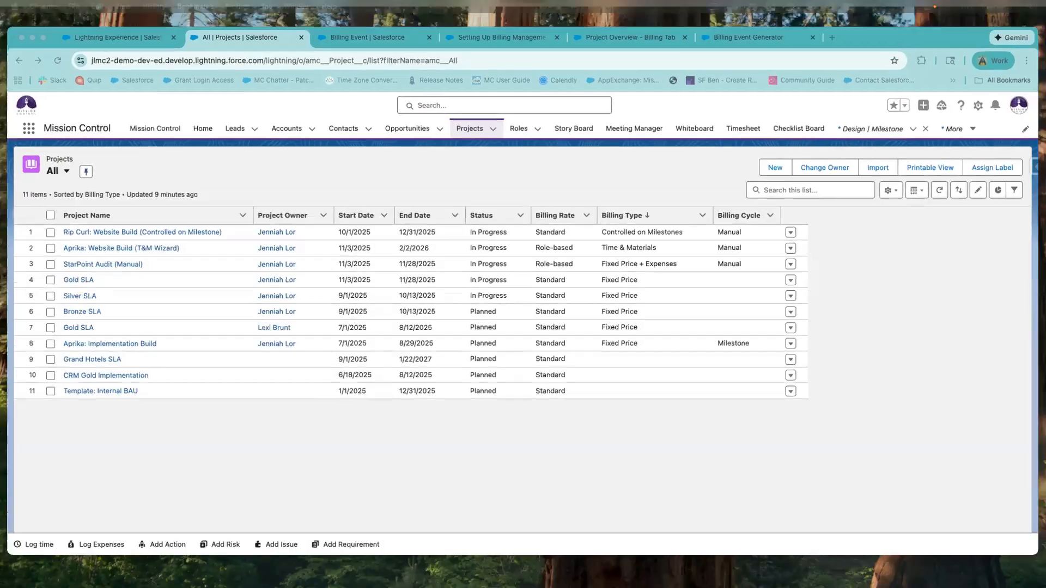
key("ctrl+Up")
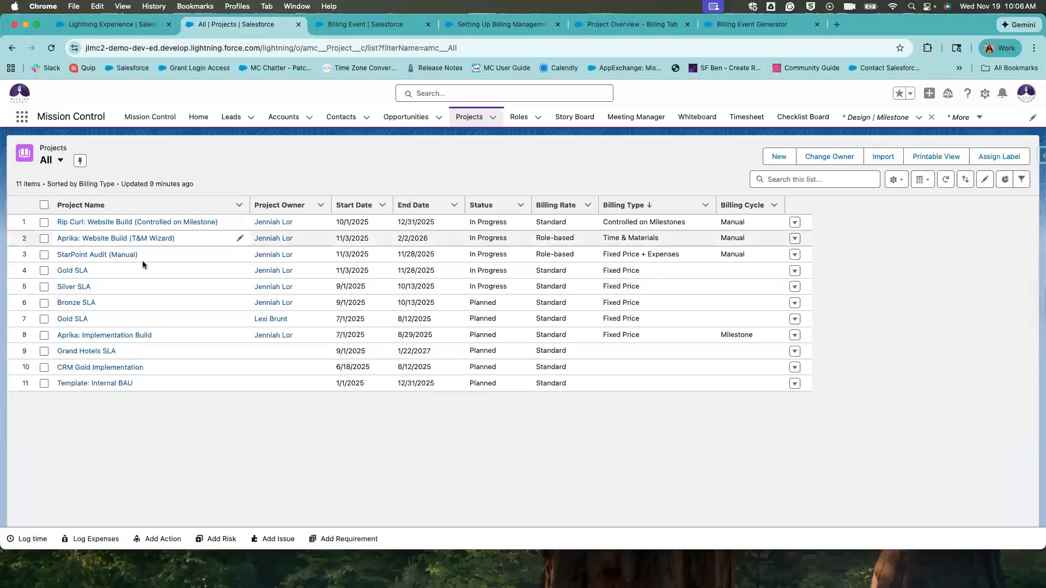
Review the projects list, highlighting the top projects and the Time & Materials billing type.
left_click_drag(145, 255, 102, 222)
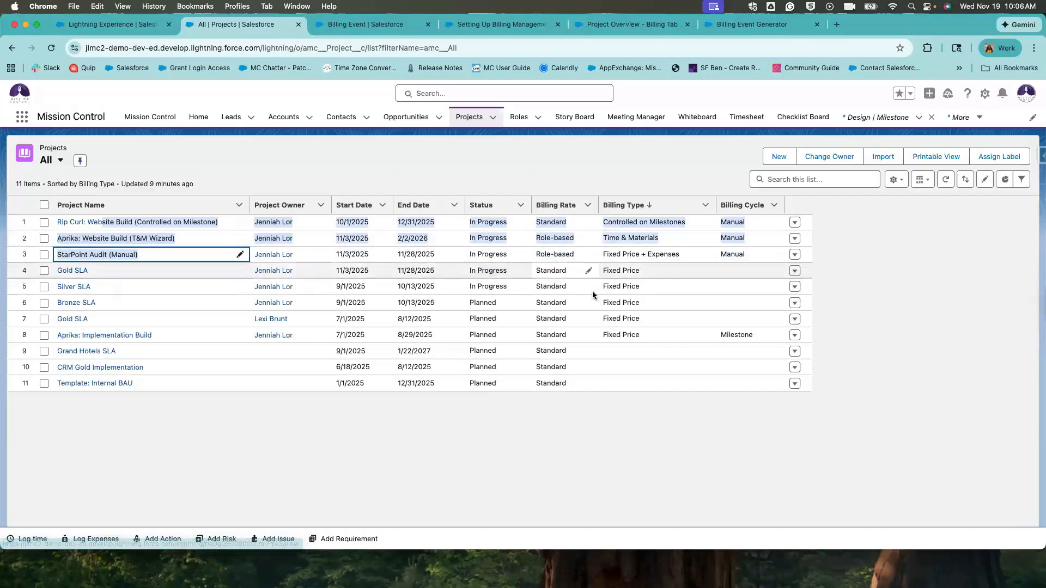
left_click(594, 179)
left_click_drag(604, 221, 686, 258)
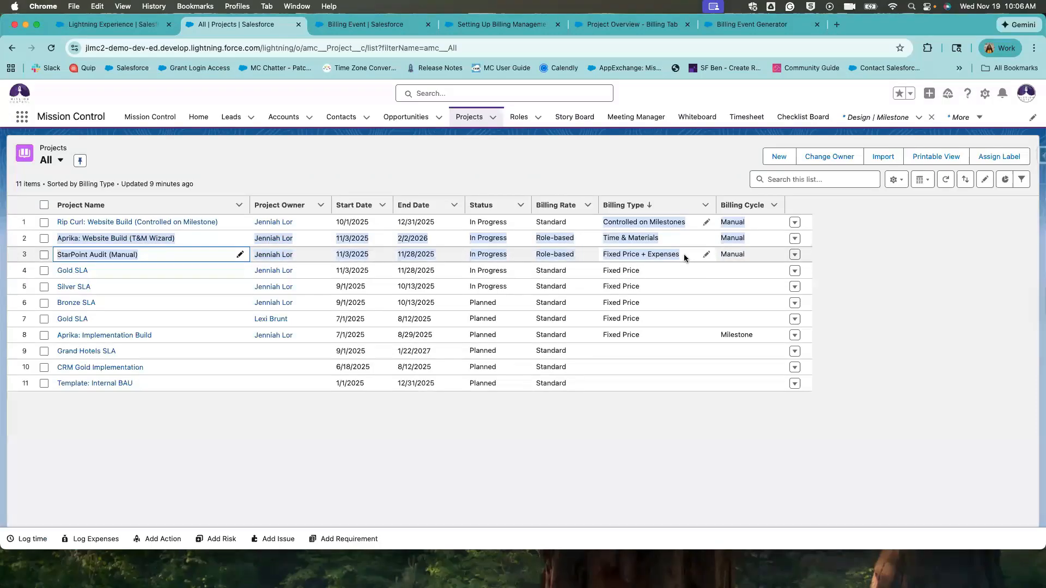
left_click(621, 243)
left_click_drag(602, 237, 680, 266)
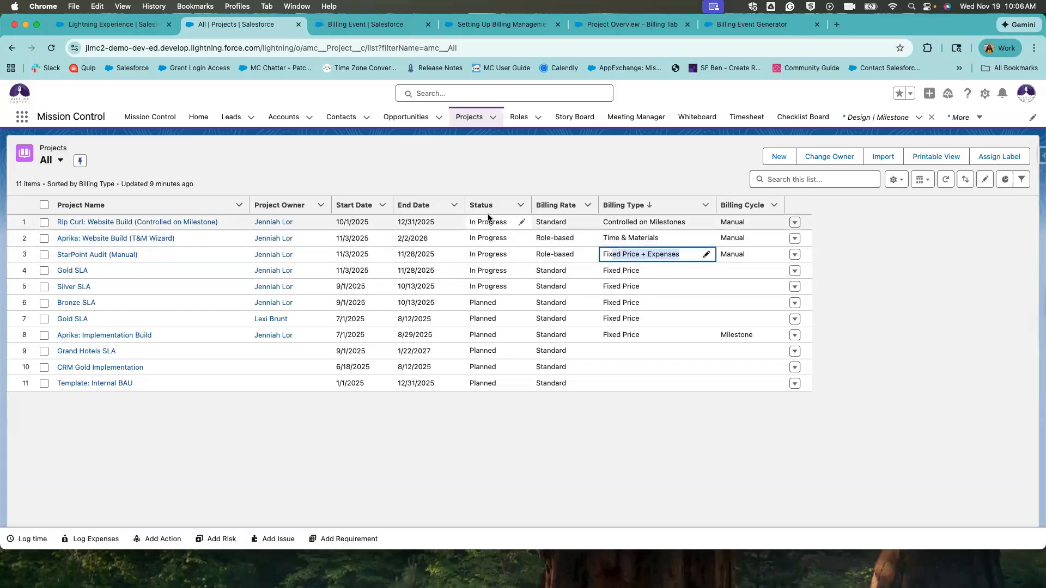
left_click(54, 161)
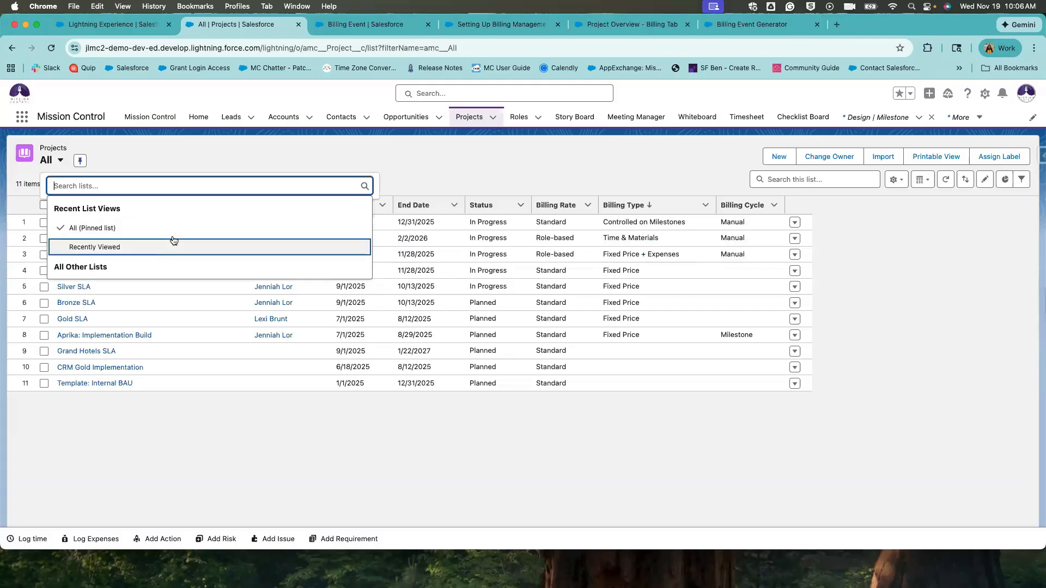
left_click(218, 149)
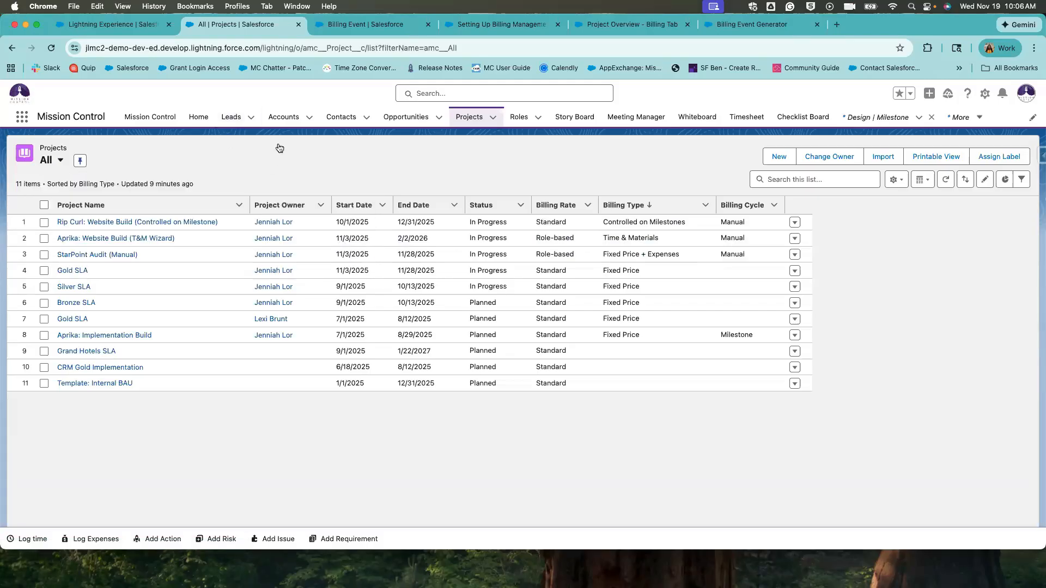
On Gold SLA's billing, start a new billing event named Test with type Invoice and status Draft.
left_click(77, 271)
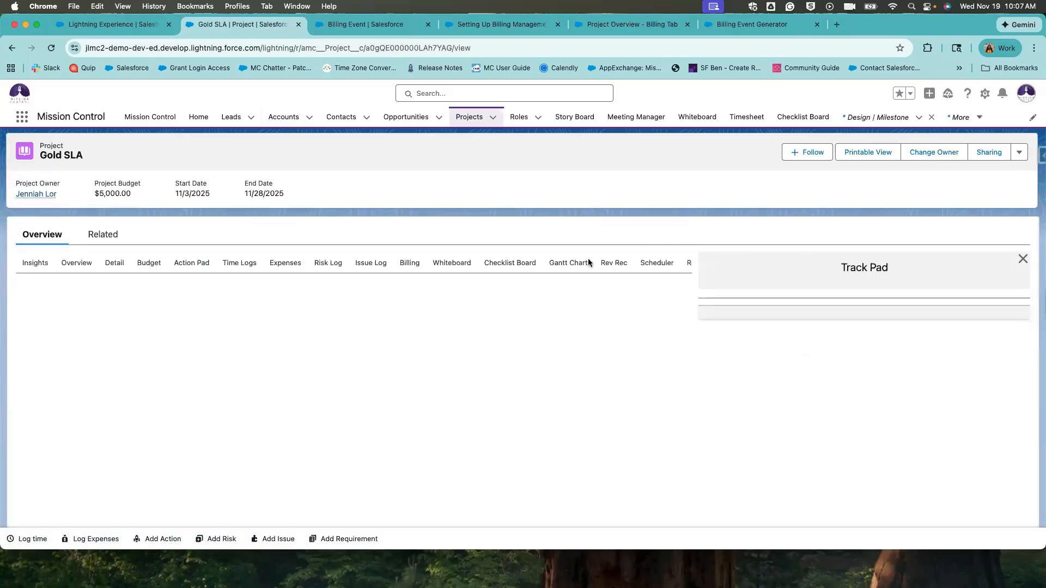
left_click(420, 264)
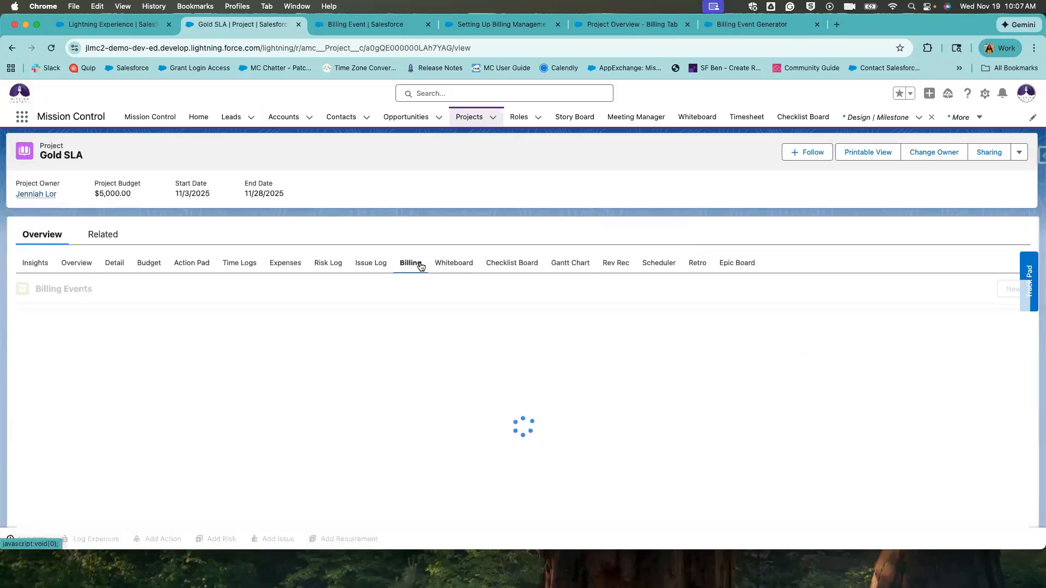
scroll(756, 409, "down", 2)
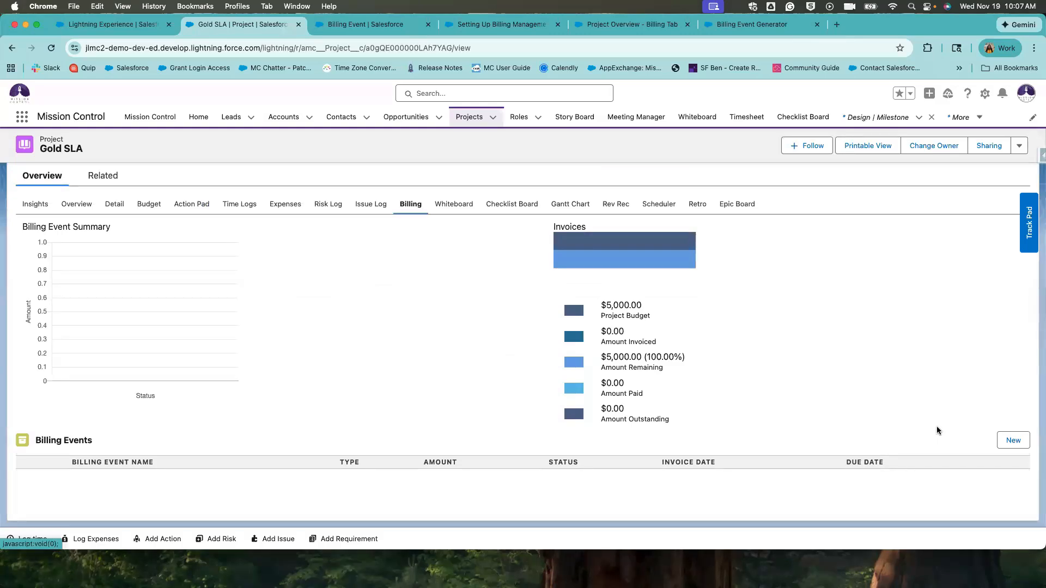
left_click(1005, 439)
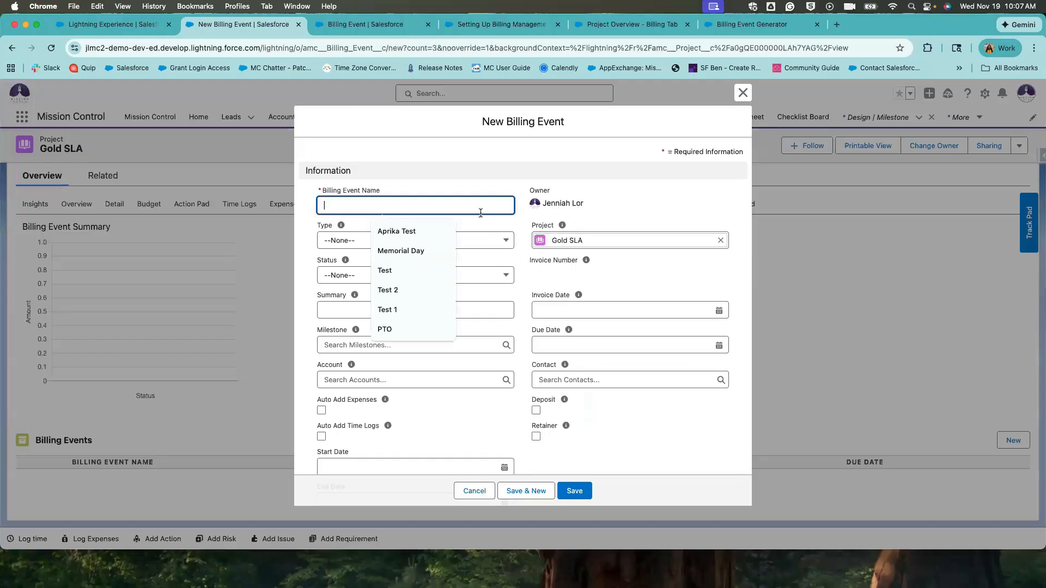
type("Test")
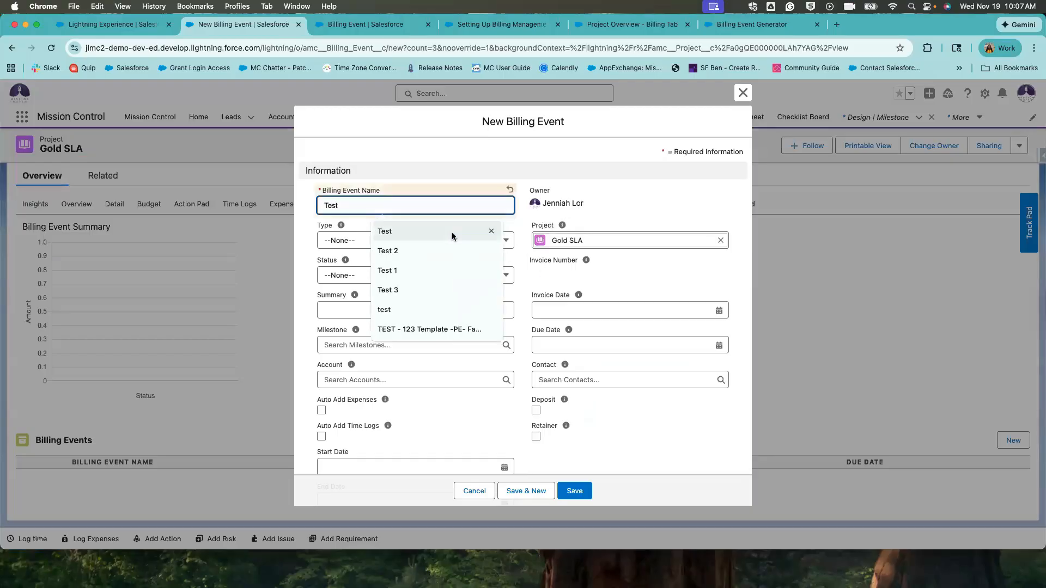
left_click(349, 241)
left_click(358, 281)
left_click(358, 282)
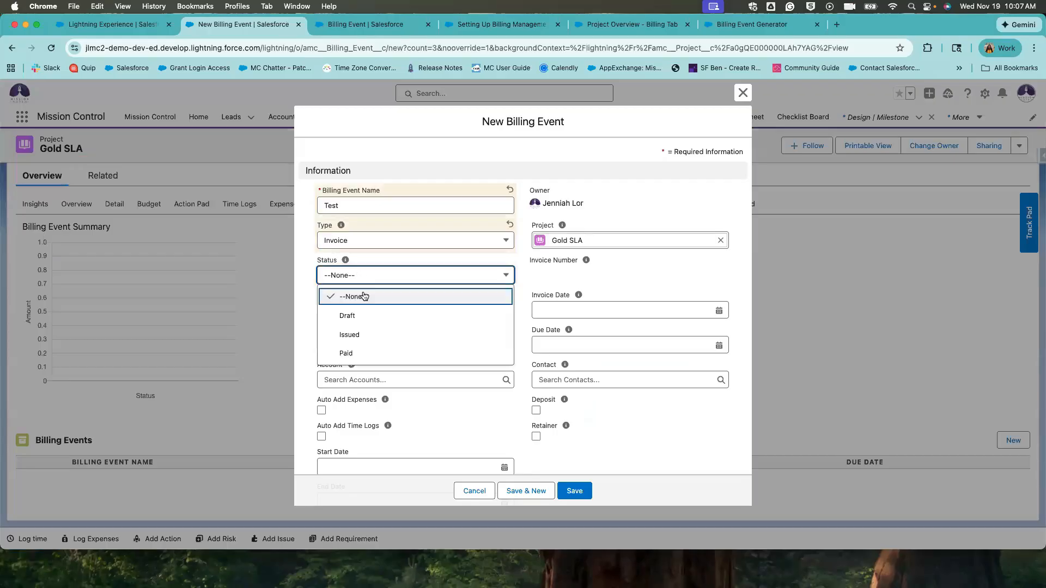
left_click(362, 313)
Set invoice date 11/19/2025 and due date 11/30/2025, then save the billing event.
left_click(496, 308)
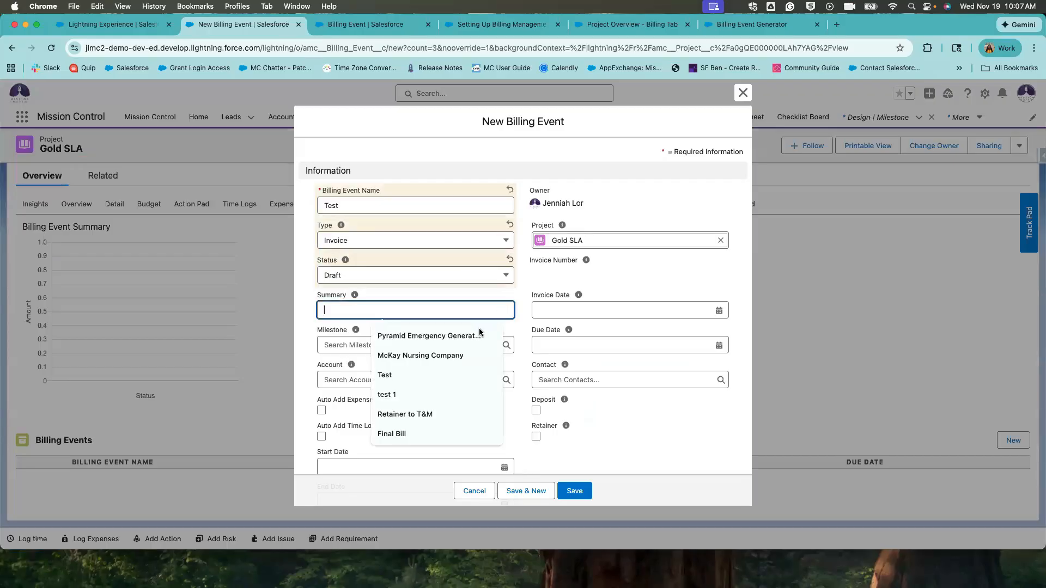
left_click(563, 310)
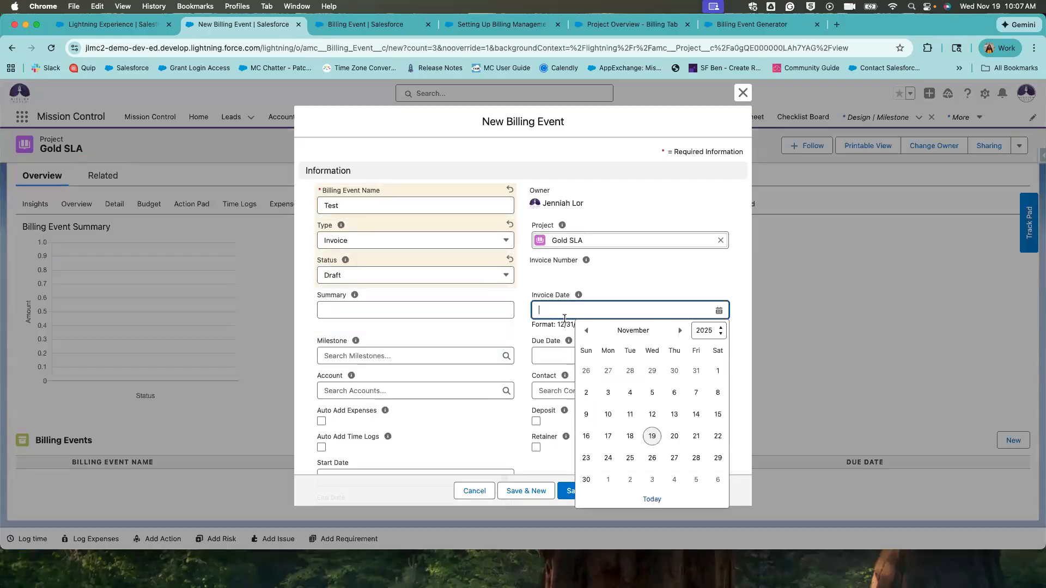
left_click(654, 436)
left_click(599, 346)
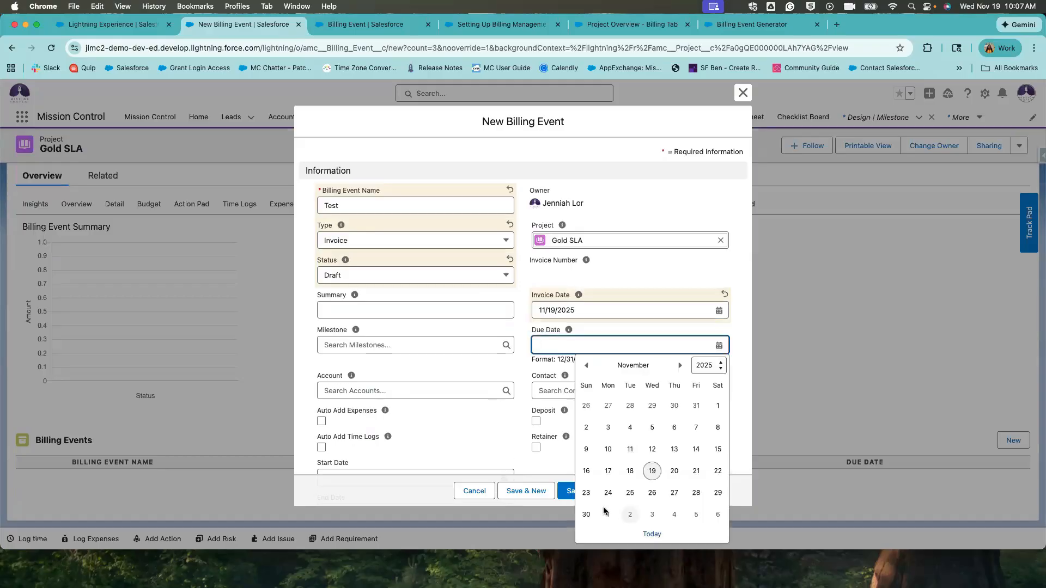
left_click(592, 516)
scroll(599, 429, "down", 5)
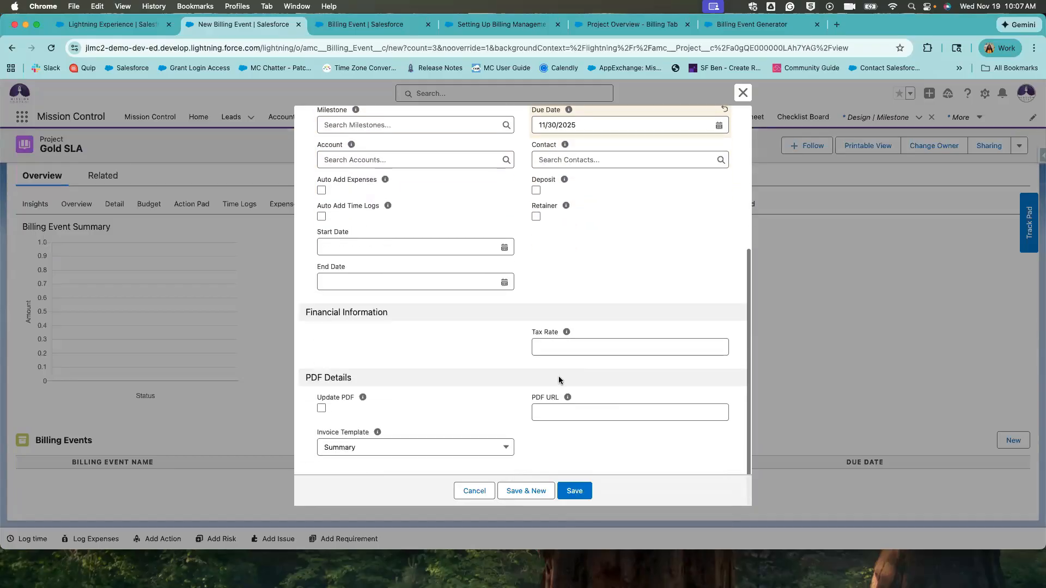
left_click(574, 491)
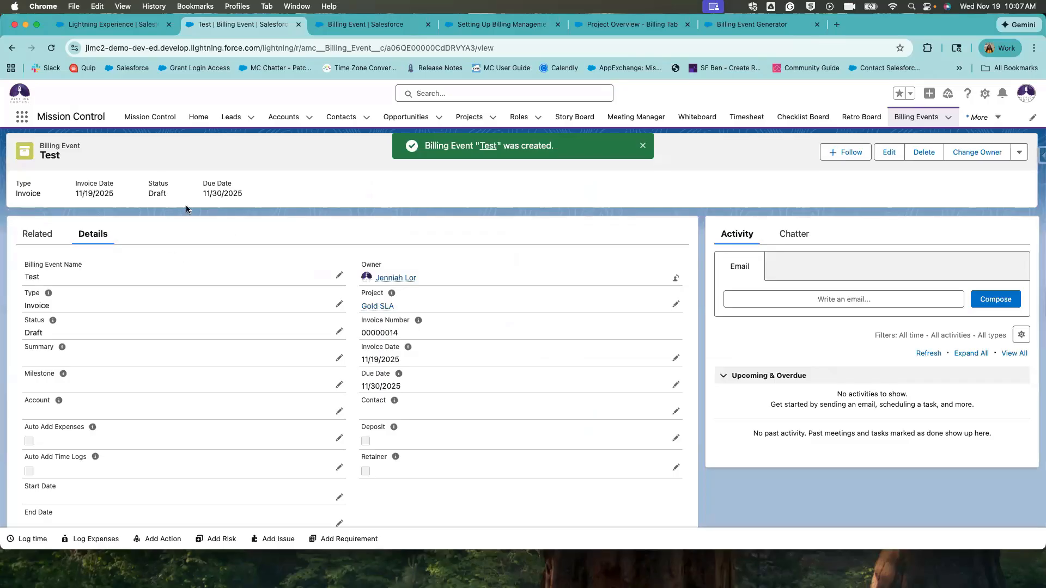
left_click(12, 48)
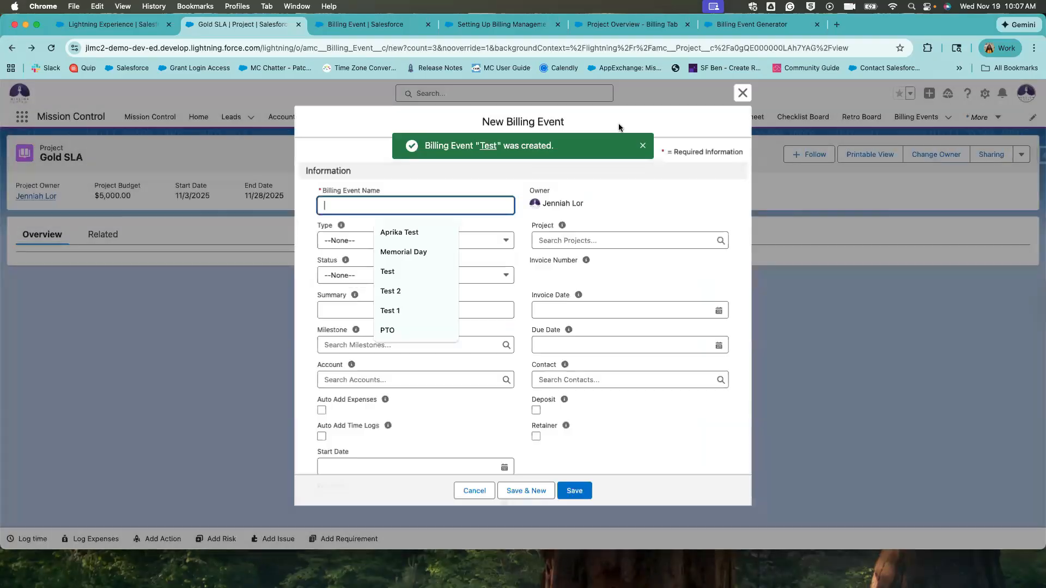
Close the reopened form and open the Test billing event's related records.
left_click(740, 94)
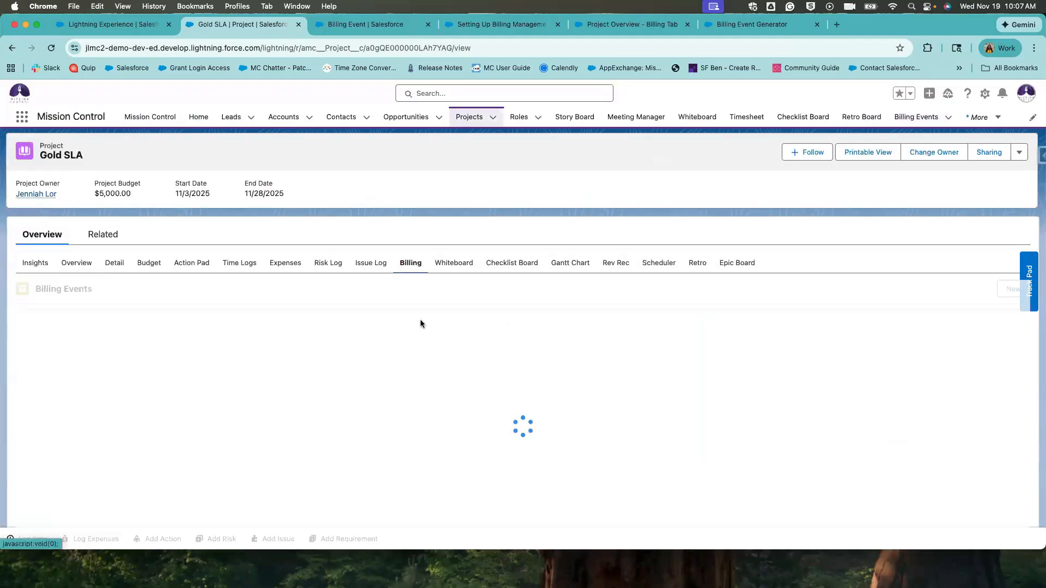
scroll(420, 324, "down", 3)
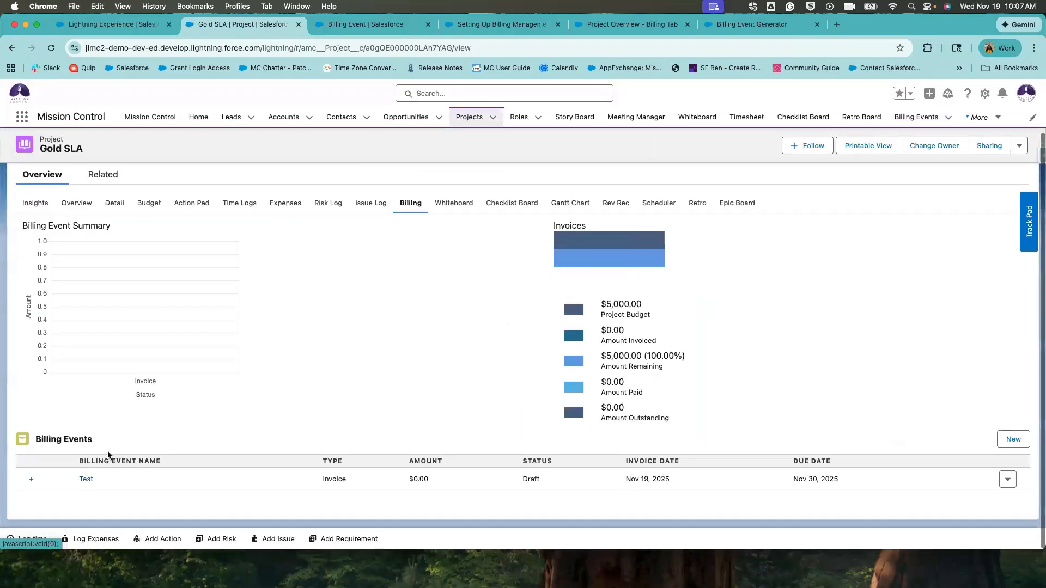
left_click(31, 482)
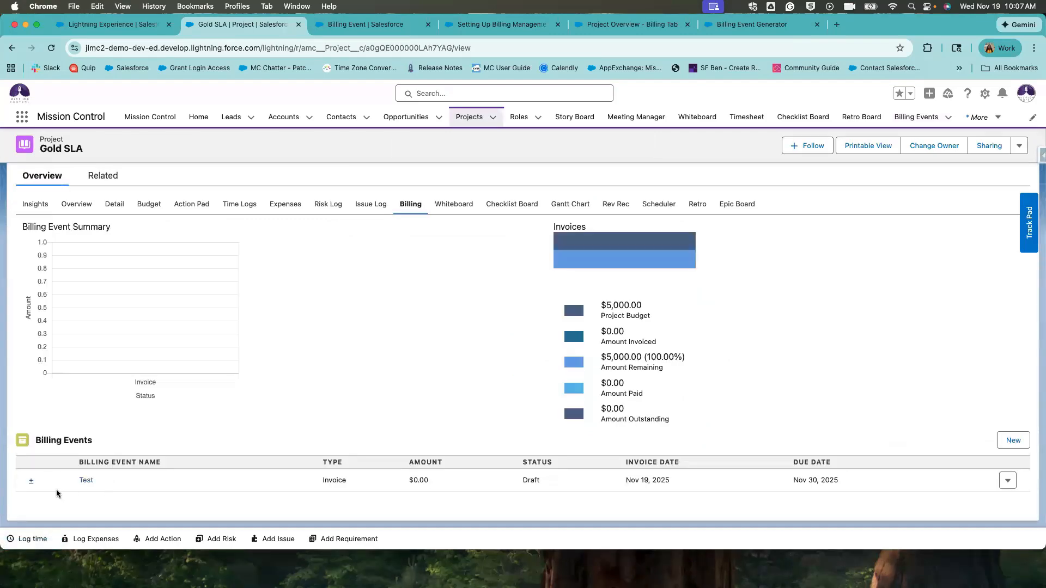
left_click(85, 481)
left_click(38, 236)
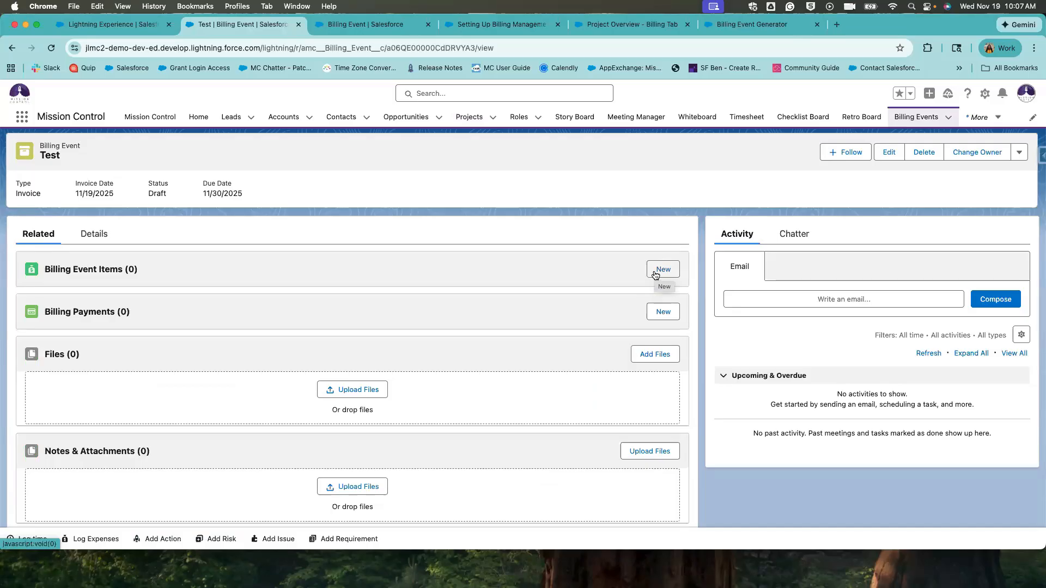
Add a billing event item 'Aprika Test' with amount 1000 and save it.
left_click(655, 273)
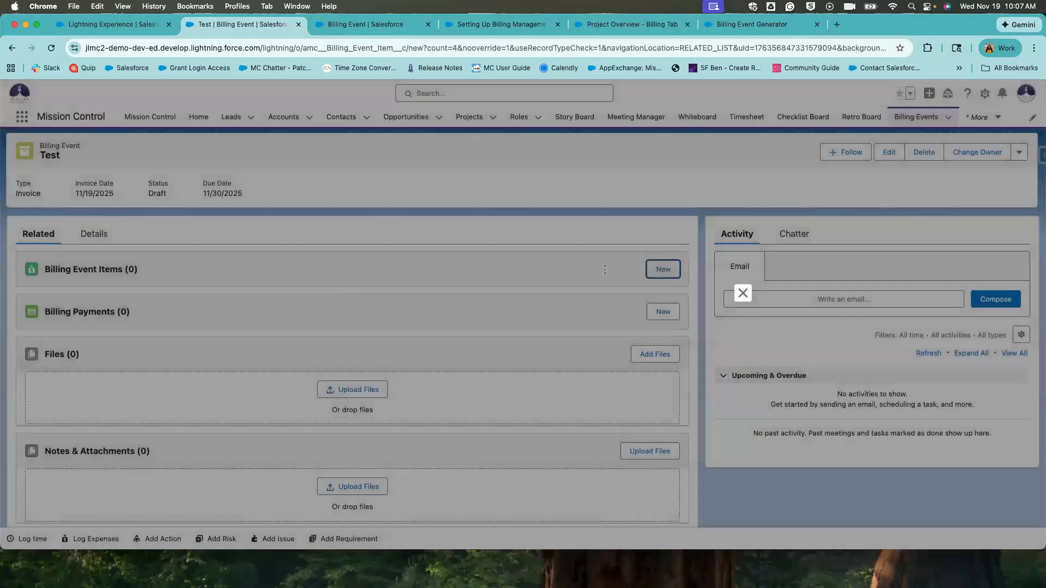
left_click(379, 292)
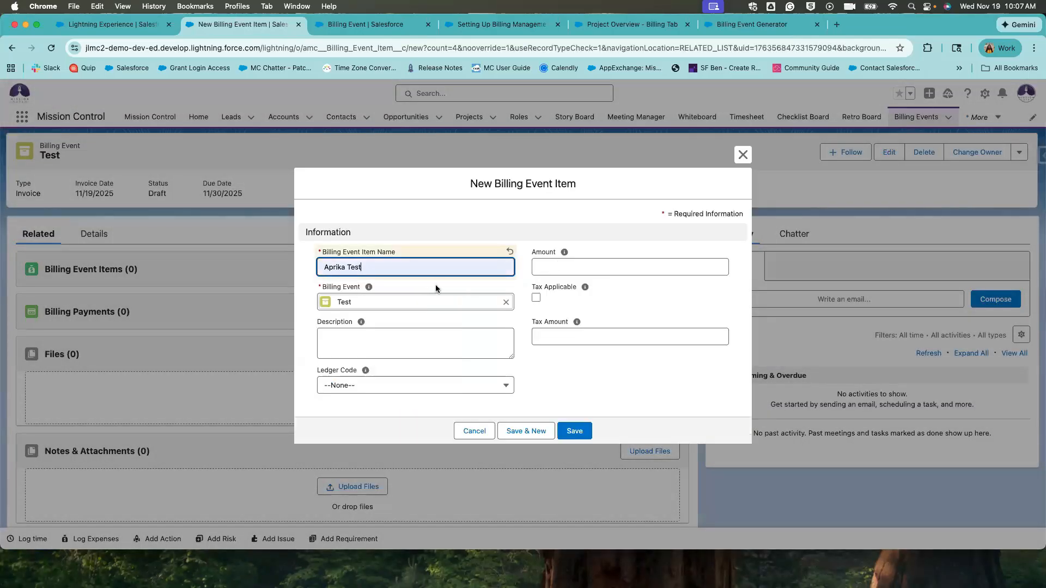
left_click(569, 267)
type("1000")
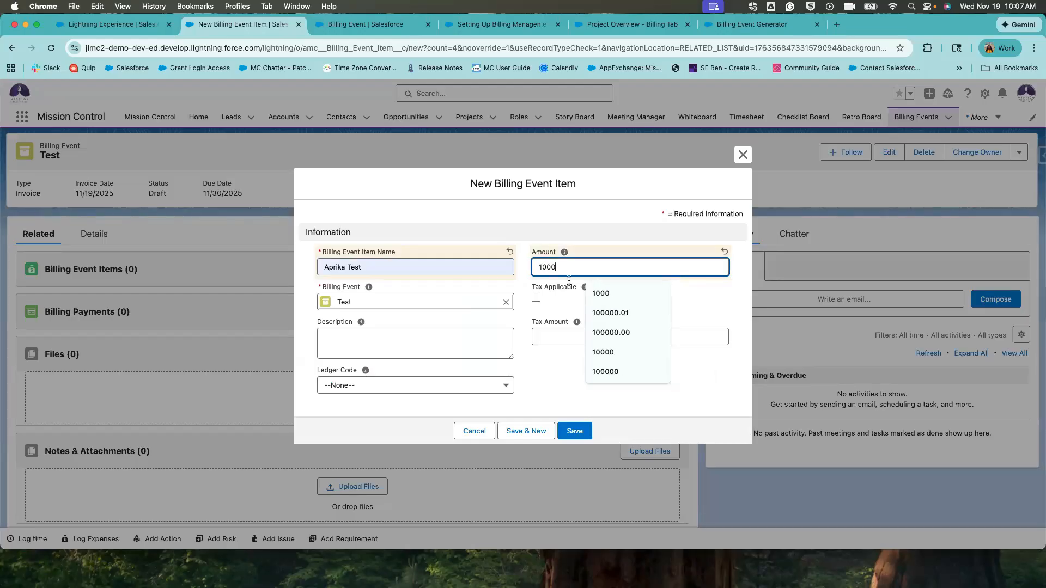
left_click(544, 404)
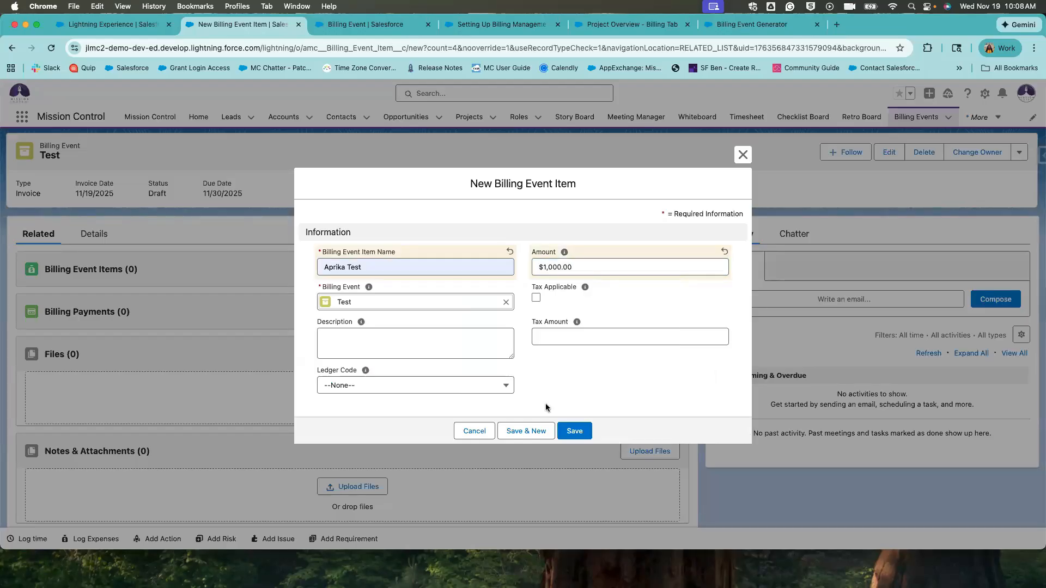
left_click(567, 433)
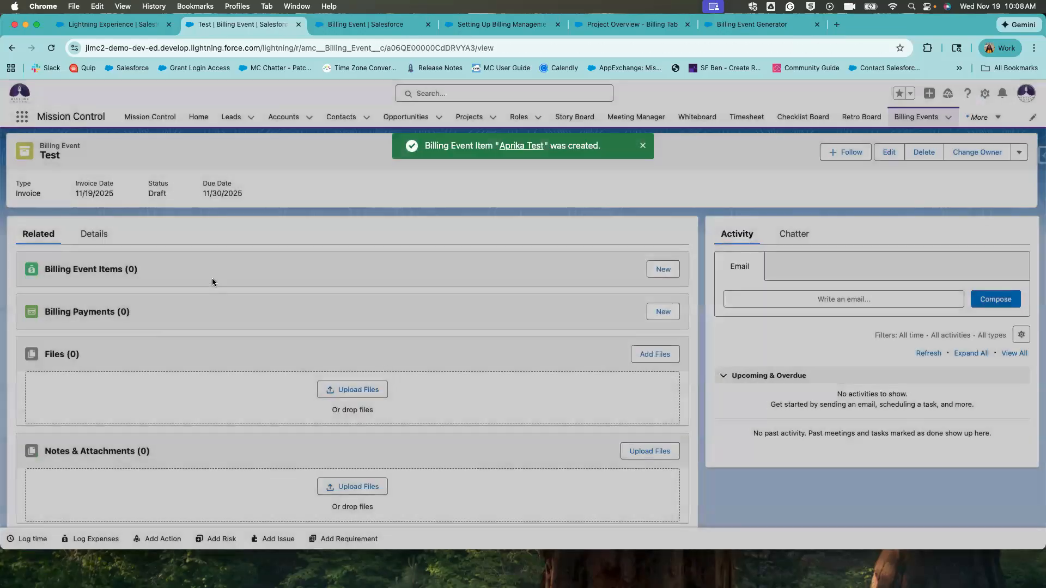
scroll(273, 385, "down", 15)
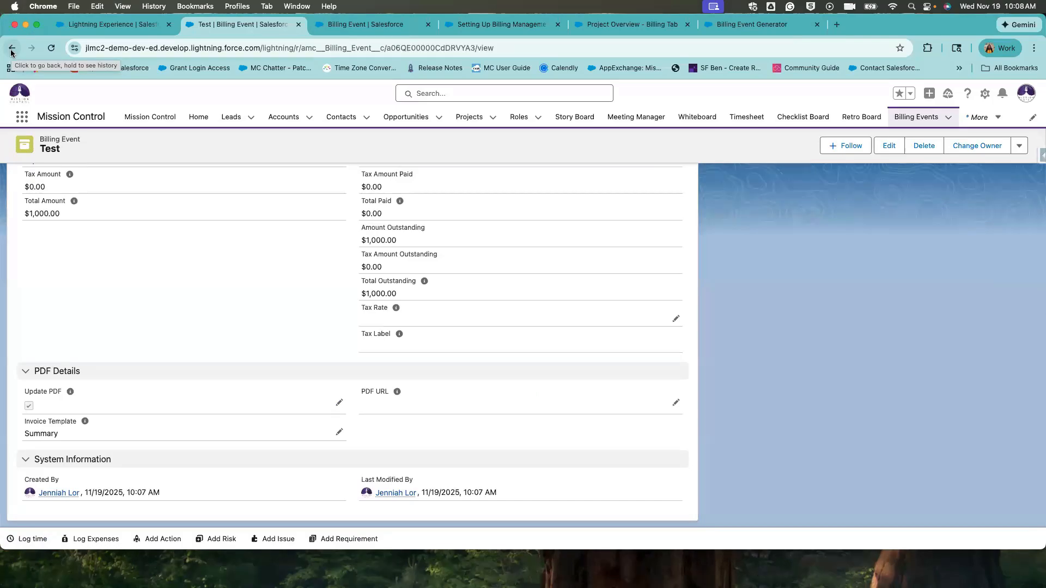
scroll(82, 207, "up", 10)
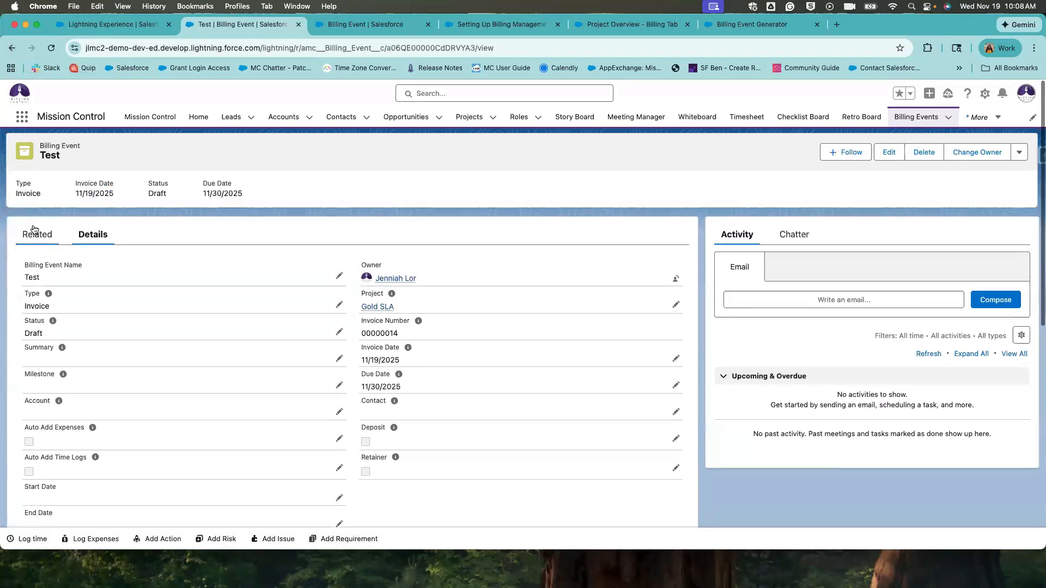
Start a new billing payment, cancel it, and go to the Projects list.
left_click(35, 233)
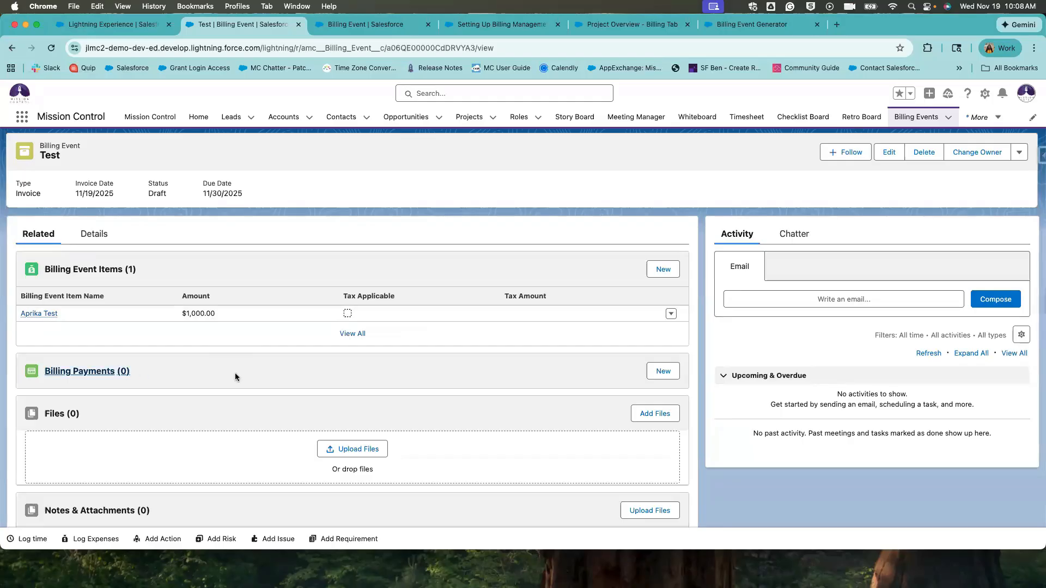
left_click(655, 372)
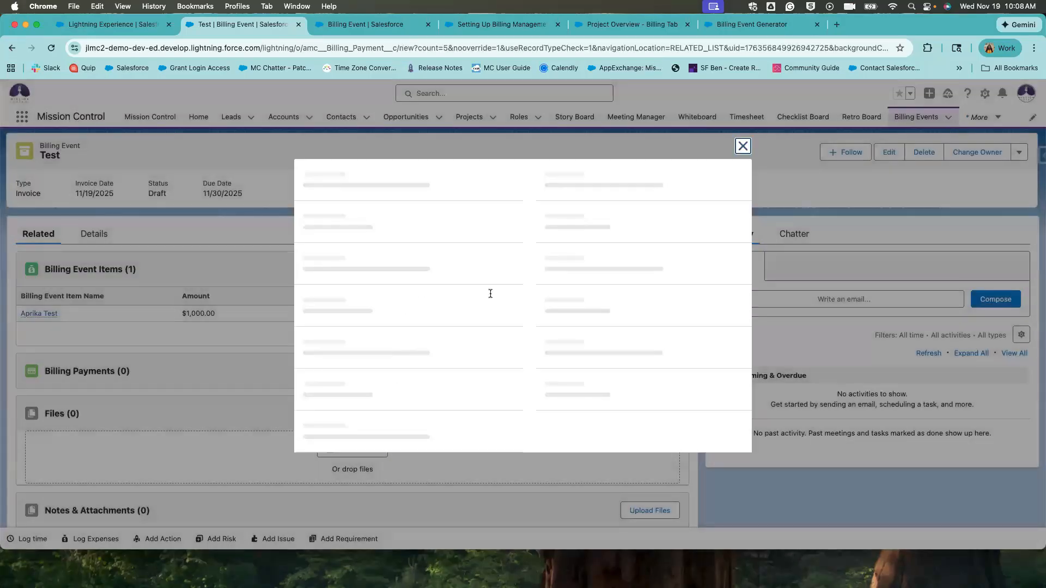
left_click(559, 288)
left_click(547, 215)
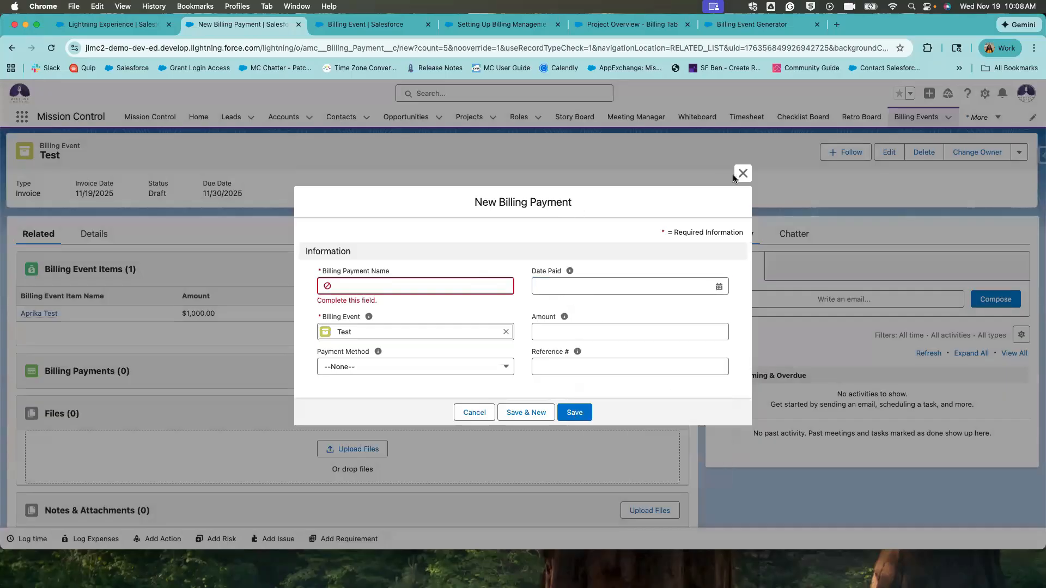
left_click(742, 173)
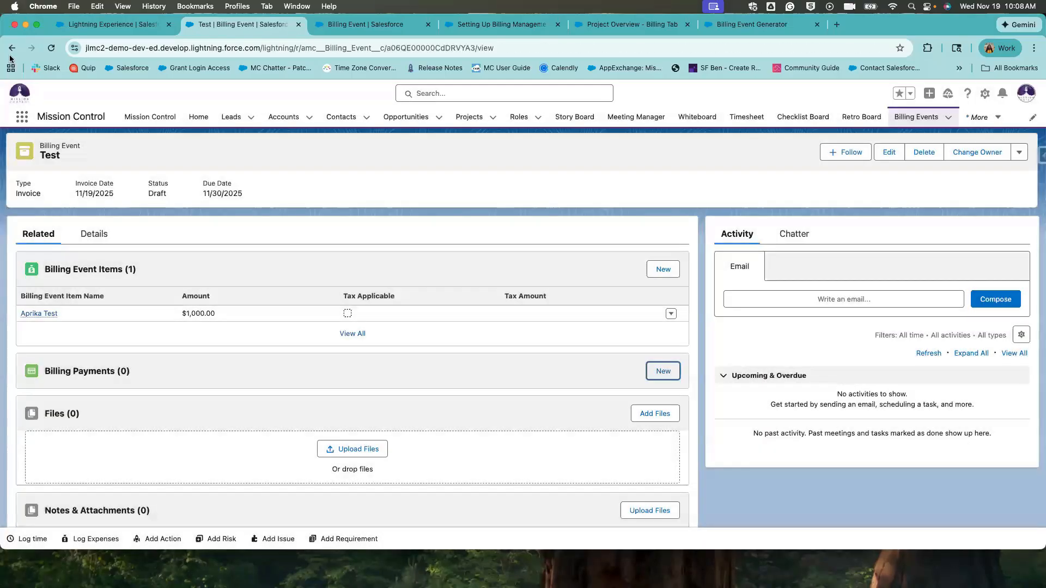
left_click(472, 116)
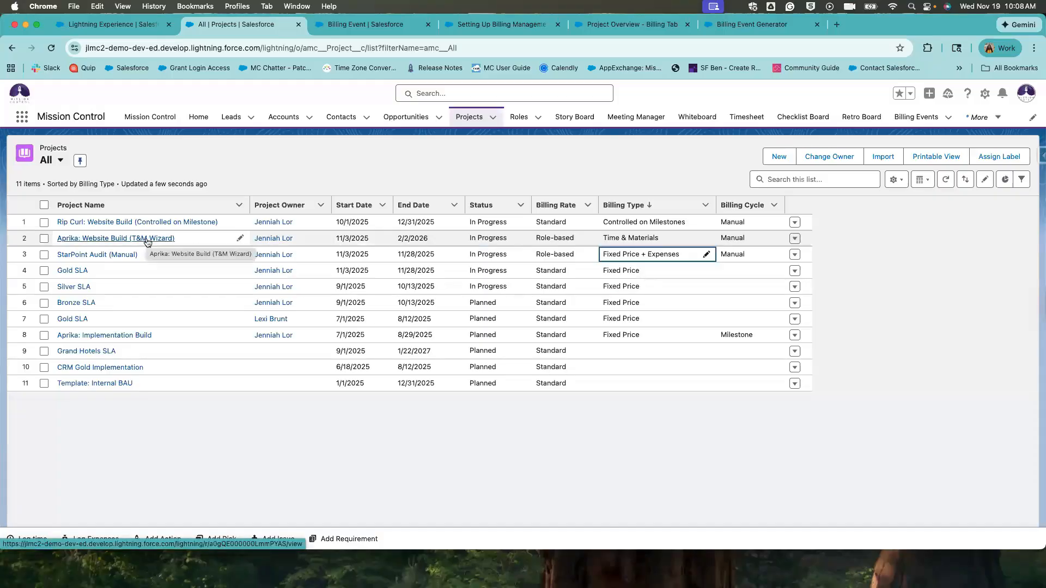
Open Aprika: Website Build (T&M Wizard) and browse its Detail fields to Project Settings.
left_click(147, 239)
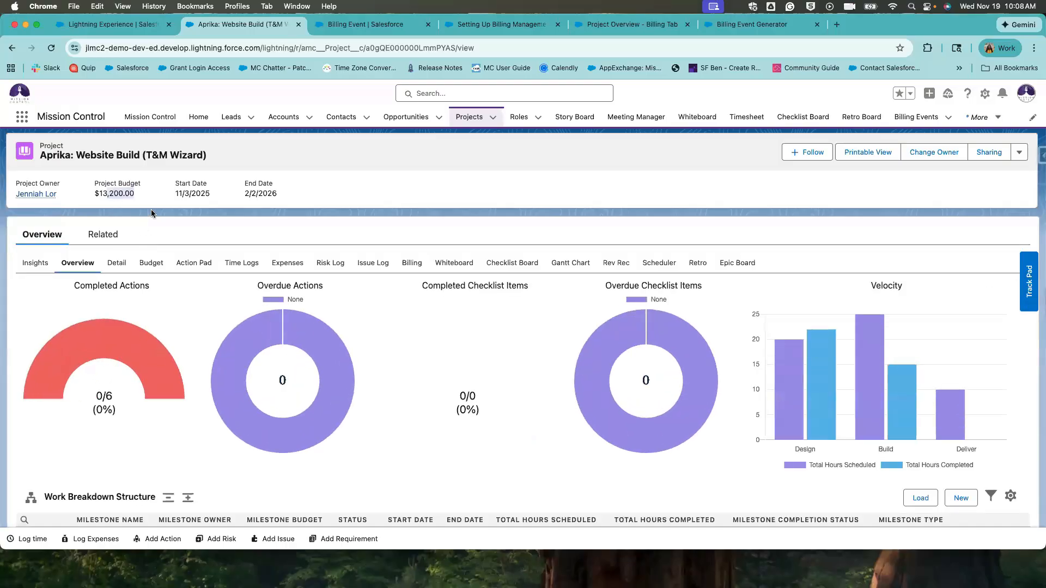
left_click(115, 263)
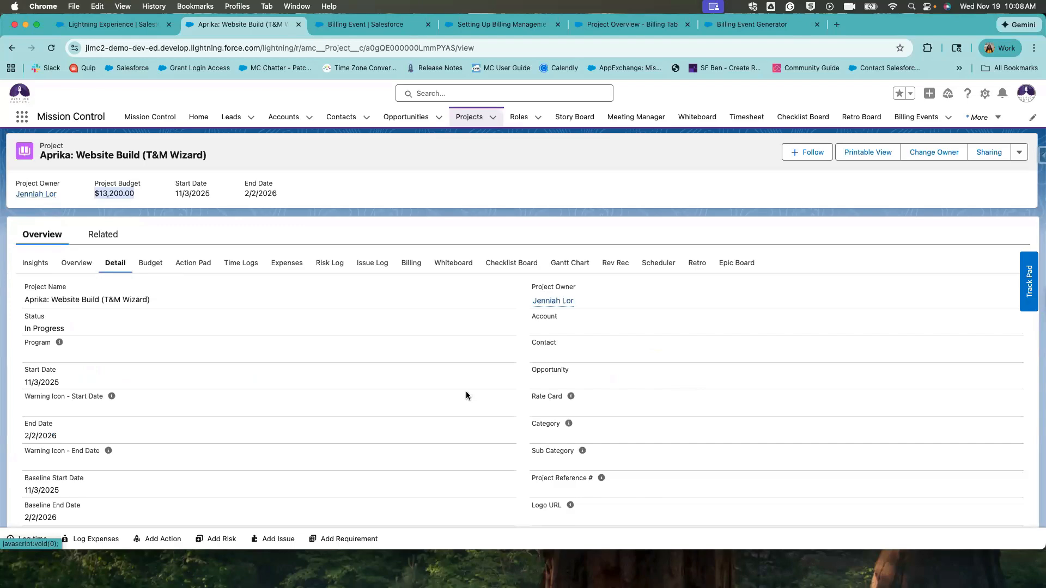
scroll(465, 393, "down", 5)
scroll(465, 394, "down", 2)
scroll(465, 393, "up", 3)
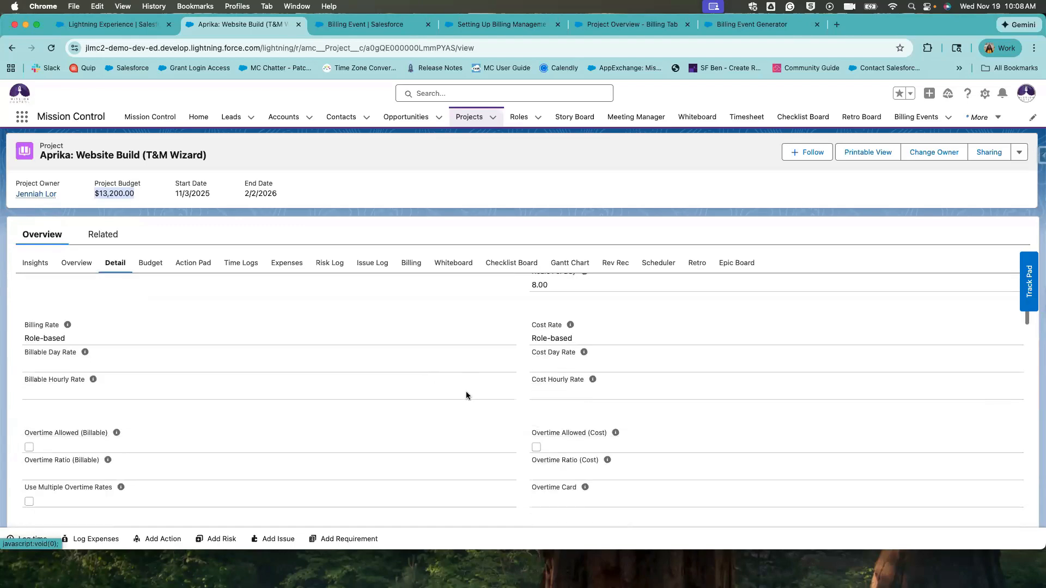
scroll(466, 395, "up", 2)
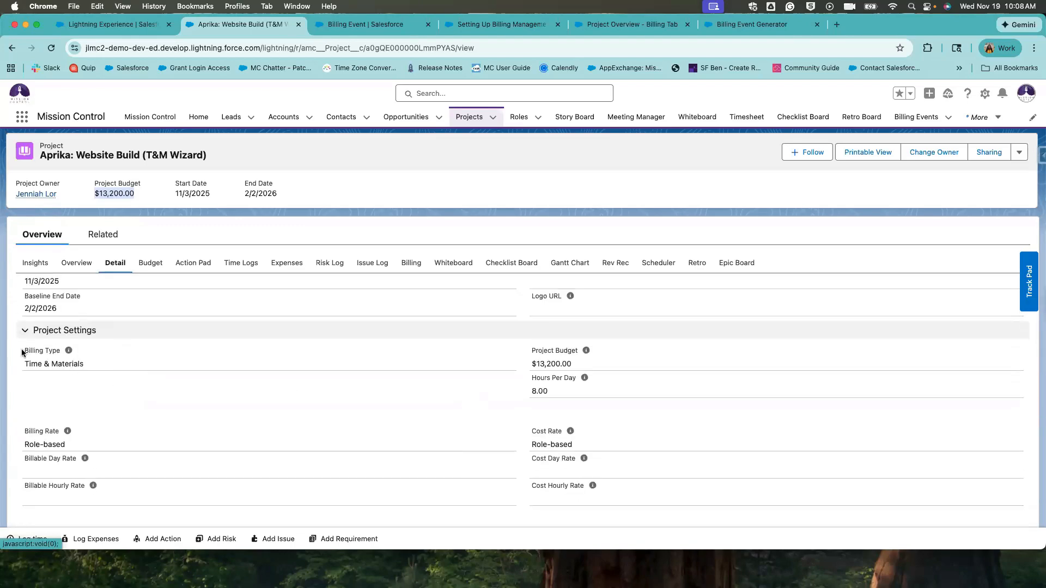
left_click_drag(22, 349, 93, 366)
scroll(158, 430, "down", 3)
scroll(158, 429, "down", 5)
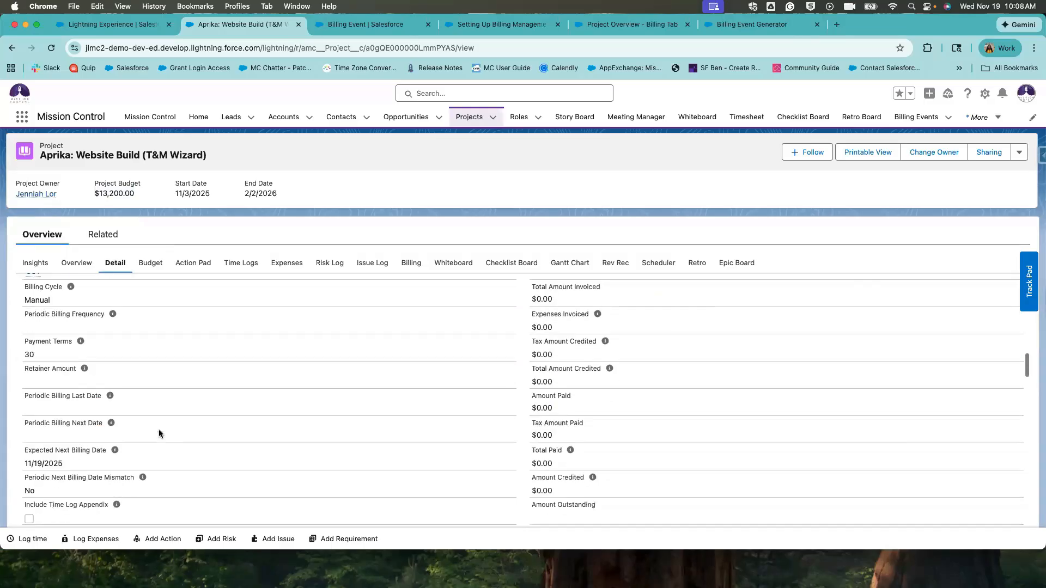
scroll(44, 370, "up", 2)
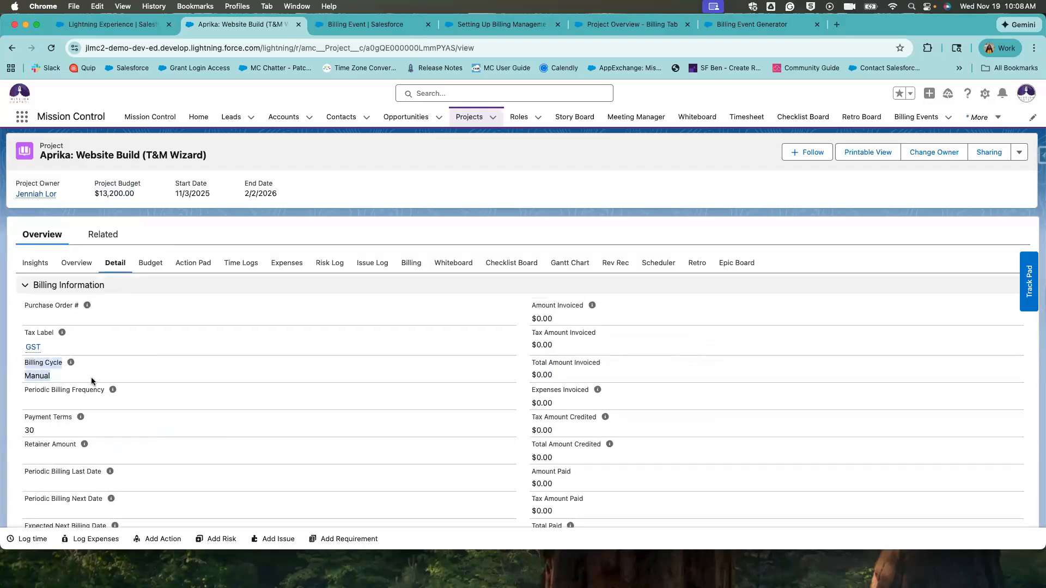
scroll(398, 332, "up", 4)
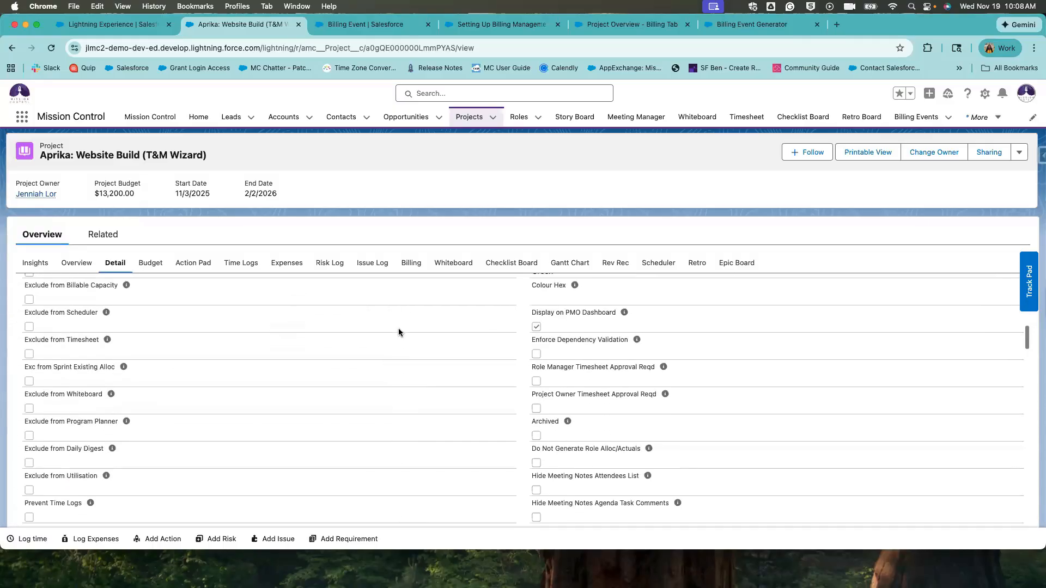
scroll(398, 332, "up", 3)
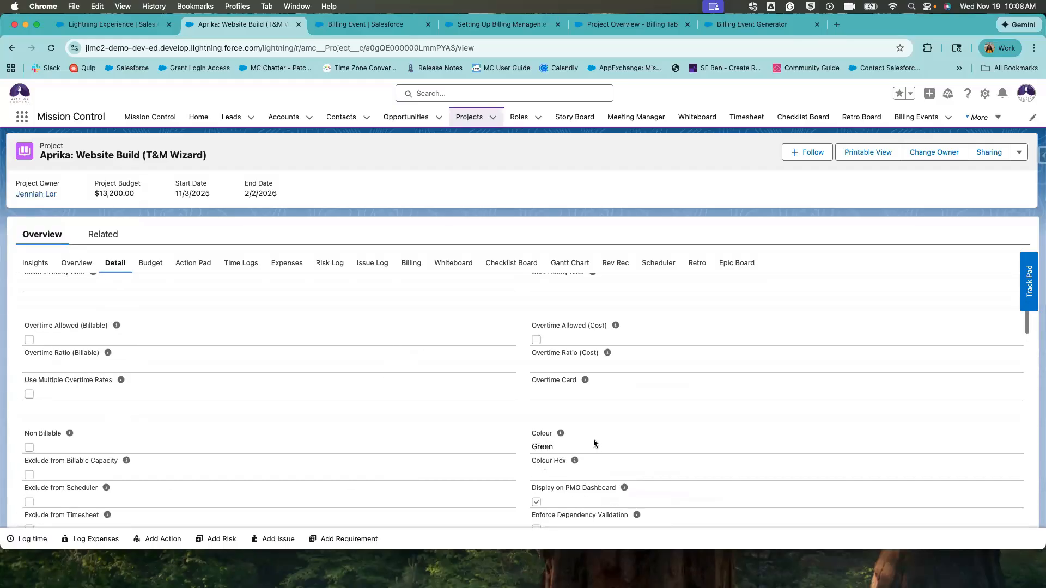
left_click_drag(576, 317, 545, 360)
scroll(496, 314, "up", 3)
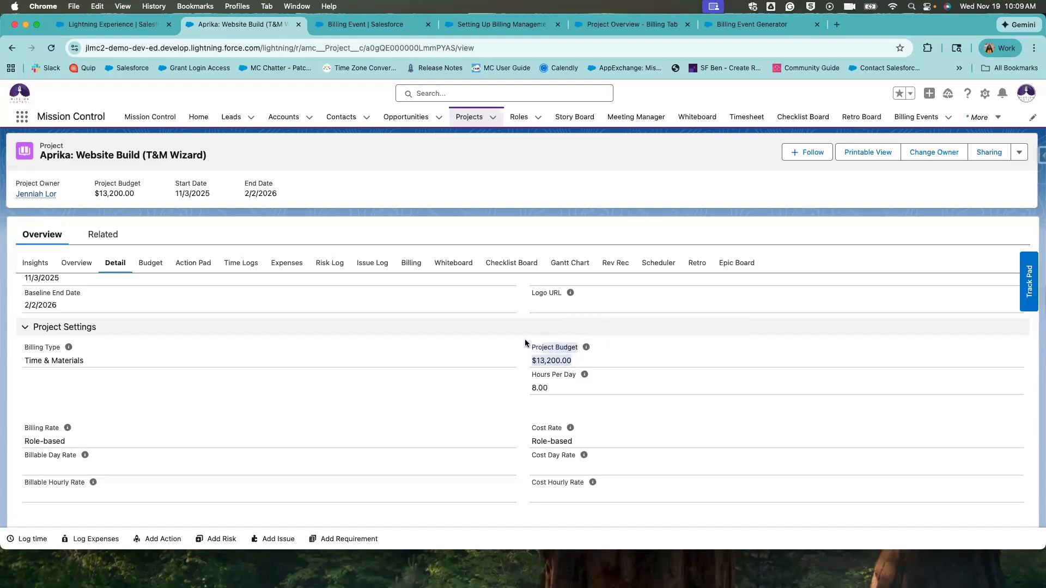
Highlight the Project Budget value of $13,200.00.
left_click_drag(525, 340, 525, 340)
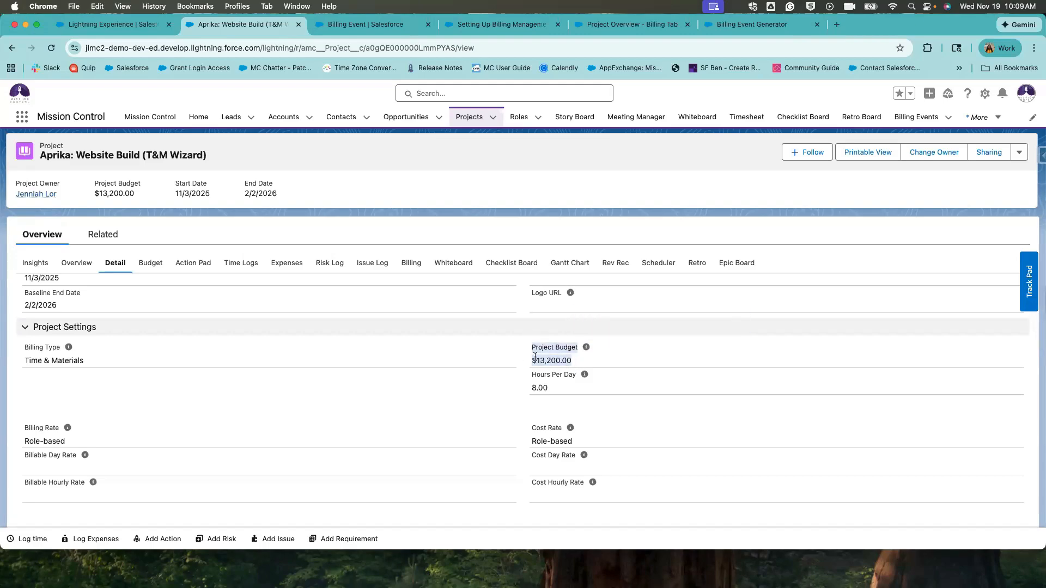
left_click(488, 367)
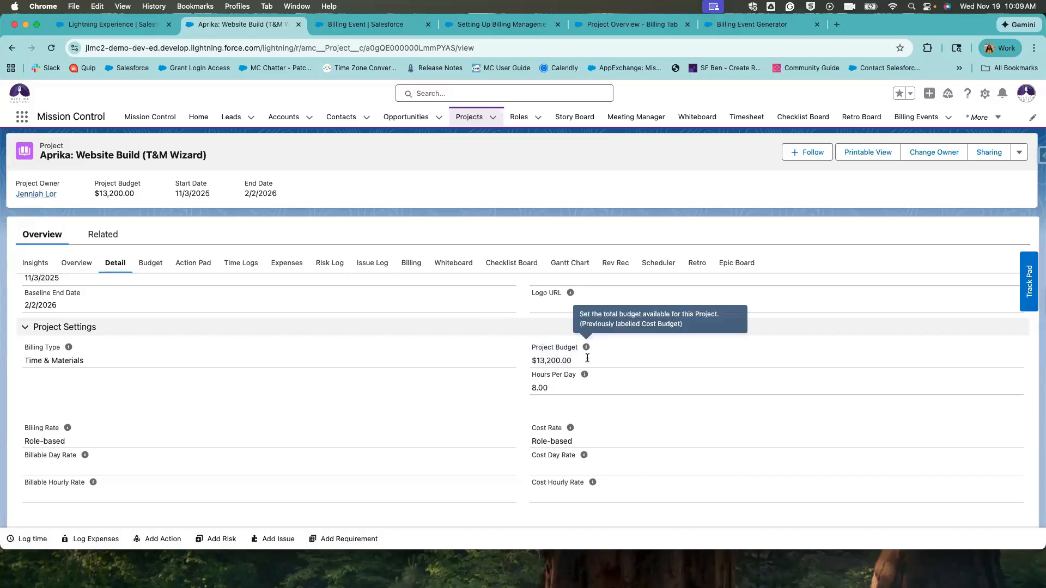
left_click_drag(574, 364, 521, 342)
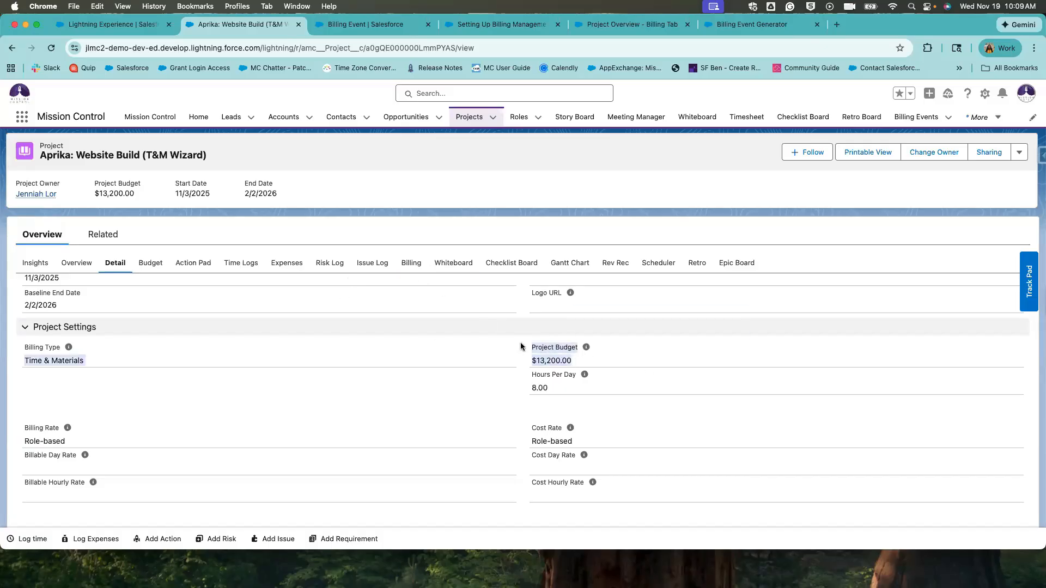
left_click_drag(575, 360, 523, 353)
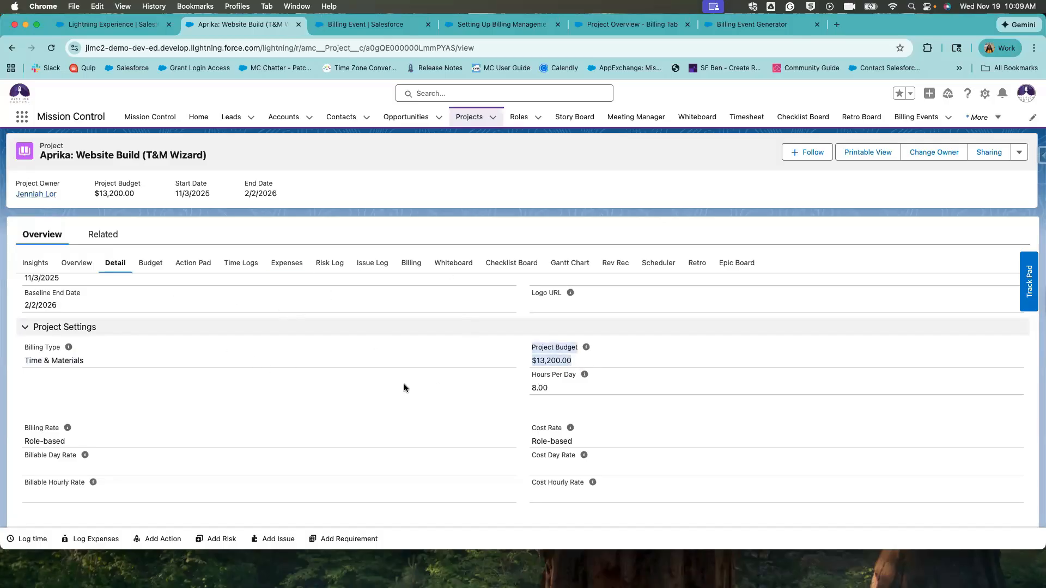
left_click_drag(577, 362, 530, 337)
left_click(576, 362)
left_click_drag(575, 362, 528, 347)
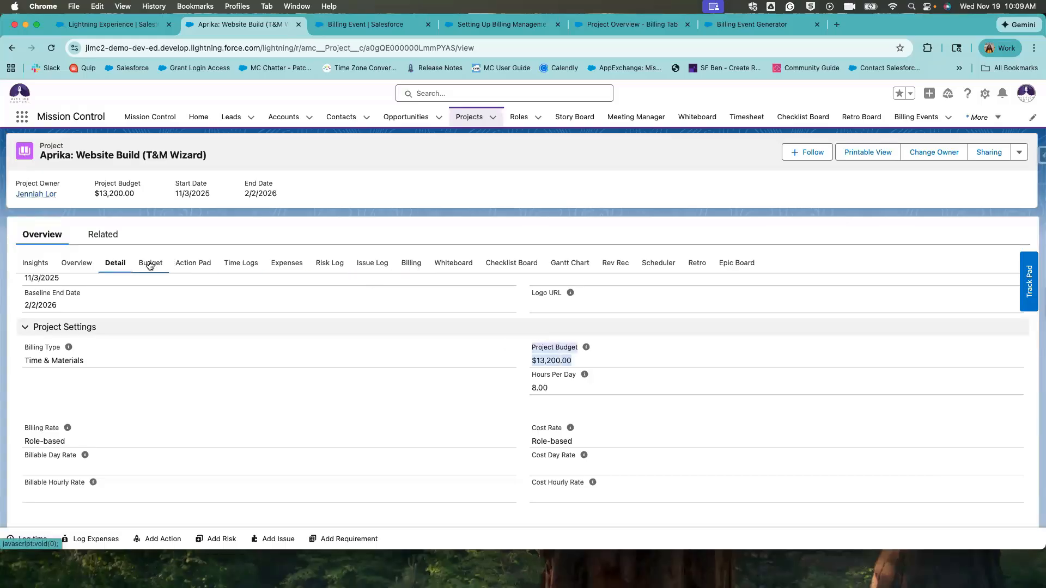
View the Aprika project's four approved time logs and sort them by Billing Event Item.
left_click(243, 266)
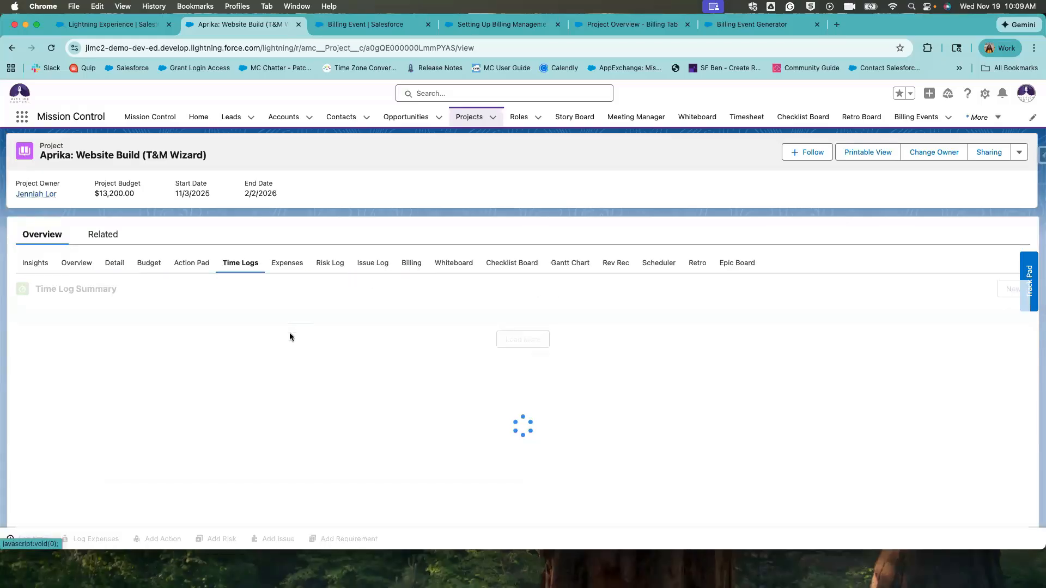
scroll(289, 332, "down", 3)
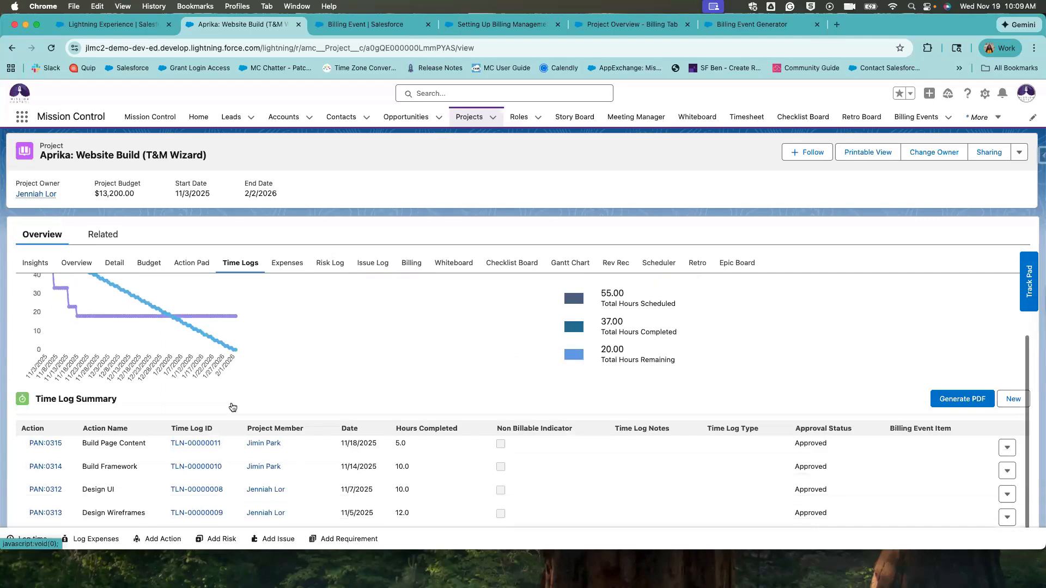
left_click(76, 262)
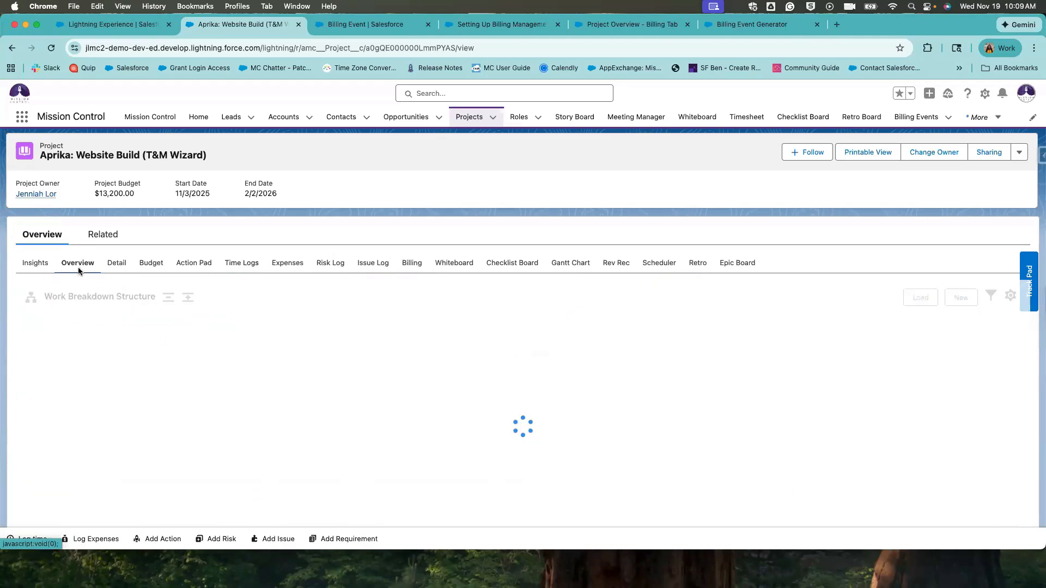
scroll(129, 390, "down", 1)
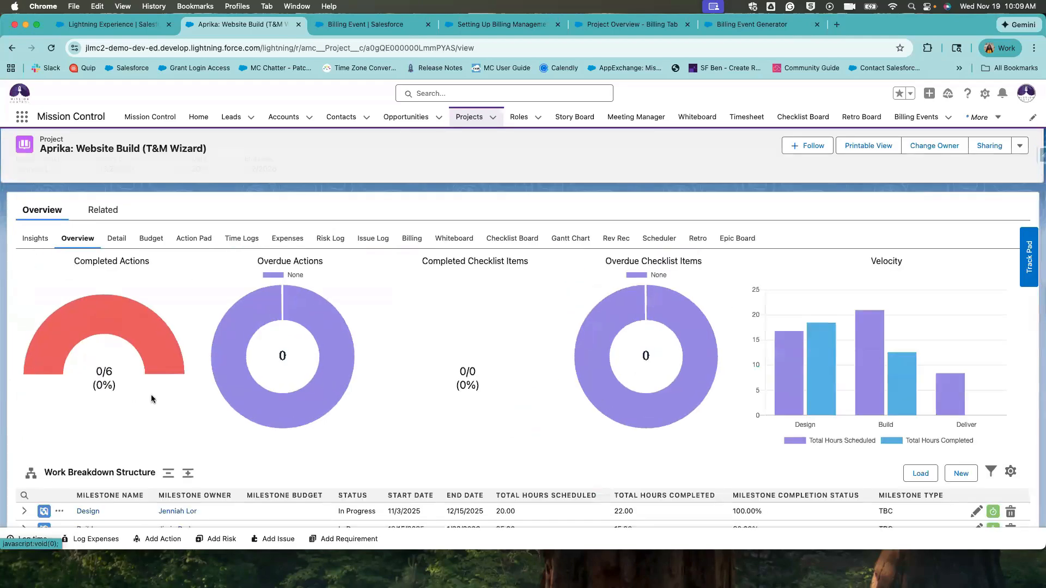
scroll(229, 420, "down", 1)
scroll(163, 477, "down", 1)
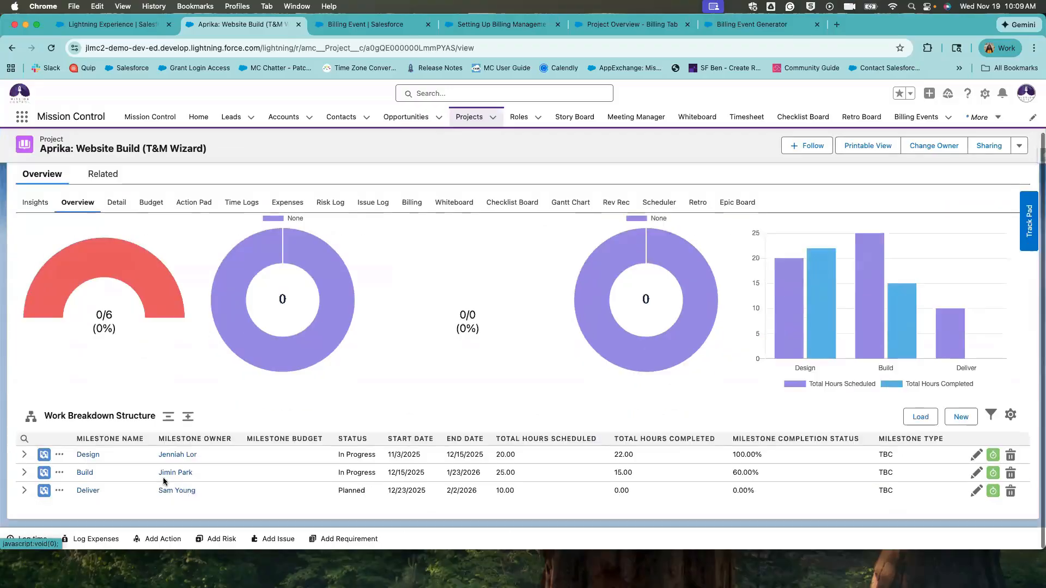
left_click(286, 205)
left_click(240, 205)
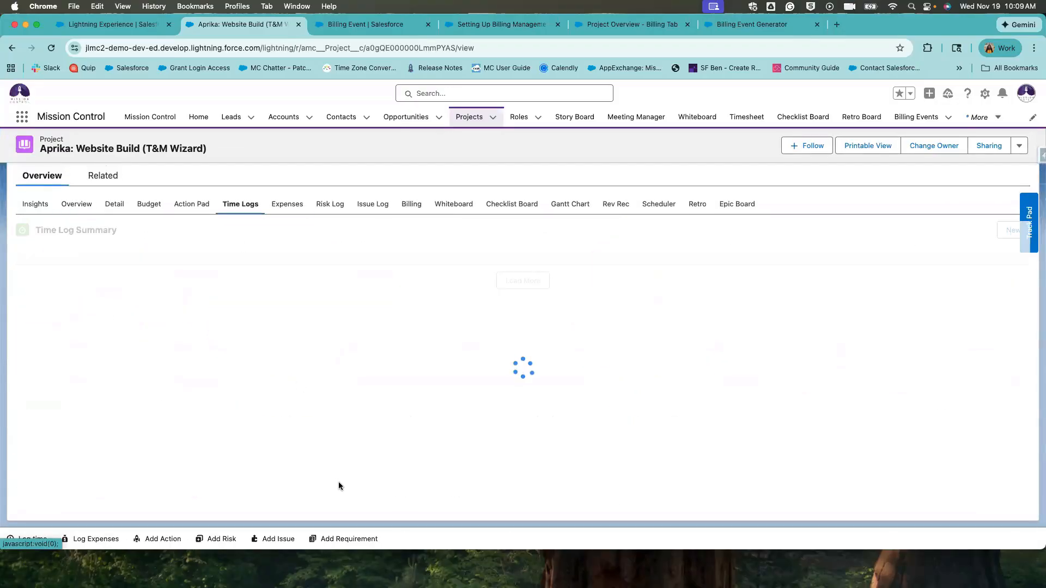
scroll(518, 458, "down", 1)
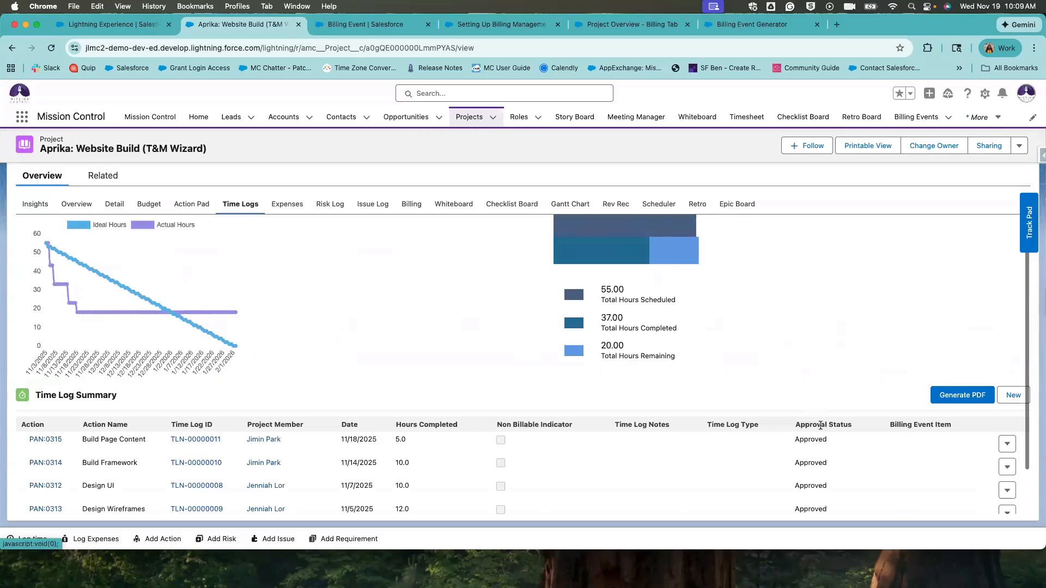
scroll(905, 412, "down", 2)
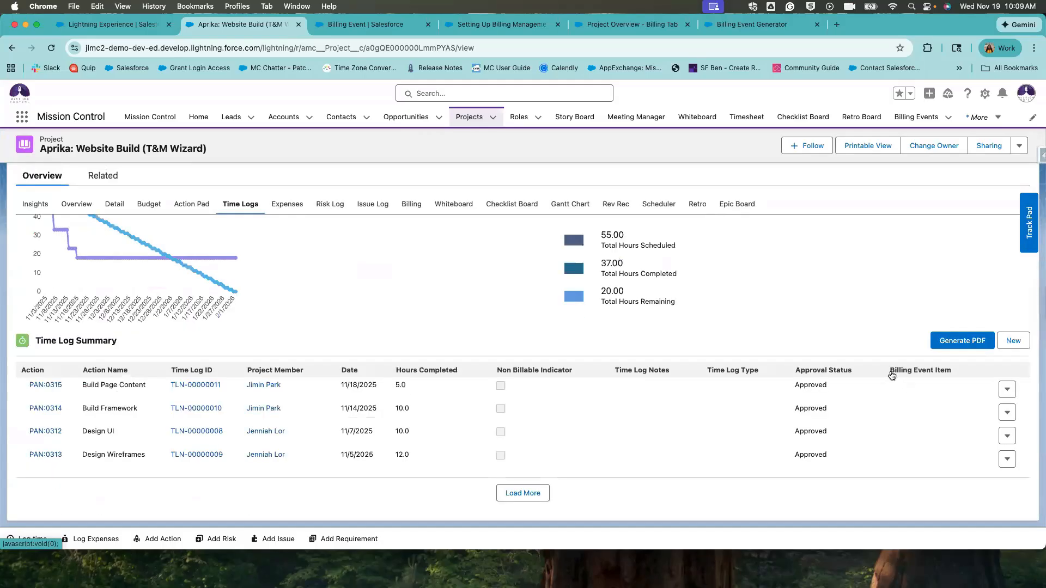
left_click(921, 371)
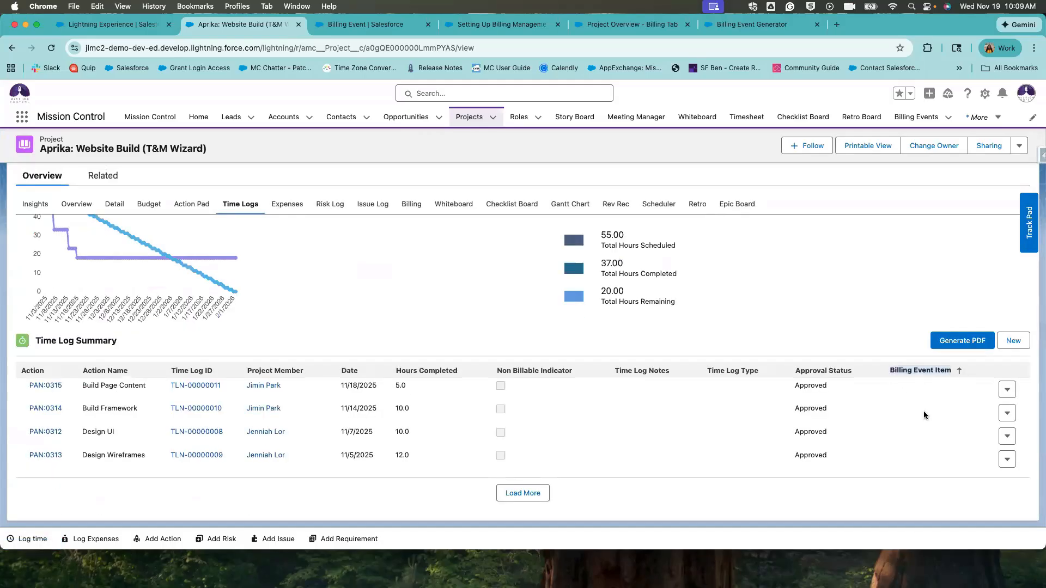
left_click(194, 386)
scroll(260, 417, "down", 10)
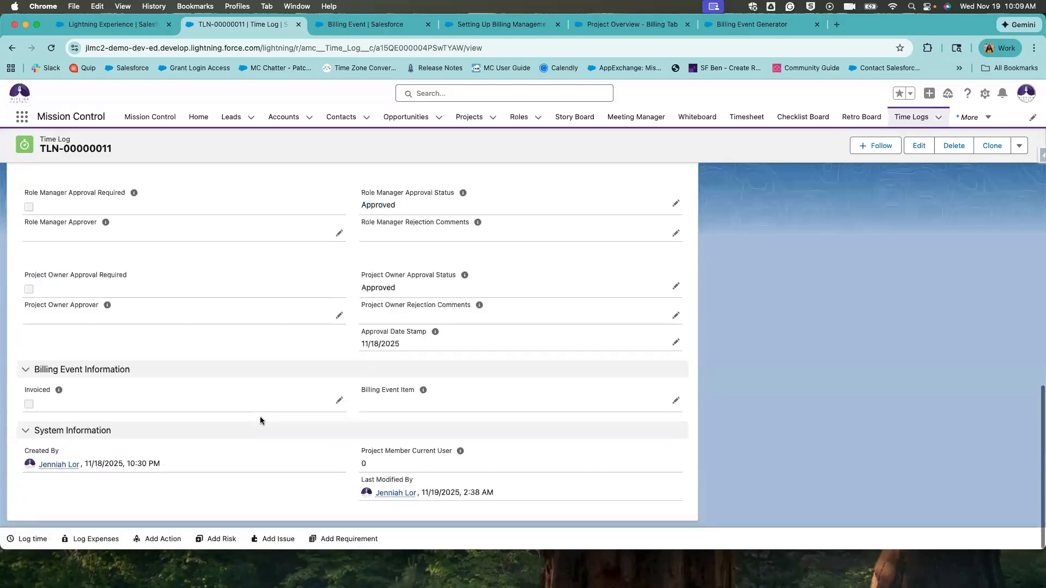
mouse_move(20, 393)
left_mouse_down()
mouse_move(416, 406)
mouse_move(96, 384)
mouse_move(8, 395)
mouse_move(21, 394)
left_mouse_up()
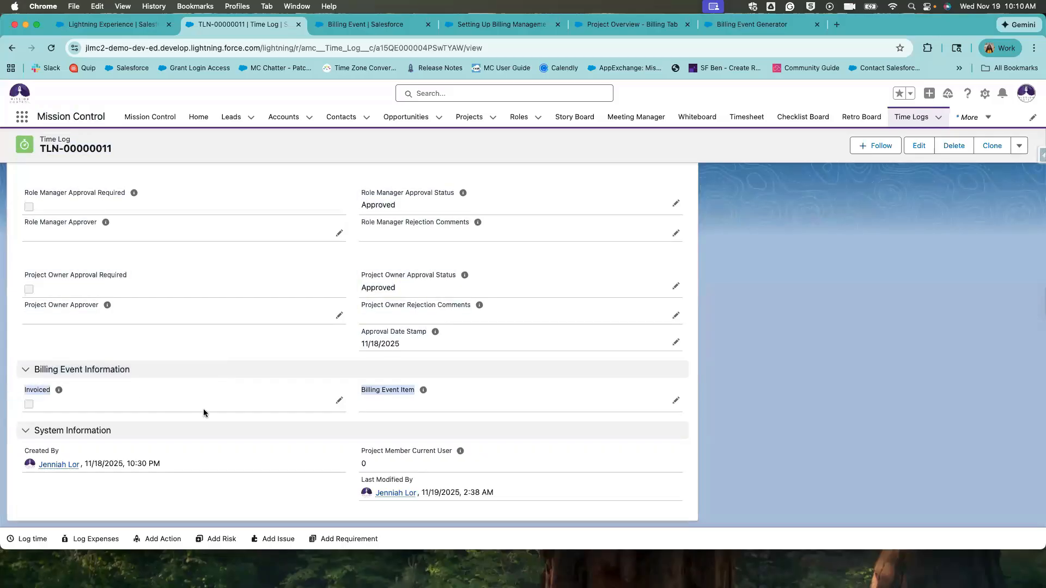
left_click(381, 408)
left_click_drag(360, 390, 419, 394)
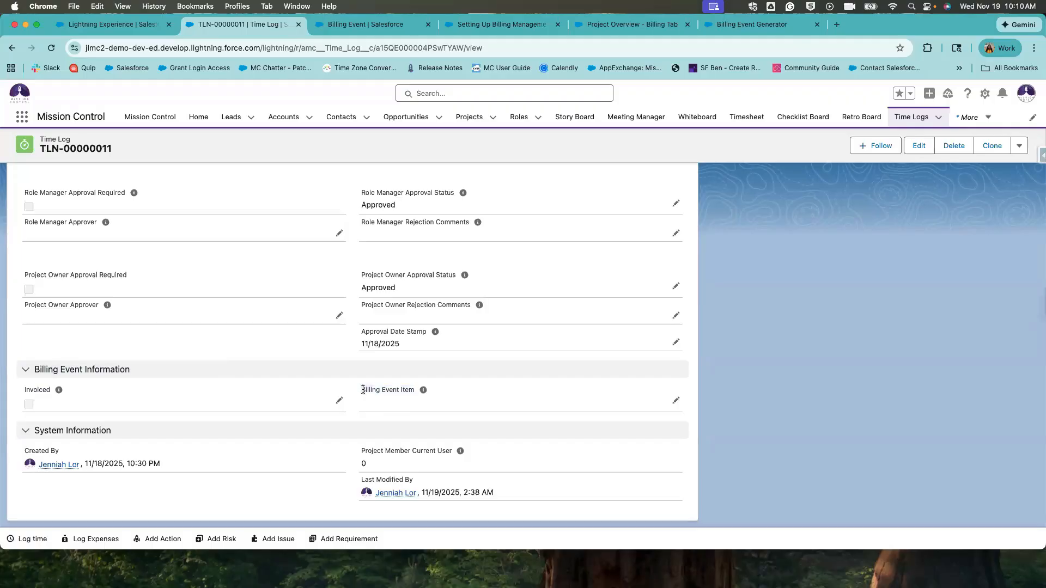
double_click(429, 389)
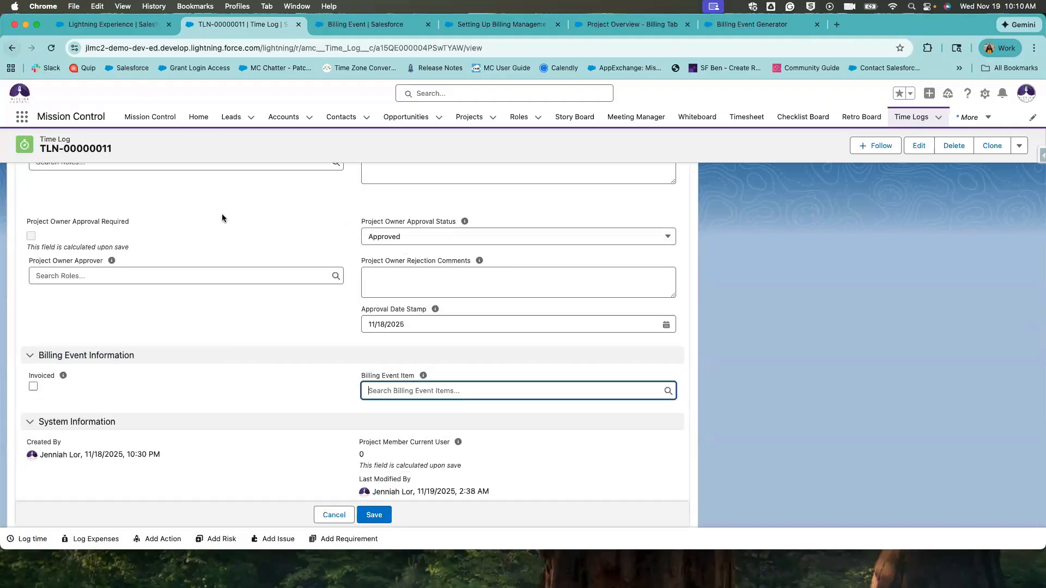
left_click(12, 48)
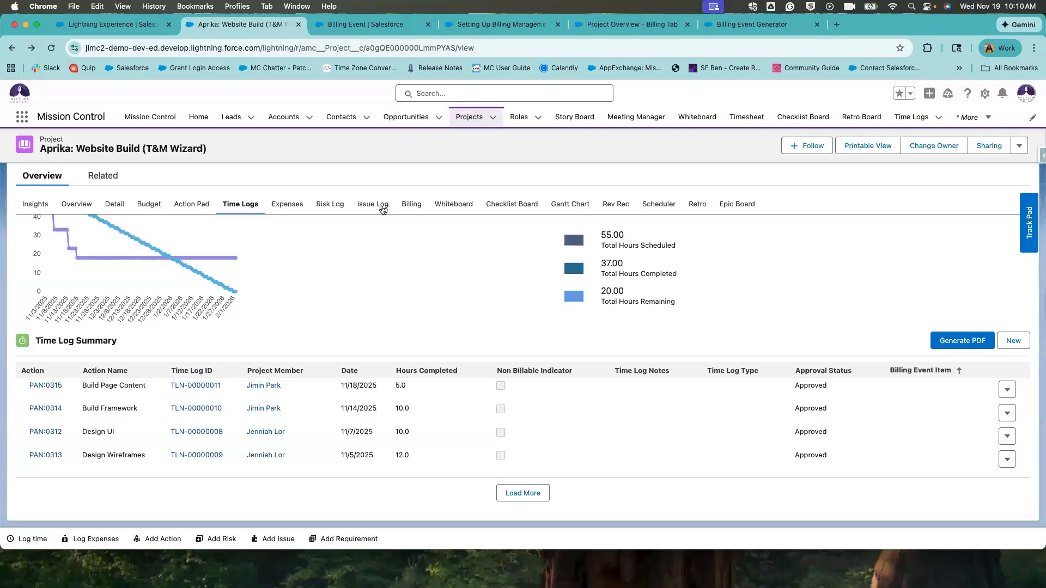
Check expense EXP:000003, then view billing: $13,200.00 budget, $0.00 invoiced, $12,425.00 remaining.
left_click(278, 207)
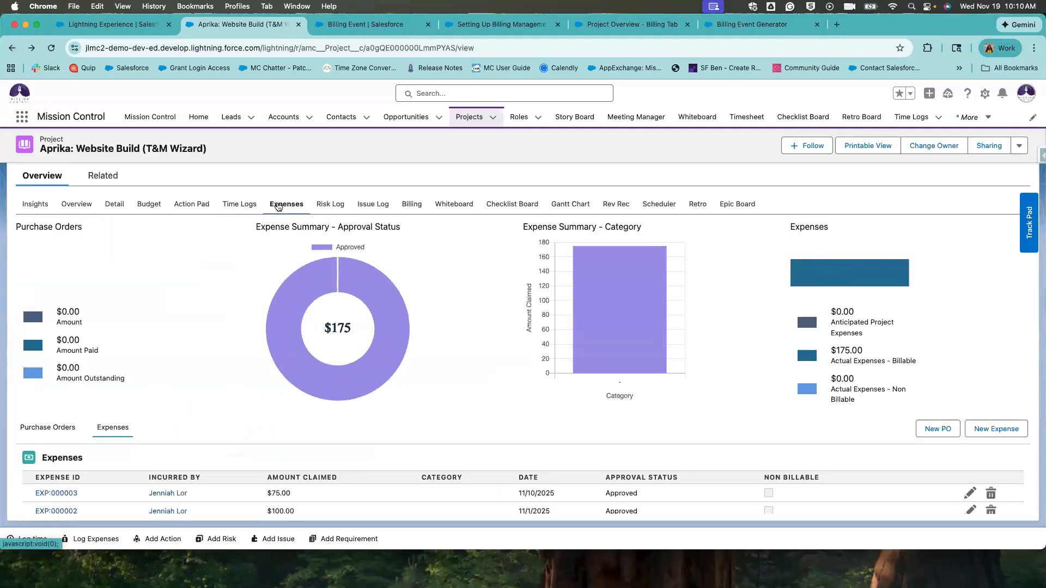
scroll(222, 387, "down", 1)
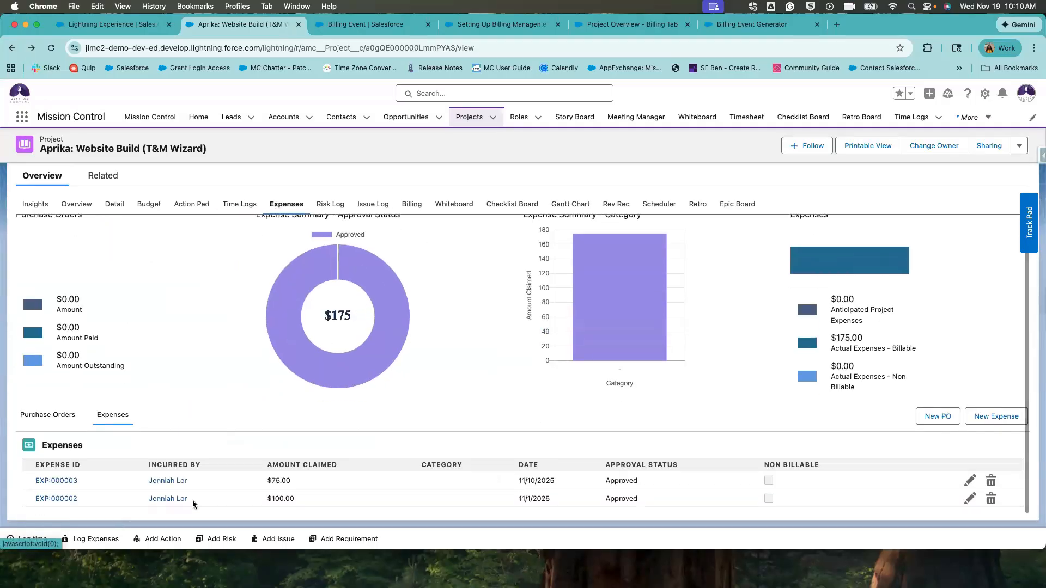
triple_click(77, 474)
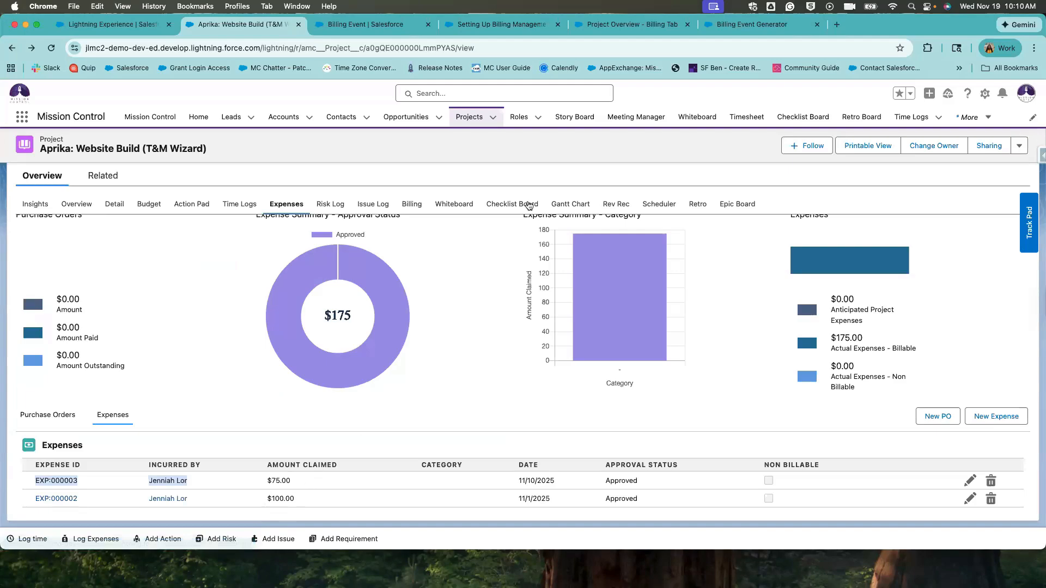
left_click(413, 203)
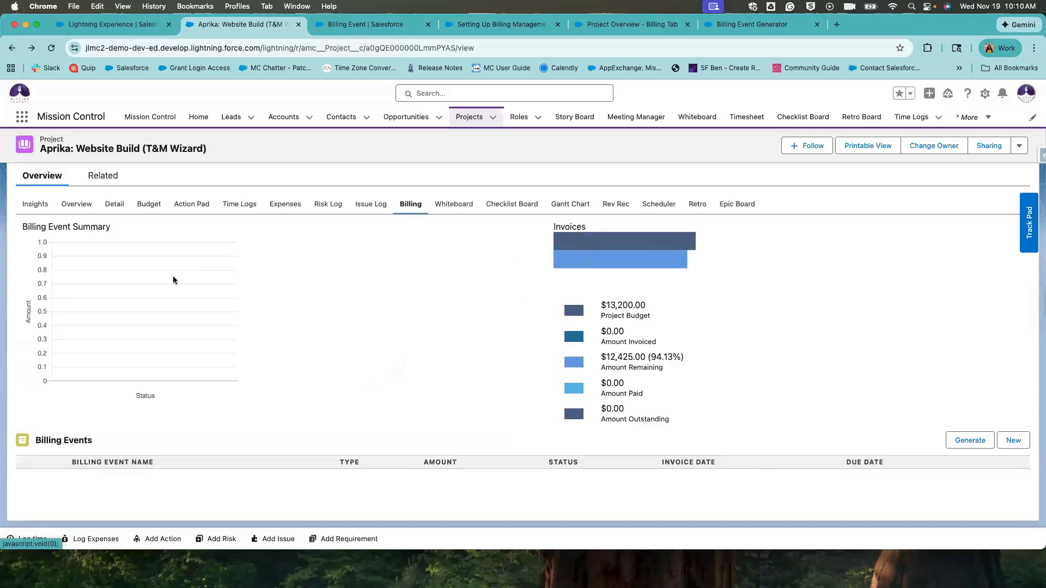
scroll(492, 475, "down", 1)
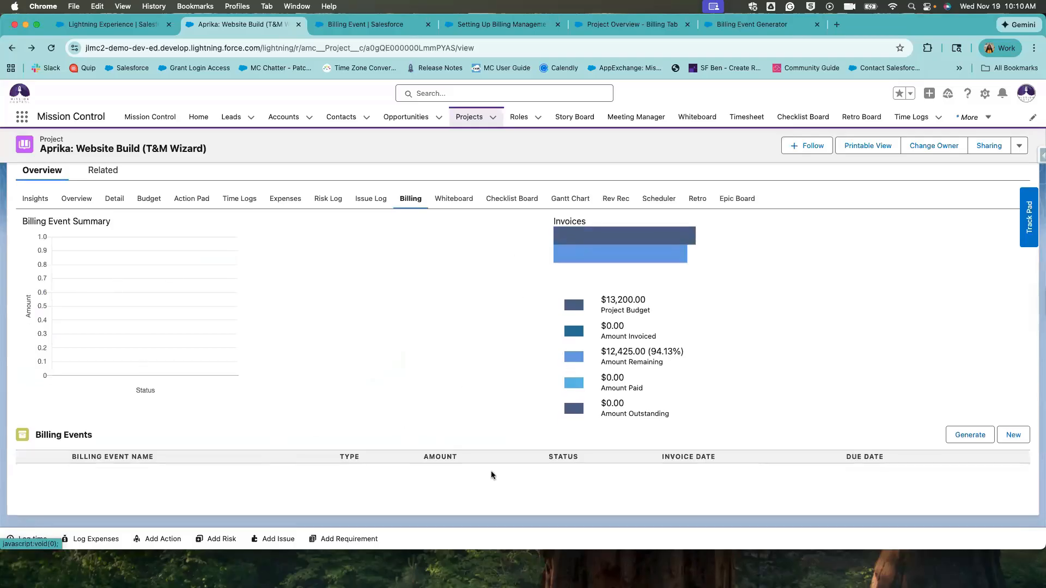
left_click(957, 449)
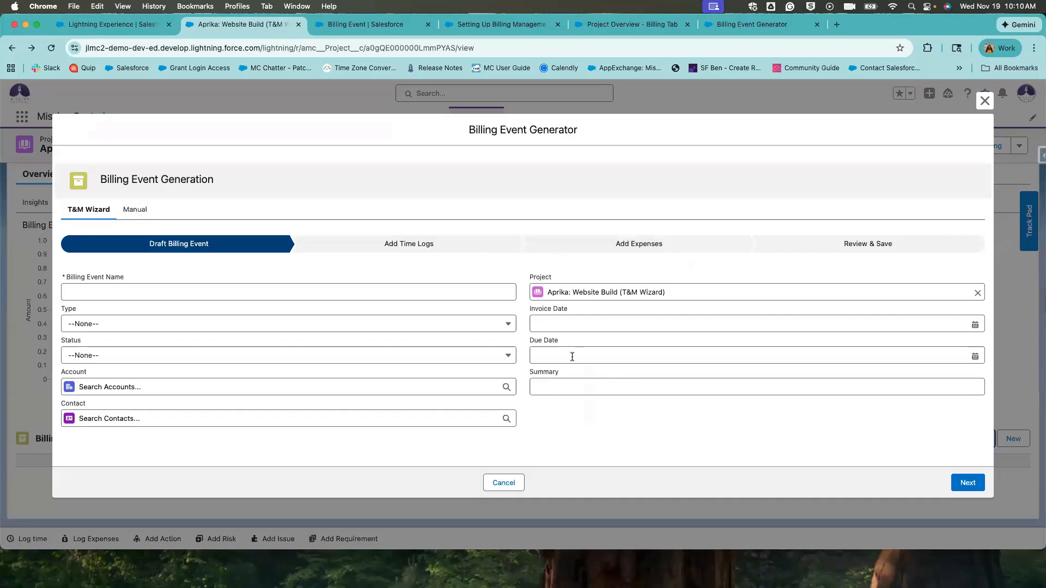
left_click(983, 102)
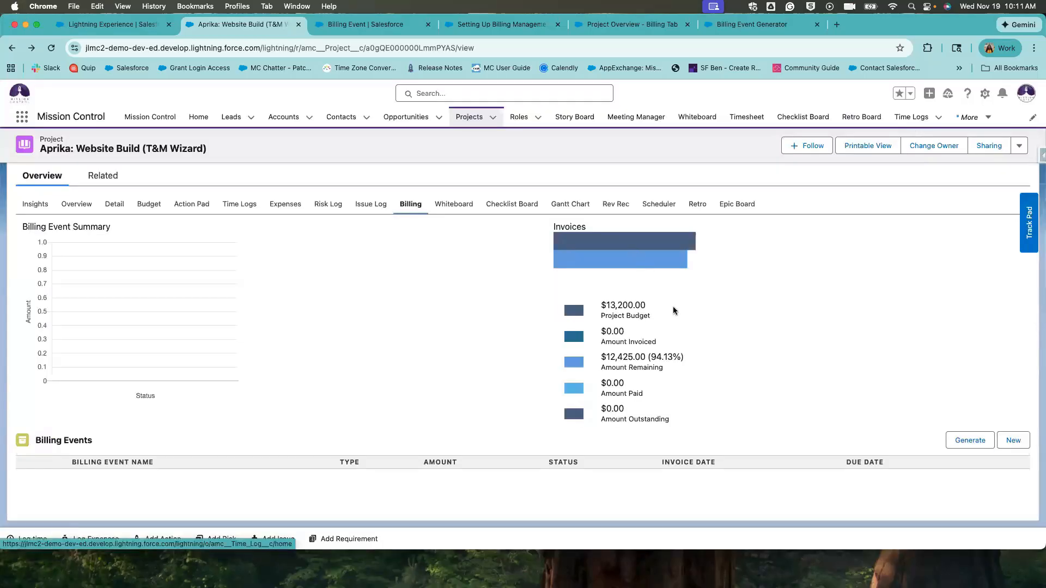
triple_click(655, 313)
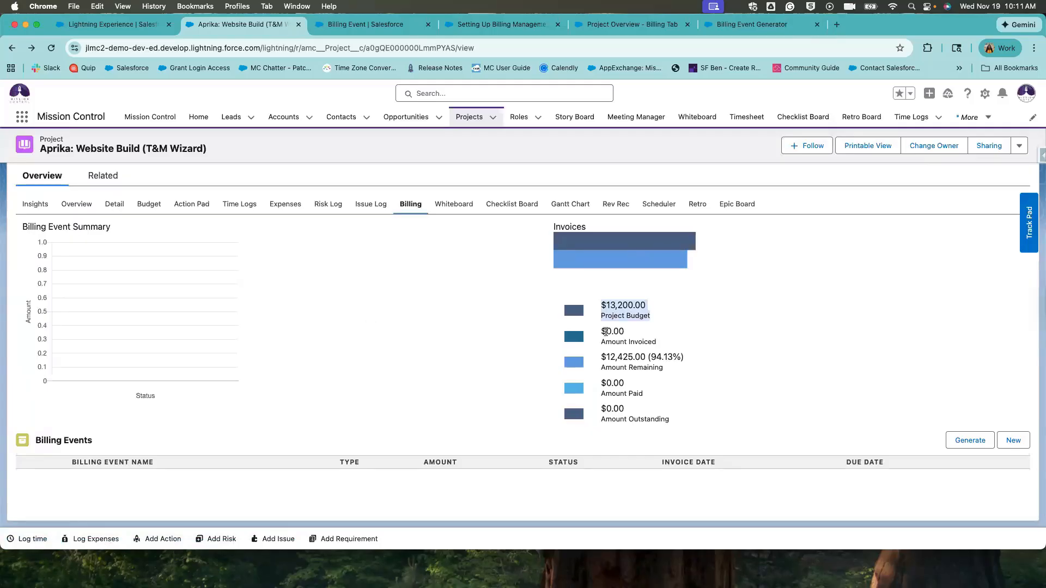
left_click_drag(600, 328, 669, 345)
left_click_drag(600, 329, 652, 349)
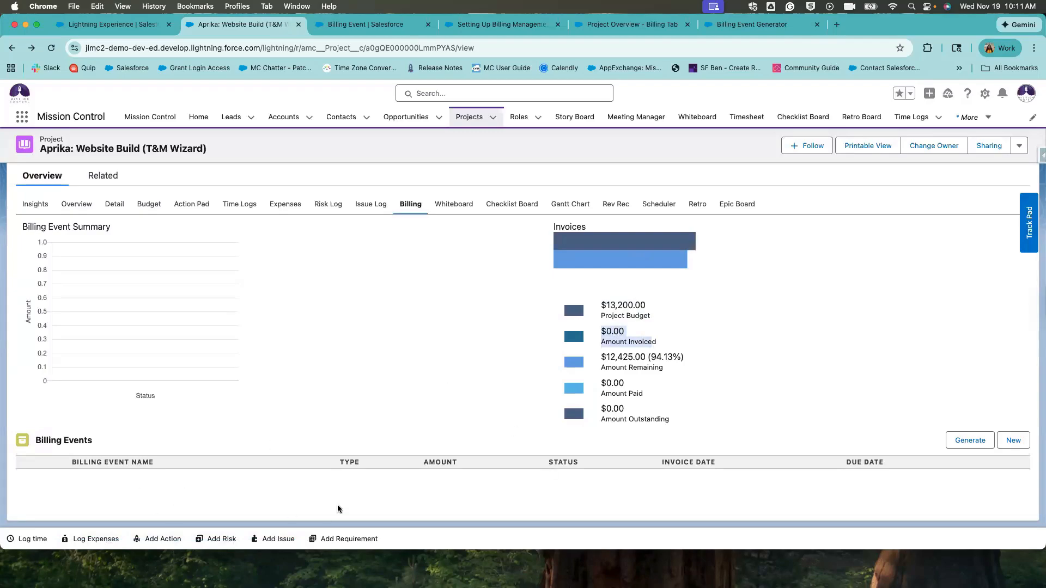
left_click_drag(601, 332, 679, 349)
left_click_drag(600, 354, 658, 371)
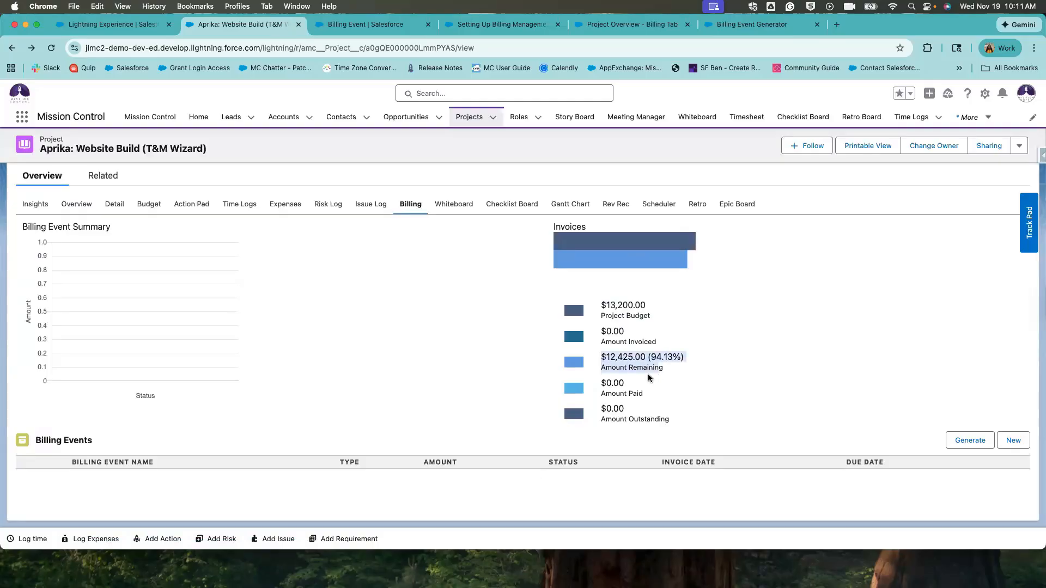
left_click(598, 360)
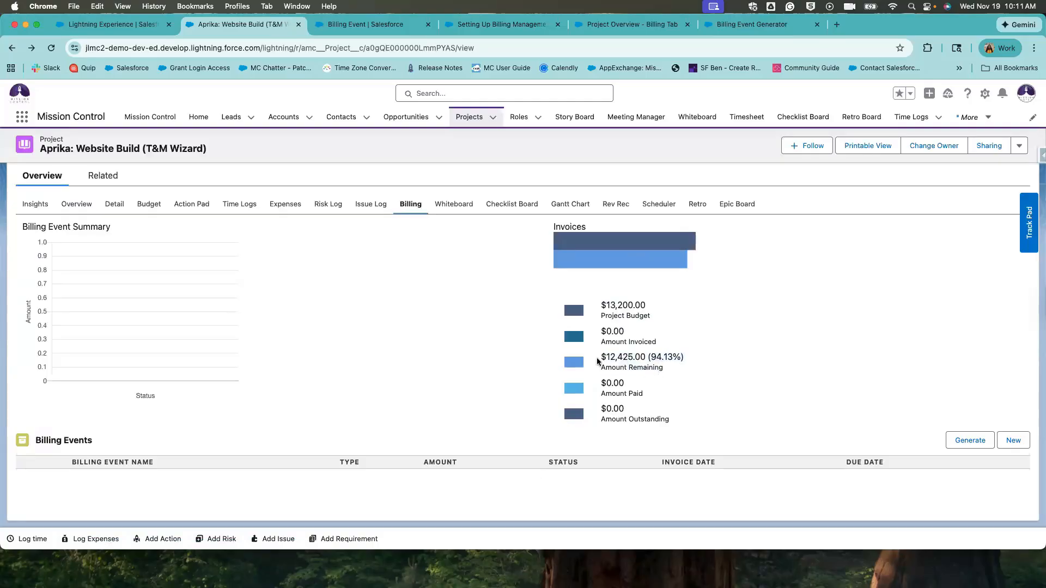
mouse_move(597, 361)
left_mouse_down()
mouse_move(684, 372)
mouse_move(591, 364)
left_mouse_up()
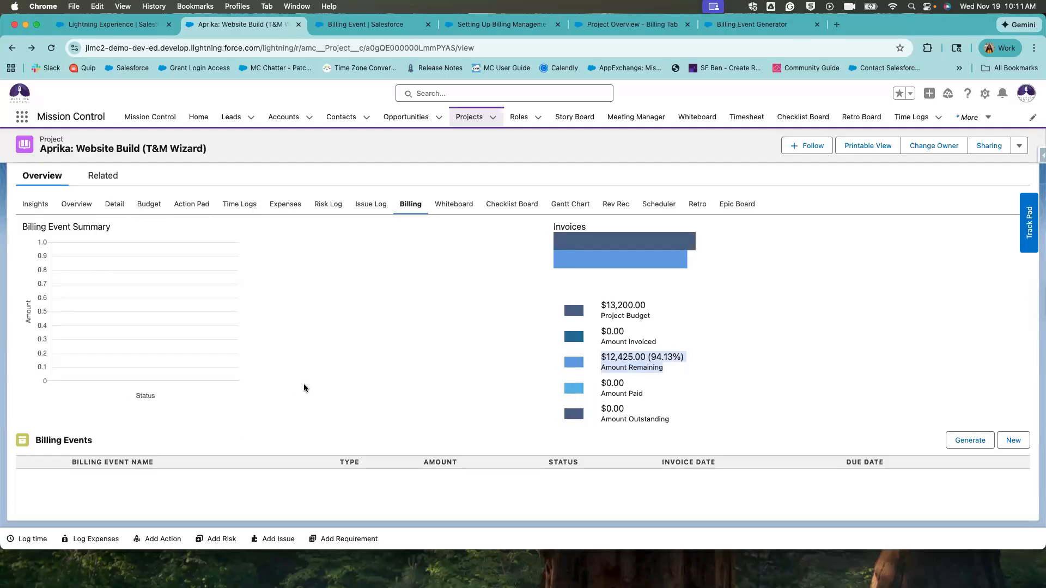
left_click_drag(668, 367, 584, 362)
left_click_drag(169, 149, 145, 150)
left_click_drag(599, 357, 682, 367)
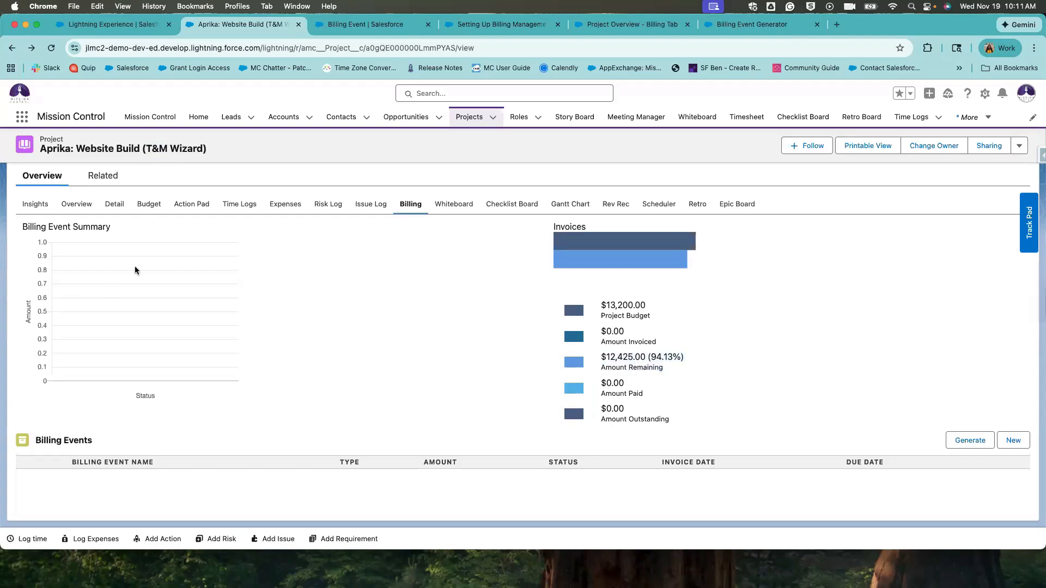
left_click(115, 203)
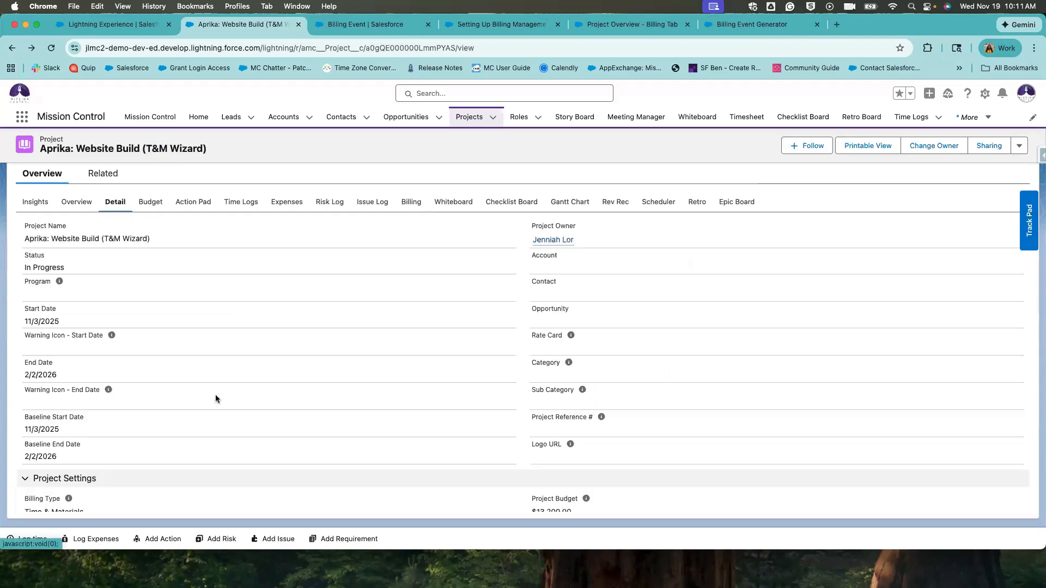
scroll(215, 399, "down", 15)
scroll(215, 398, "down", 10)
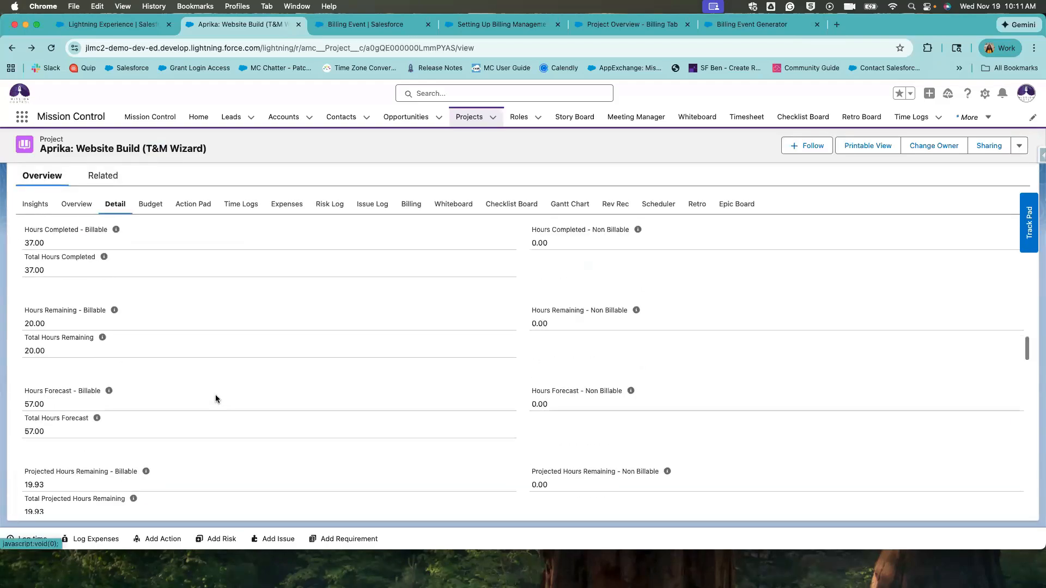
scroll(215, 399, "down", 10)
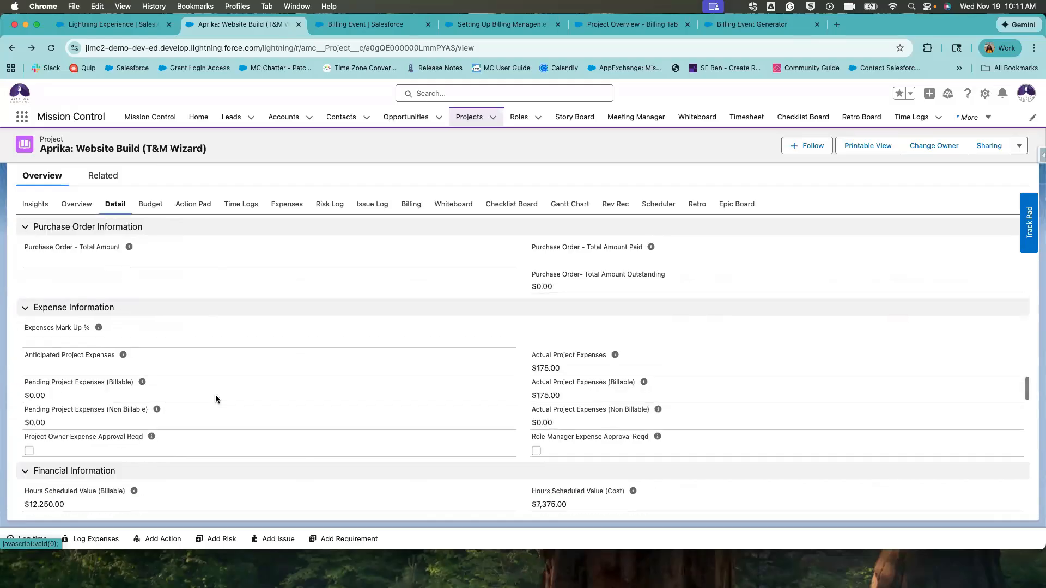
scroll(214, 398, "down", 3)
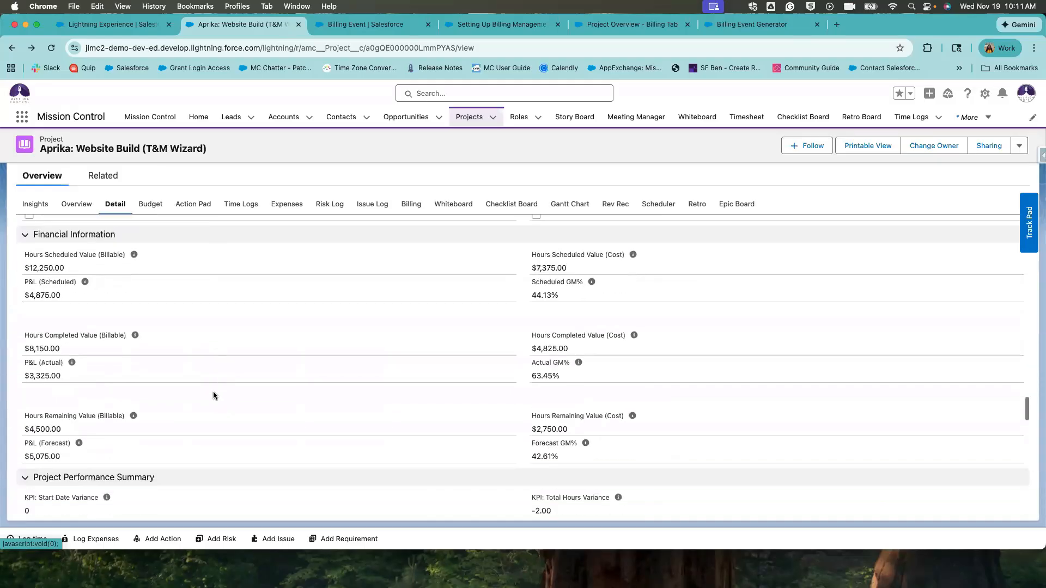
left_click_drag(24, 230, 113, 249)
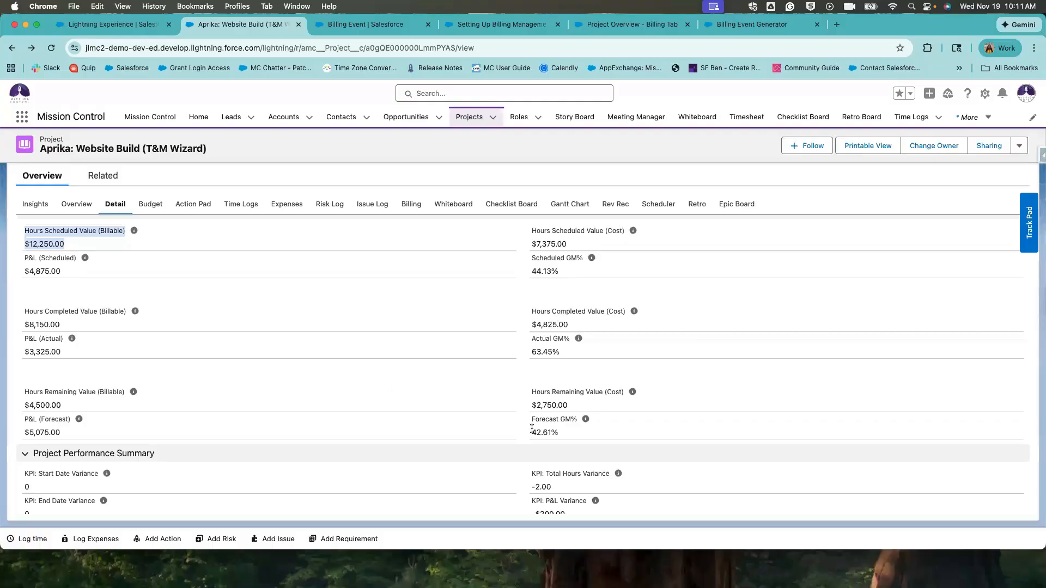
scroll(533, 430, "down", 3)
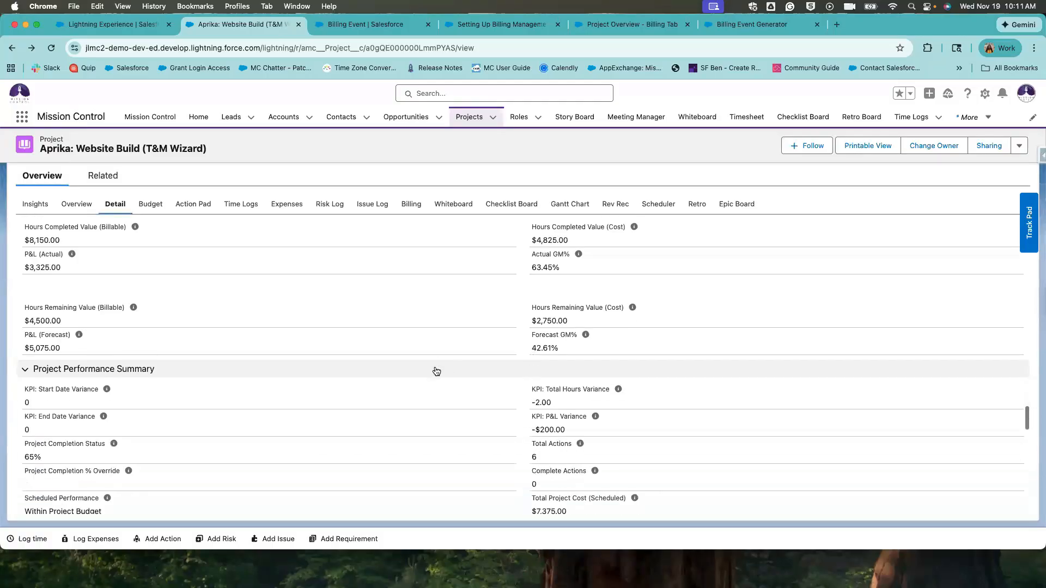
left_click(432, 369)
scroll(407, 395, "up", 5)
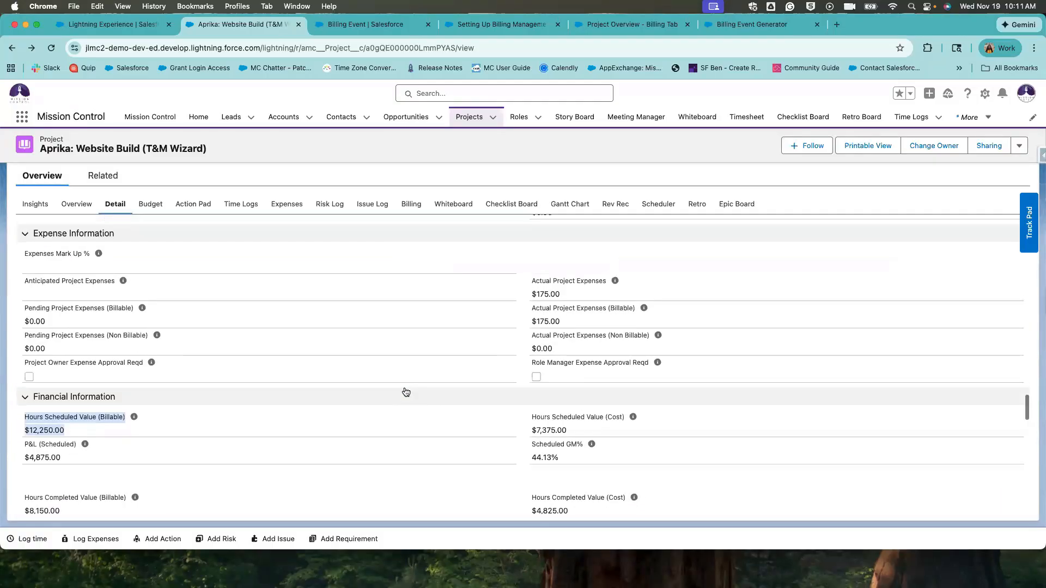
left_click(260, 328)
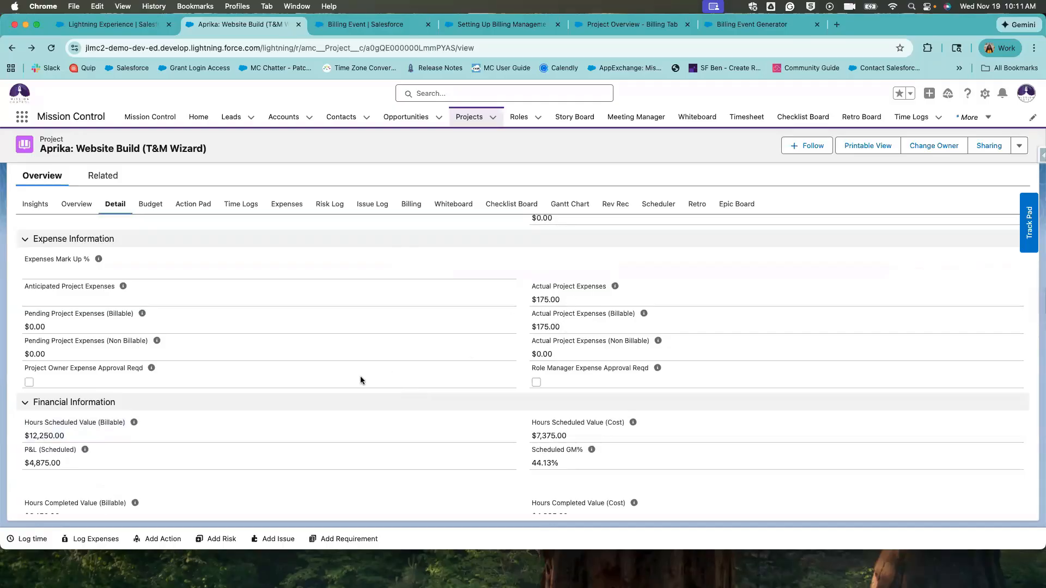
left_click_drag(94, 437, 37, 423)
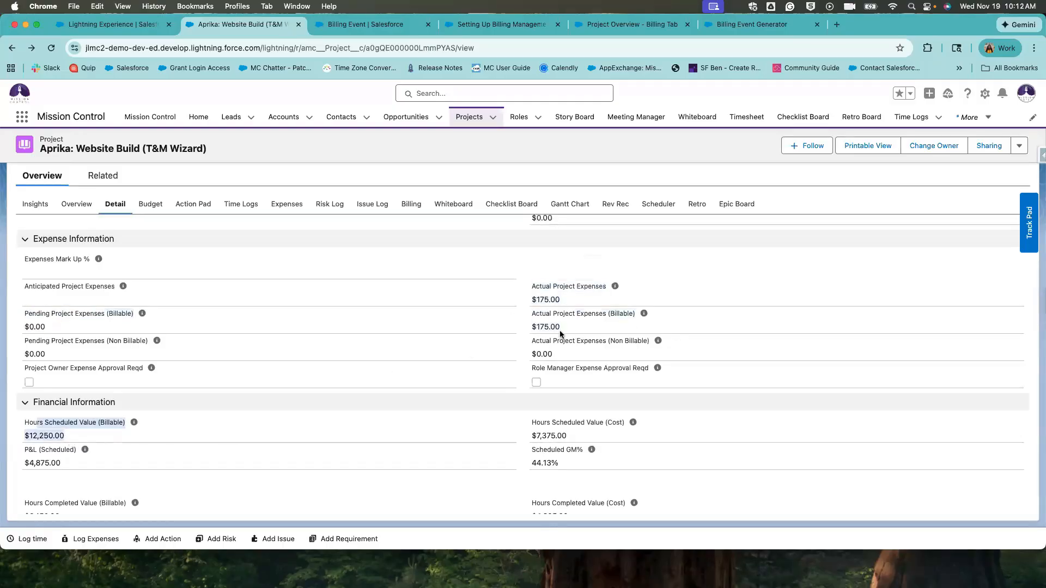
left_click_drag(564, 326, 522, 318)
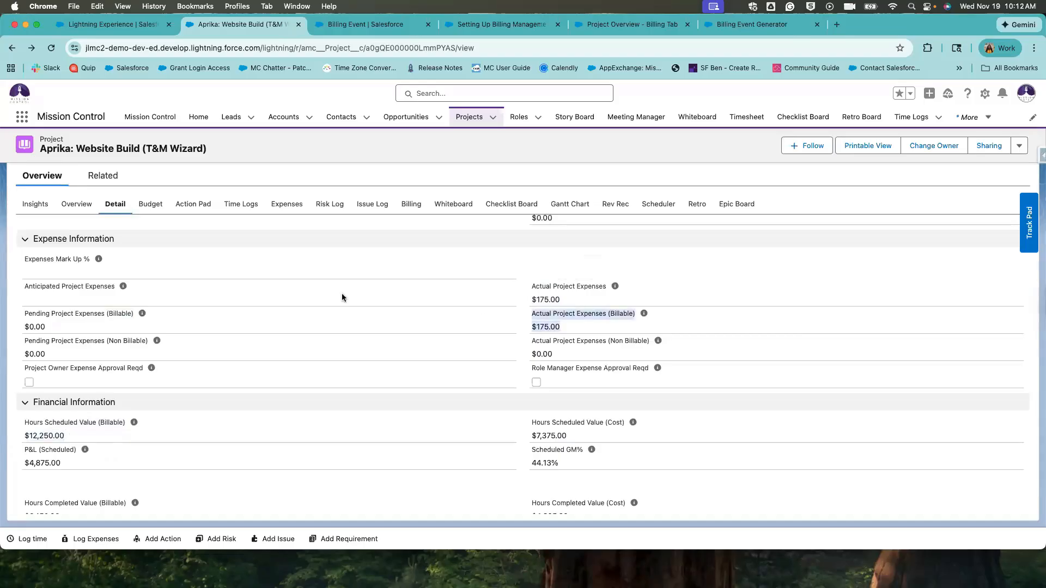
left_click(414, 206)
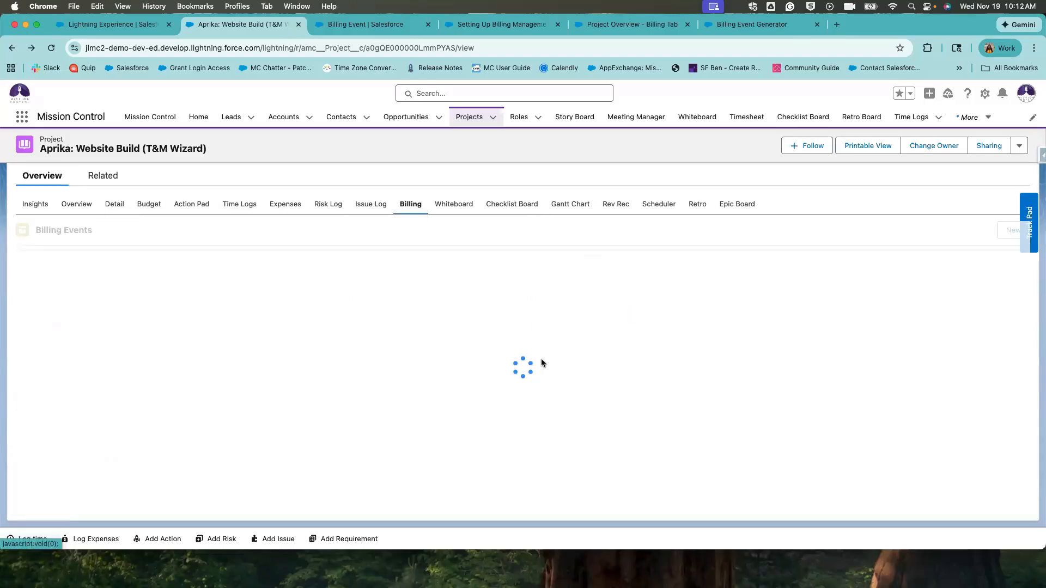
left_click_drag(604, 360, 685, 366)
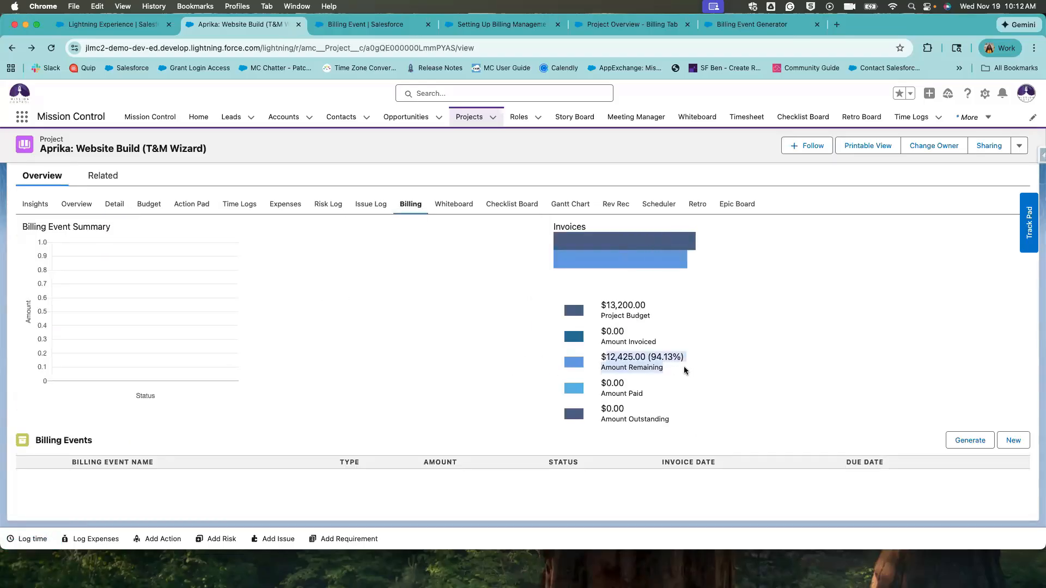
left_click(684, 366)
left_click_drag(601, 379, 625, 384)
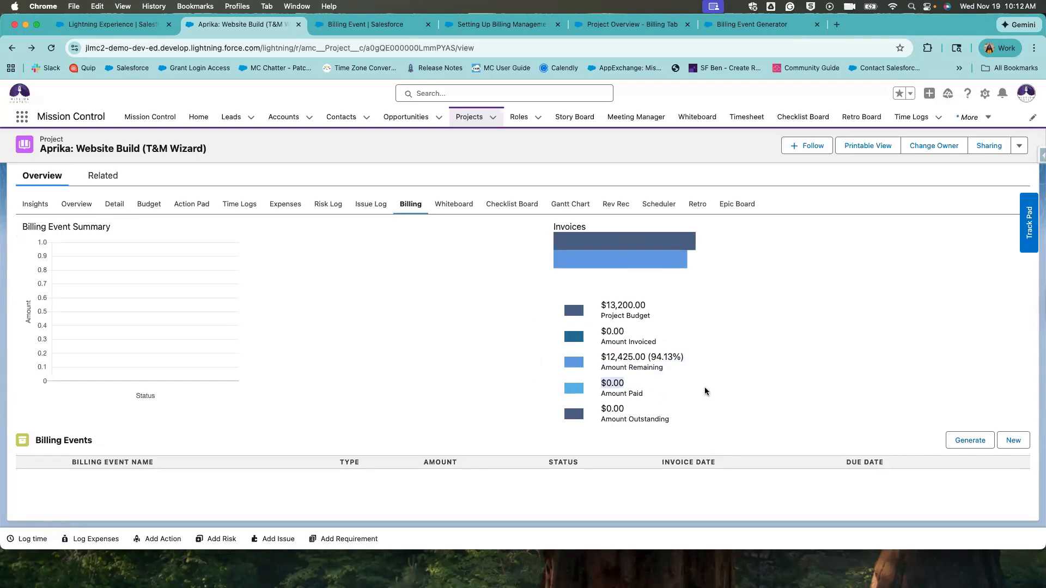
left_click_drag(705, 388, 705, 387)
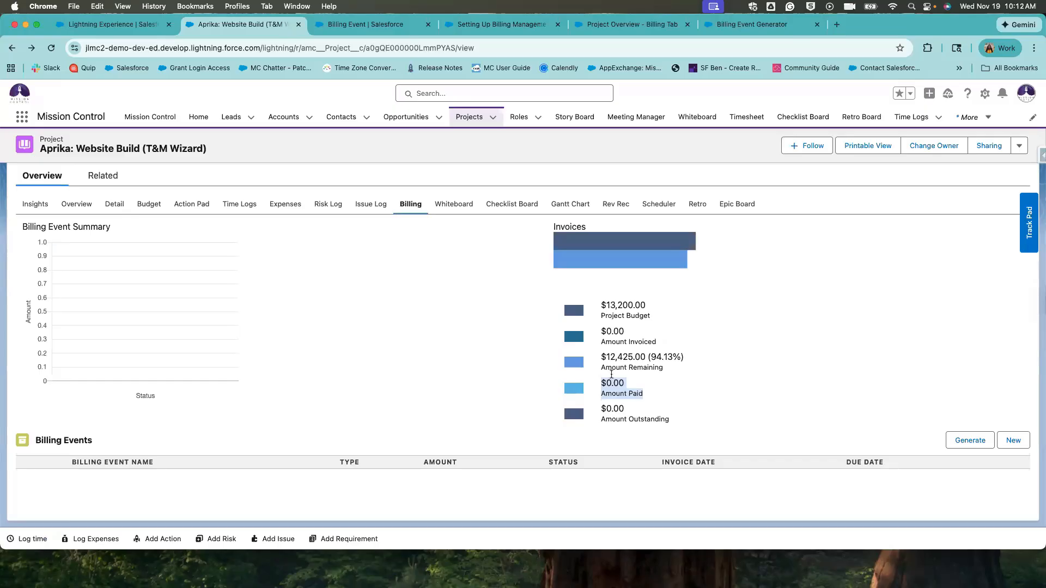
left_click(599, 410)
left_click_drag(601, 409, 669, 437)
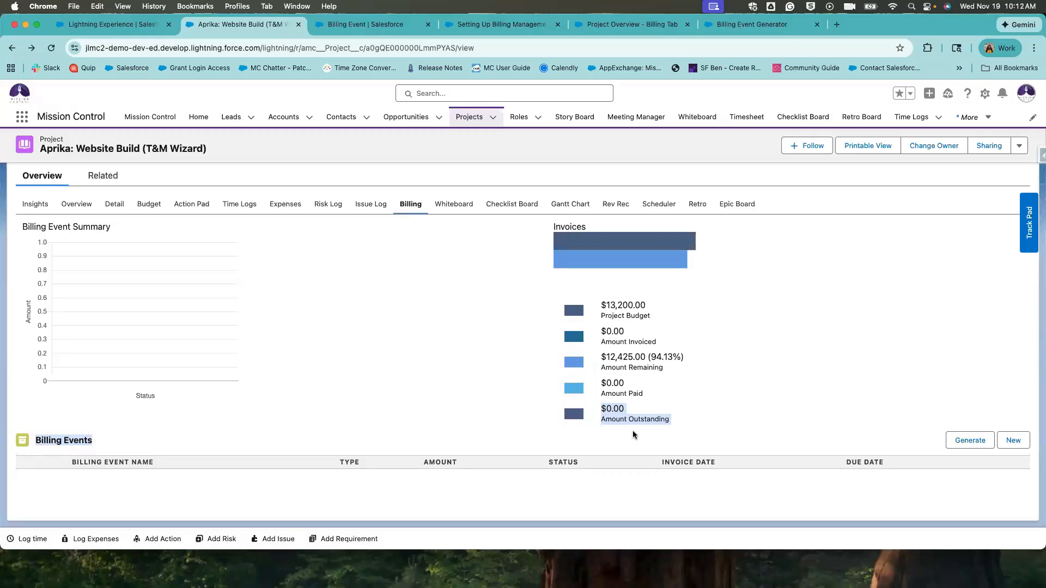
left_click(606, 413)
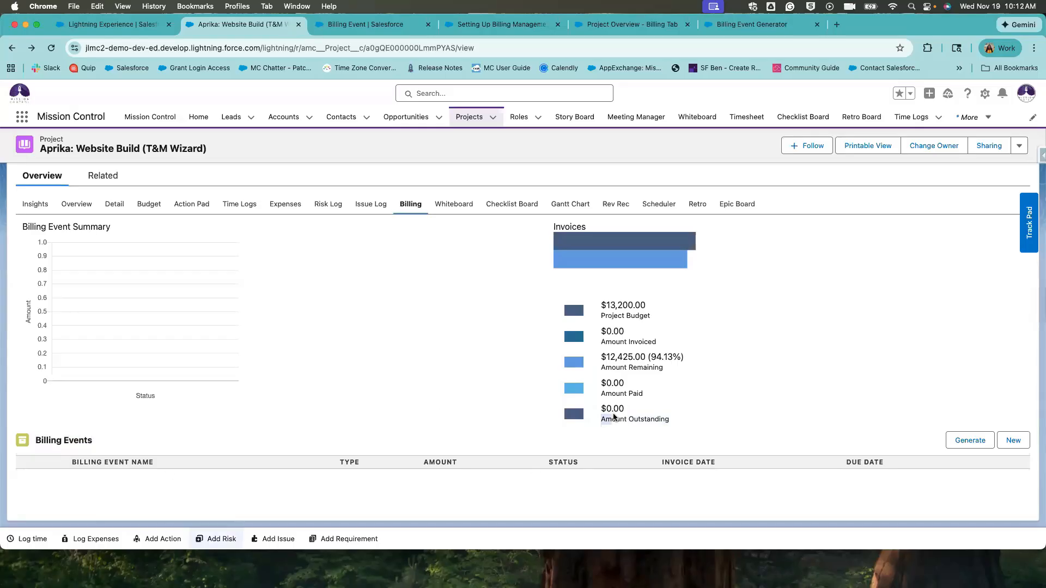
left_click_drag(602, 407, 675, 421)
left_click(675, 420)
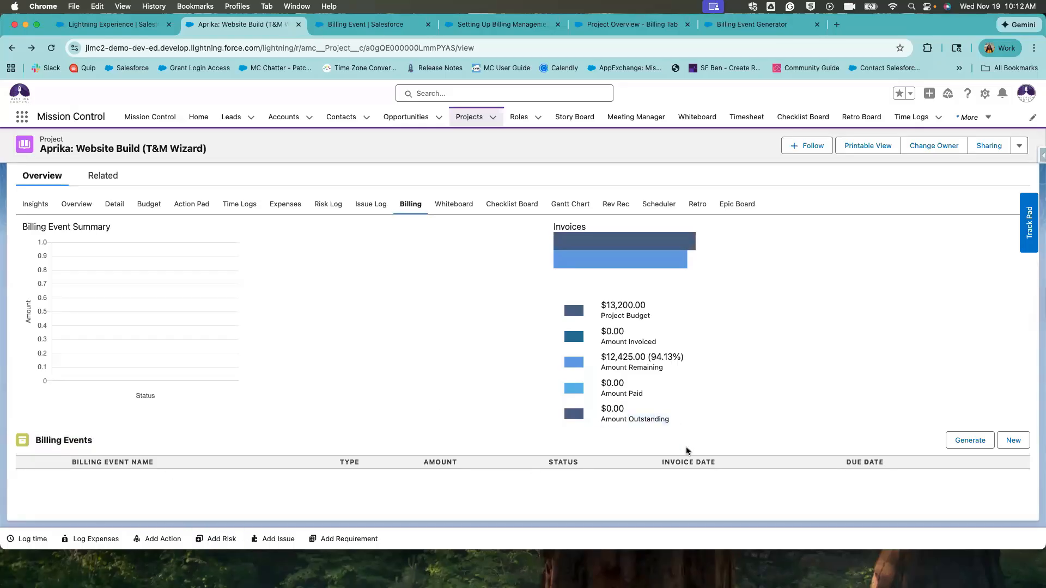
In the Billing Event Generator, name the event Monthly Invoice with type Invoice.
left_click(960, 442)
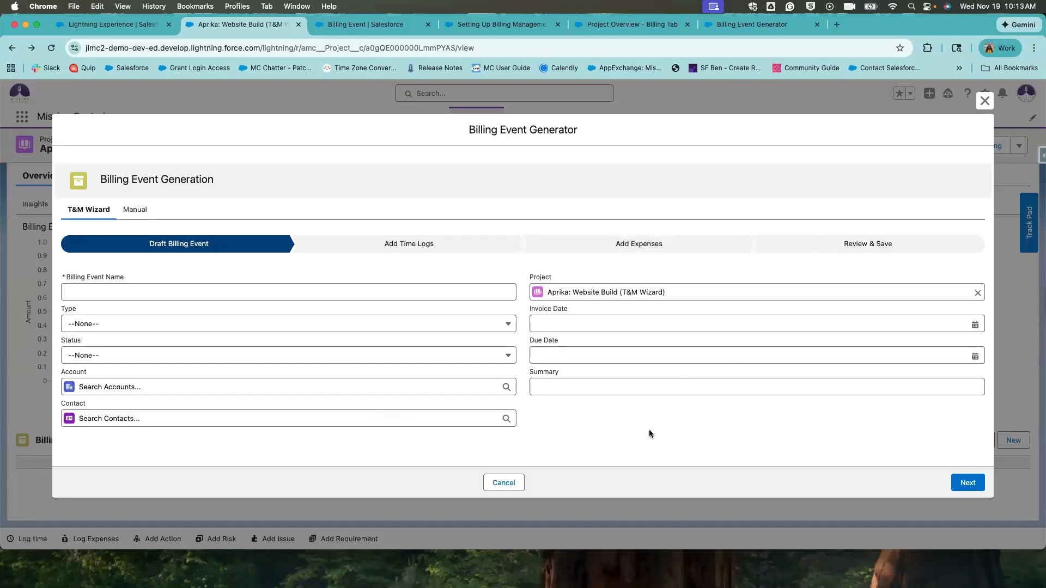
left_click(158, 288)
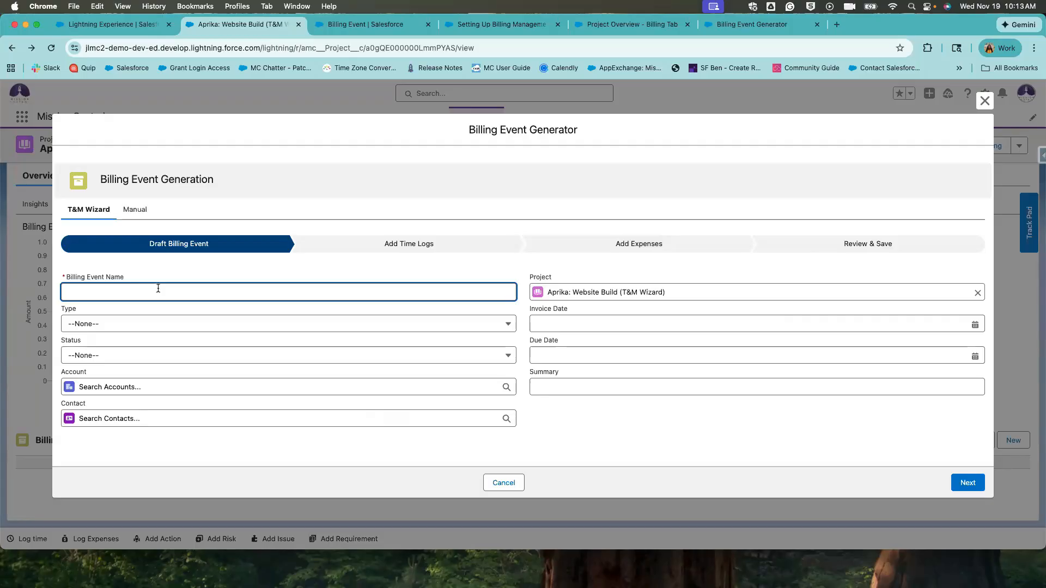
type("Monthly Invoice")
left_click(155, 326)
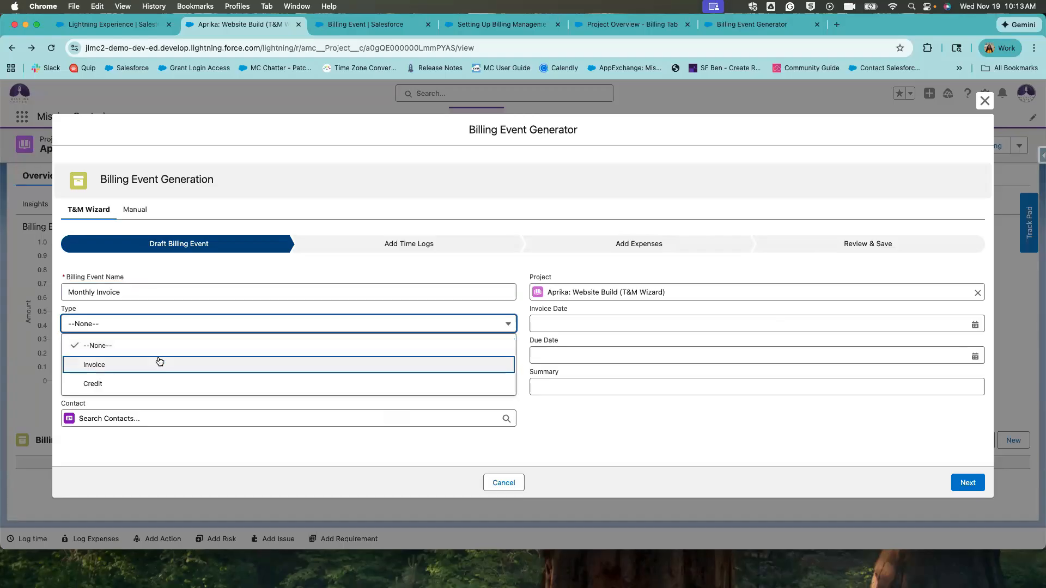
left_click(160, 362)
double_click(69, 308)
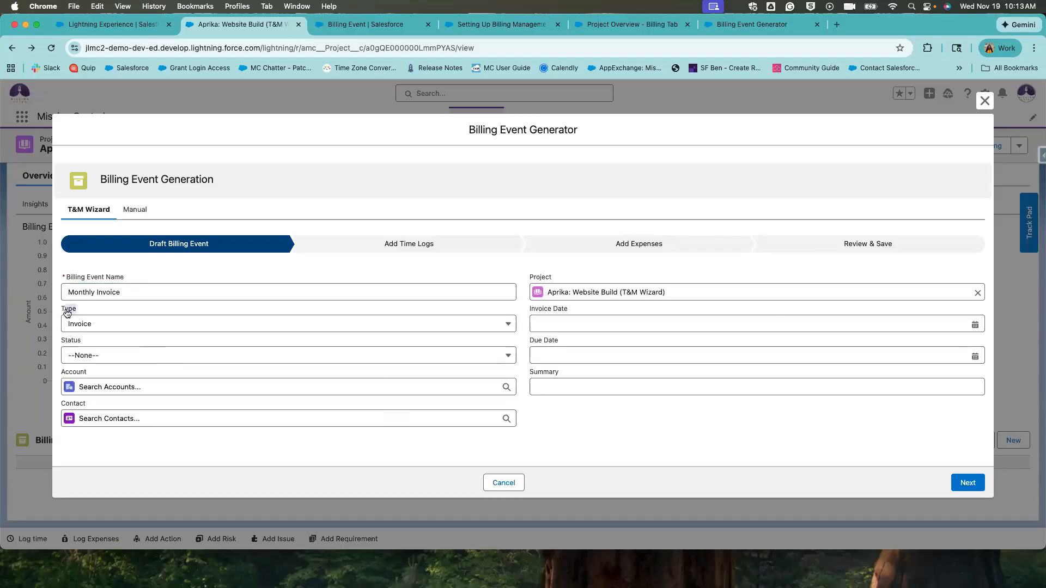
left_click(105, 325)
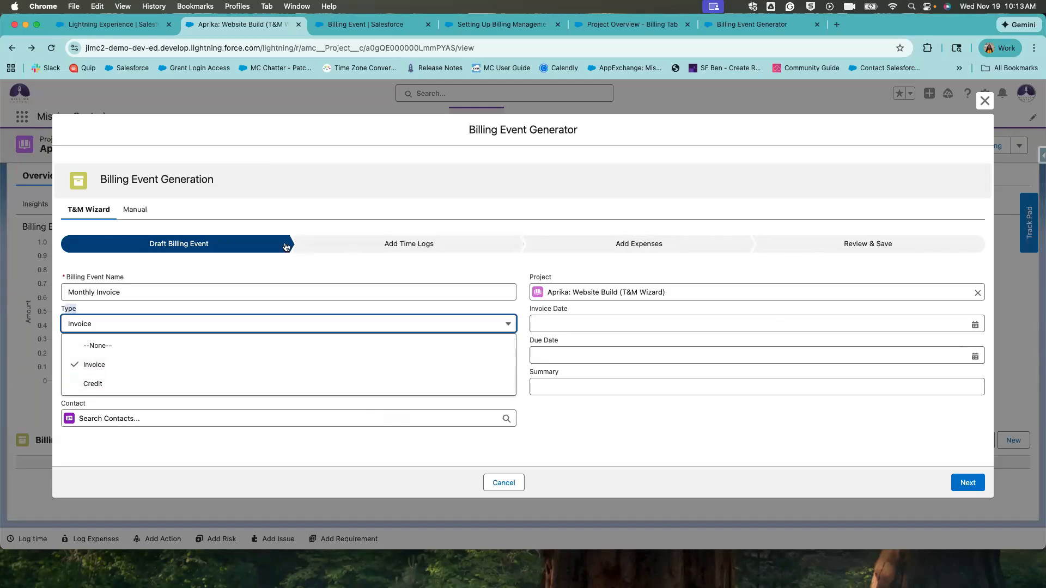
left_click(230, 311)
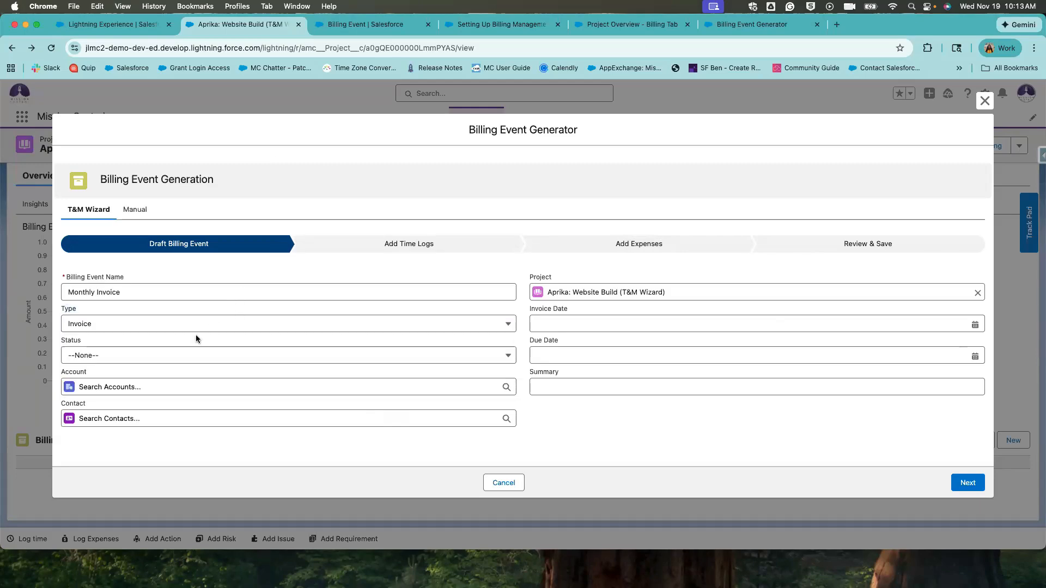
Set the billing event status to Draft.
left_click(170, 356)
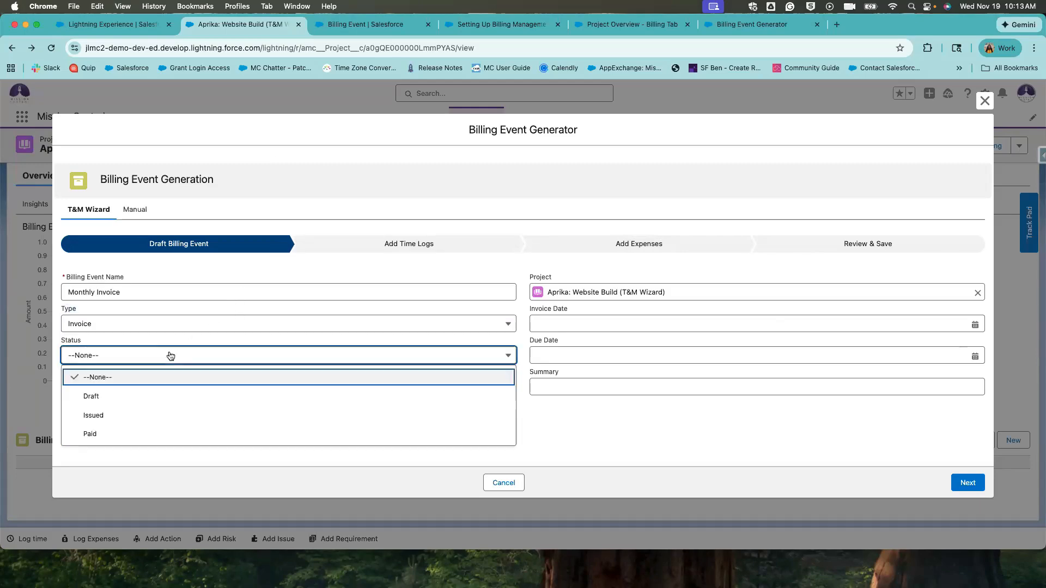
left_click(140, 342)
left_click(136, 360)
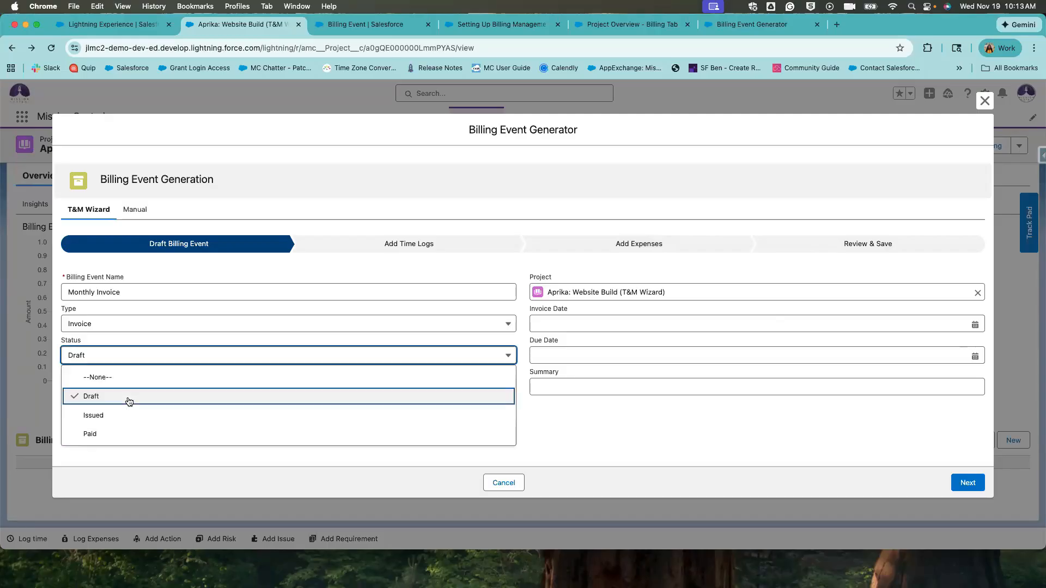
left_click(136, 354)
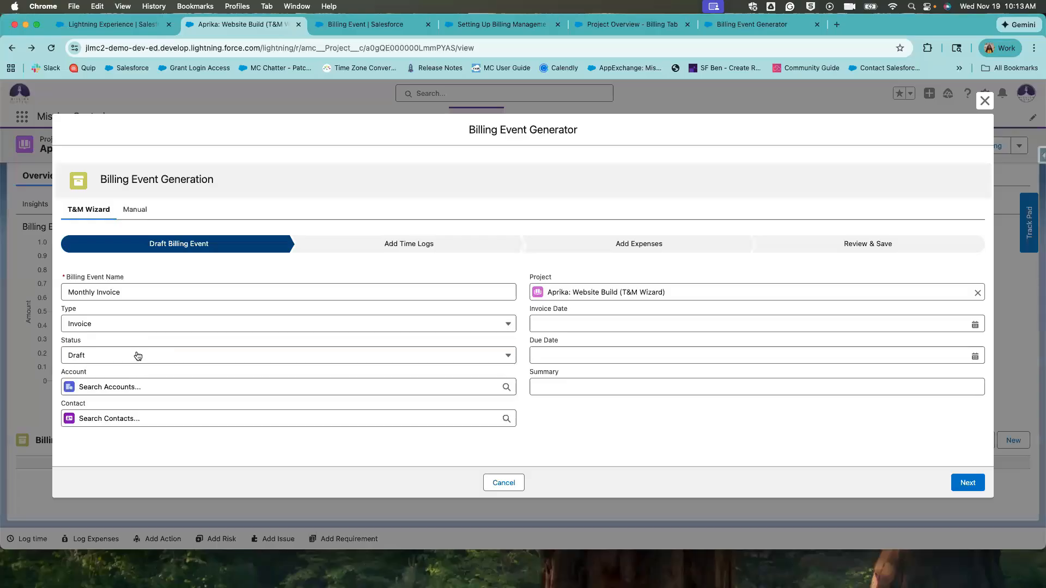
left_click(135, 355)
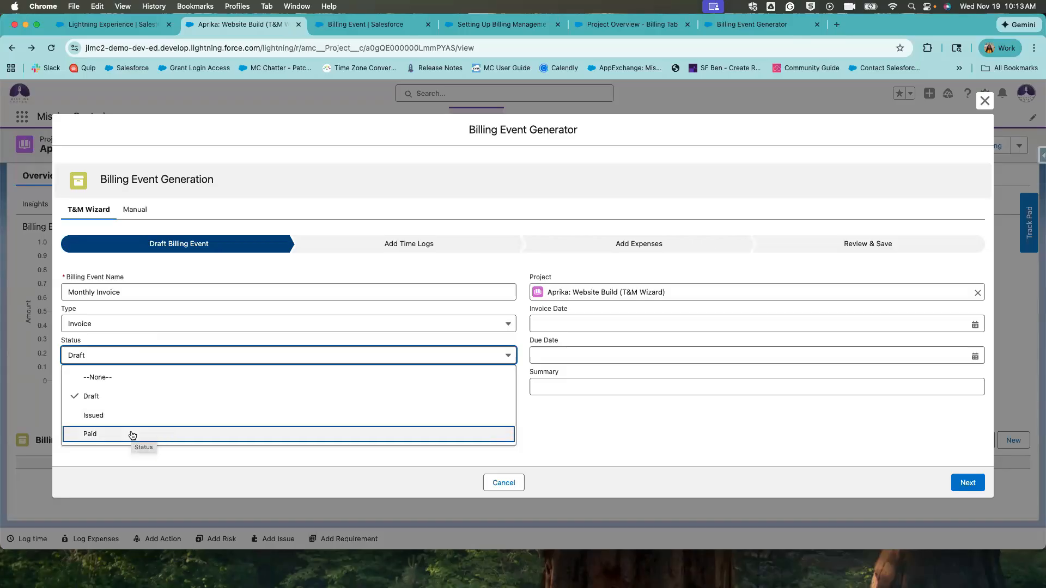
Keep Draft status and set invoice date Nov 19, 2025 and due date Nov 30, 2025.
left_click(139, 336)
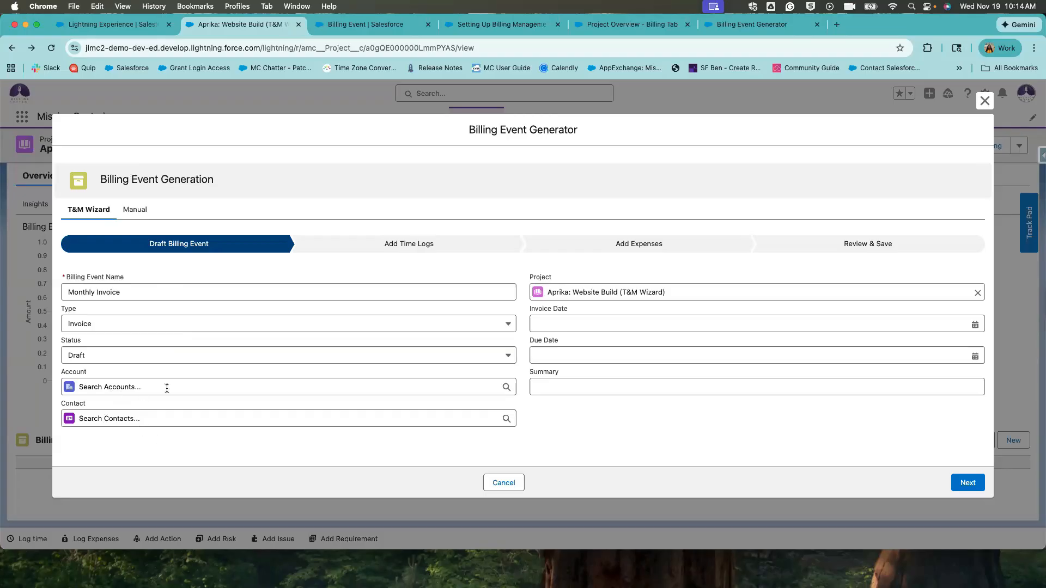
left_click(540, 327)
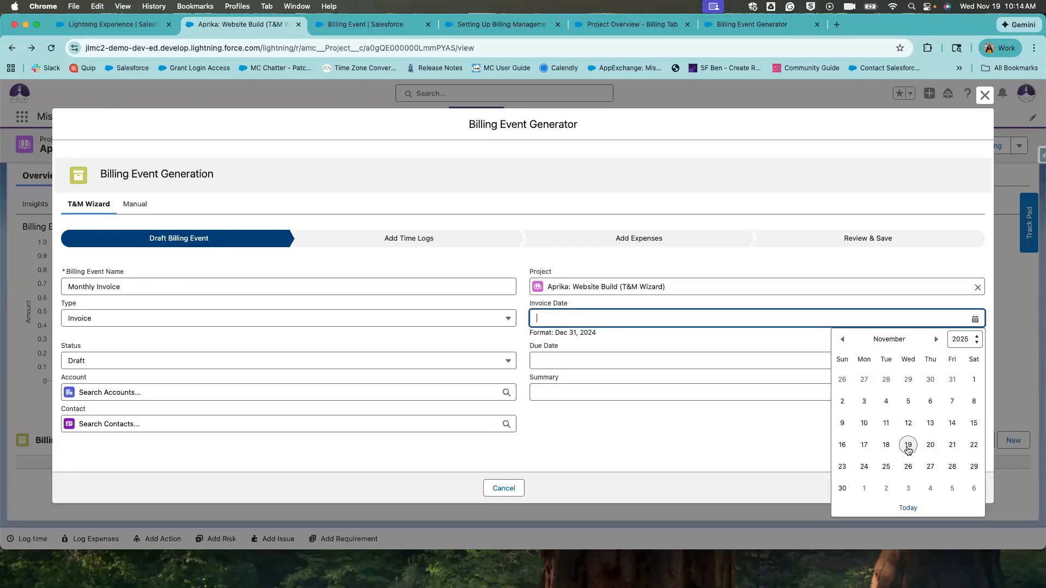
left_click(907, 446)
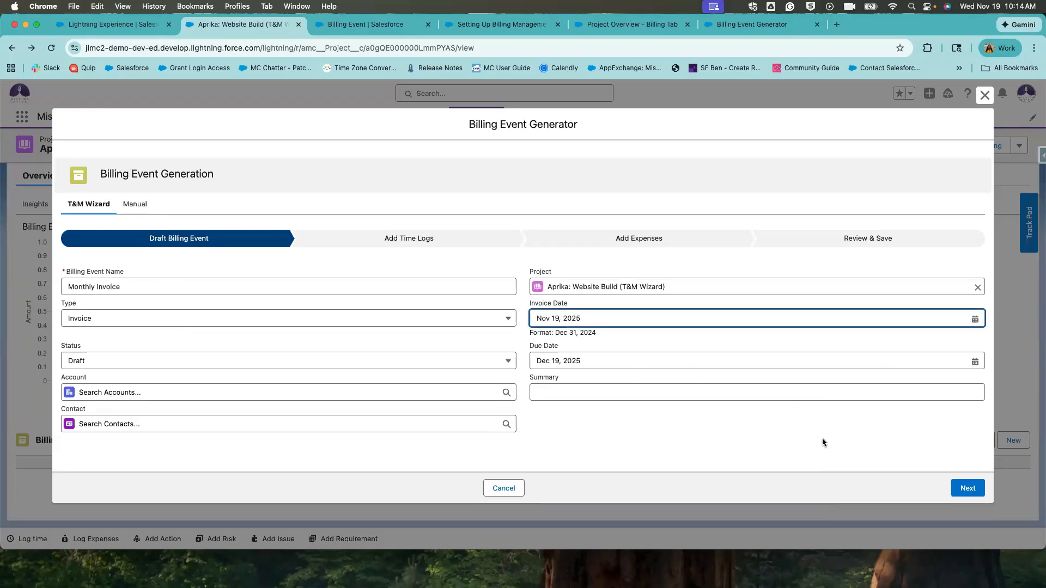
left_click(822, 360)
left_click(839, 408)
Enter the summary 'Monthly Final Bill' and continue to the Add Time Logs step.
left_click(587, 395)
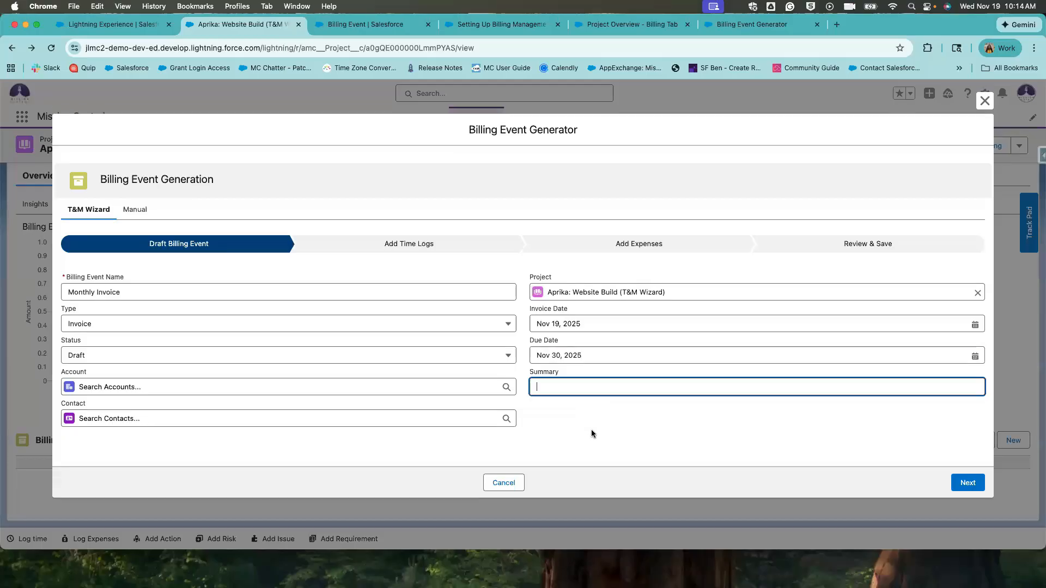
left_click(603, 366)
left_click(589, 387)
type("Monthly Final Bill")
left_click(599, 425)
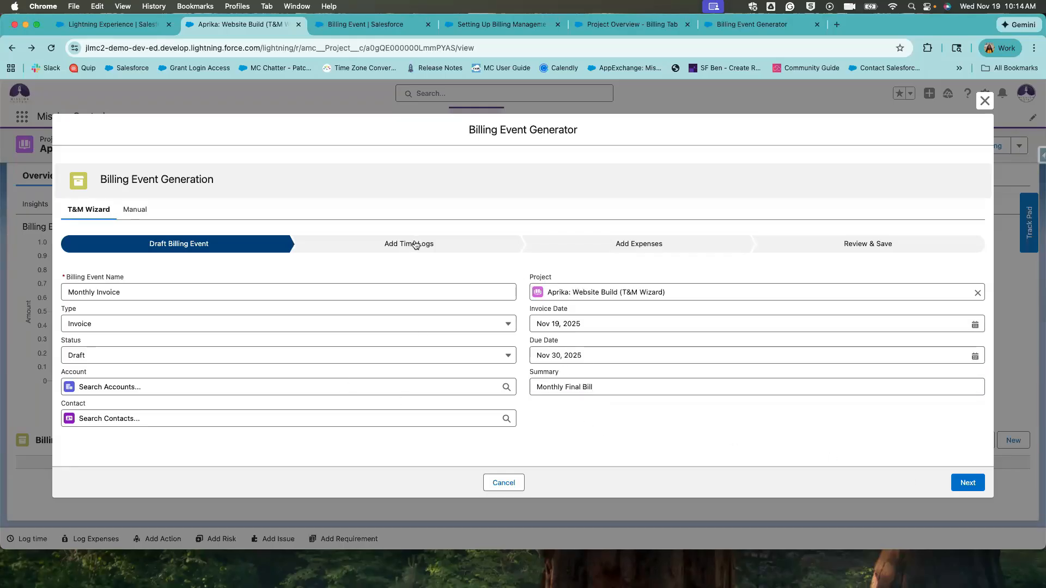
left_click(967, 483)
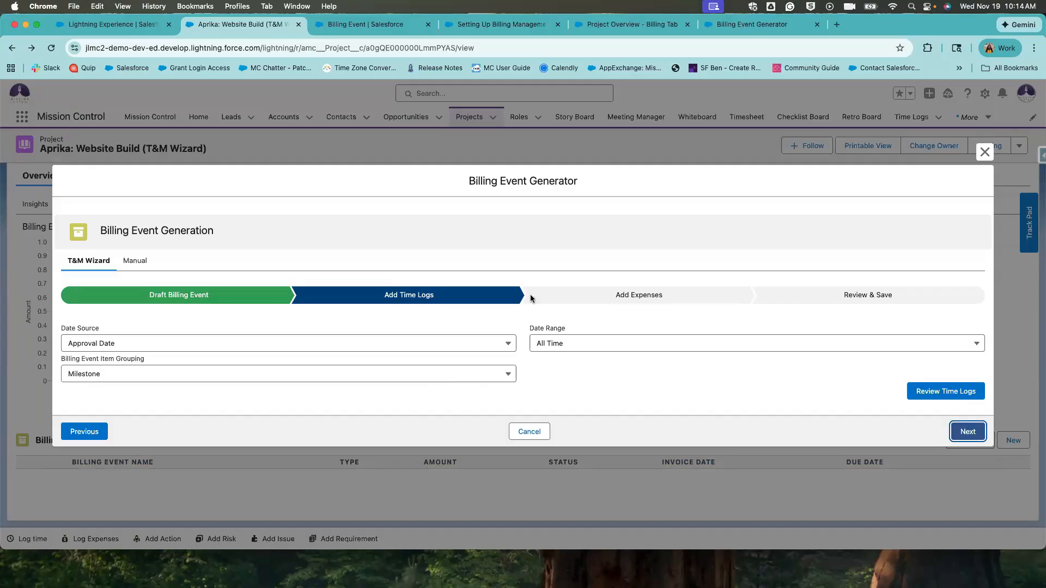
Try the Date Source options (Approval Date, Date) and Date Range choices, leaving All Time.
left_click(253, 343)
left_click(204, 341)
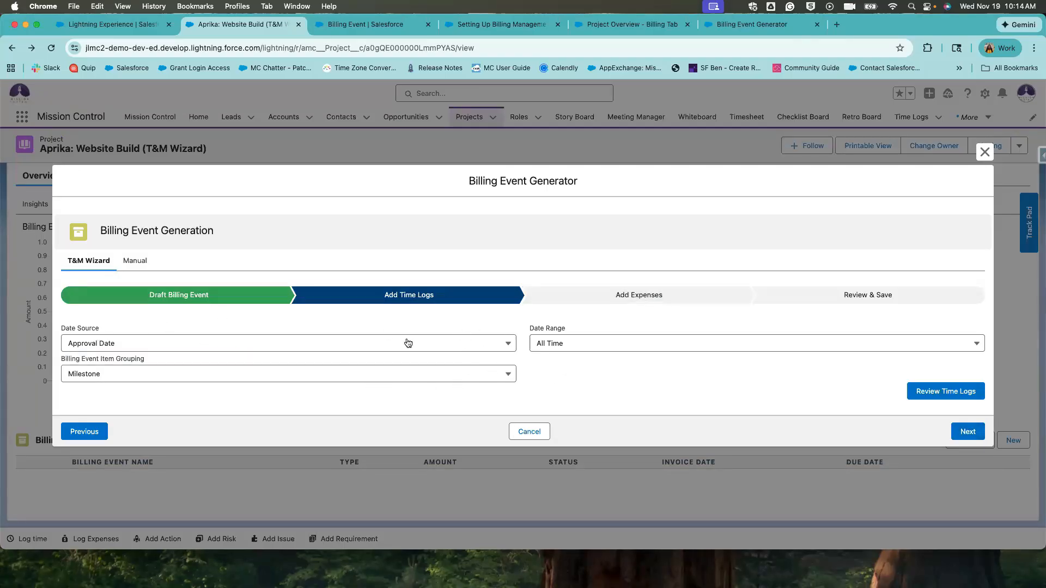
left_click(351, 342)
left_click(279, 340)
left_click(268, 343)
left_click(231, 361)
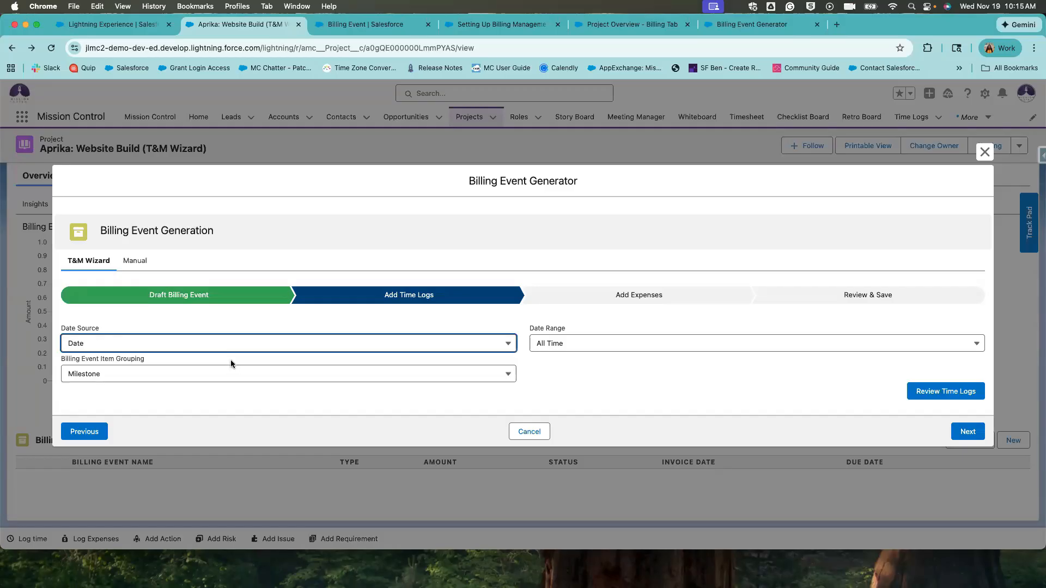
left_click(219, 327)
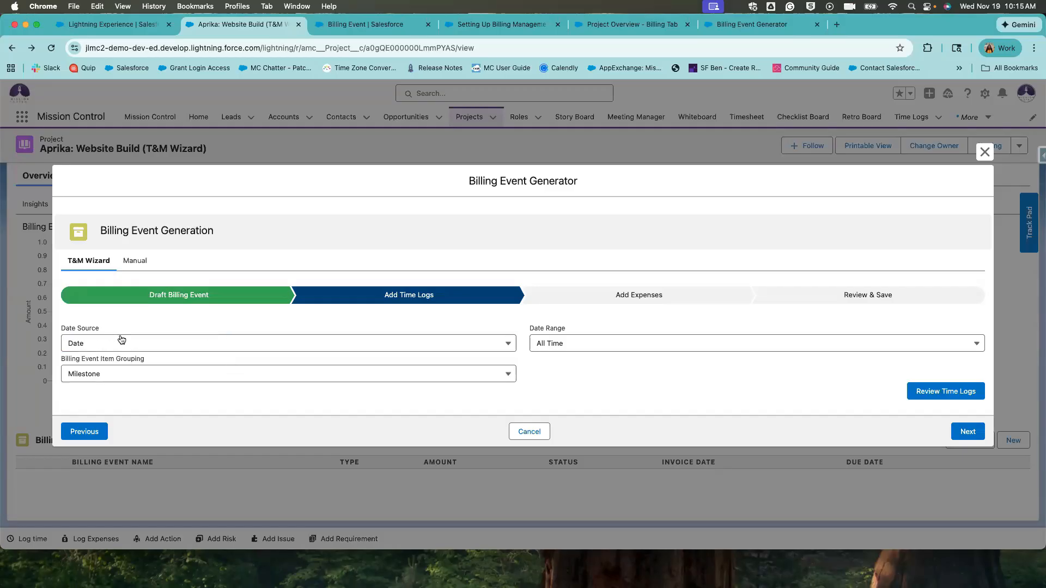
left_click(89, 344)
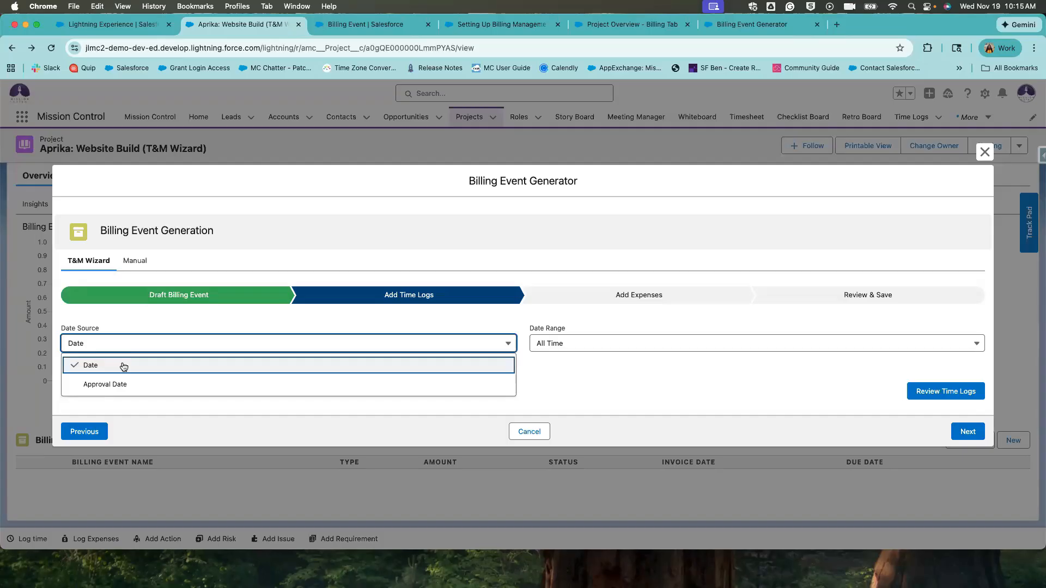
left_click(175, 328)
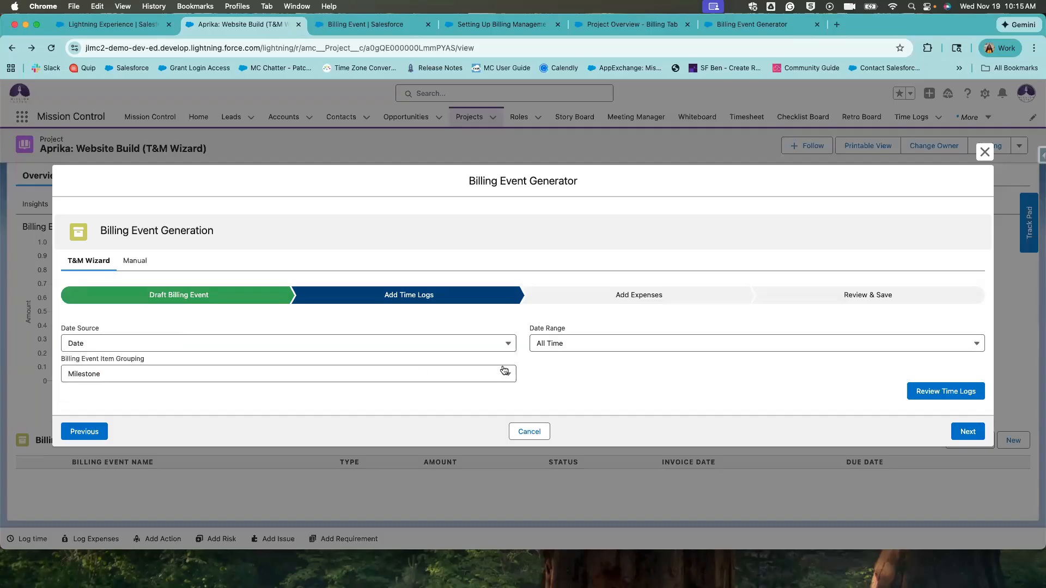
left_click(450, 345)
left_click(574, 350)
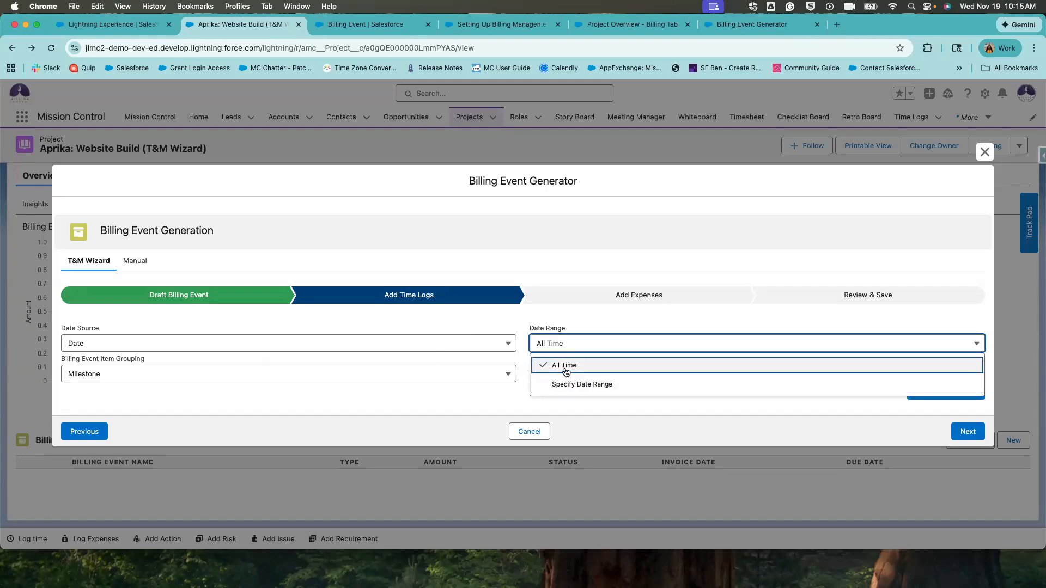
left_click(566, 371)
left_click(563, 351)
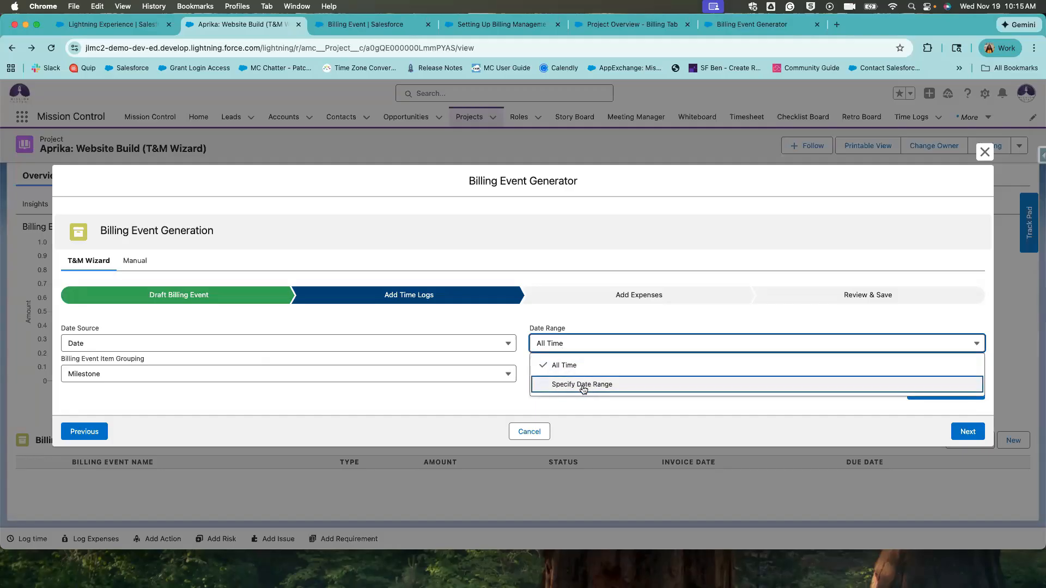
left_click(556, 349)
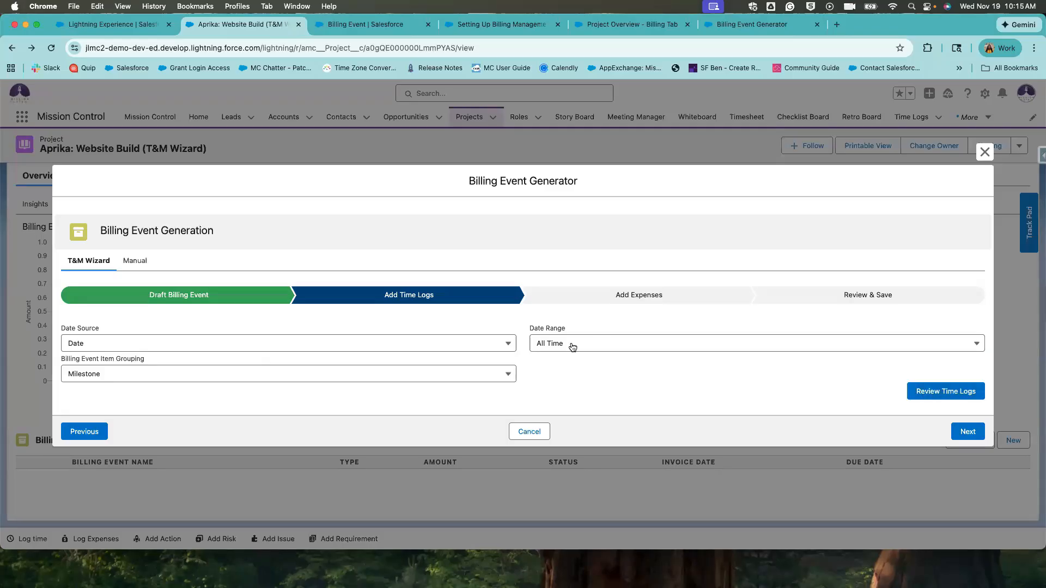
Set Date Source back to Approval Date and Date Range to Specify Date Range.
left_click(503, 347)
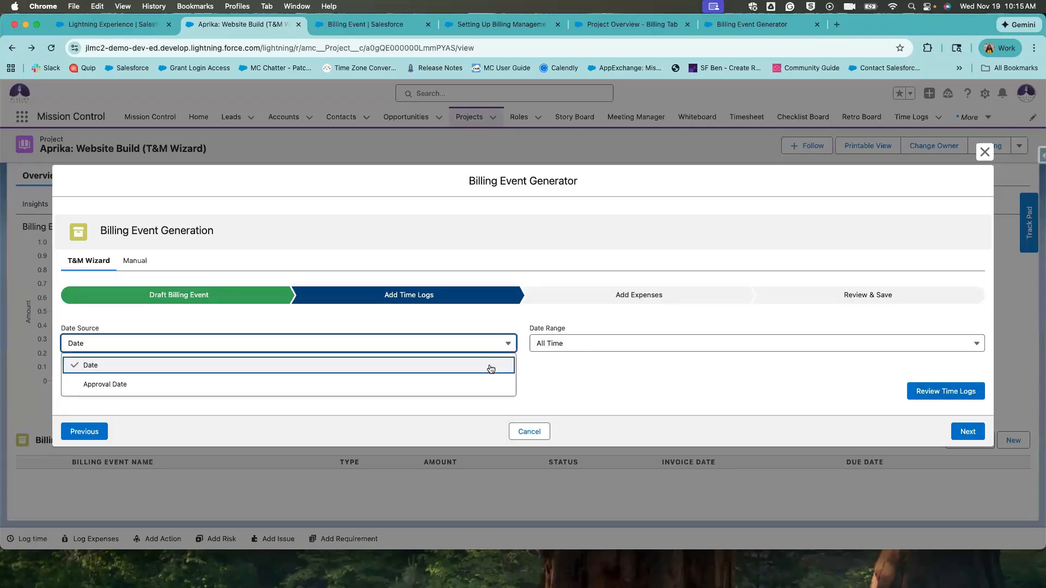
left_click(433, 346)
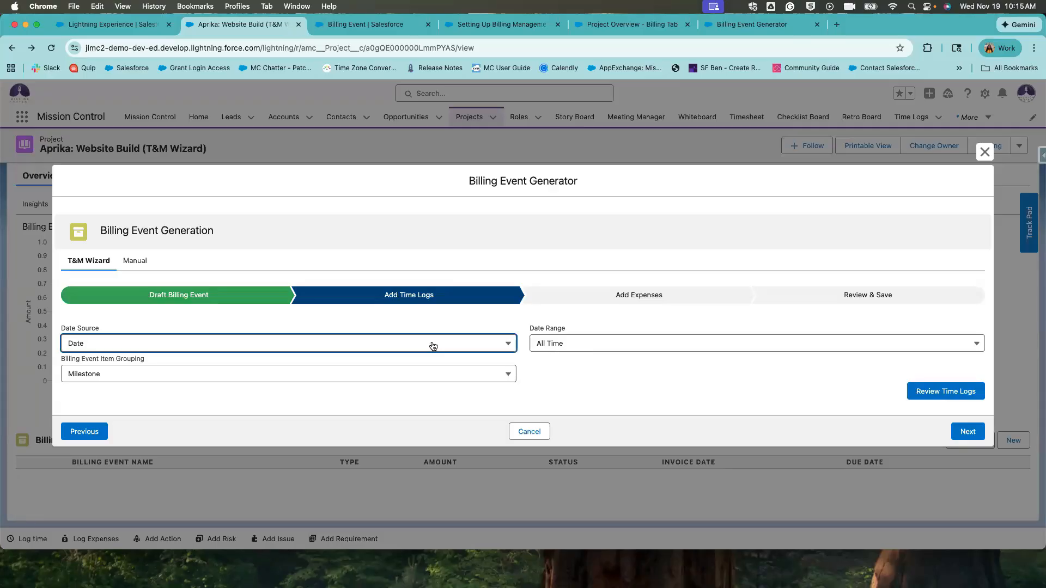
left_click(578, 344)
left_click(585, 372)
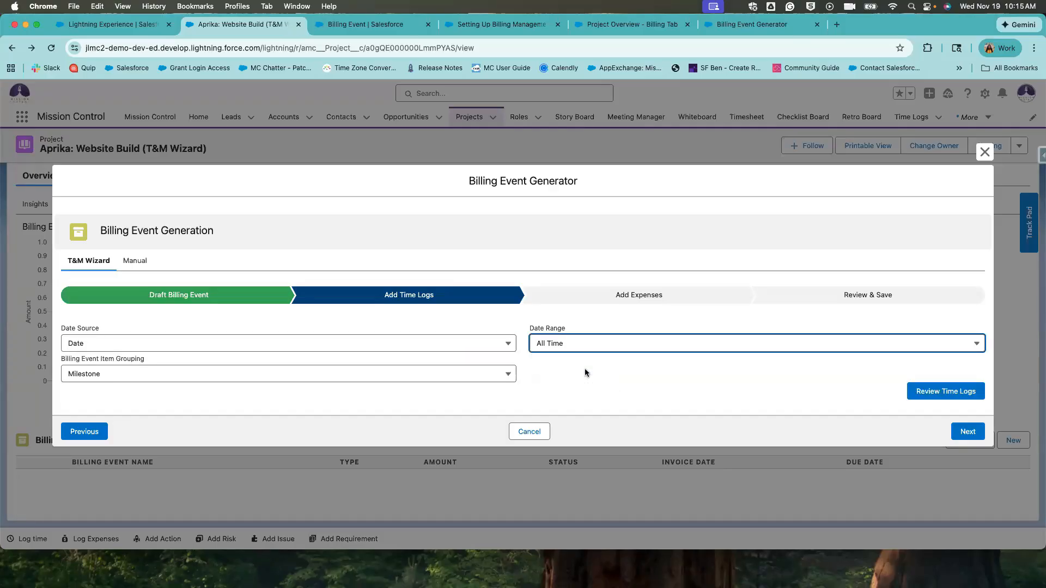
left_click(565, 345)
left_click(474, 346)
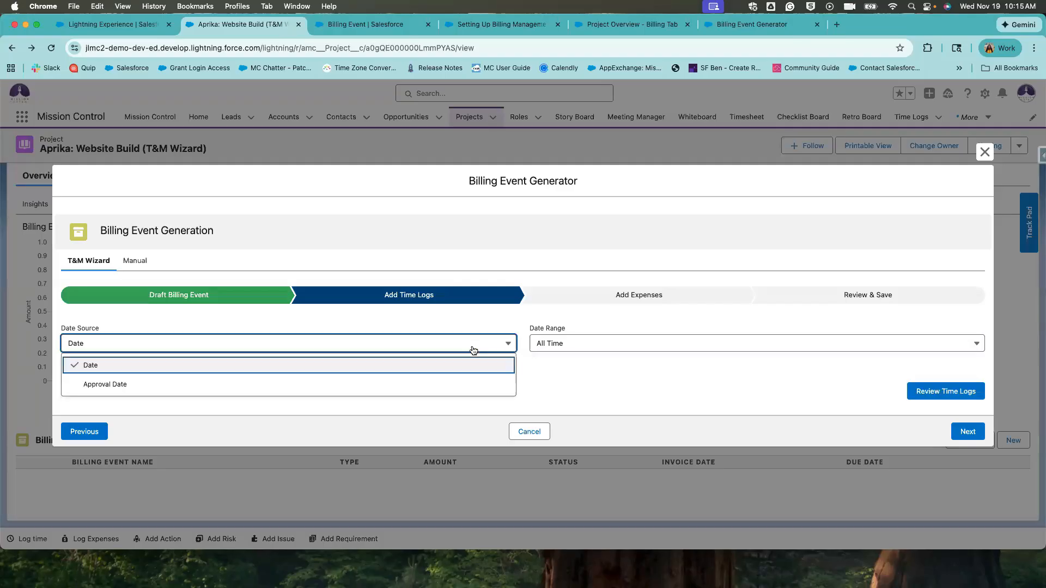
left_click(454, 389)
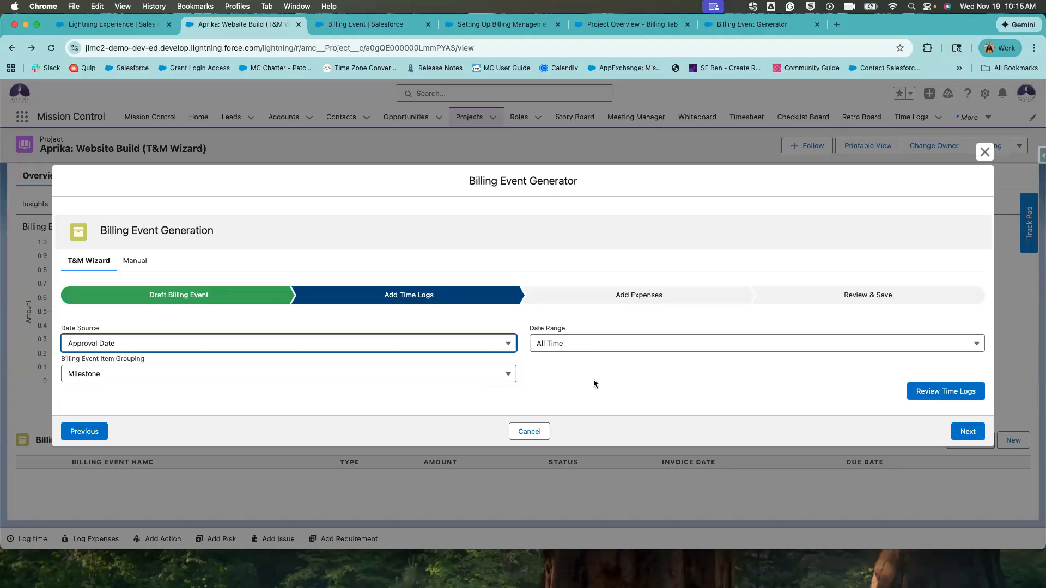
left_click(594, 350)
left_click(584, 380)
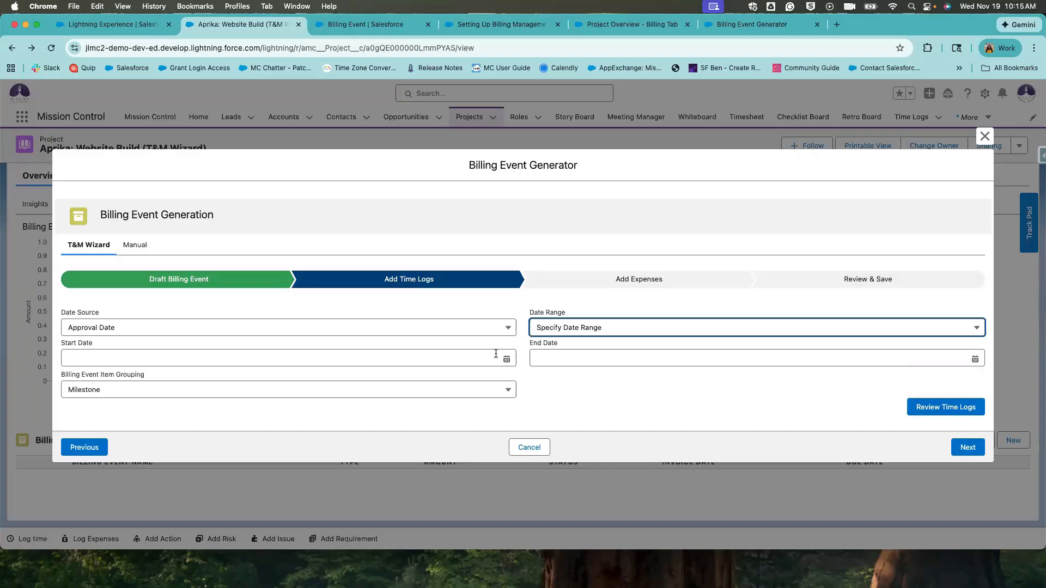
Use Start Date Nov 1, 2025 and End Date Nov 14, 2025, with Single item grouping.
left_click(496, 355)
left_click(501, 209)
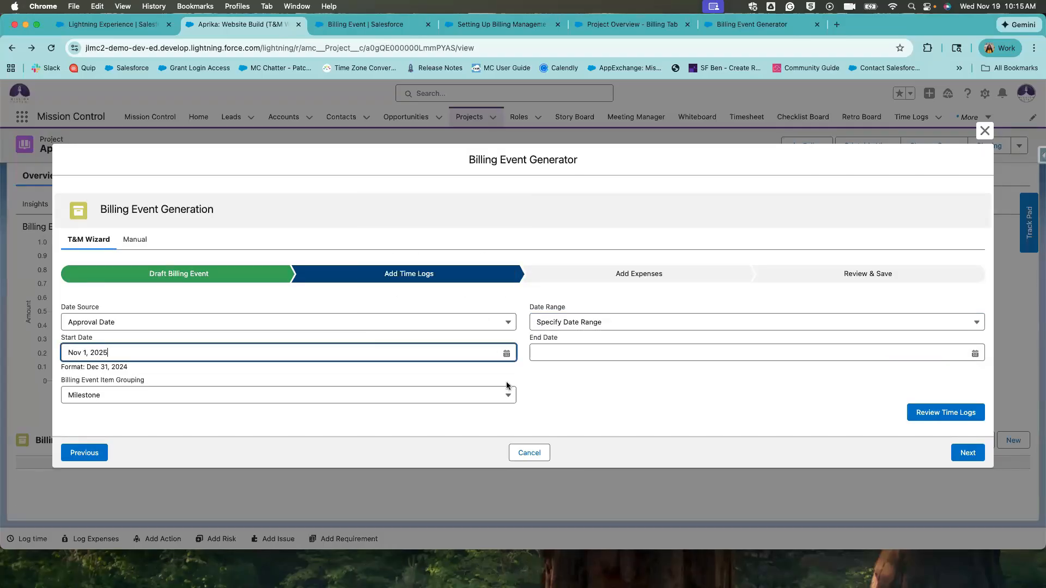
left_click(551, 359)
left_click(673, 373)
left_click(757, 359)
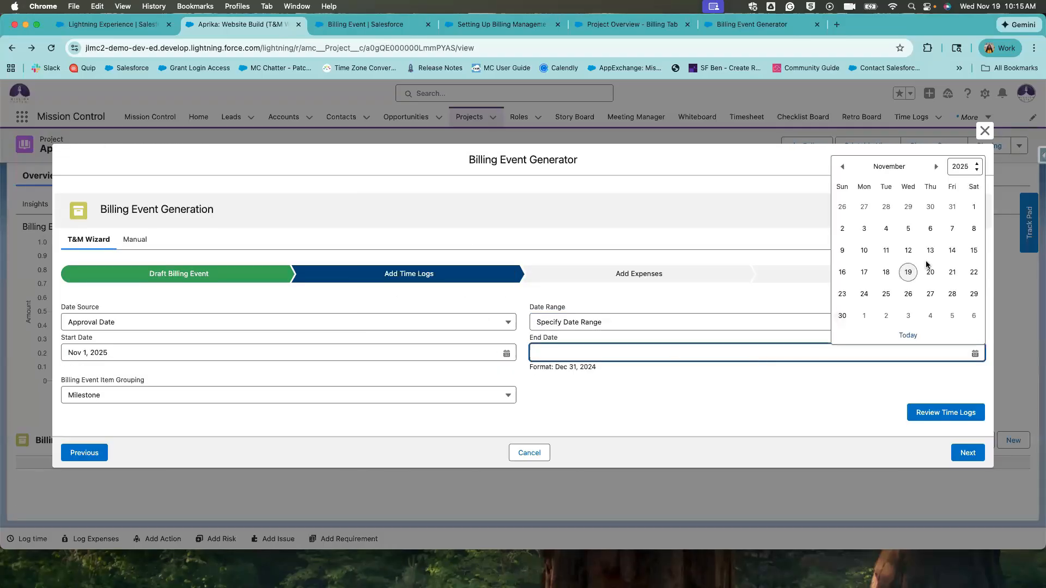
left_click(952, 250)
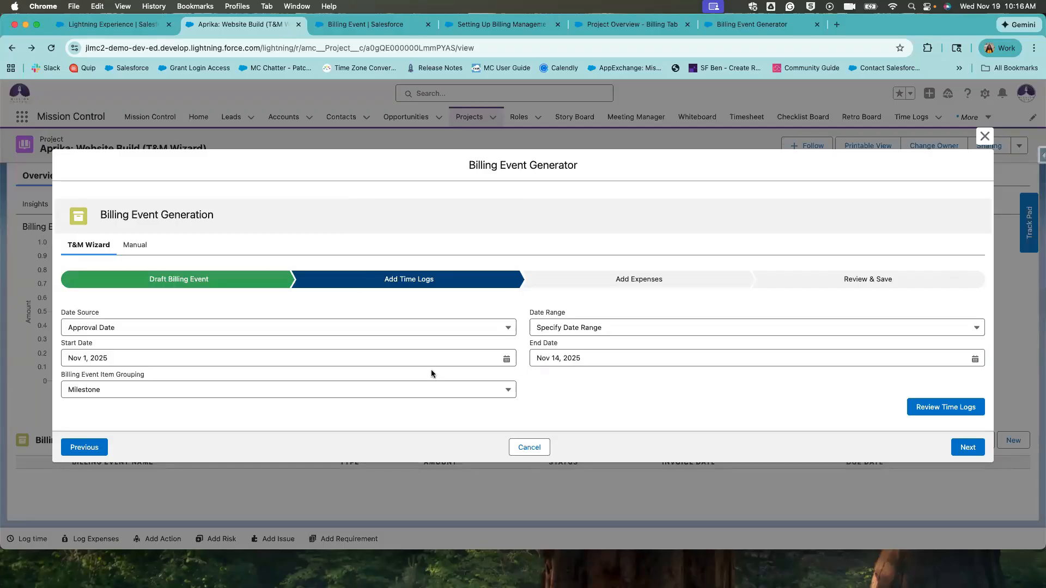
left_click(295, 392)
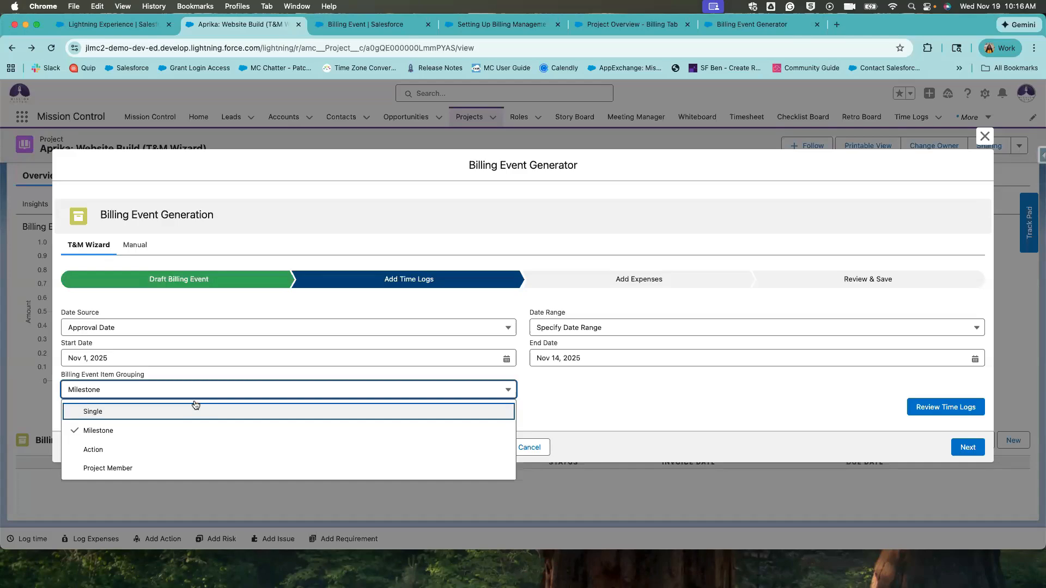
left_click(194, 404)
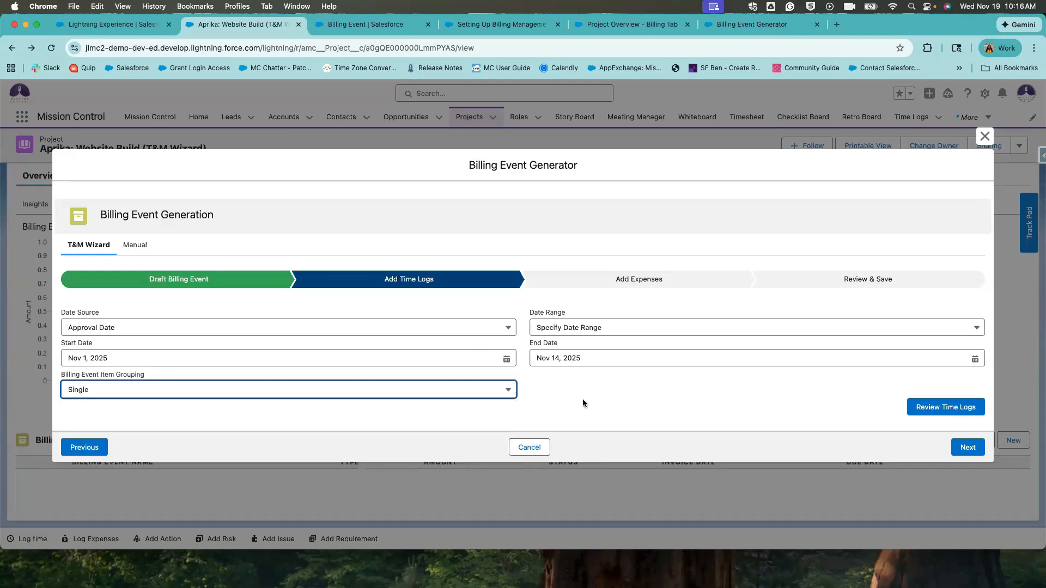
Load the time logs for review with item grouping set to Milestone.
left_click(911, 411)
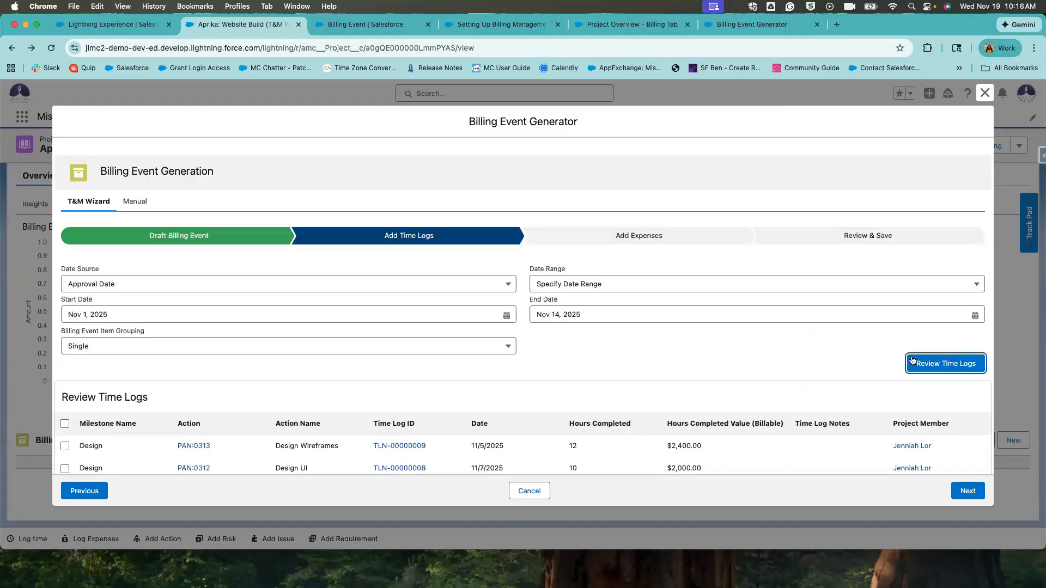
scroll(480, 328, "down", 3)
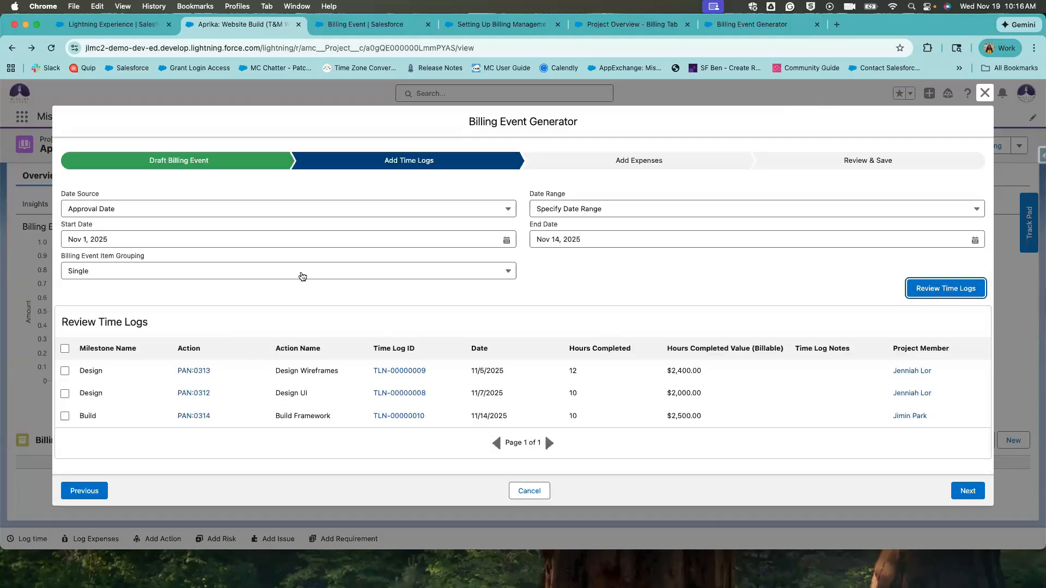
left_click_drag(72, 257, 157, 264)
left_click(158, 271)
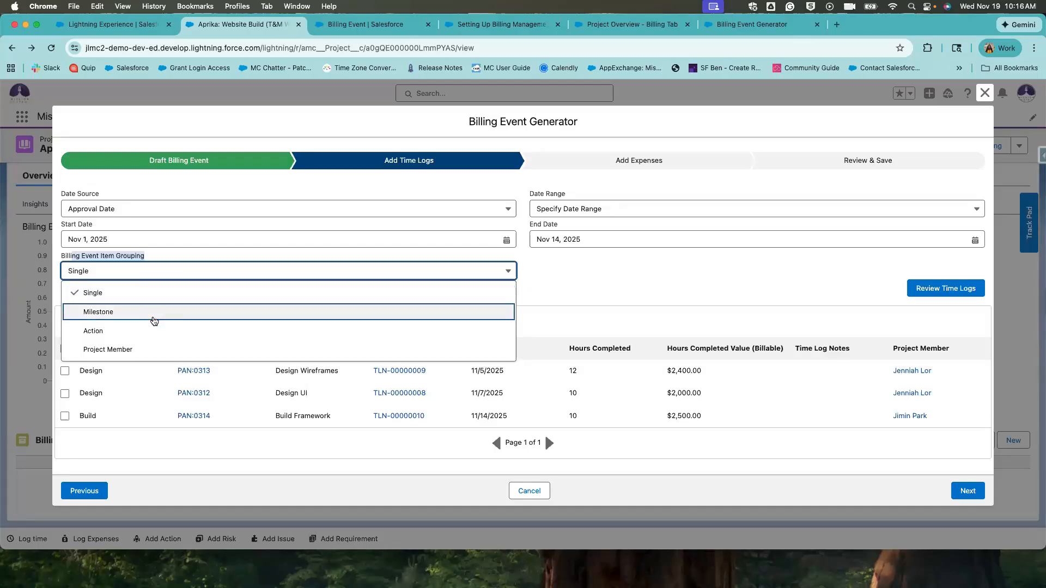
left_click(153, 321)
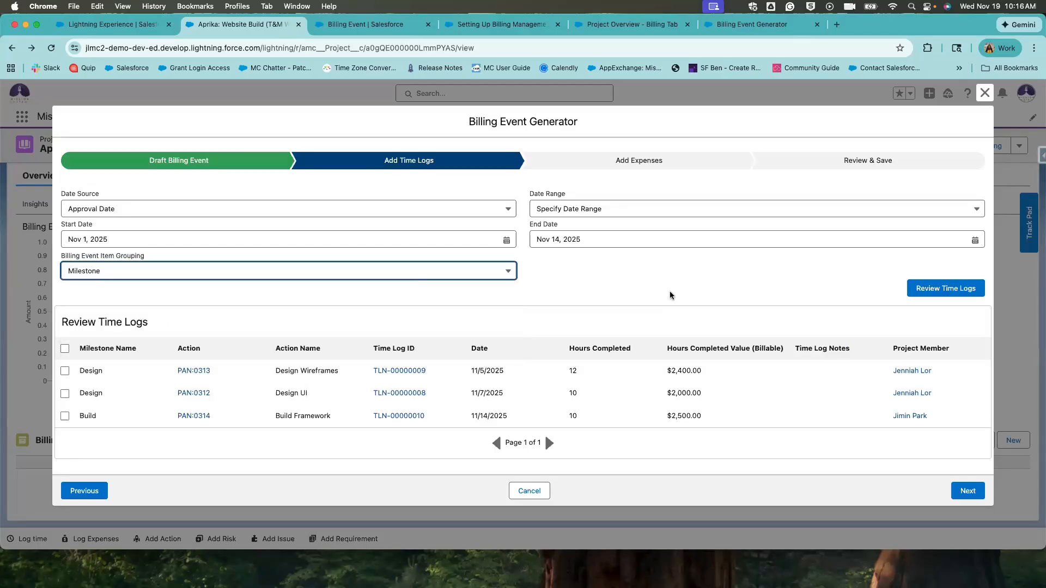
left_click(673, 295)
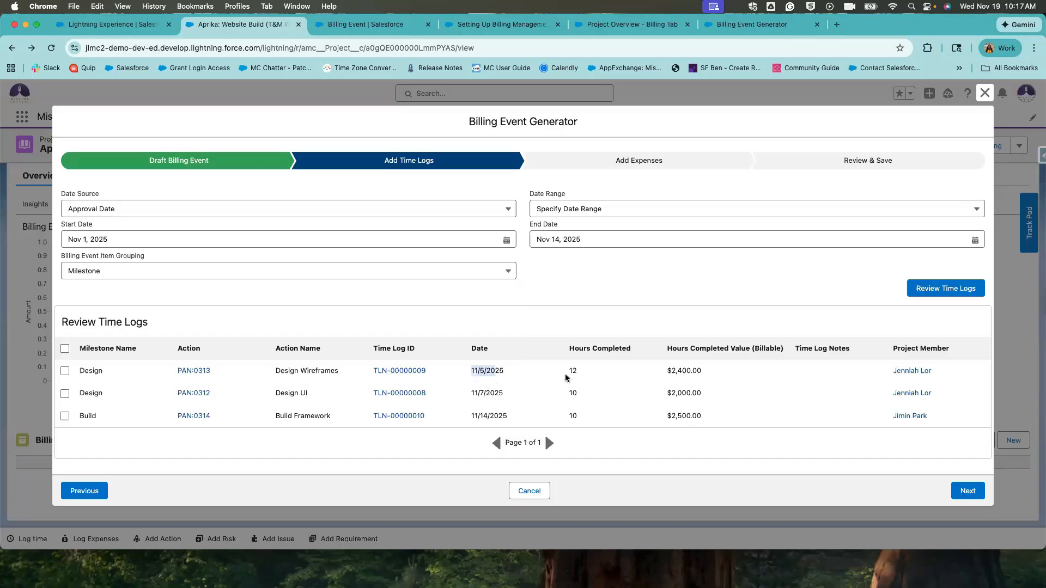
left_click_drag(503, 393, 472, 417)
left_click(525, 418)
Widen the time log Date Range to All Time and reload, revealing the 11/18/2025 log.
left_click(471, 210)
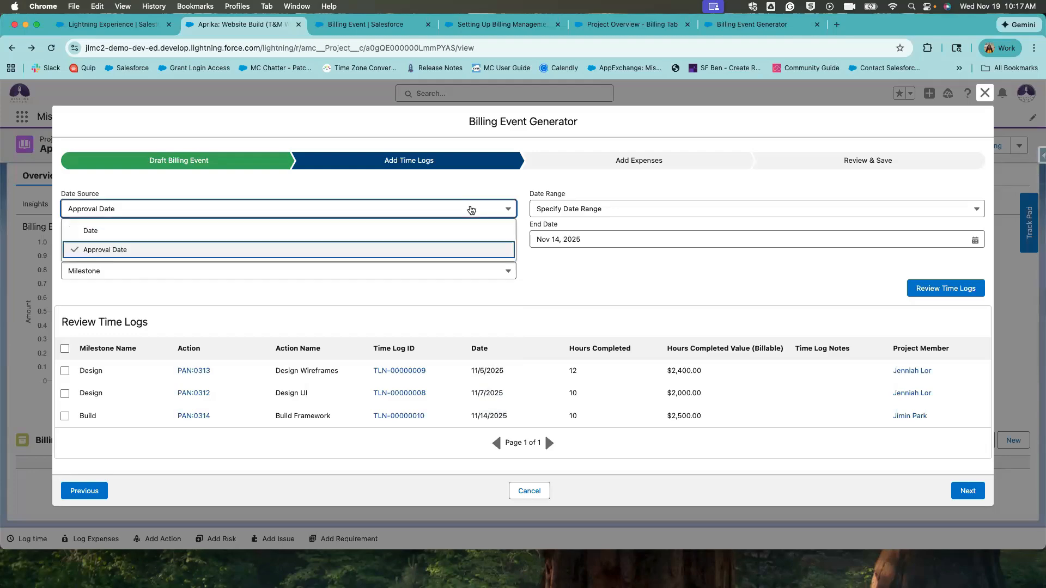
left_click(609, 216)
left_click(608, 231)
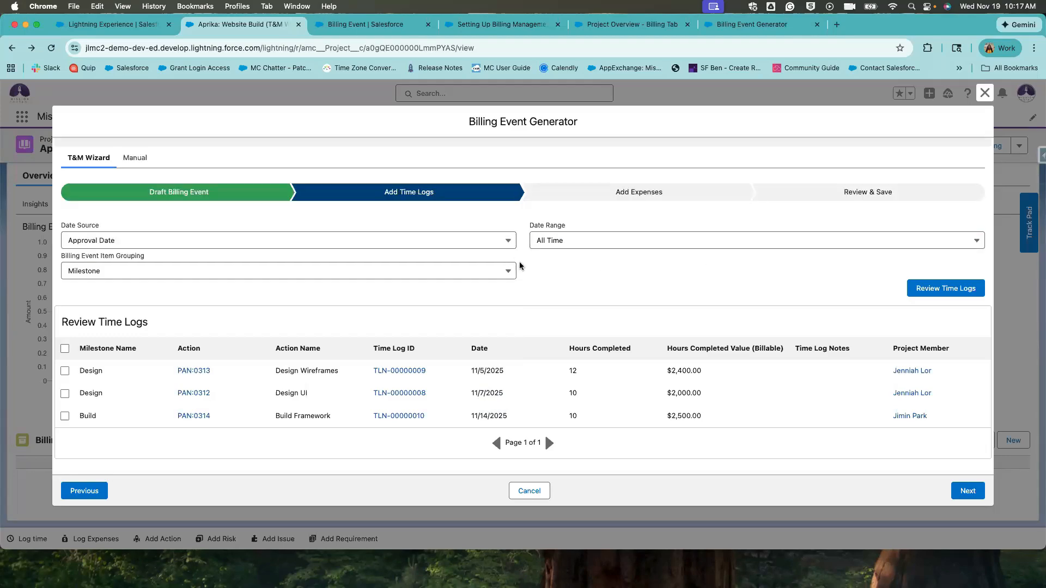
left_click(922, 293)
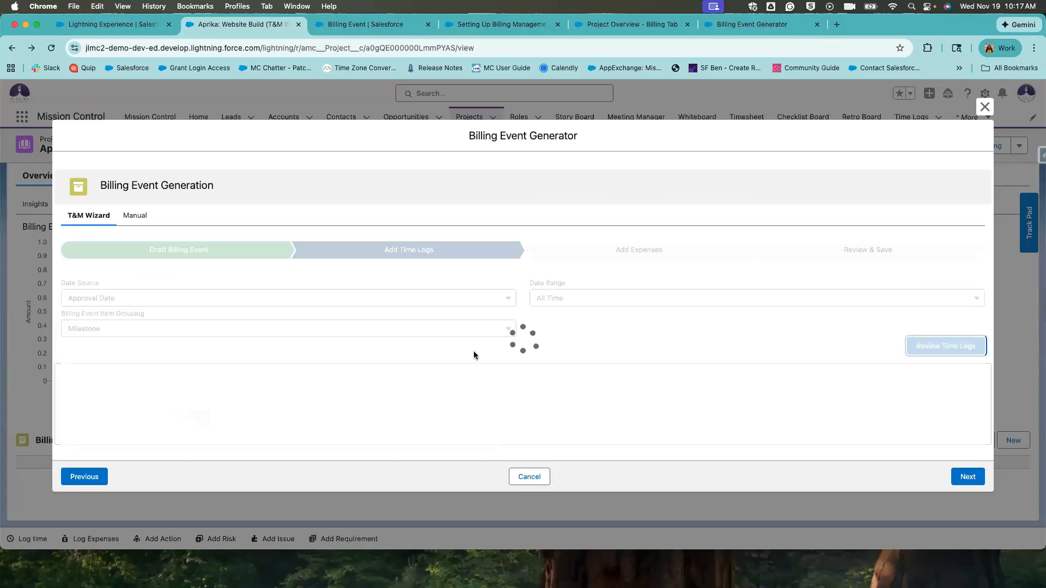
left_click_drag(477, 376, 466, 373)
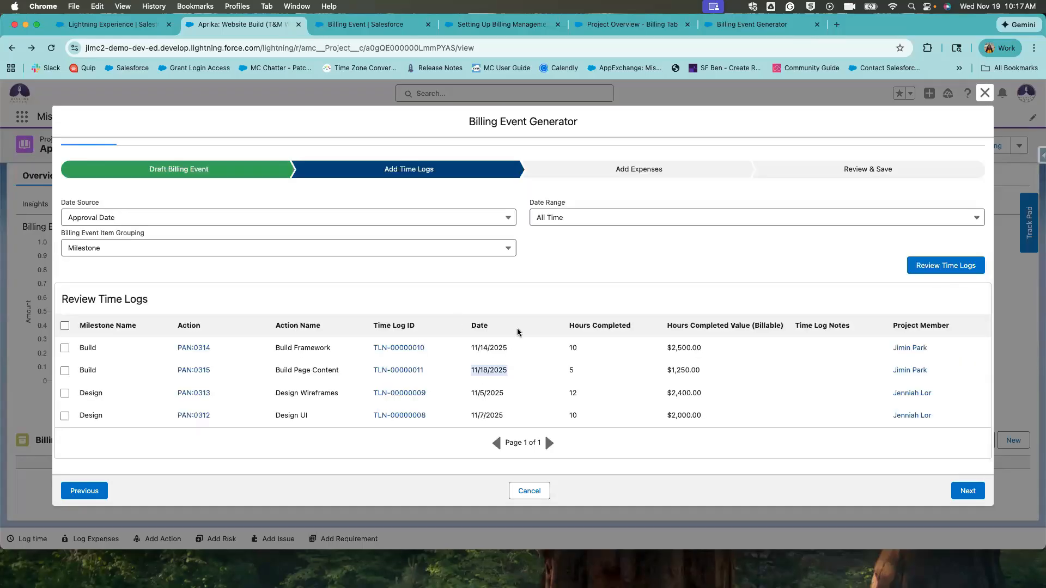
left_click(528, 346)
Keep Milestone grouping and include all four time logs with the select-all checkbox.
left_click(188, 249)
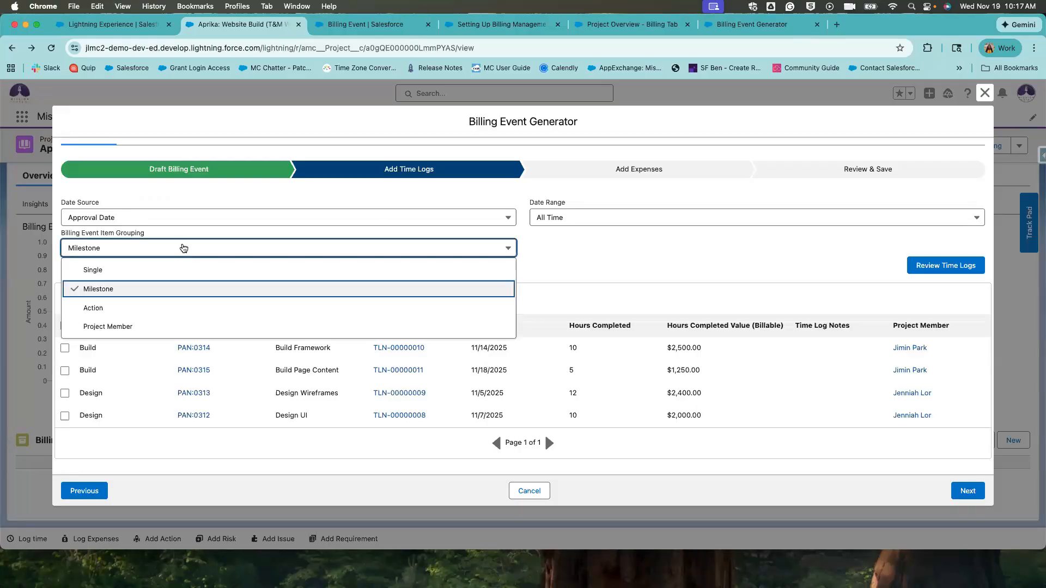
left_click(184, 247)
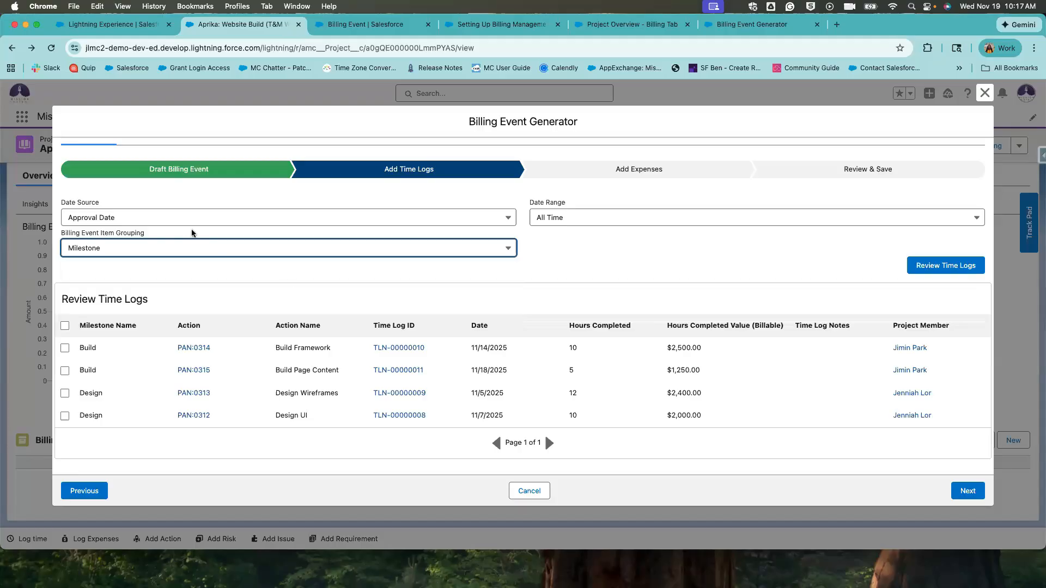
left_click(65, 326)
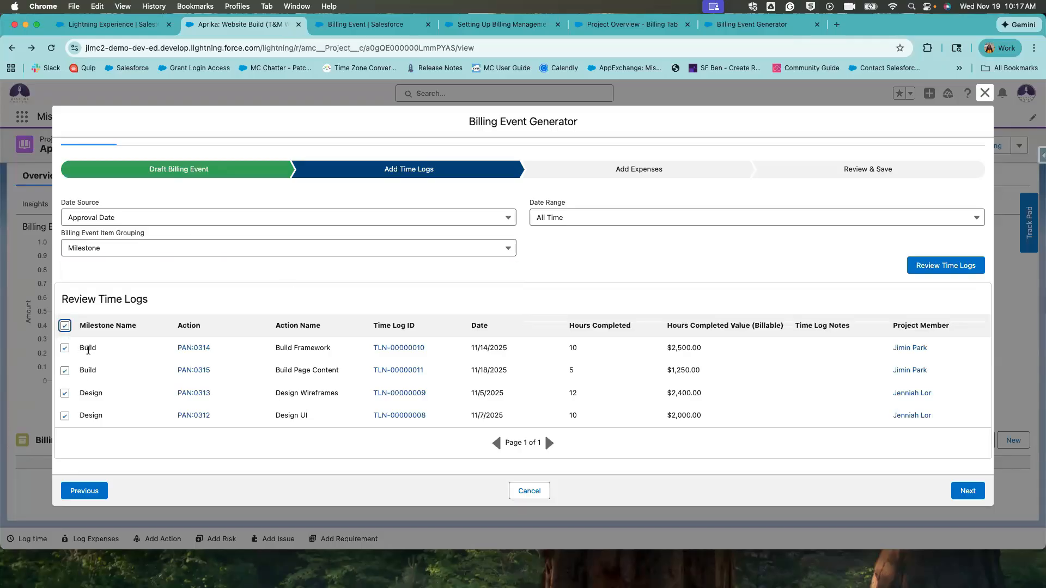
left_click_drag(88, 348, 104, 373)
left_click(79, 347)
left_click_drag(97, 371, 79, 346)
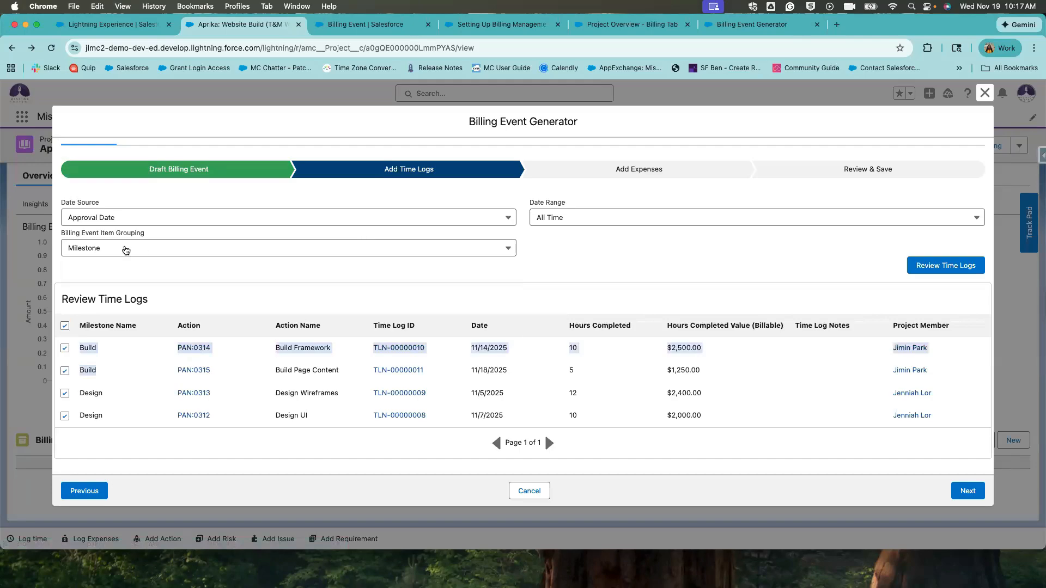
left_click_drag(95, 391, 228, 427)
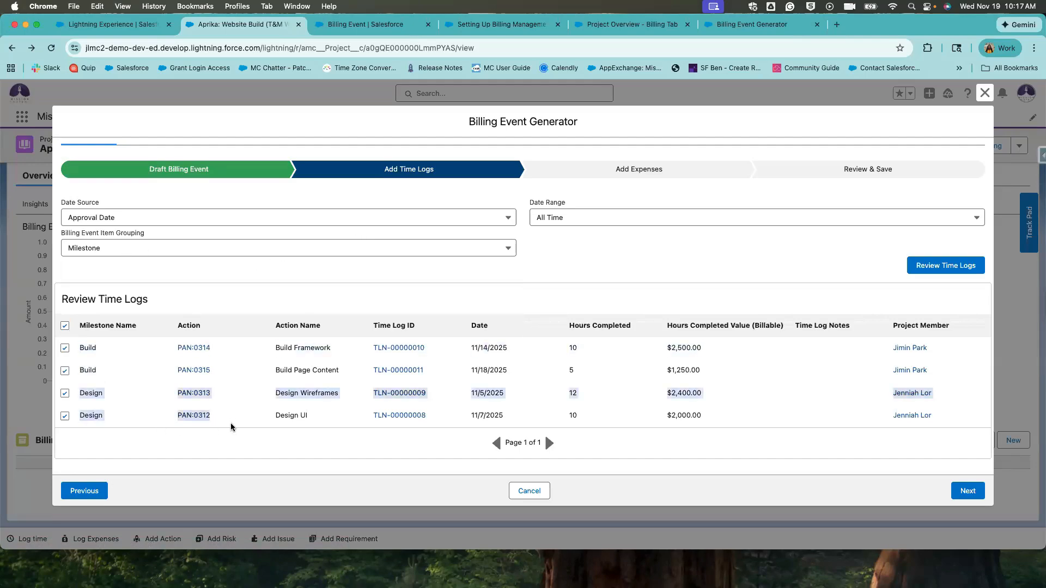
left_click(86, 390)
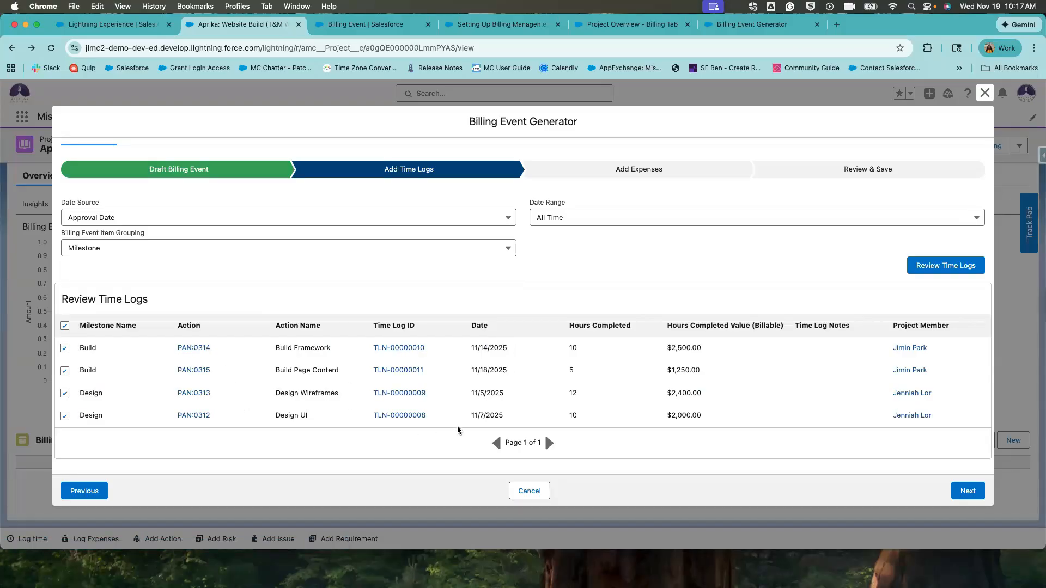
left_click(377, 246)
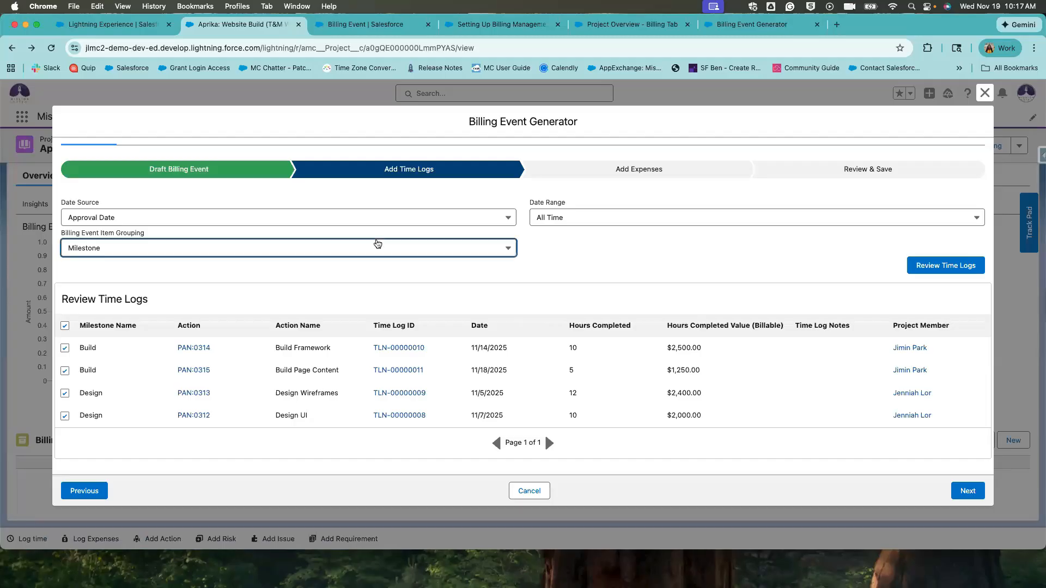
Try grouping the billing items by Action and review each time log's action.
left_click(131, 309)
left_click_drag(225, 355, 159, 346)
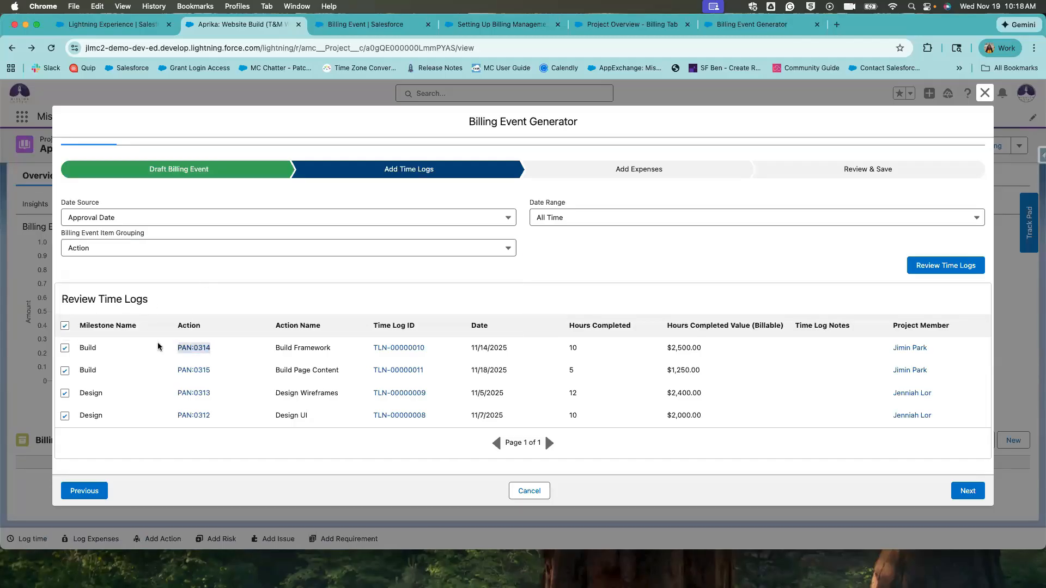
left_click_drag(243, 374, 155, 375)
left_click_drag(217, 395, 165, 395)
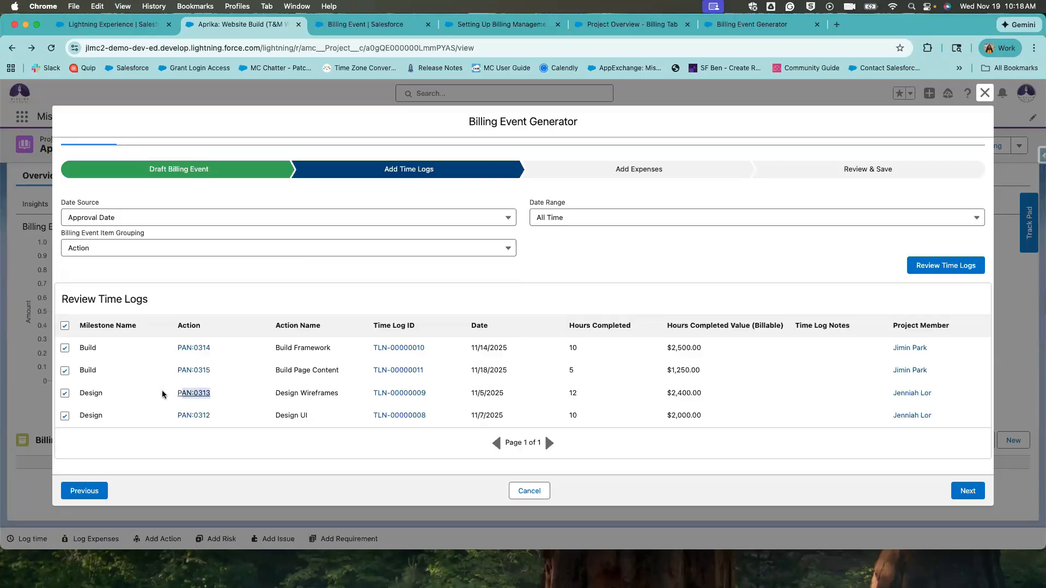
left_click_drag(229, 414, 166, 415)
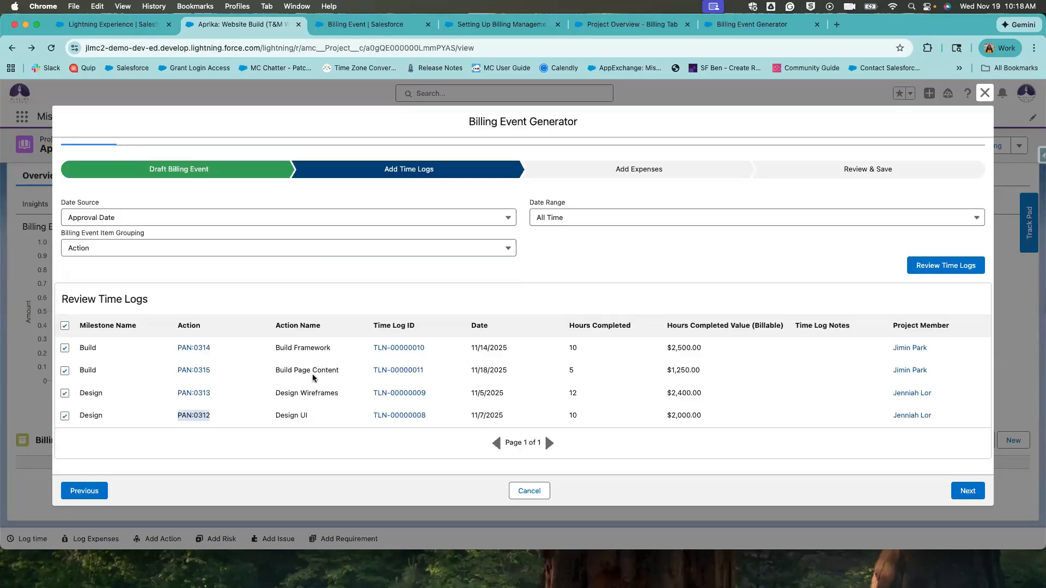
Switch the item grouping to Project Member and review each member's time logs.
left_click(201, 250)
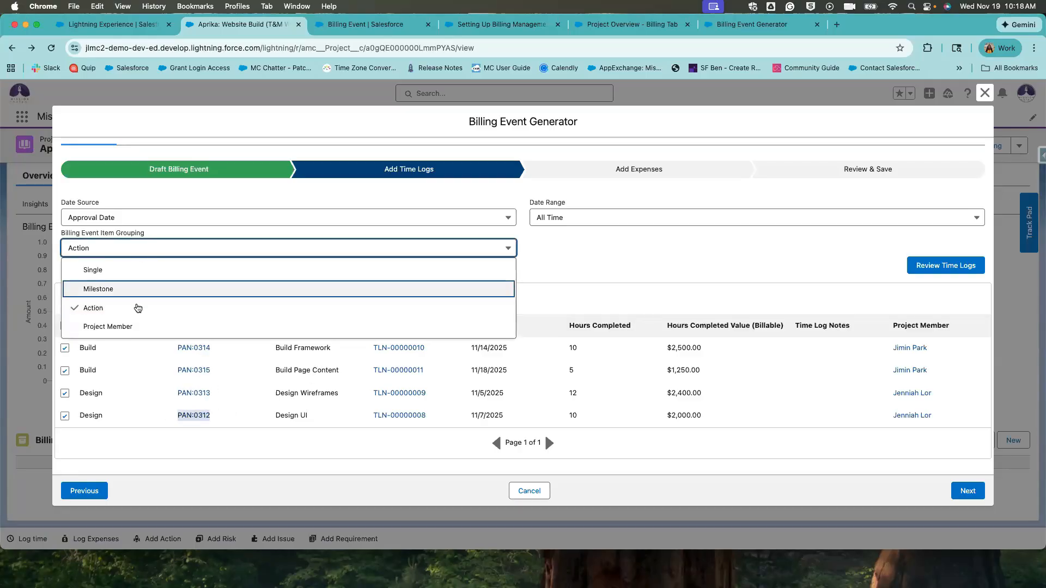
double_click(146, 253)
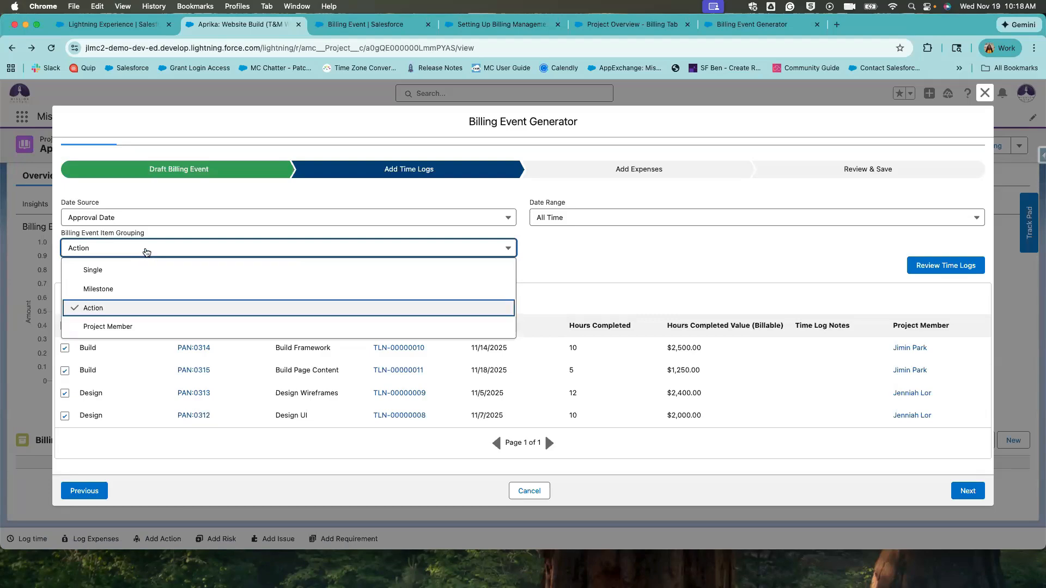
left_click(229, 425)
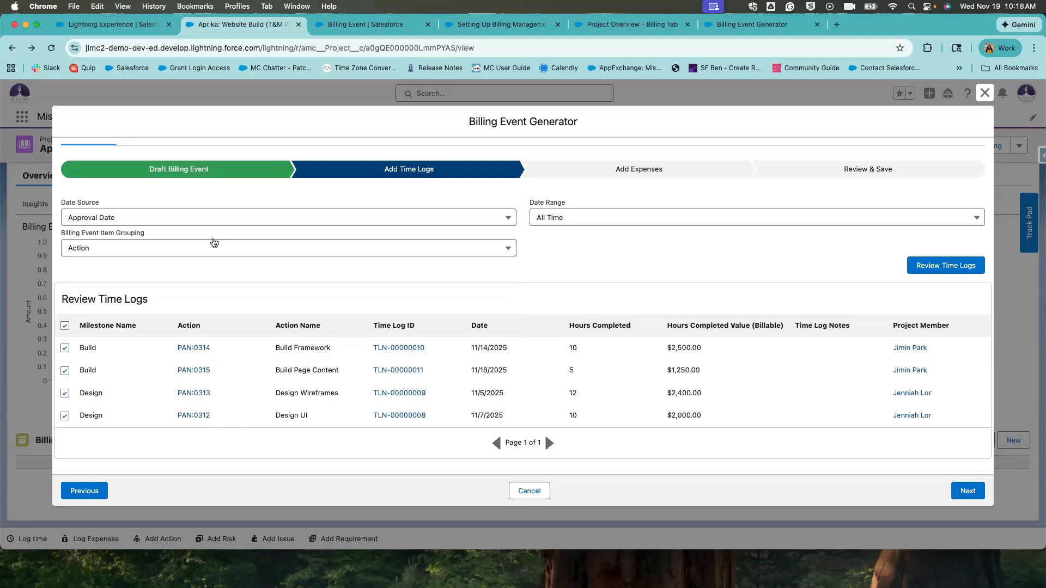
left_click(210, 241)
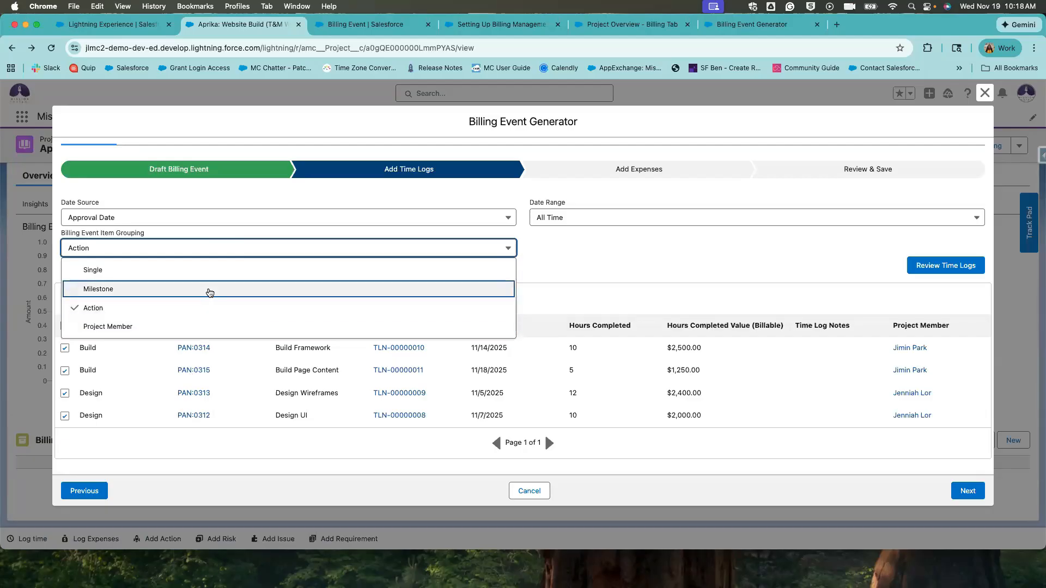
left_click(203, 326)
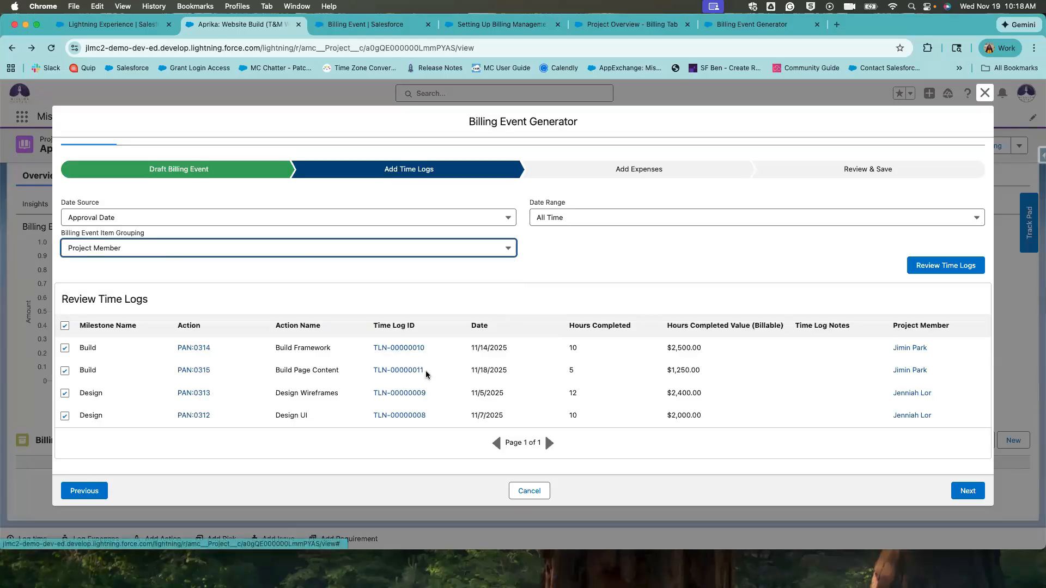
left_click_drag(936, 347, 838, 338)
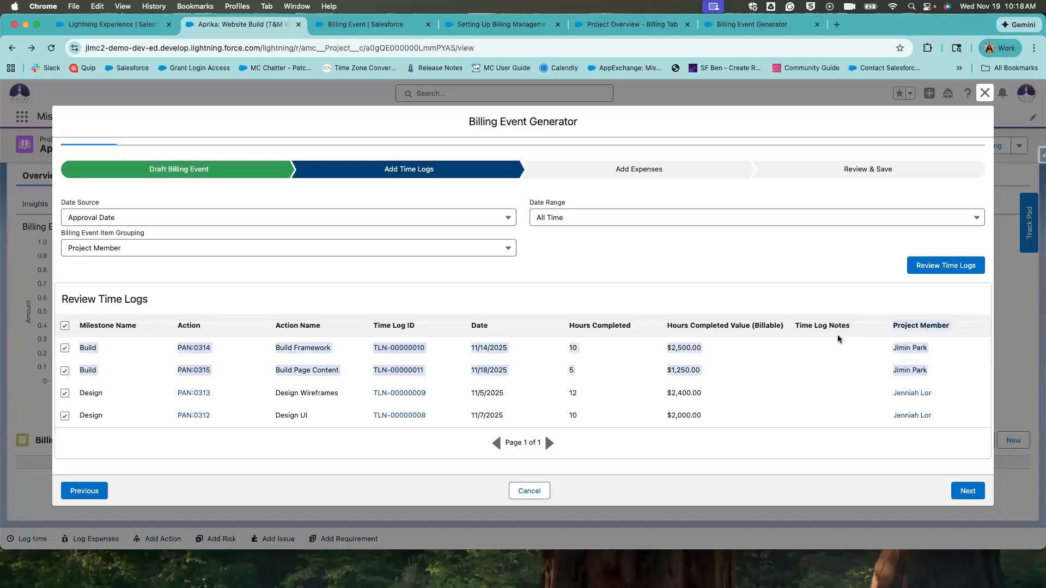
left_click_drag(944, 422, 870, 388)
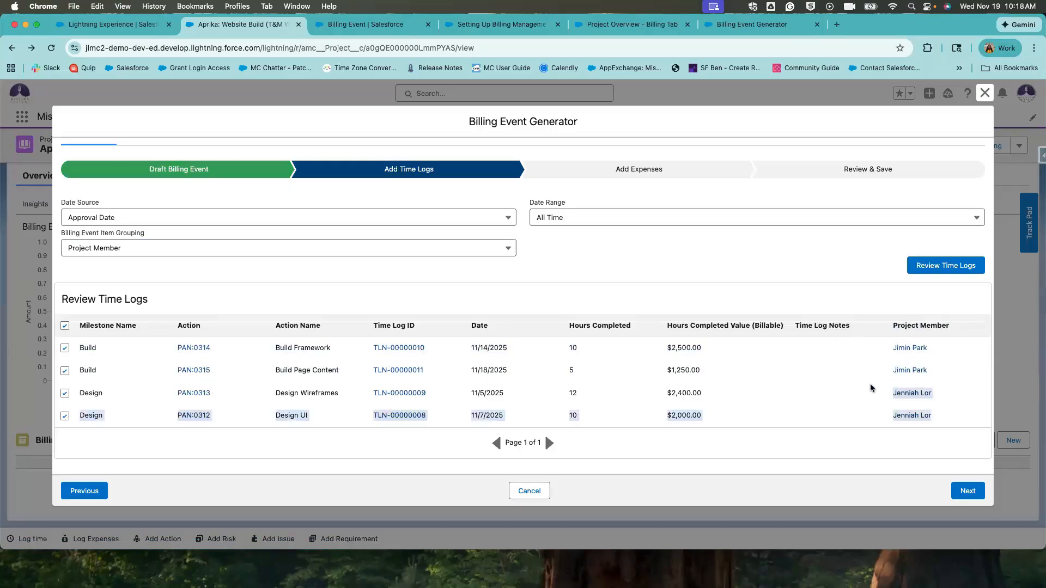
left_click_drag(937, 373, 626, 355)
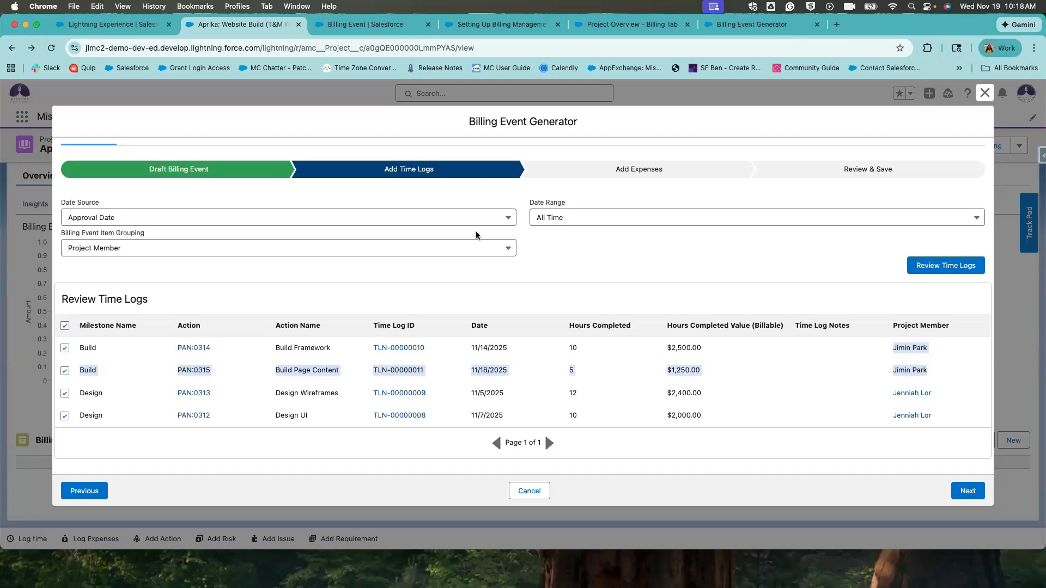
Set item grouping to Single and exclude the Build Page Content time log TLN-00000011.
left_click(474, 248)
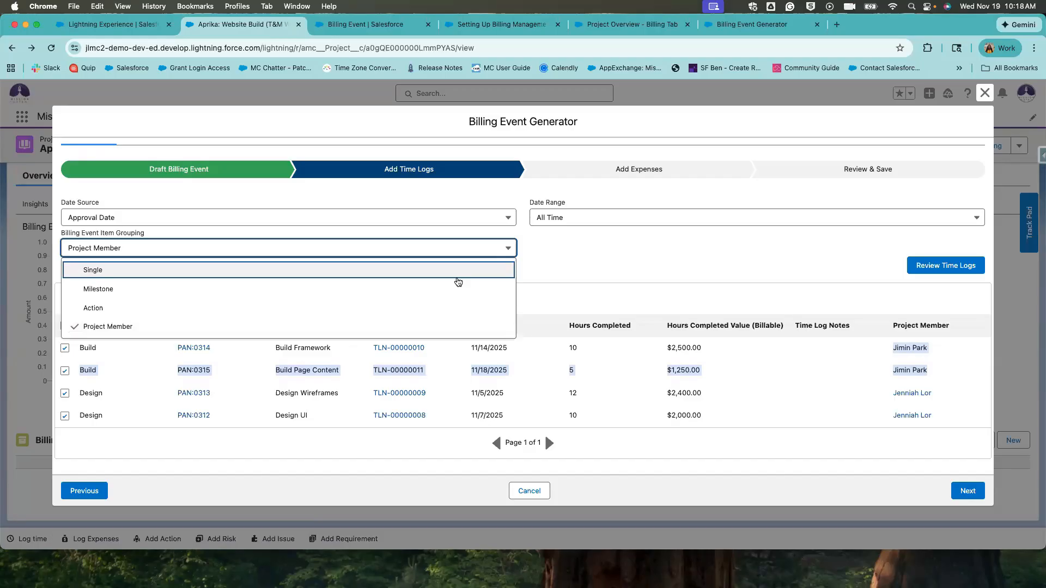
left_click(457, 277)
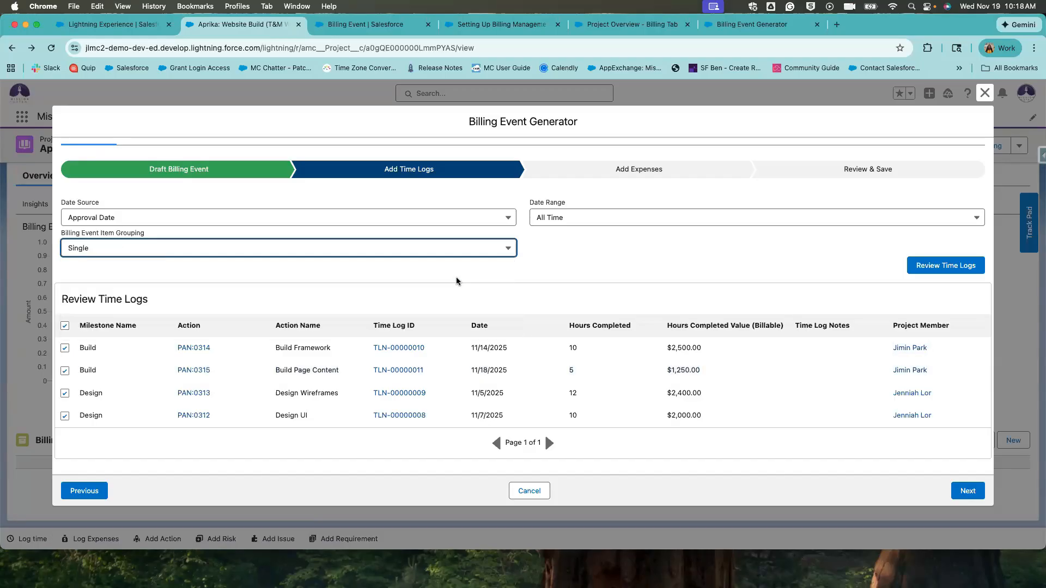
left_click(66, 328)
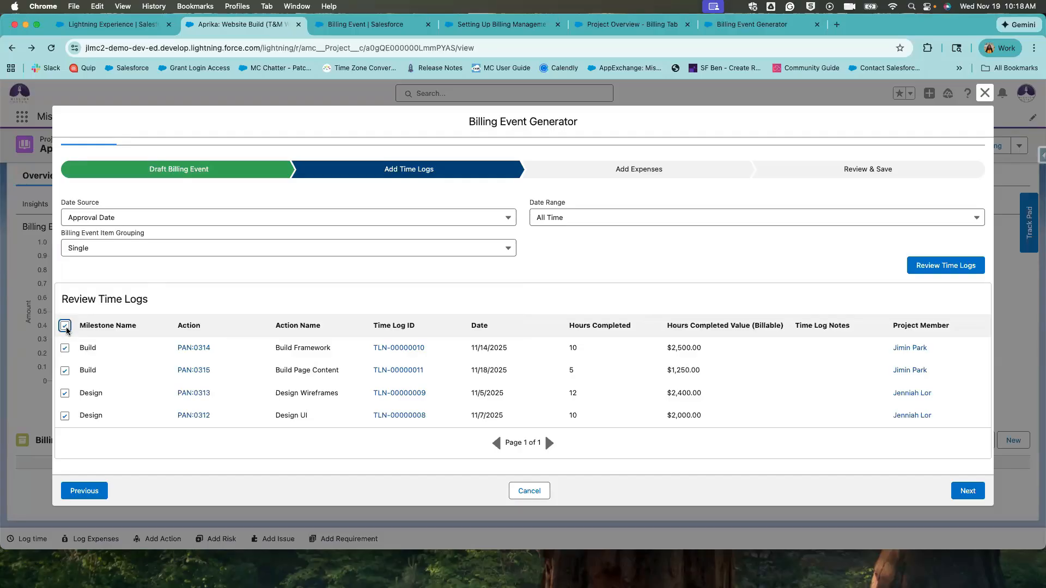
left_click(65, 371)
left_click_drag(471, 348, 508, 348)
left_click_drag(509, 422, 472, 397)
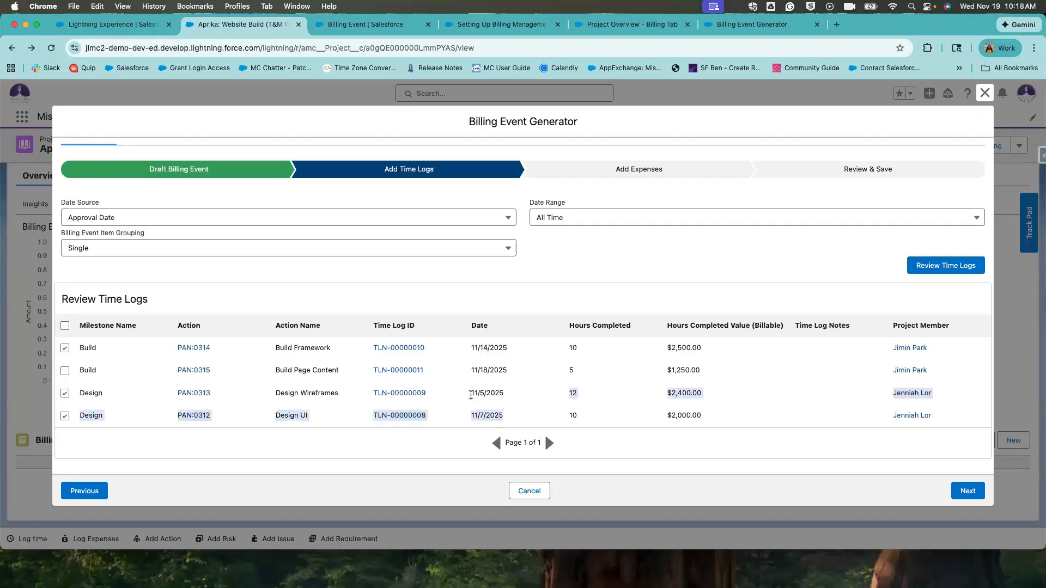
left_click(114, 358)
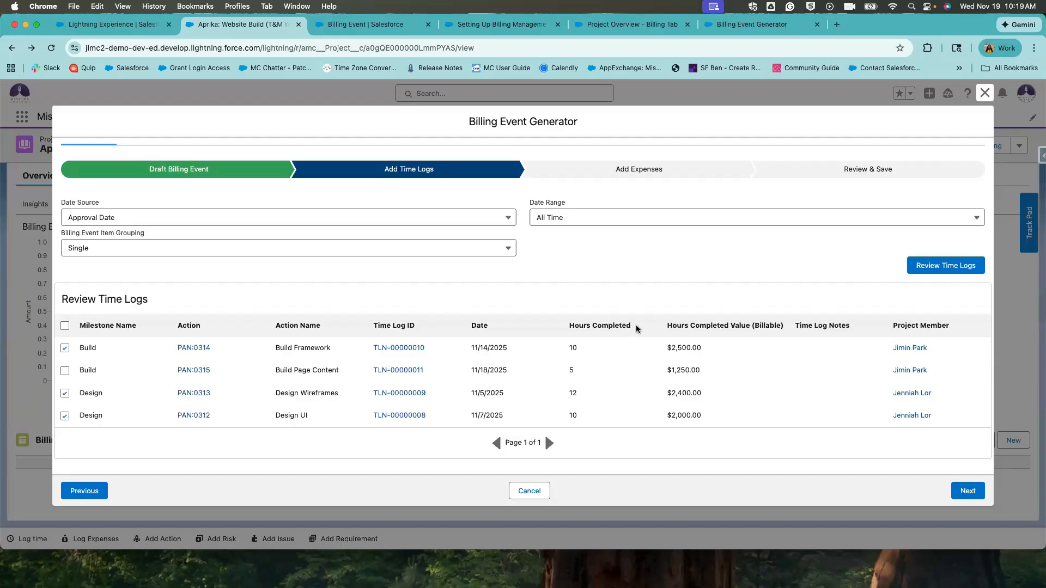
Load the project's expenses and select all to include the $100.00 and $75.00 expenses.
left_click(961, 493)
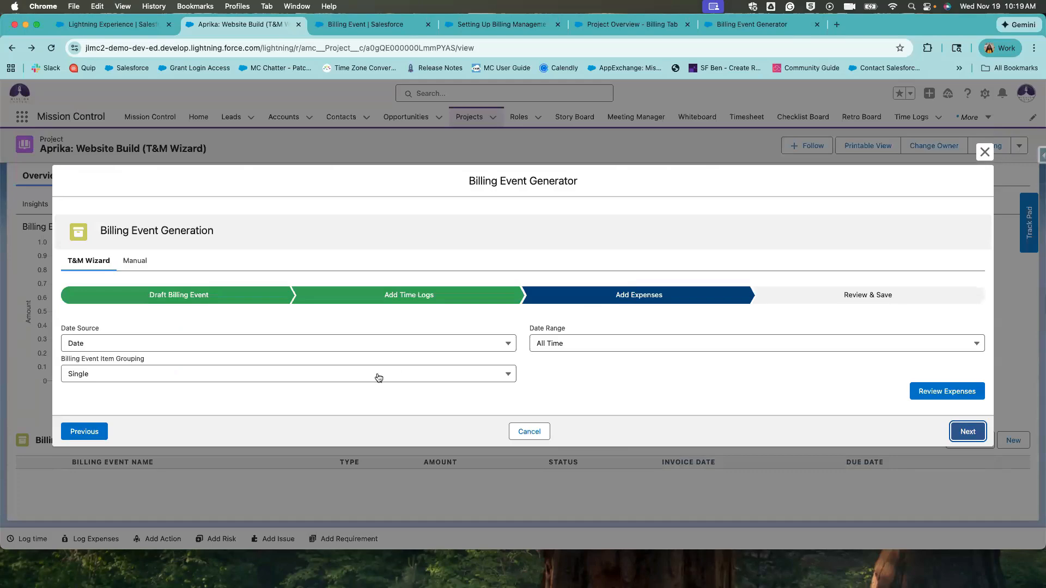
left_click(930, 392)
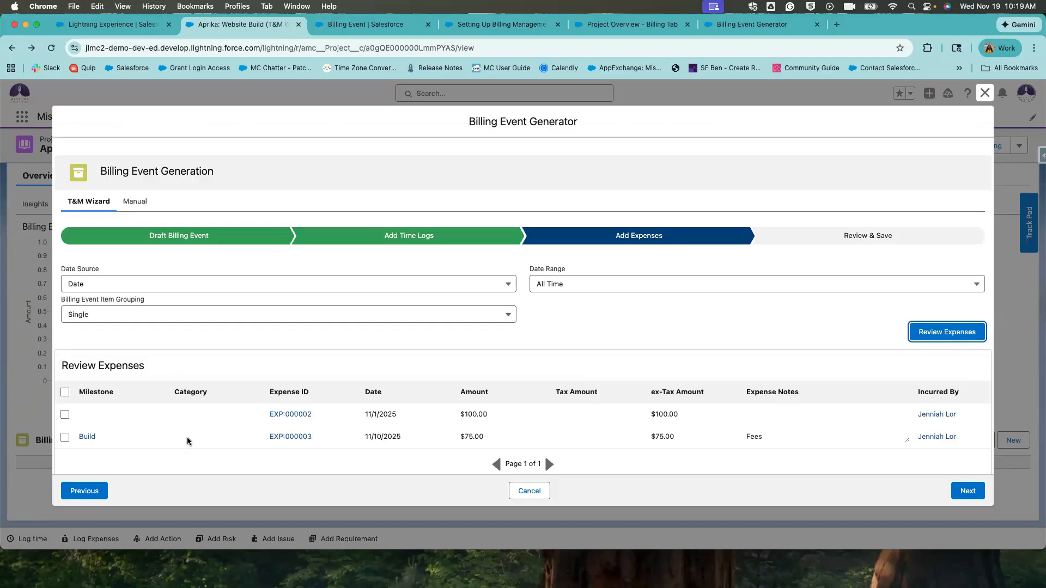
left_click_drag(124, 435, 69, 435)
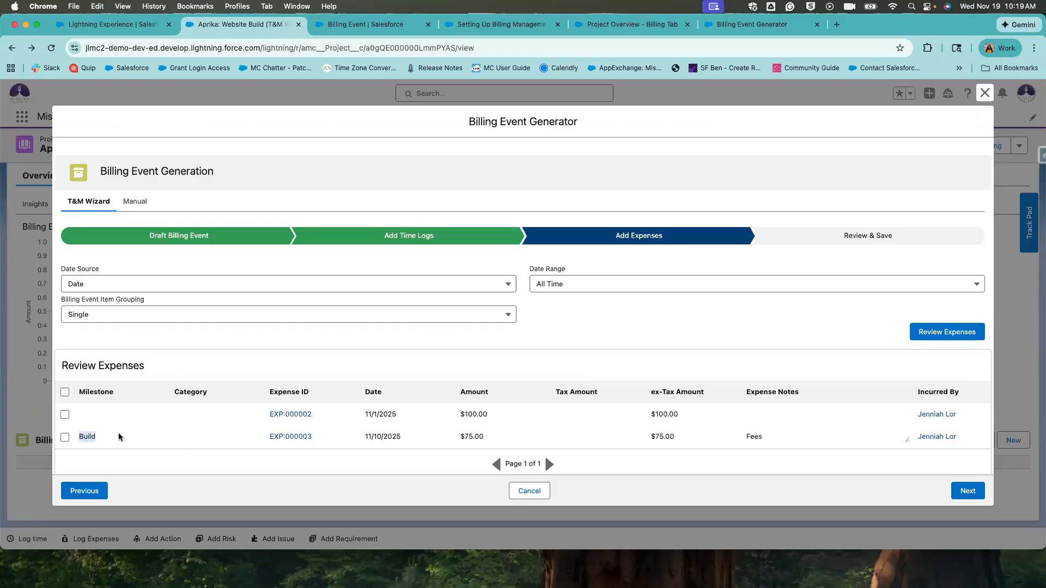
left_click(121, 436)
double_click(106, 447)
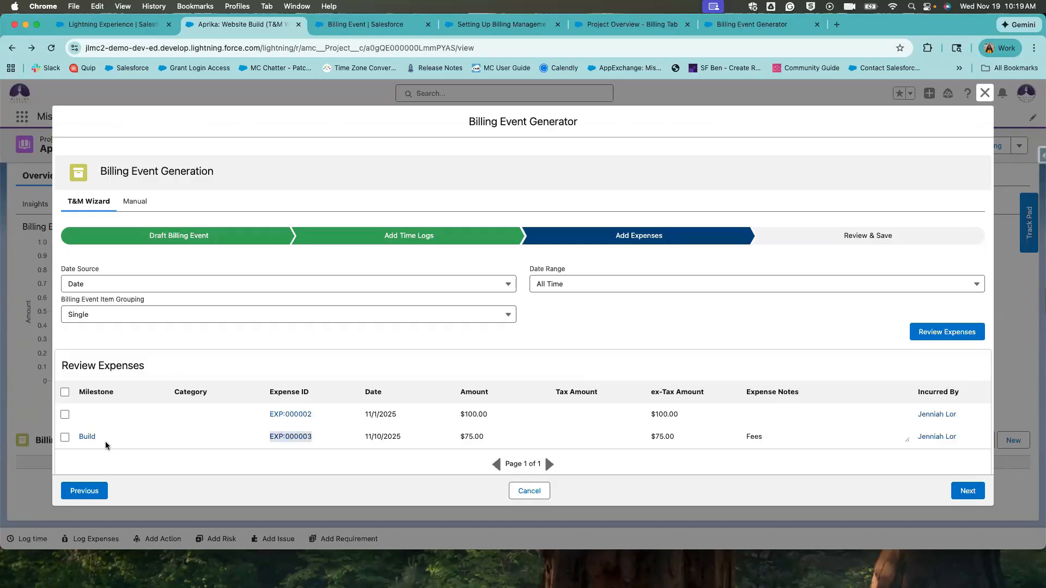
left_click_drag(106, 437, 77, 438)
left_click(174, 457)
left_click_drag(198, 433, 244, 414)
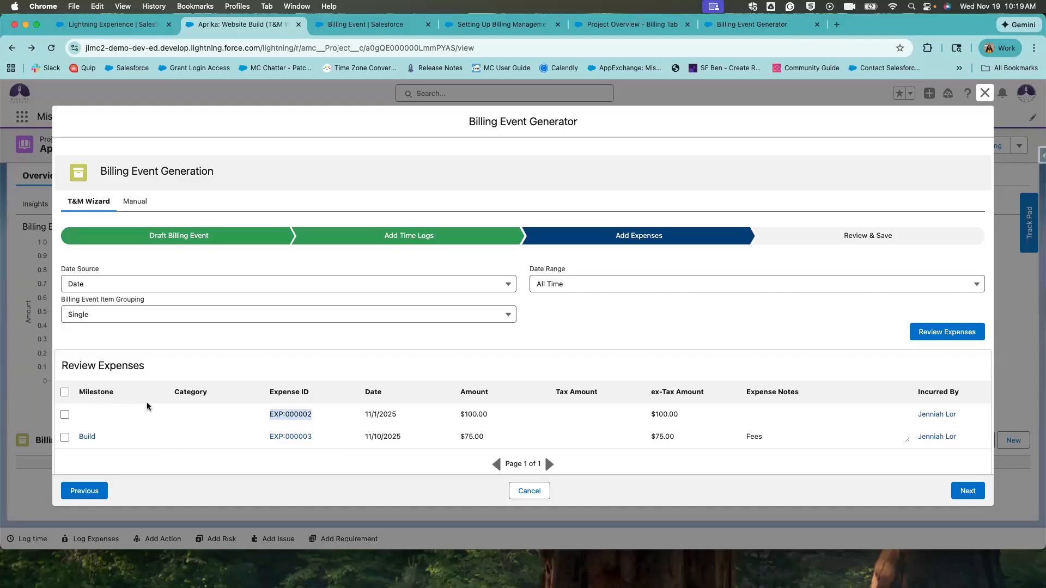
left_click(64, 393)
left_click(569, 288)
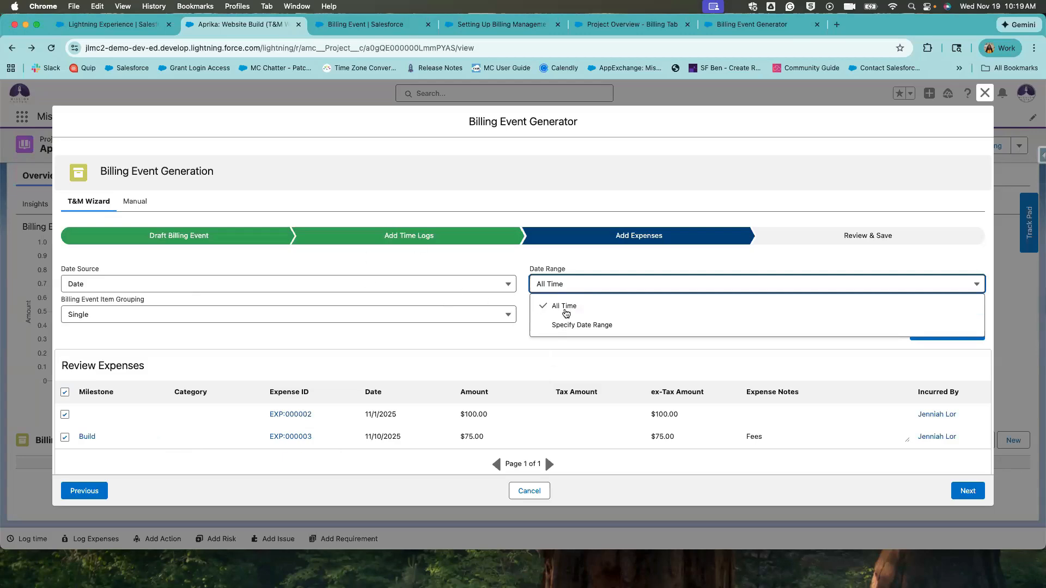
Limit expenses to Nov 1–Nov 14, 2025 by Date and reload, leaving the 11/10/2025 expense.
left_click(575, 323)
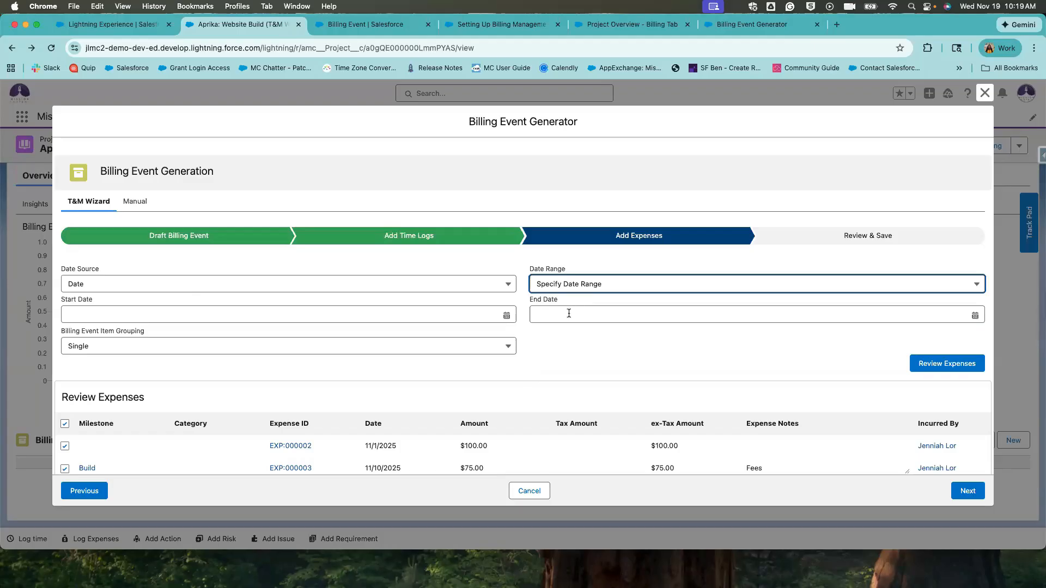
left_click(500, 315)
left_click(496, 377)
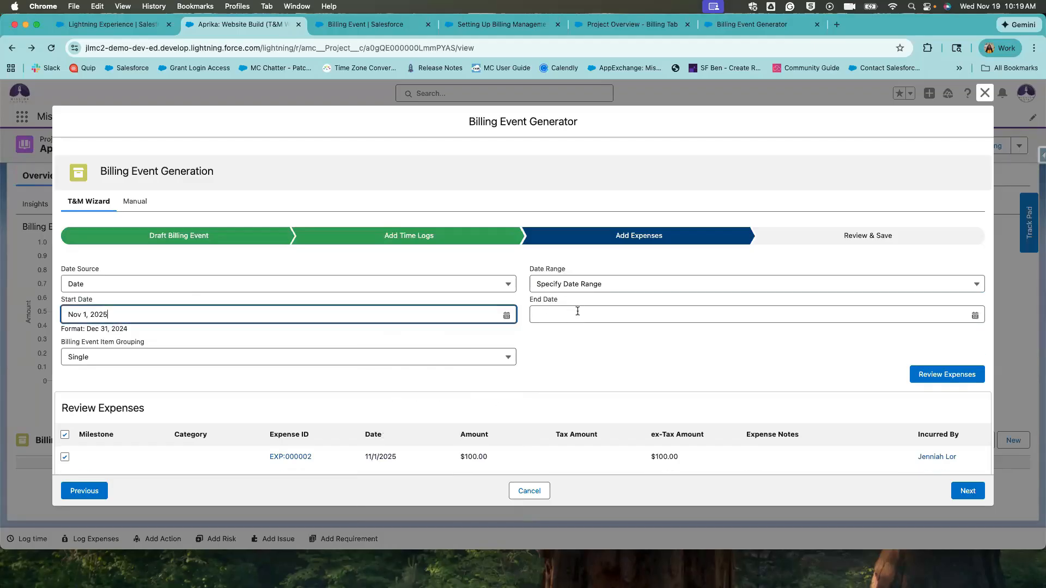
left_click(578, 311)
left_click(953, 420)
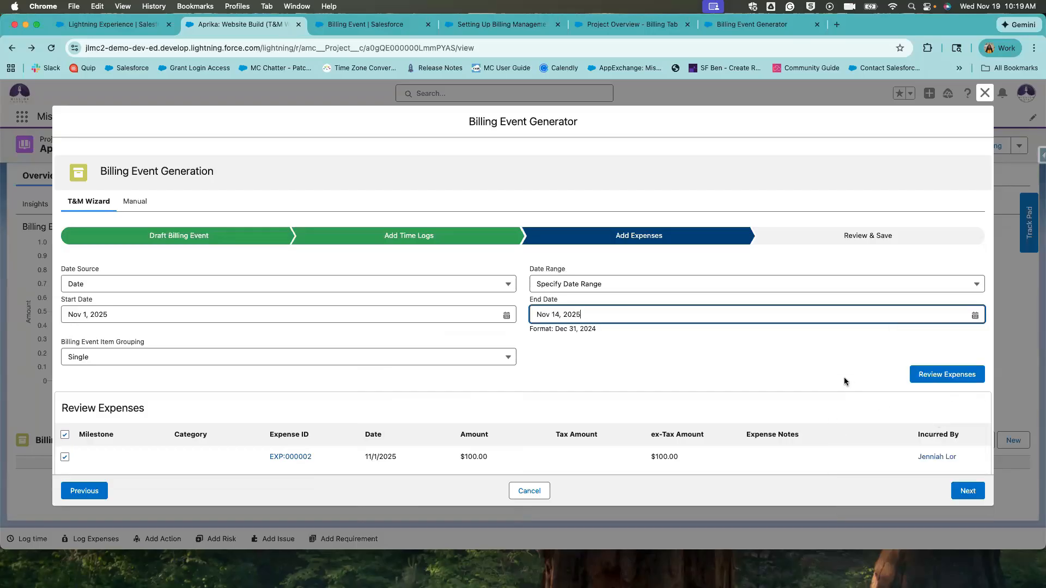
left_click(923, 375)
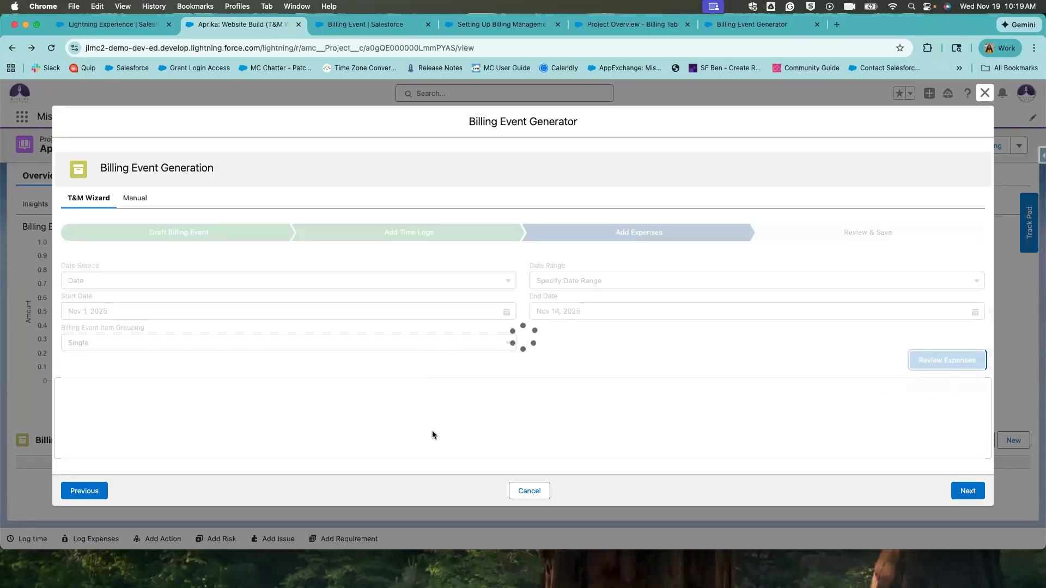
scroll(433, 434, "down", 1)
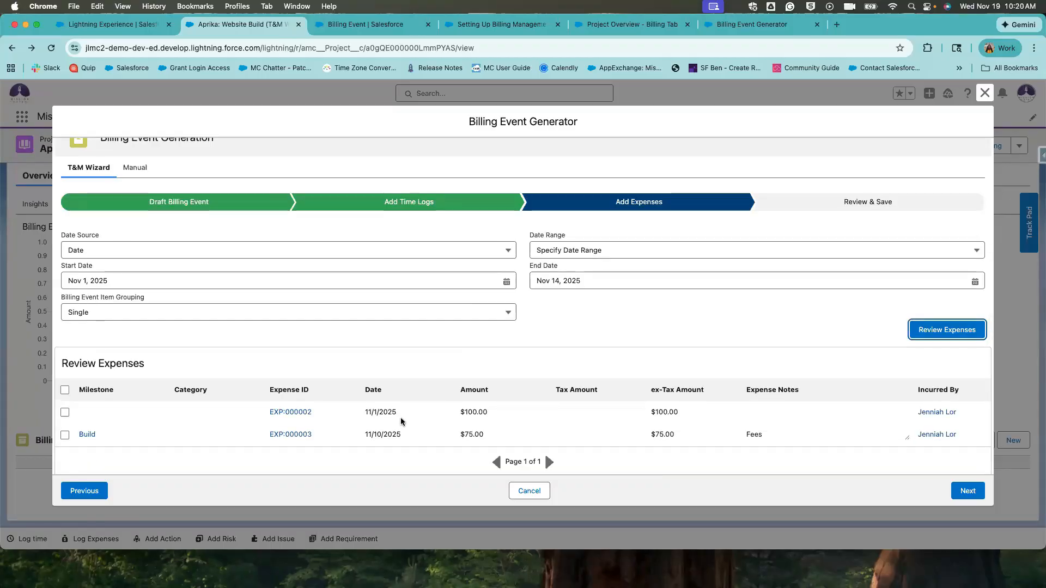
left_click(311, 251)
left_click(311, 251)
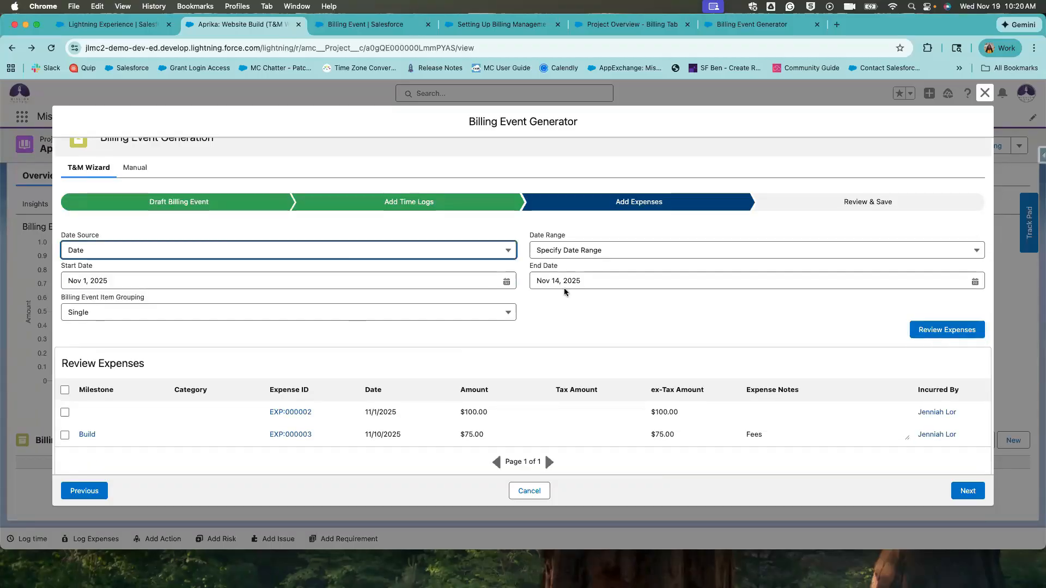
left_click_drag(366, 406, 414, 450)
left_click(381, 440)
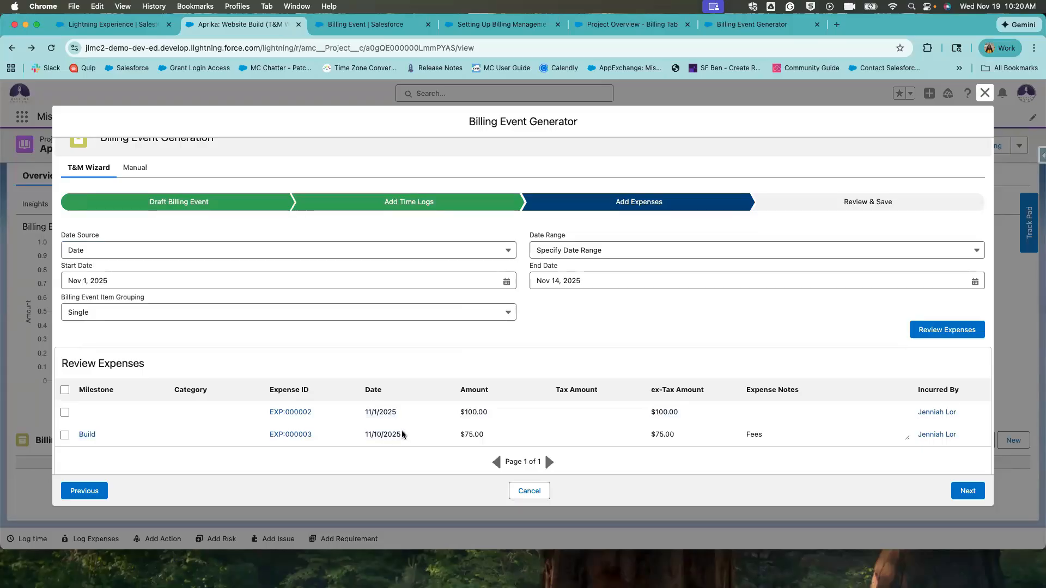
left_click_drag(355, 435, 364, 413)
Include expense EXP:000002 and switch the Date Source to Approval Date.
left_click(64, 413)
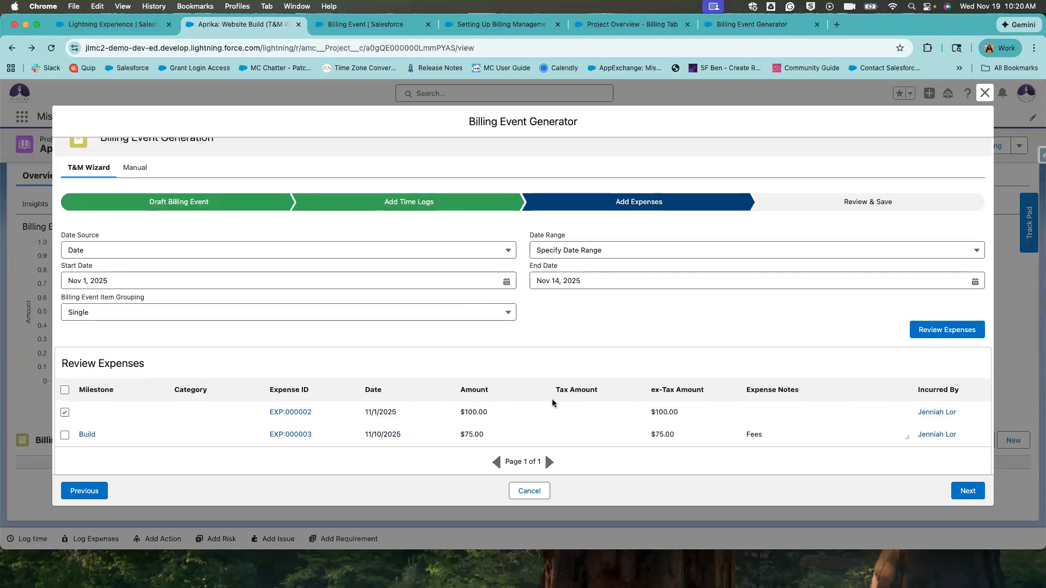
left_click(265, 250)
left_click(253, 300)
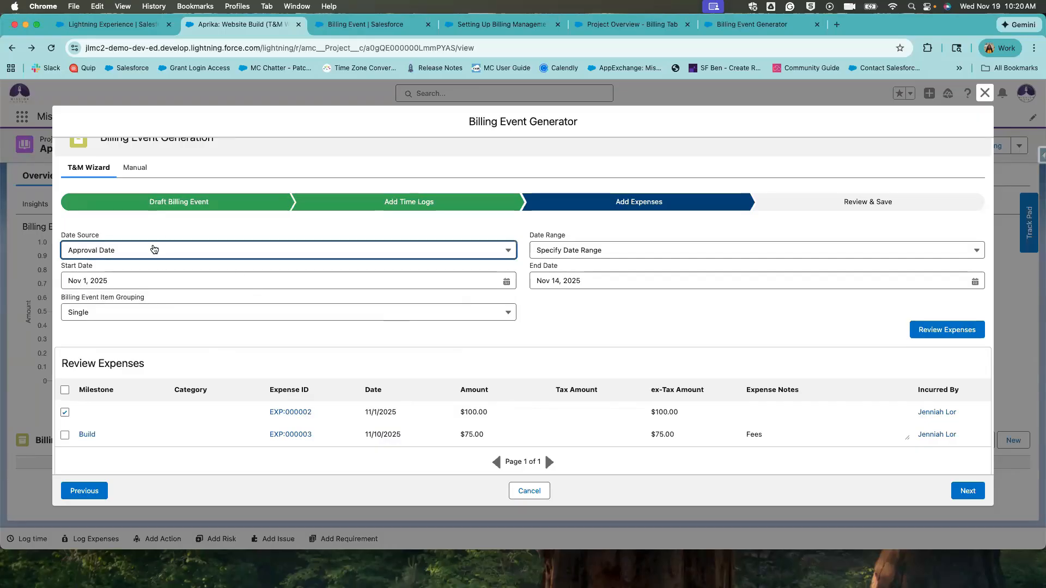
left_click(240, 324)
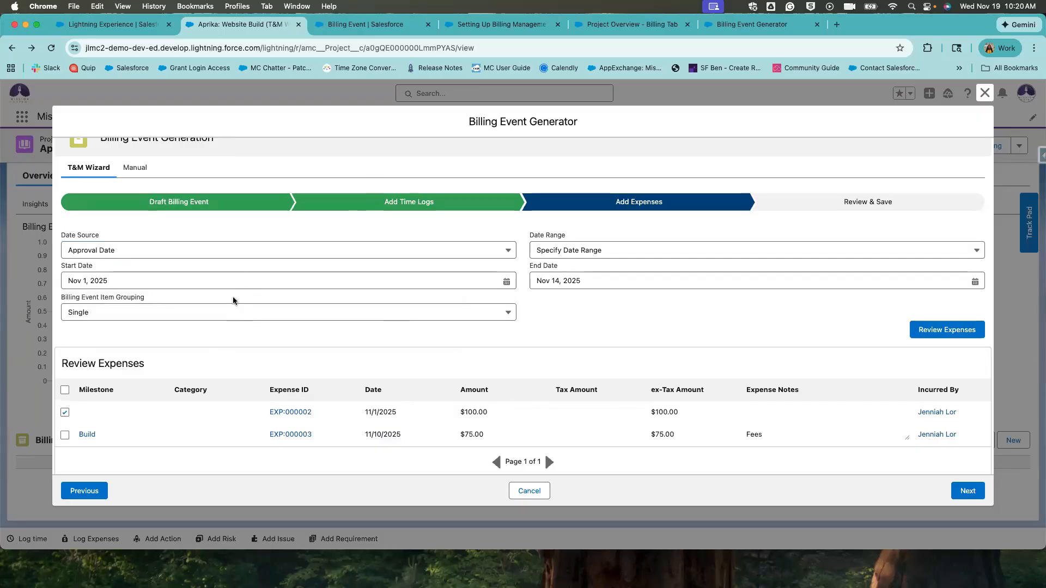
Review the Billing Event Item Grouping options, leaving it on Single.
left_click(237, 315)
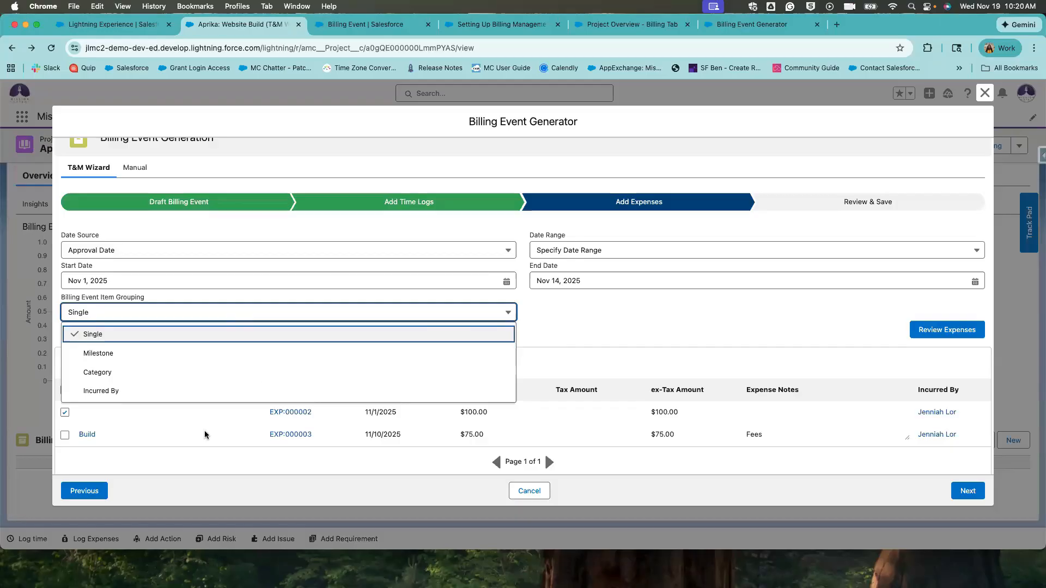
left_click(334, 446)
left_click(286, 318)
left_click(350, 430)
left_click_drag(100, 434, 73, 436)
left_click(110, 440)
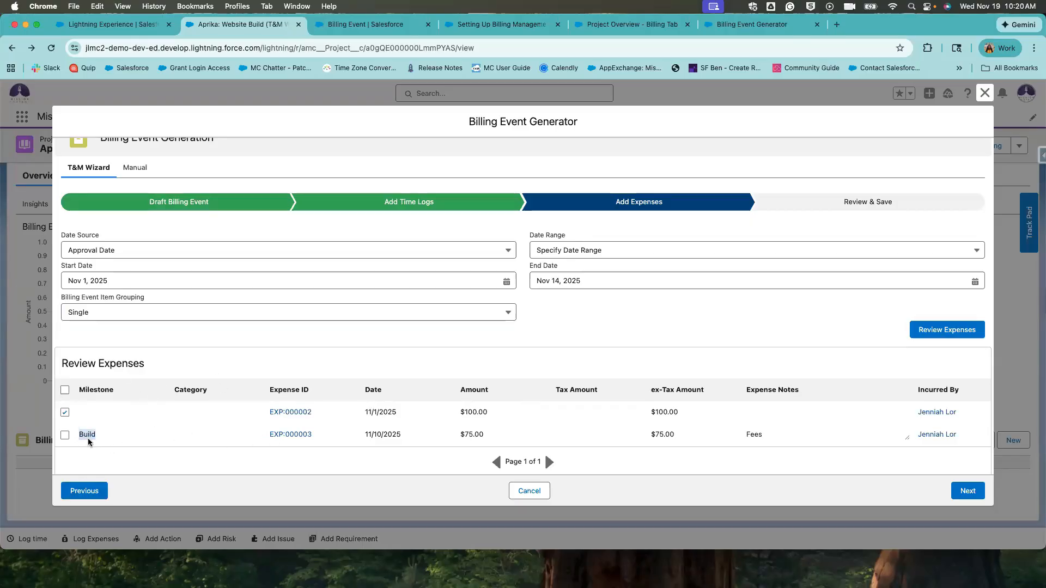
left_click(119, 316)
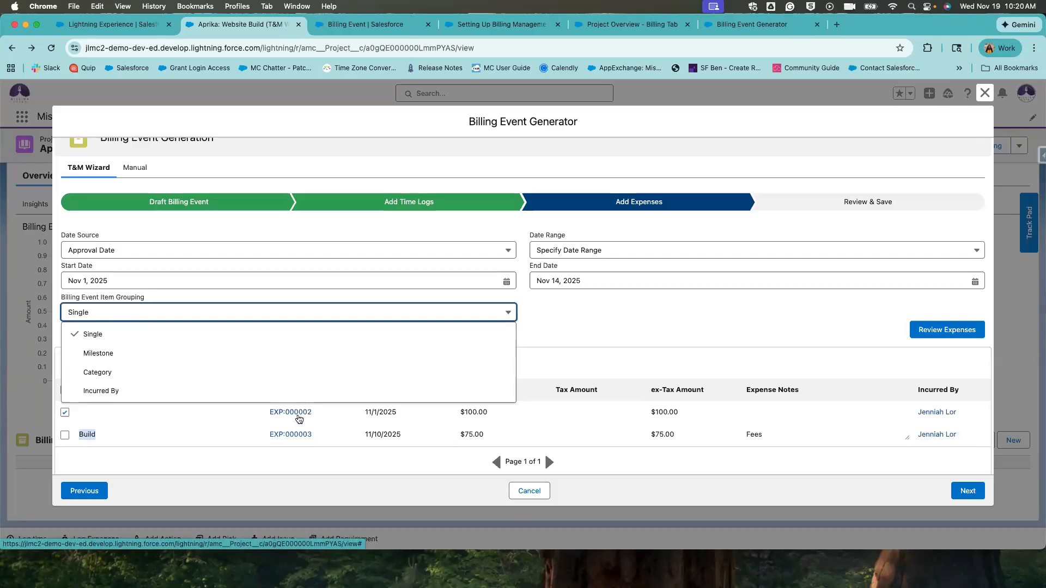
left_click(334, 420)
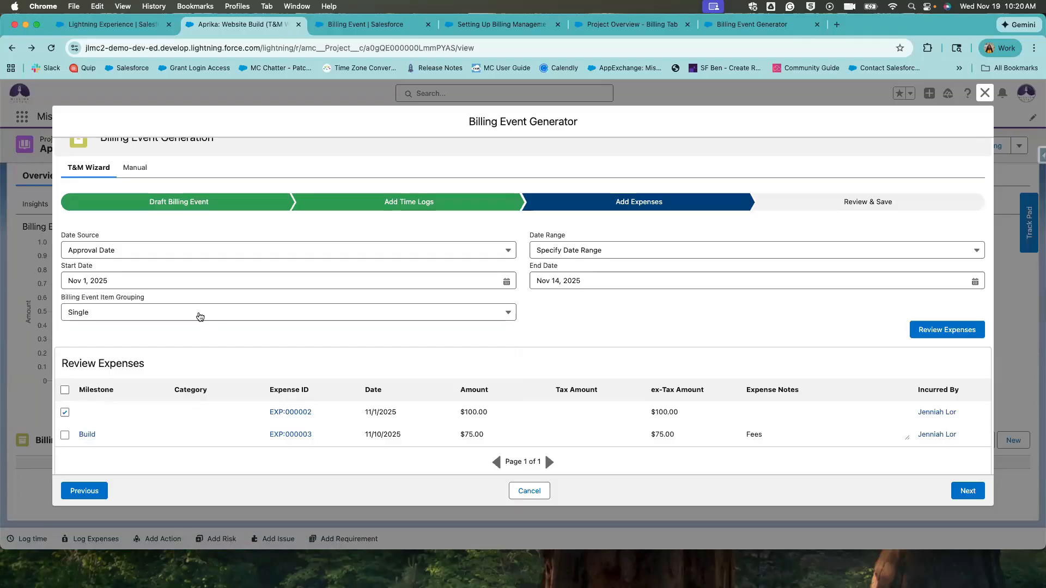
left_click(164, 308)
left_click(316, 425)
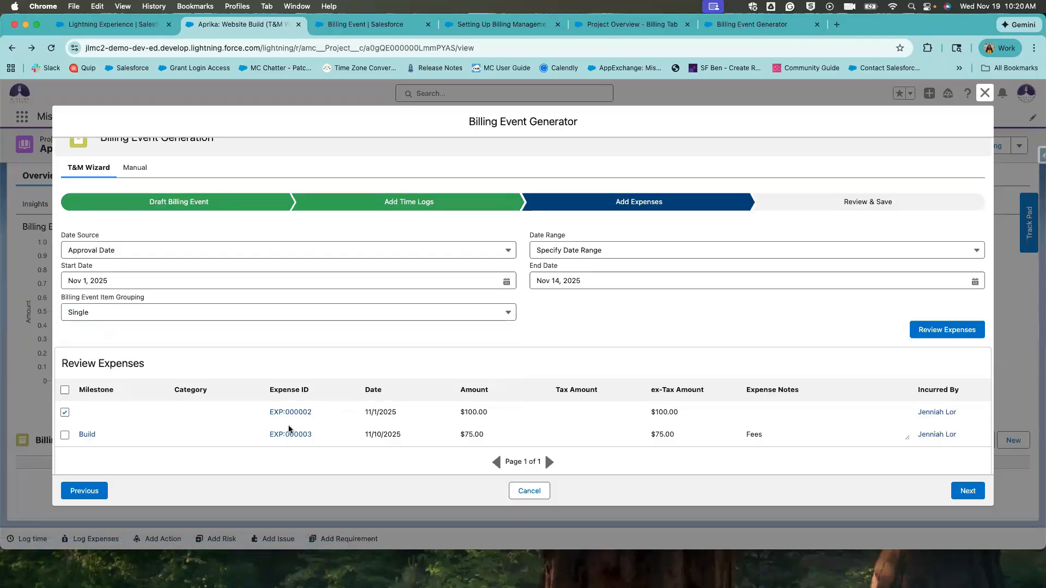
left_click(223, 314)
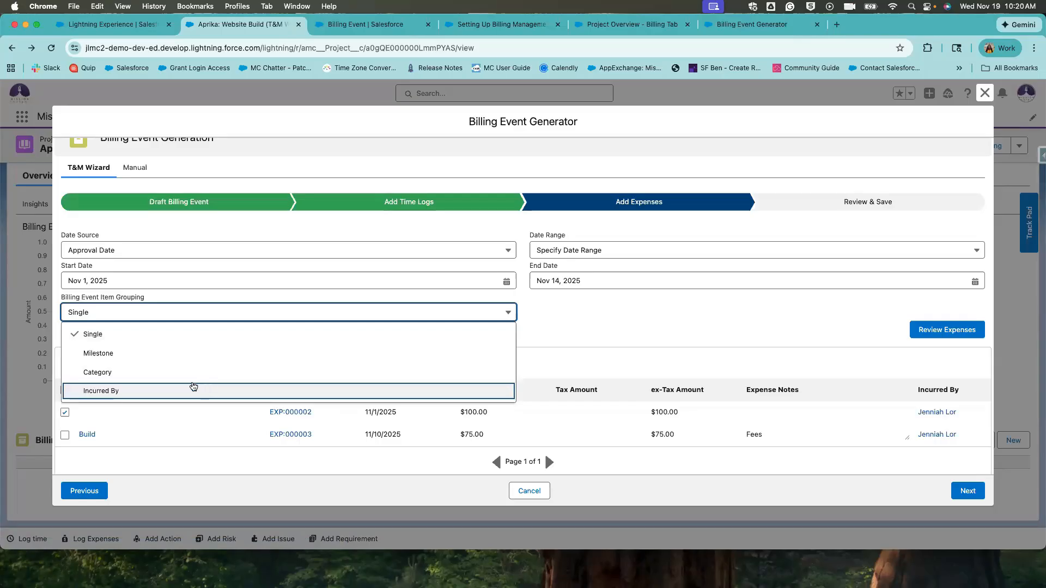
left_click(839, 436)
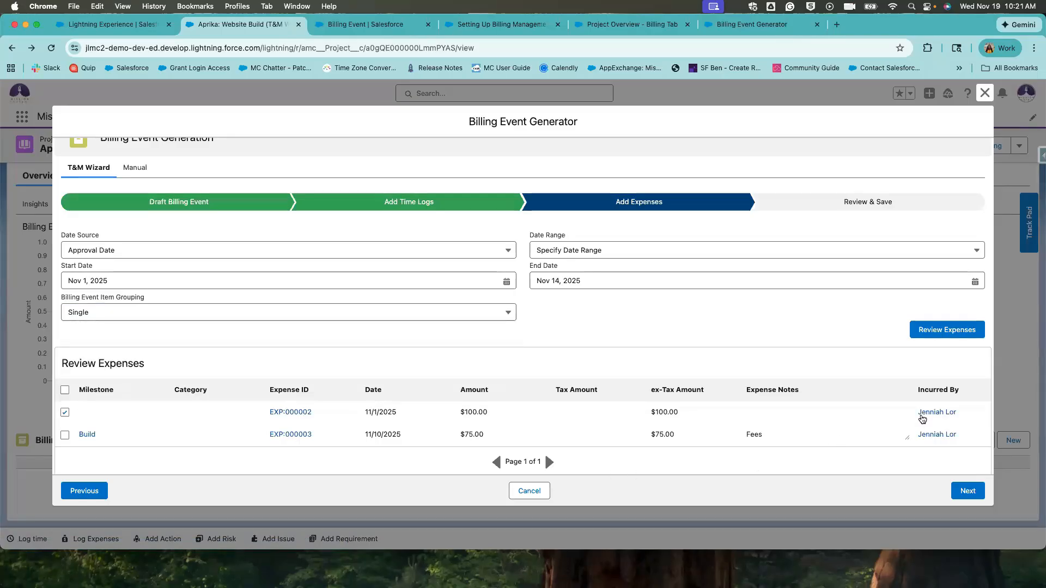
Confirm Single grouping and include both the $100.00 and $75.00 expenses via select-all.
left_click_drag(922, 418, 946, 444)
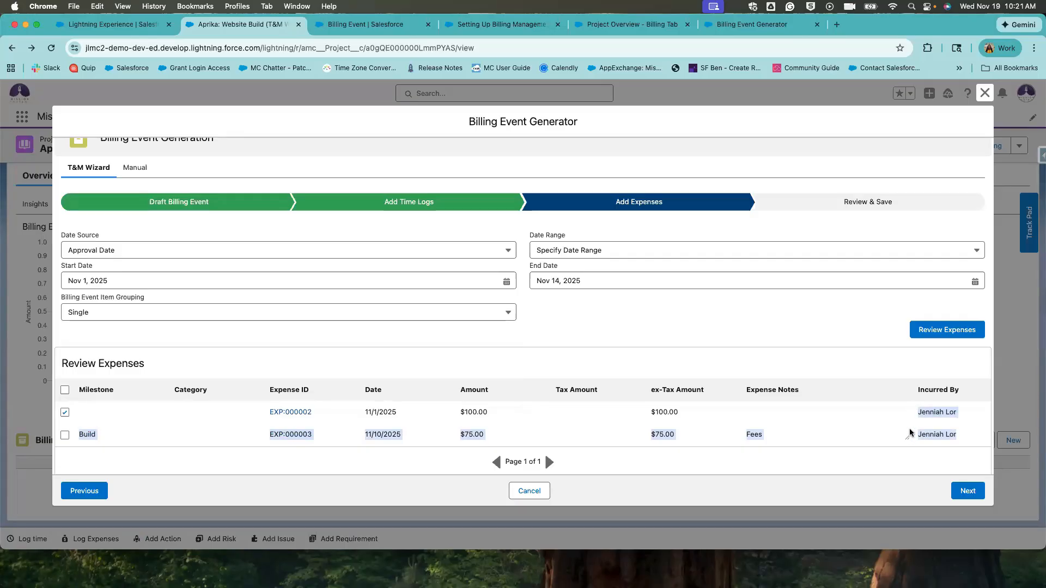
left_click(851, 427)
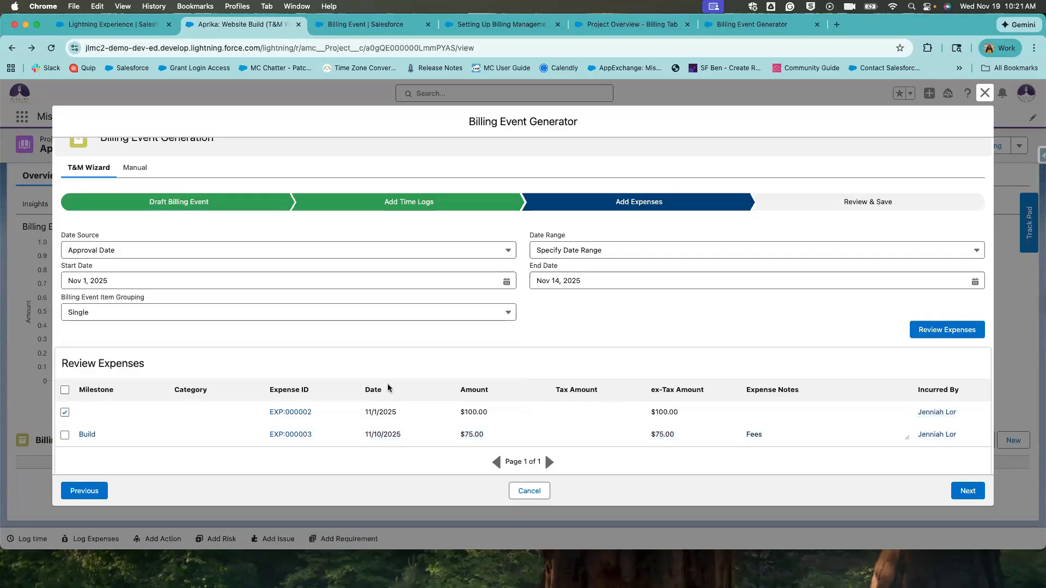
left_click(148, 309)
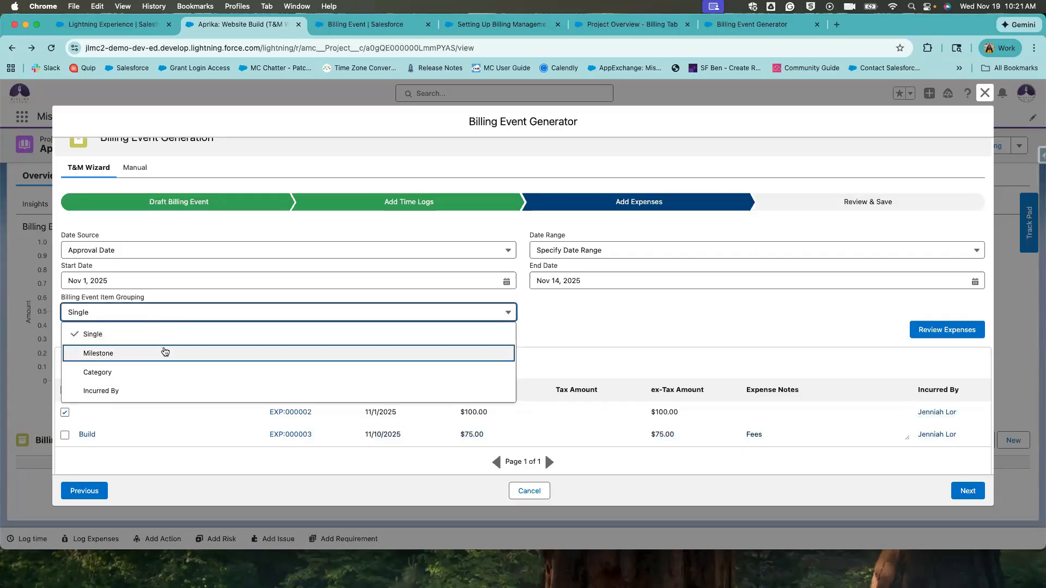
left_click(152, 337)
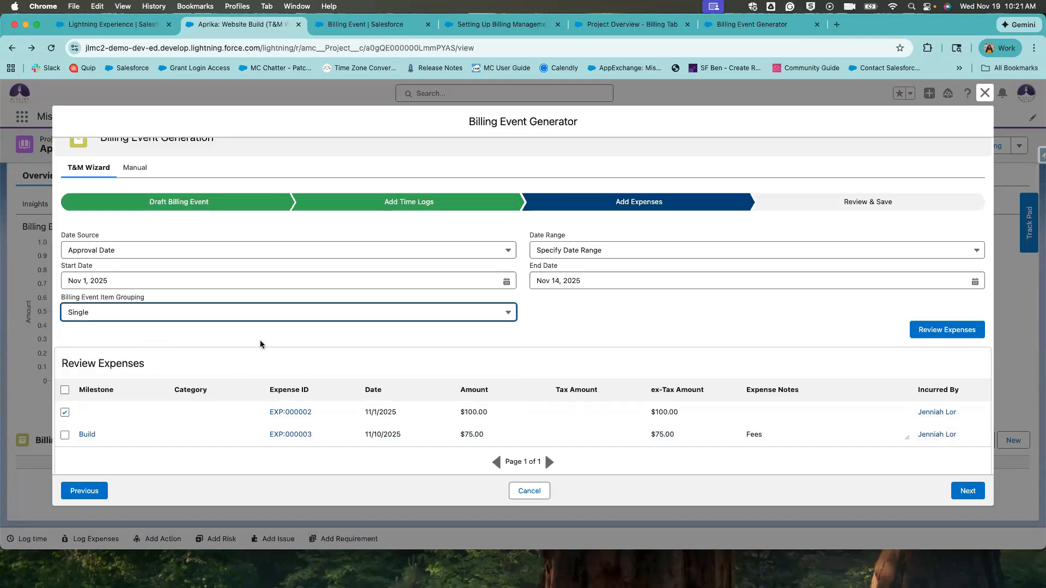
left_click(65, 390)
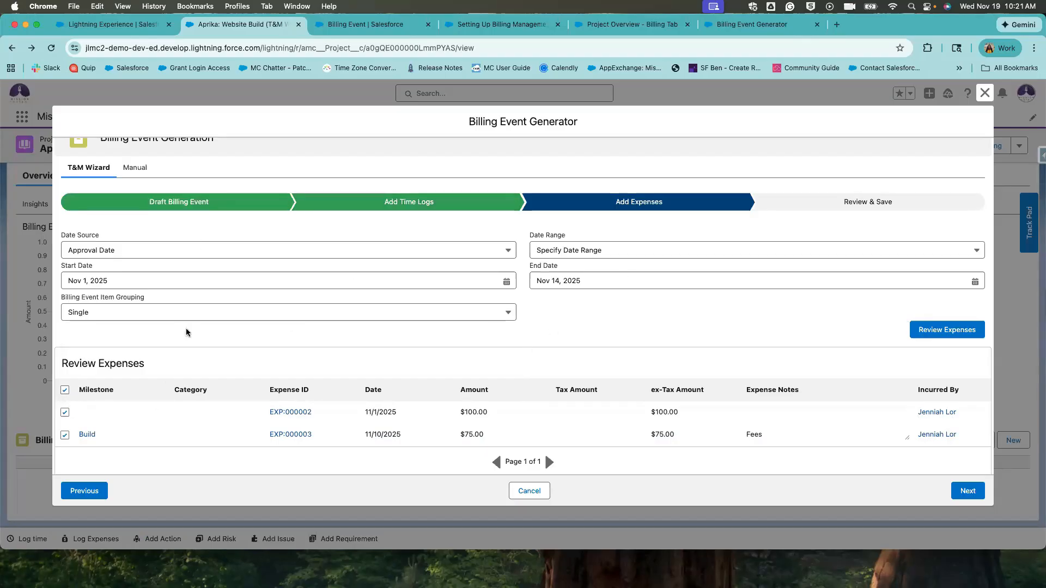
left_click(953, 490)
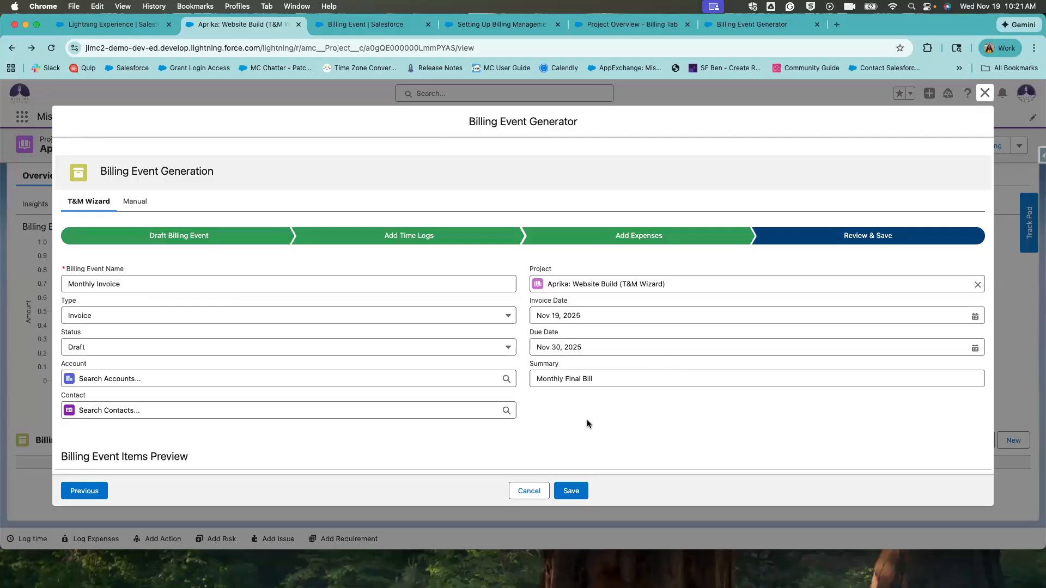
scroll(587, 424, "down", 2)
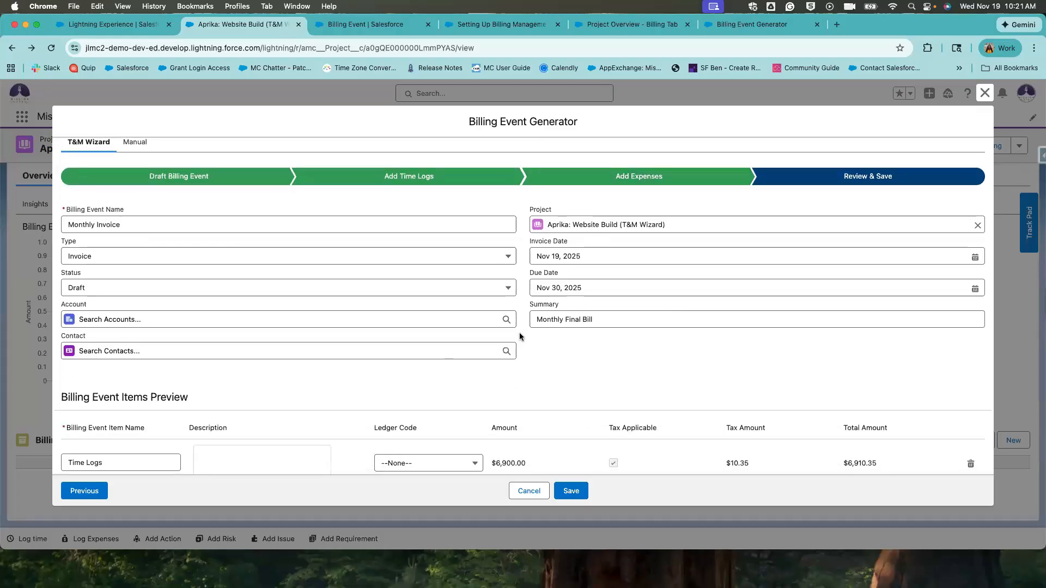
scroll(193, 340, "down", 4)
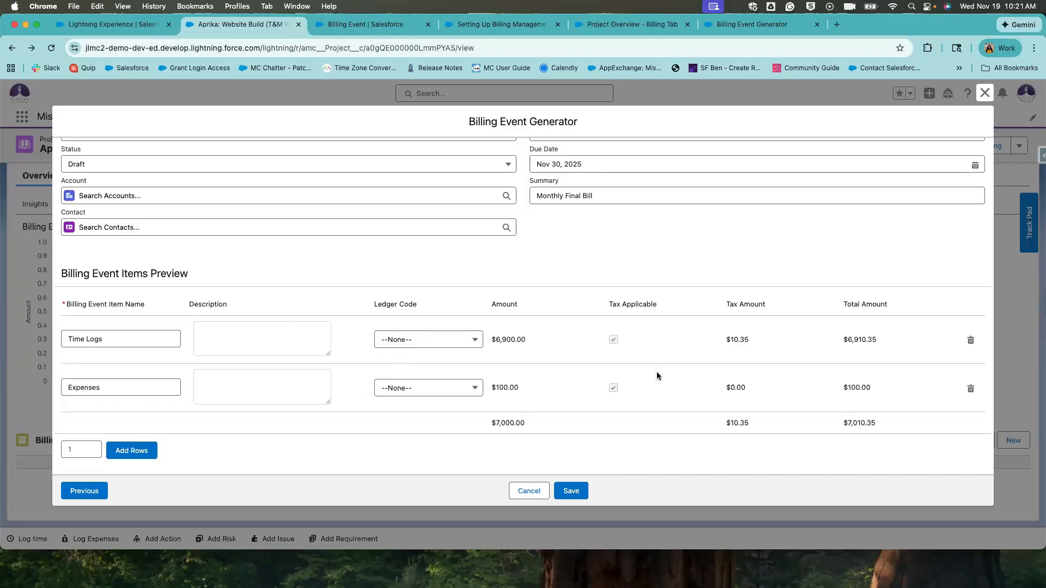
left_click(246, 330)
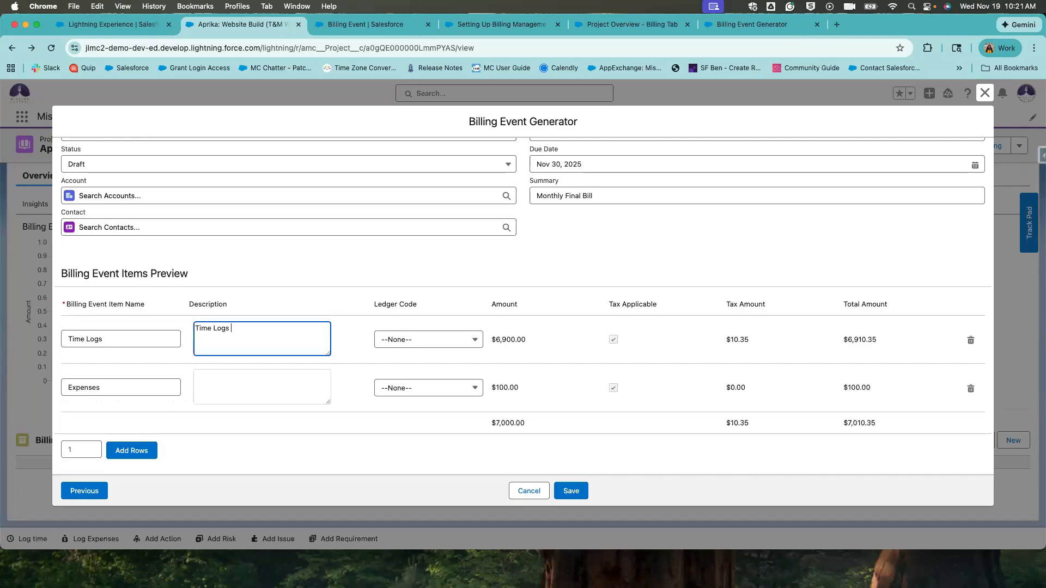
type("Time Logs Half Month")
left_click(250, 392)
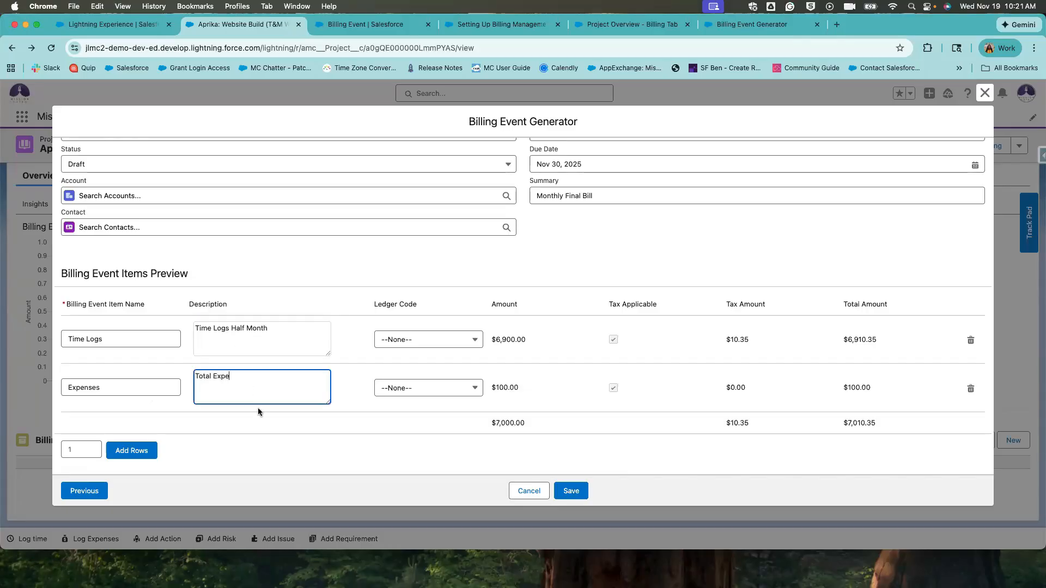
type("Total Expenses")
left_click(289, 414)
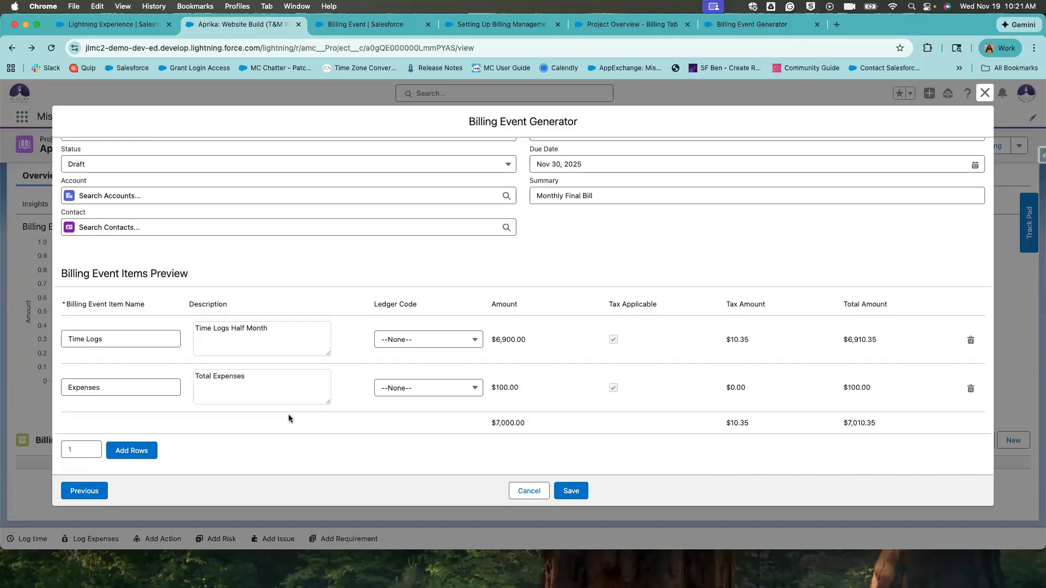
left_click(424, 343)
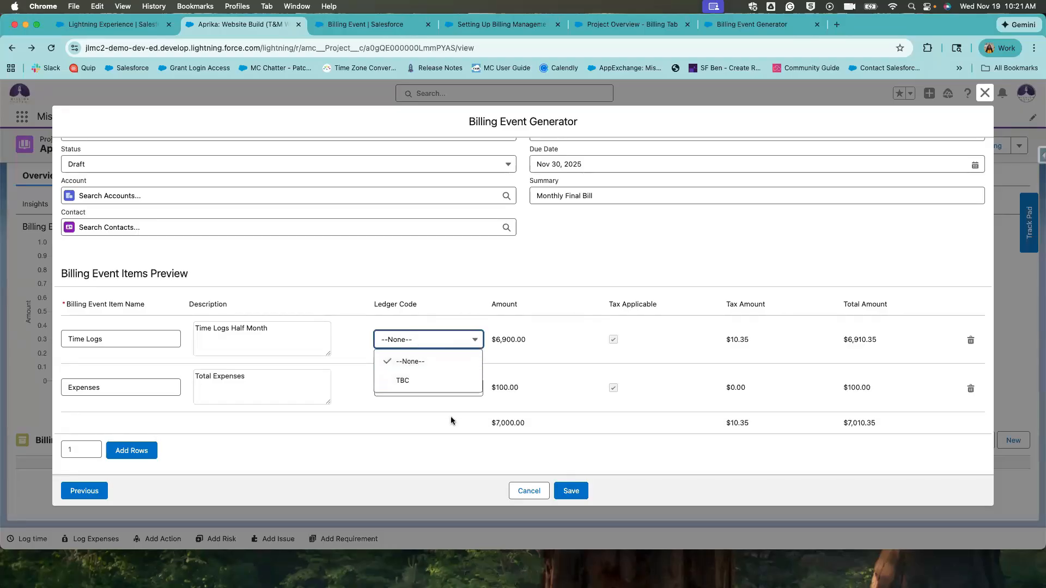
left_click(672, 356)
left_click_drag(711, 324, 761, 391)
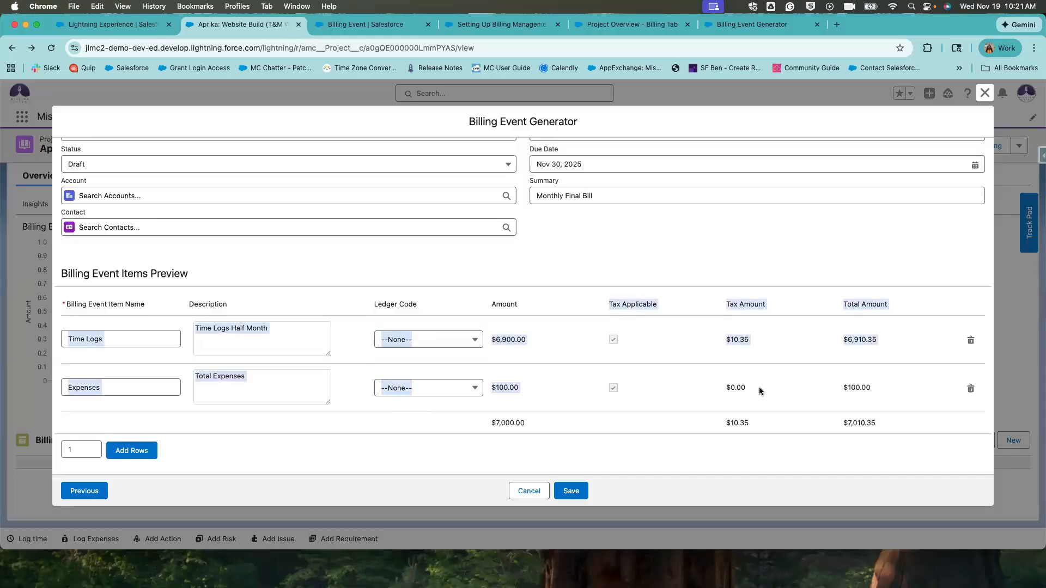
left_click(760, 389)
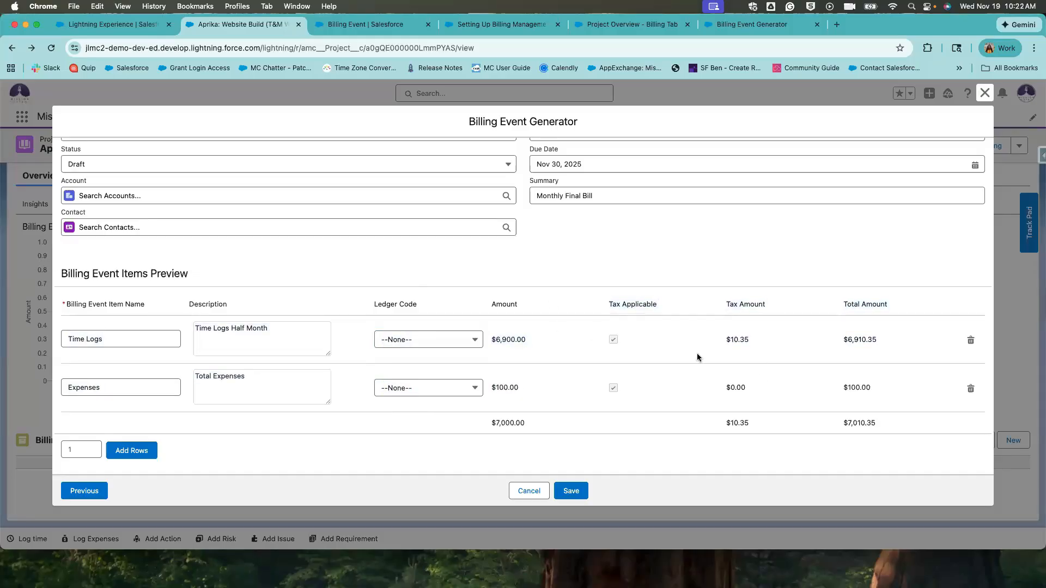
left_click_drag(760, 339, 691, 334)
left_click_drag(871, 349, 822, 348)
left_click(135, 382)
Add a billing item named Fee, described as Fee, with a $50.00 amount and no tax.
left_click(131, 451)
scroll(181, 415, "down", 2)
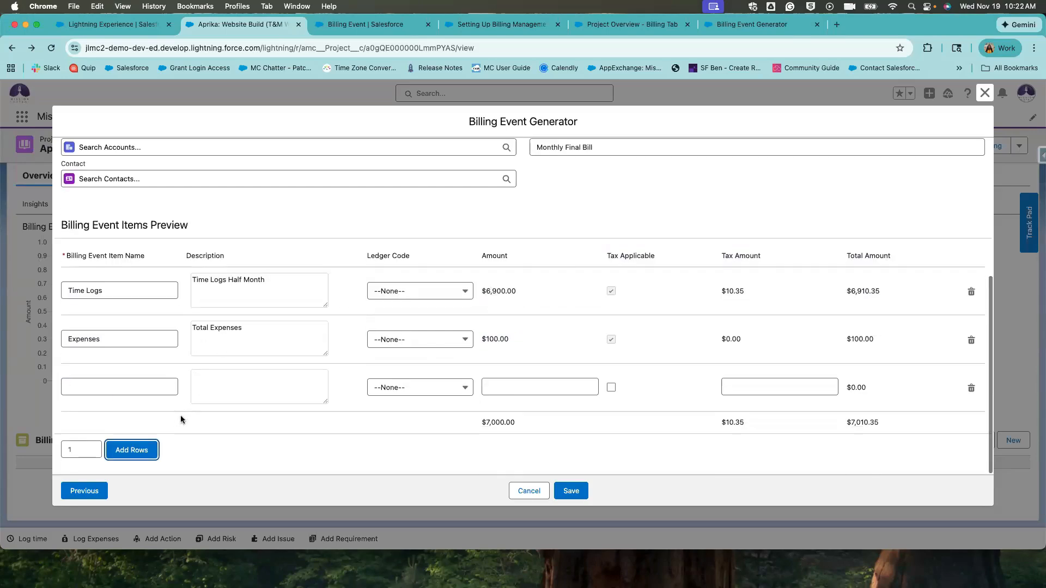
left_click(128, 392)
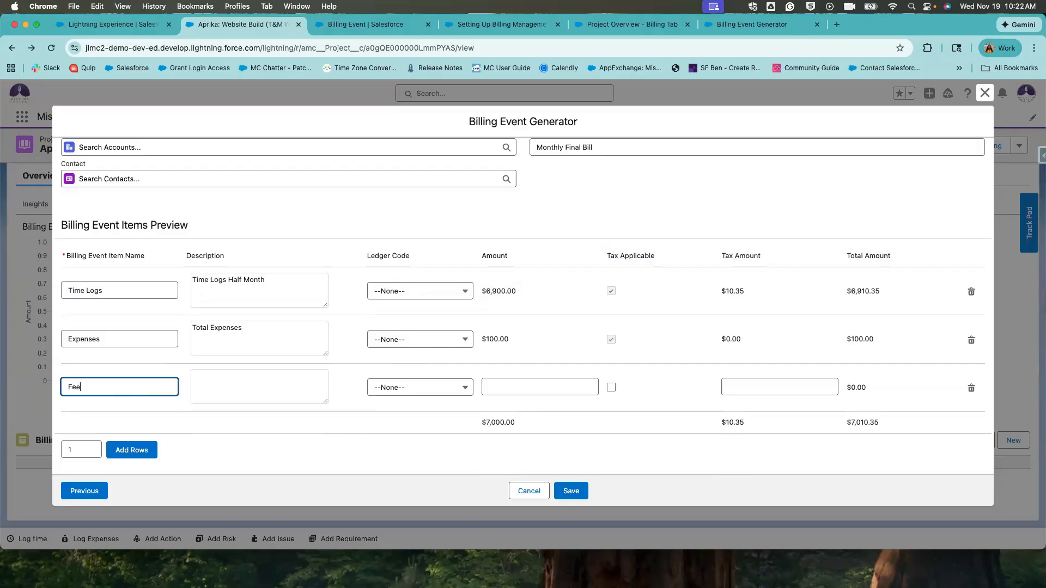
left_click(292, 375)
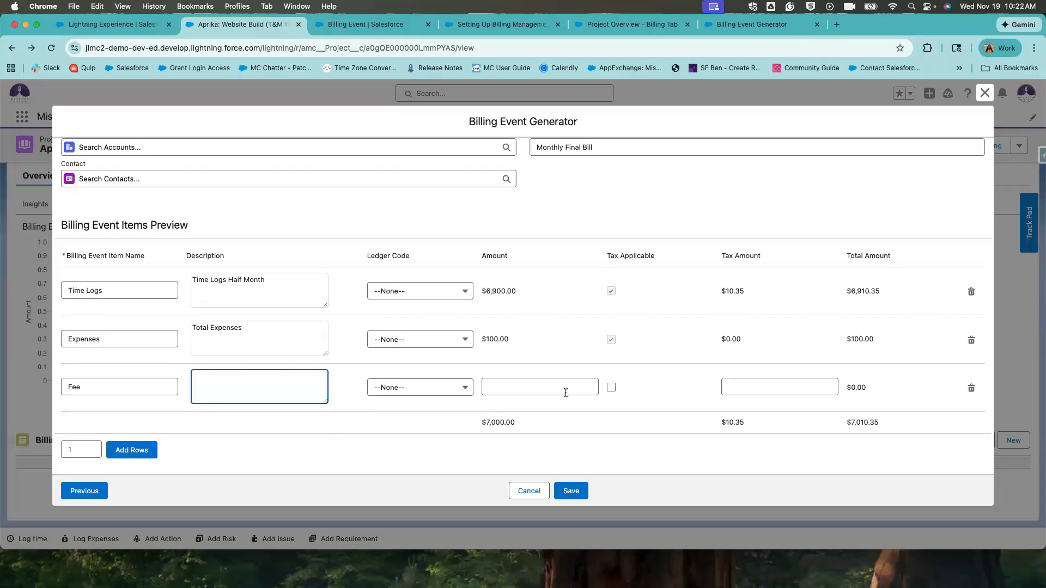
type("Fee")
left_click(576, 378)
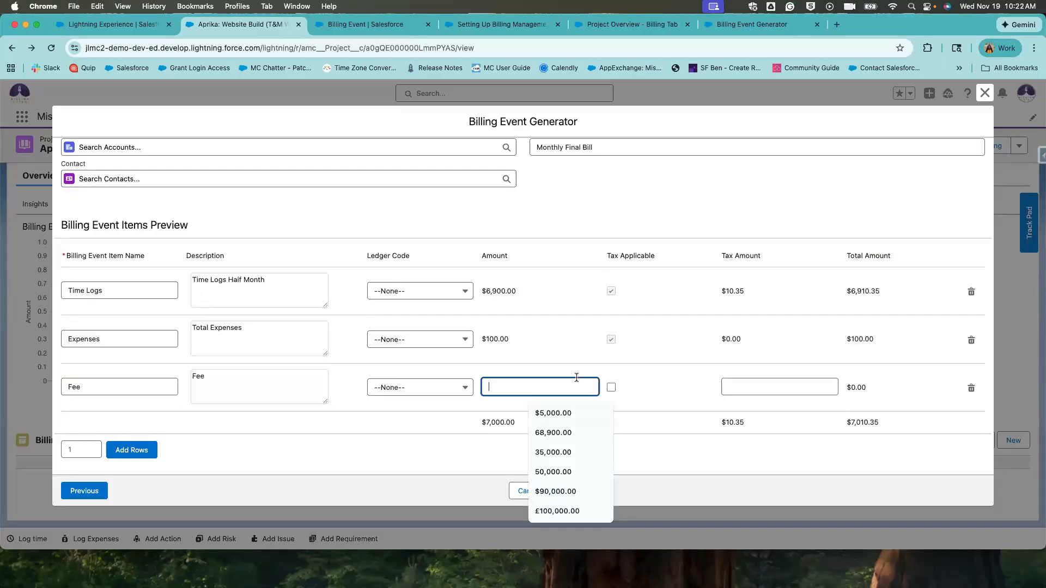
type("50")
left_click(610, 362)
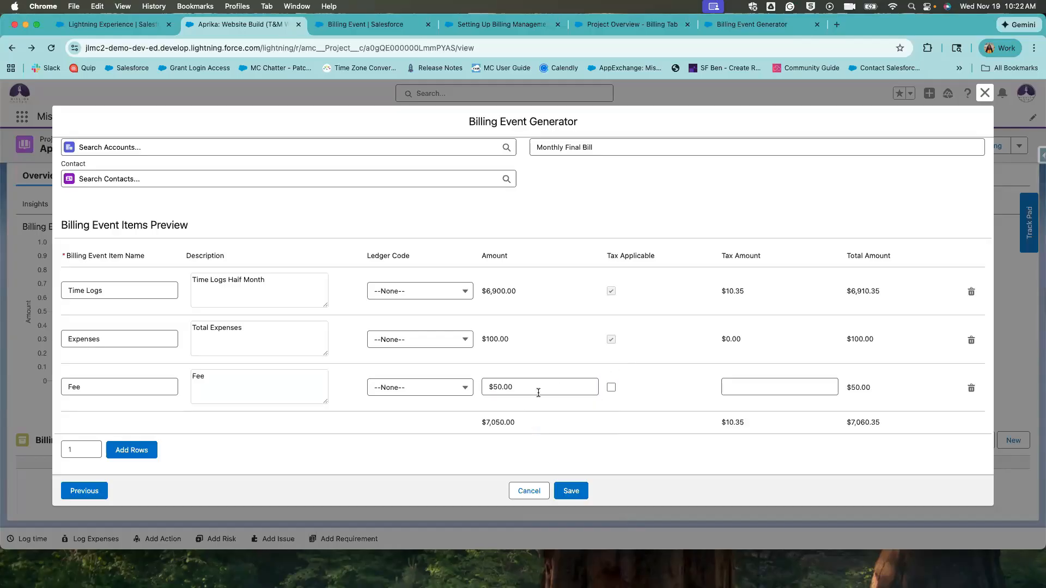
left_click(754, 392)
left_click(694, 412)
scroll(364, 363, "up", 5)
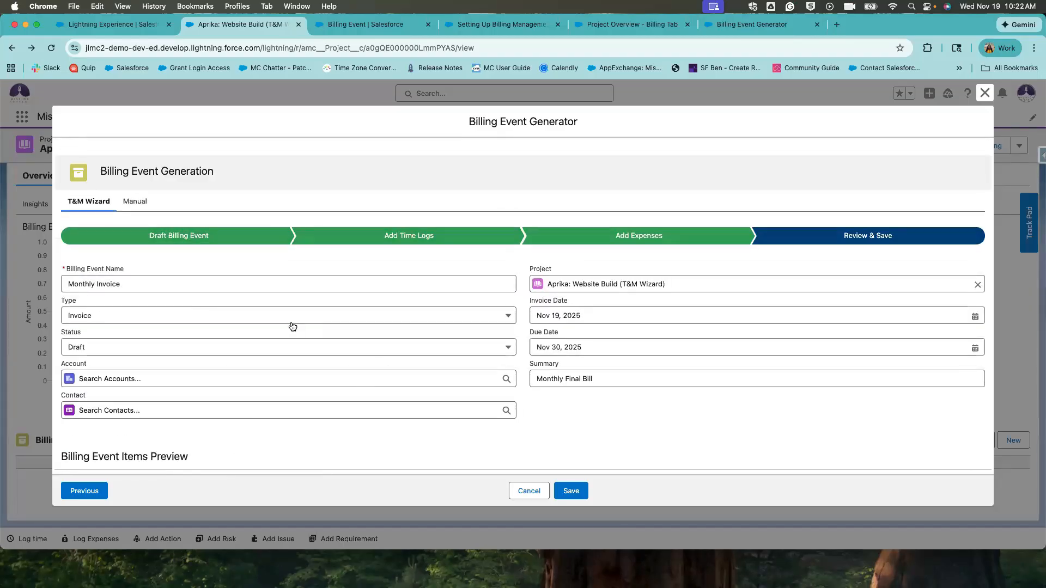
Save the billing event and check the $7,050.00 outstanding on the project's Billing overview.
left_click(560, 492)
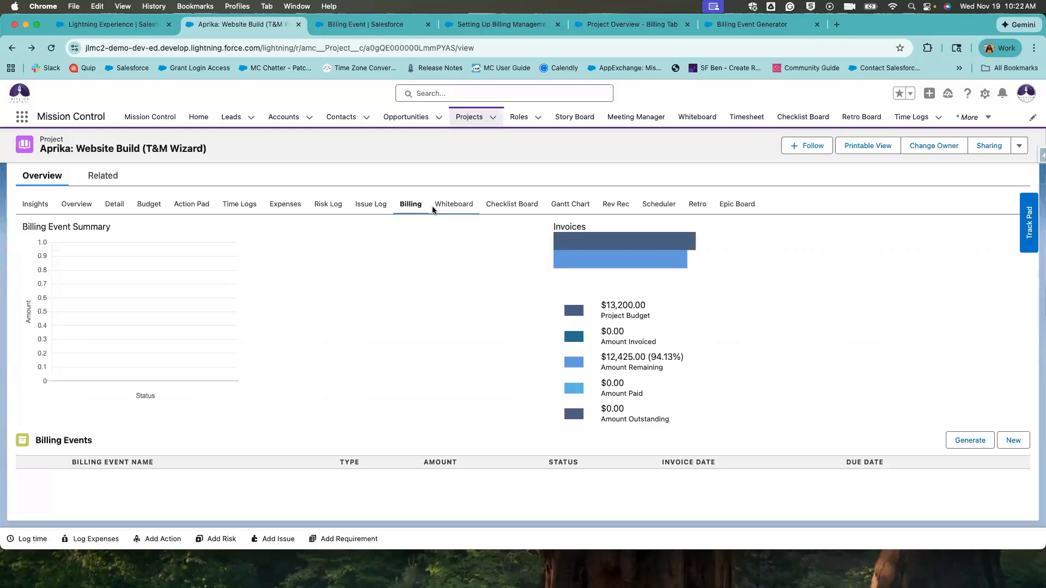
left_click(450, 204)
left_click(406, 202)
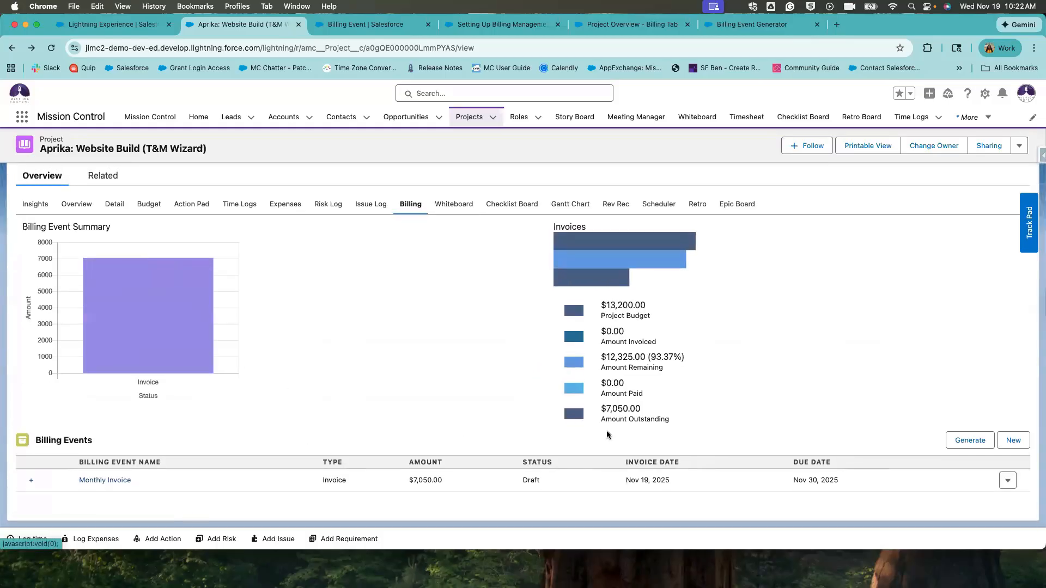
left_click_drag(646, 412, 600, 406)
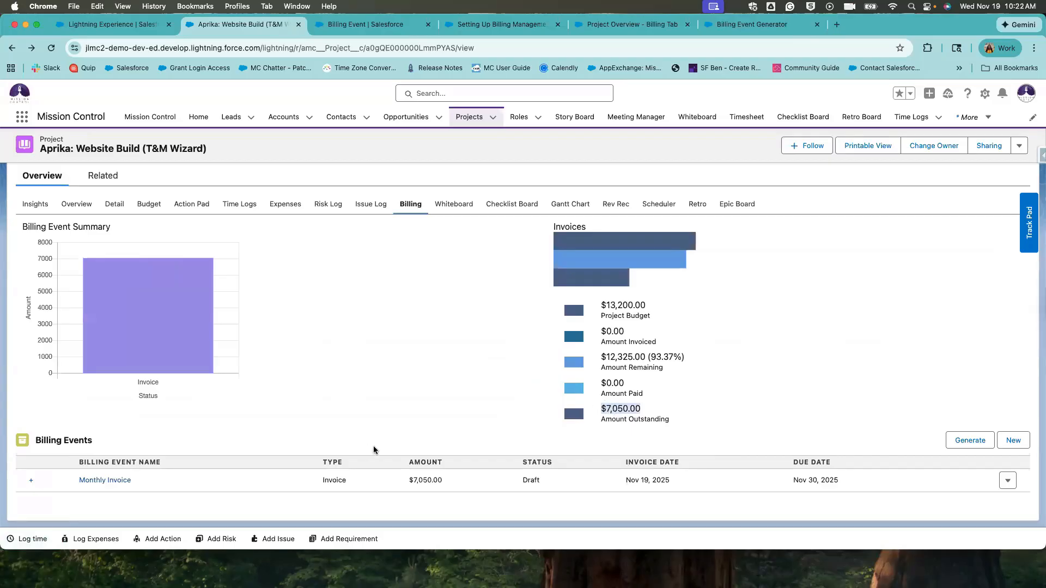
left_click(789, 507)
left_click_drag(443, 480, 403, 480)
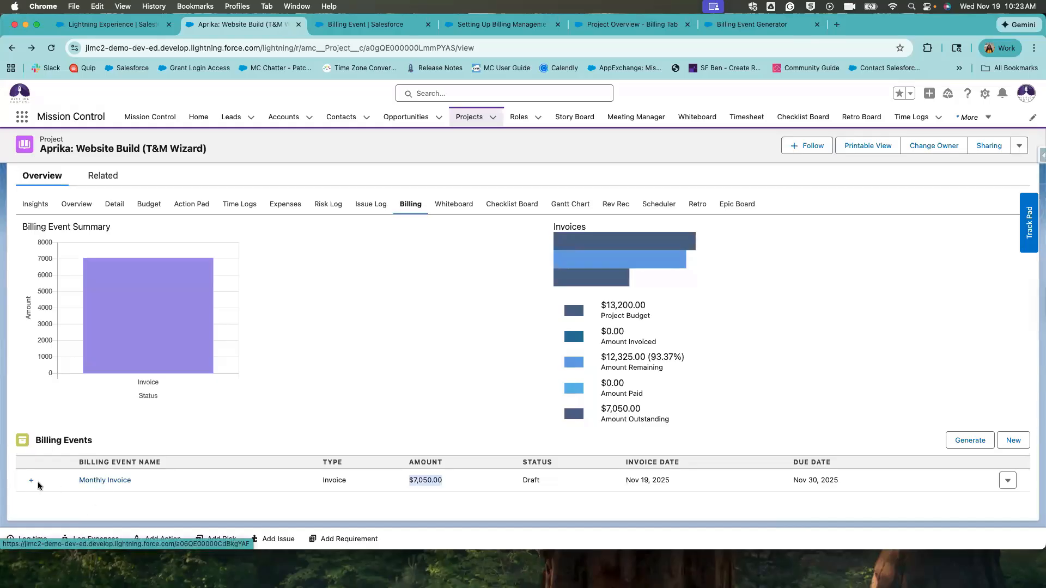
Expand the Draft Monthly Invoice to verify its Time Logs, Expenses ($100.00) and Fee ($50) items.
left_click(31, 480)
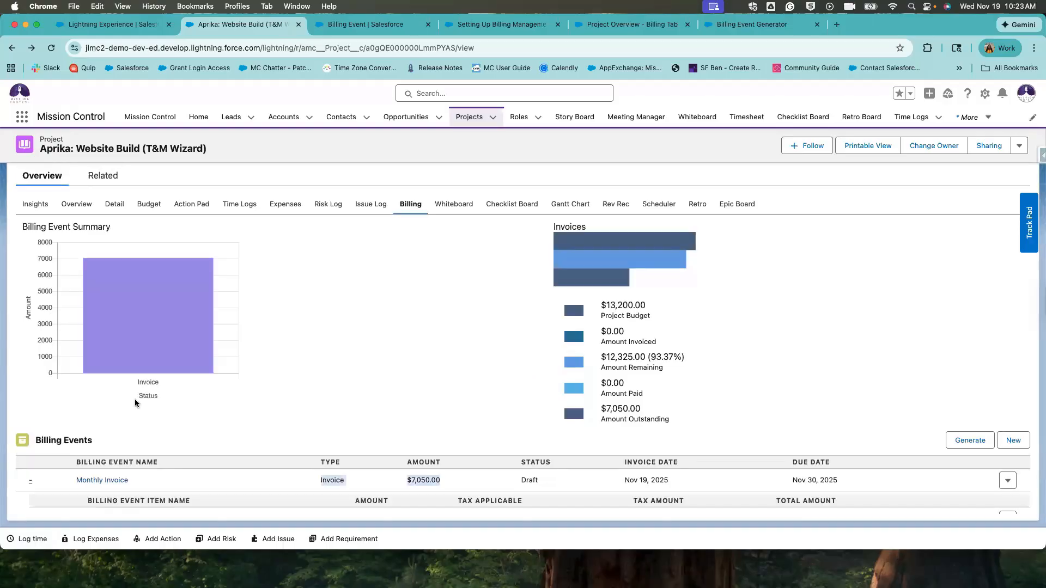
scroll(135, 399, "down", 3)
left_click_drag(77, 442, 137, 469)
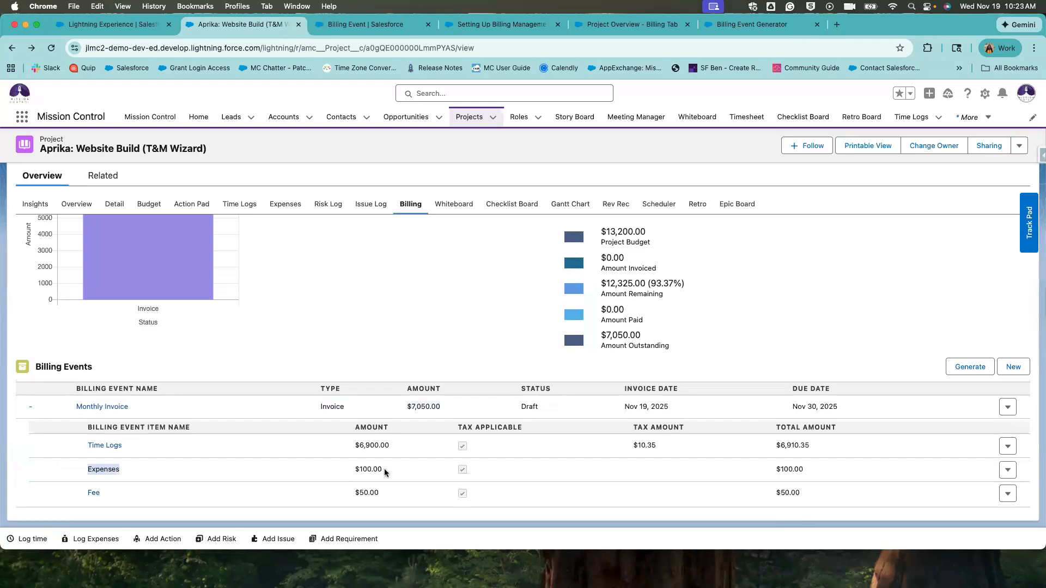
left_click_drag(384, 468, 341, 472)
left_click_drag(353, 492, 328, 493)
left_click(369, 495)
left_click_drag(409, 408, 438, 408)
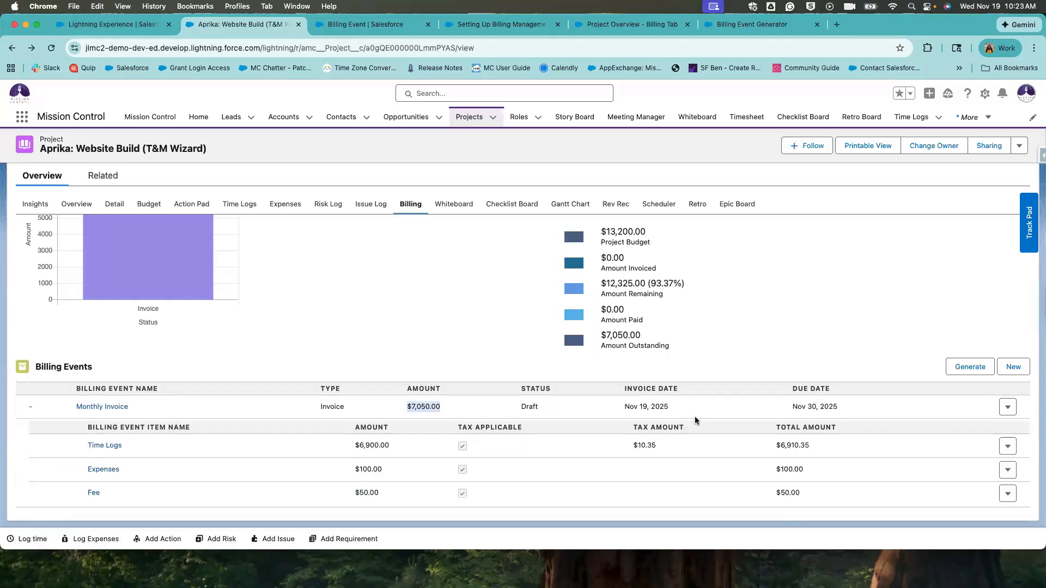
left_click_drag(548, 408, 499, 409)
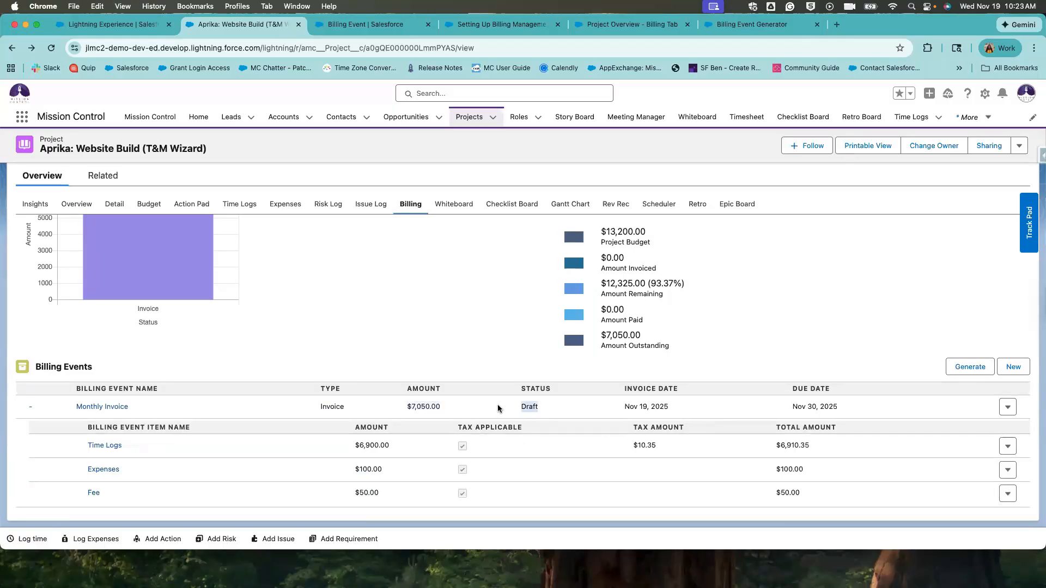
Open the Monthly Invoice record and review its financial details.
left_click(118, 408)
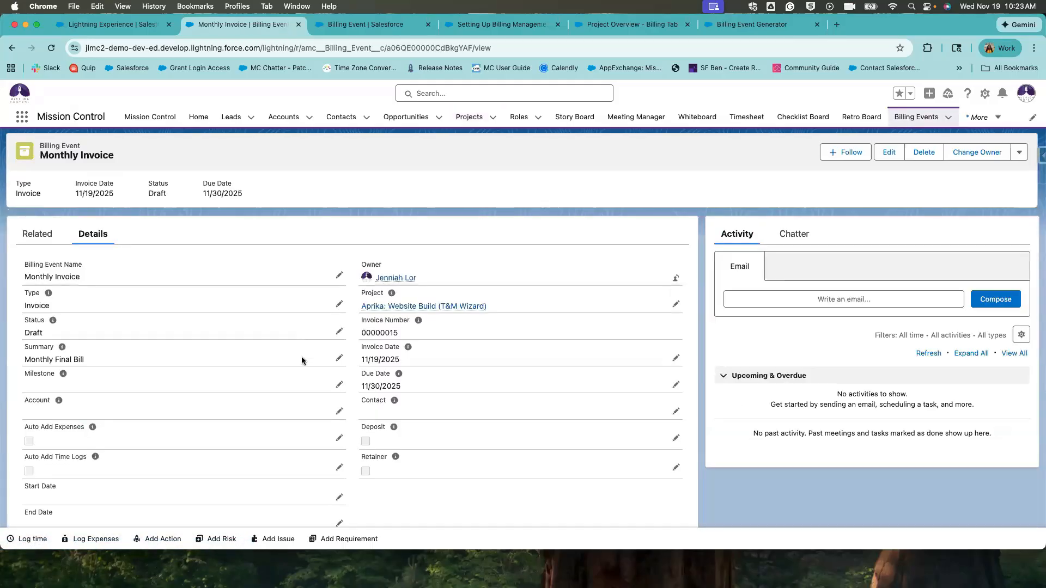
scroll(300, 424, "down", 3)
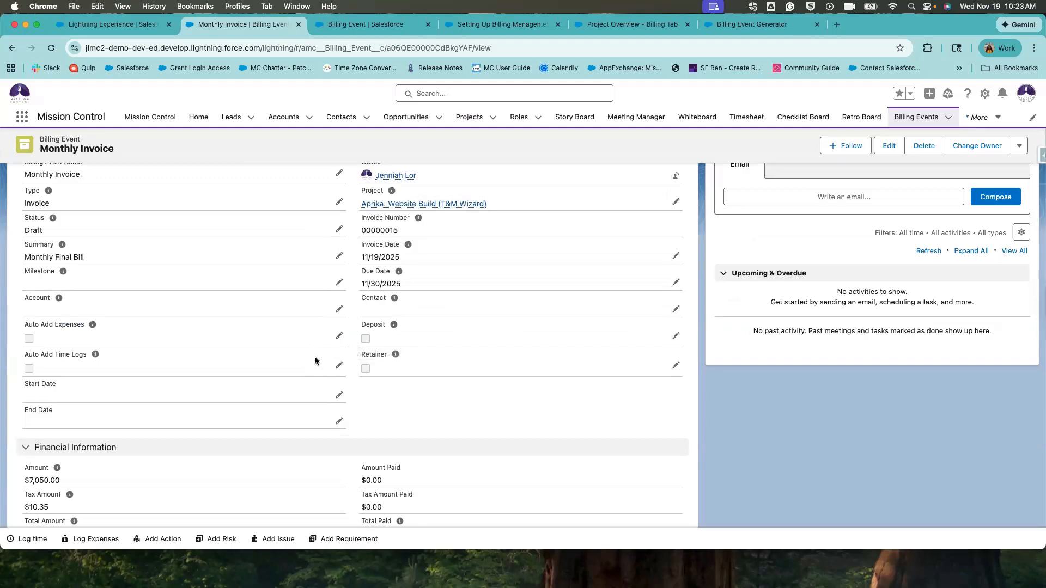
scroll(315, 361, "down", 3)
scroll(280, 319, "up", 5)
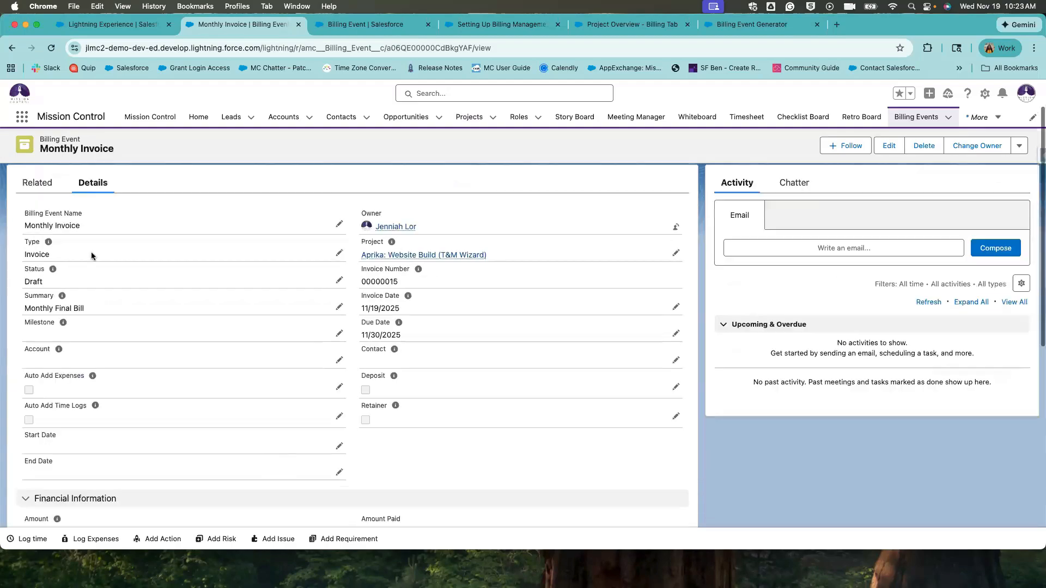
scroll(116, 277, "down", 5)
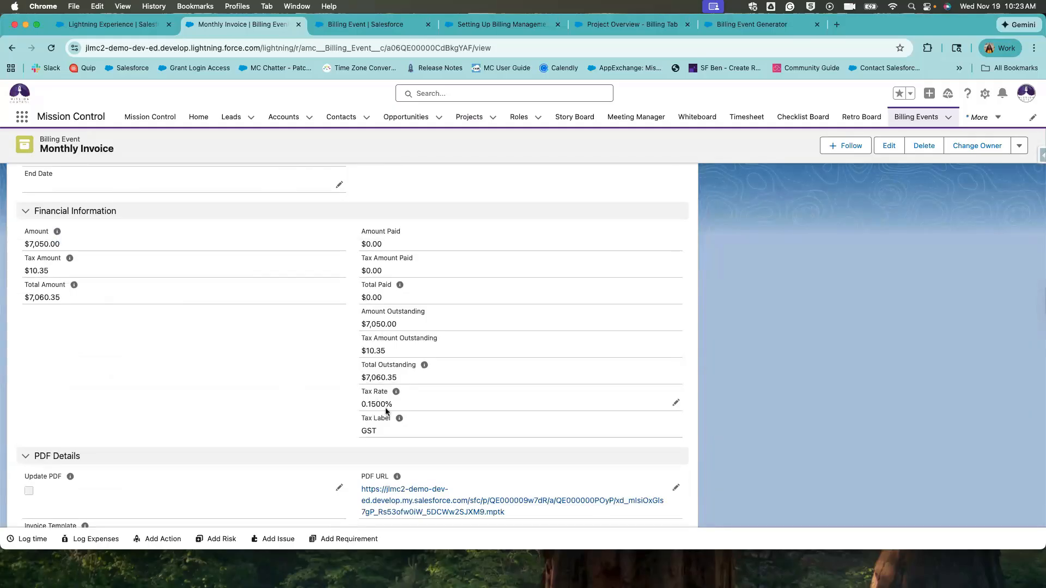
scroll(384, 407, "down", 2)
left_click_drag(360, 332, 401, 375)
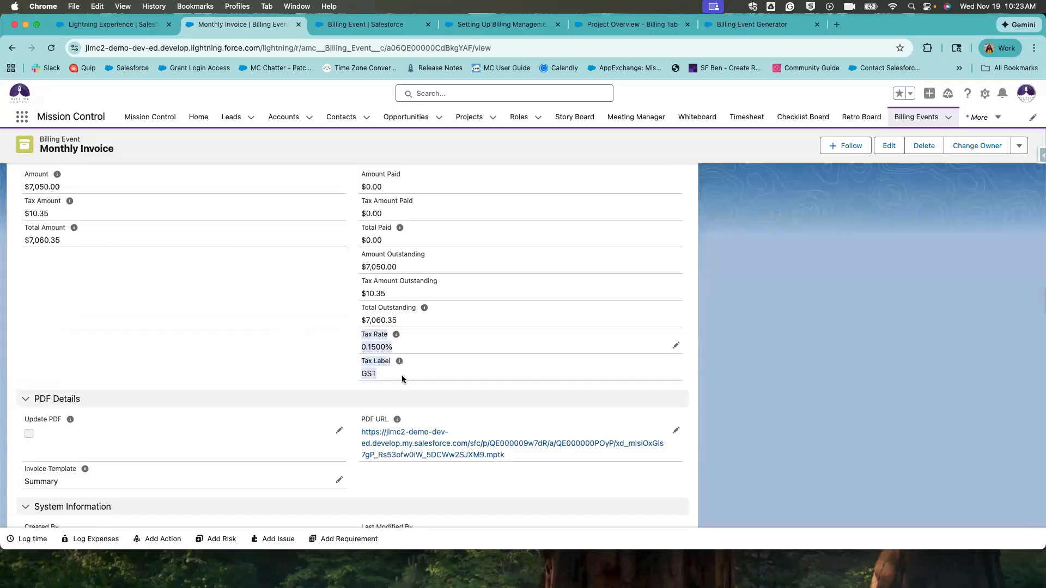
scroll(377, 310, "down", 2)
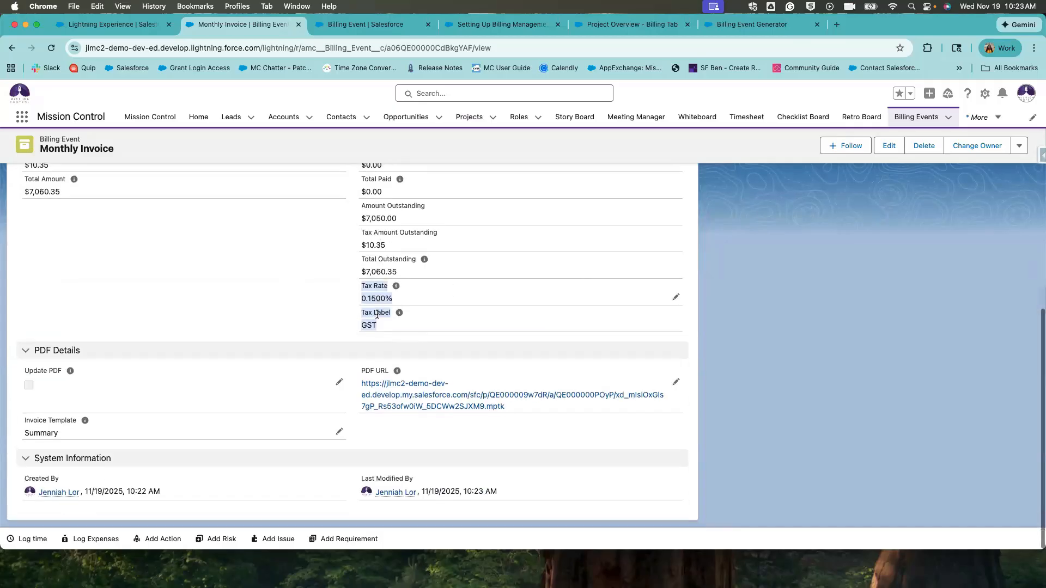
scroll(393, 218, "up", 1)
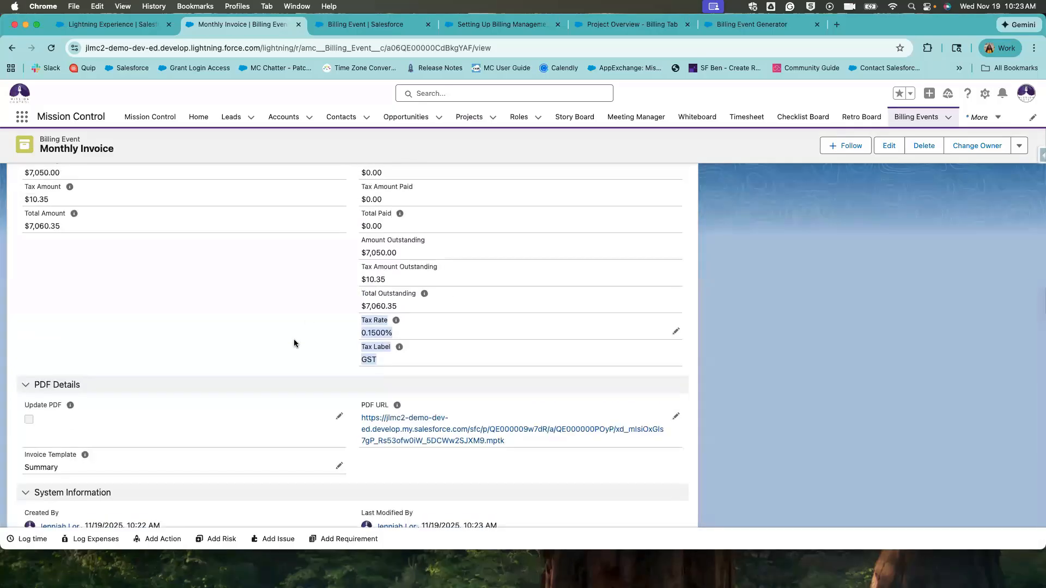
scroll(293, 339, "down", 2)
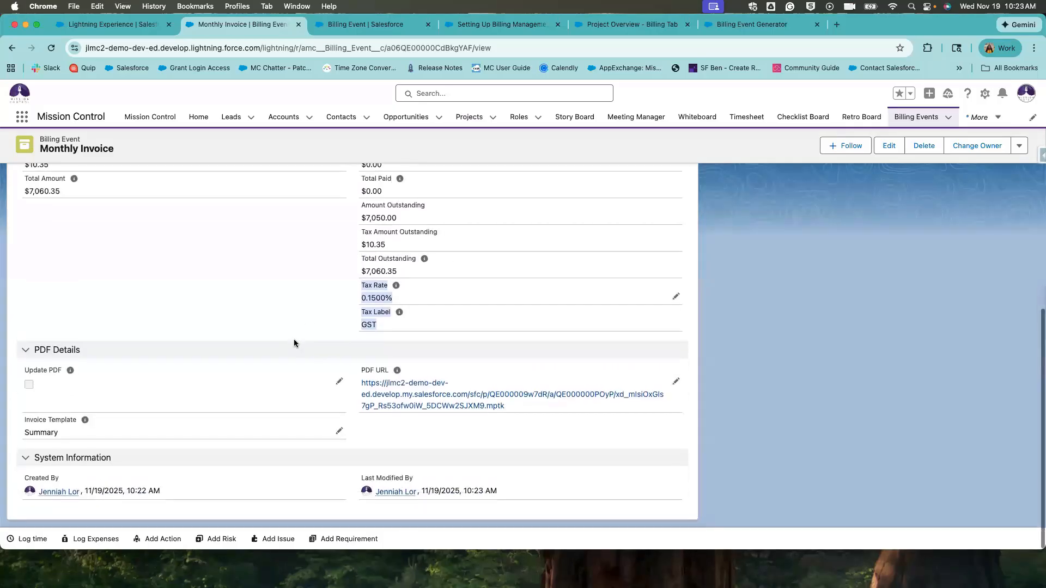
Keep the Invoice Template as Summary without saving, then open the invoice PDF.
left_click(84, 421)
left_click(338, 434)
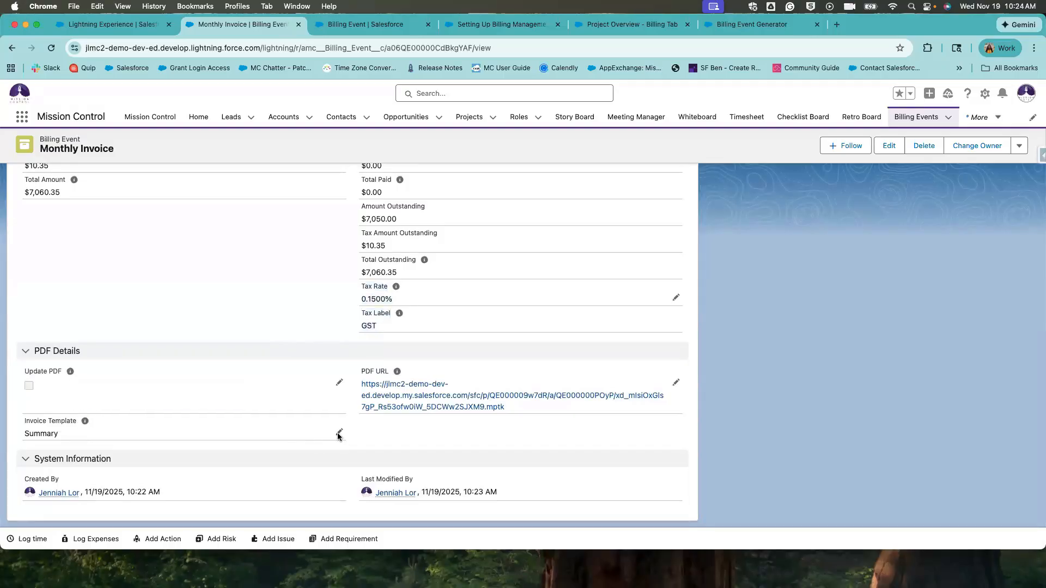
left_click(229, 446)
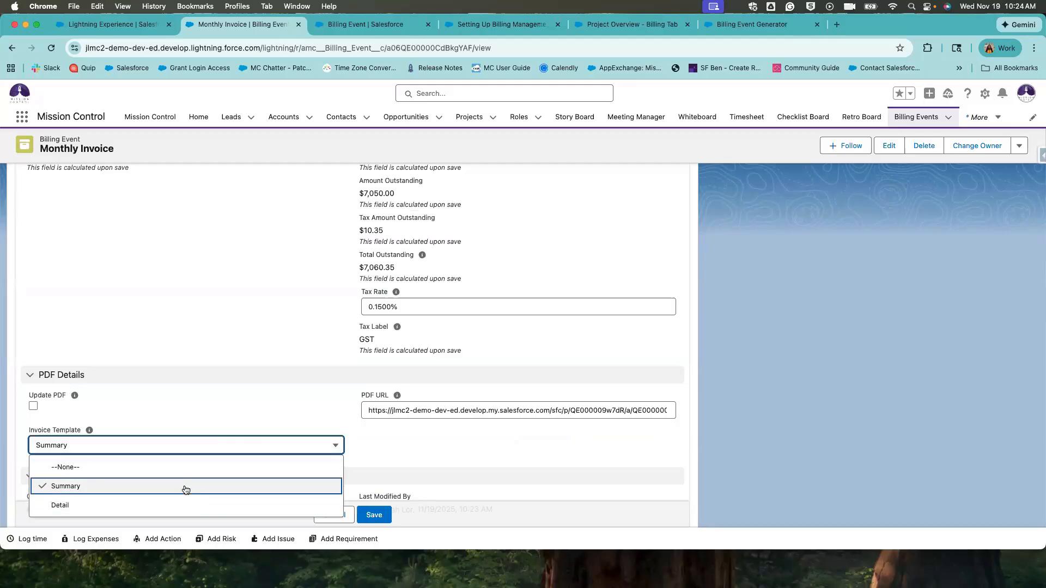
left_click(383, 438)
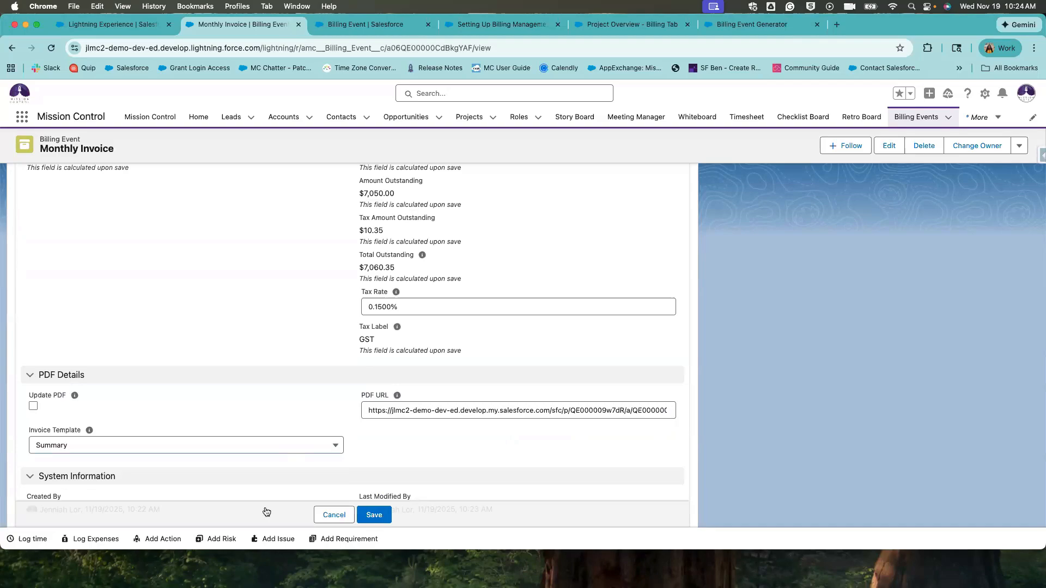
left_click(289, 446)
left_click(471, 434)
left_click(335, 515)
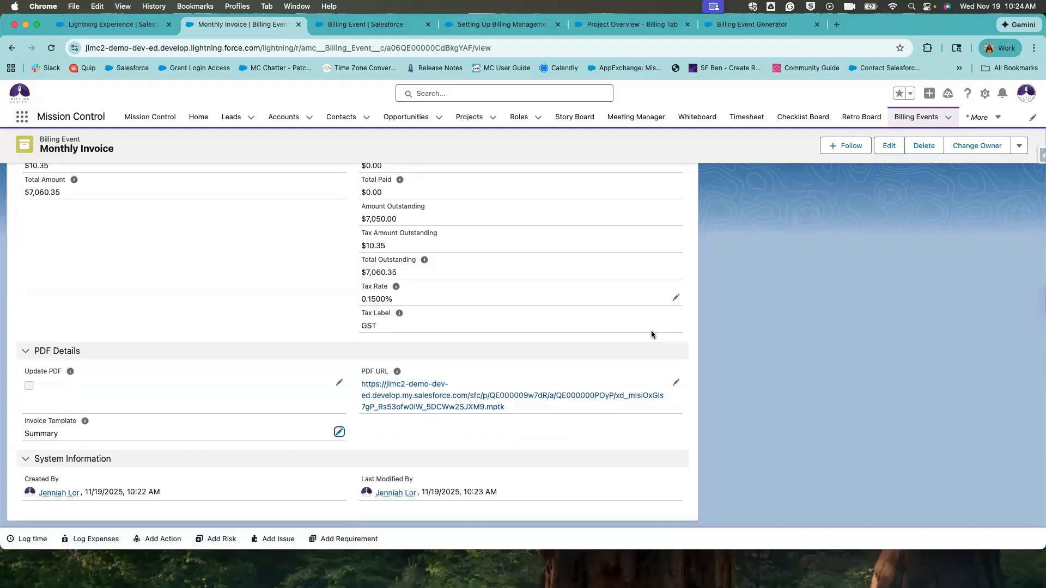
left_click(414, 407)
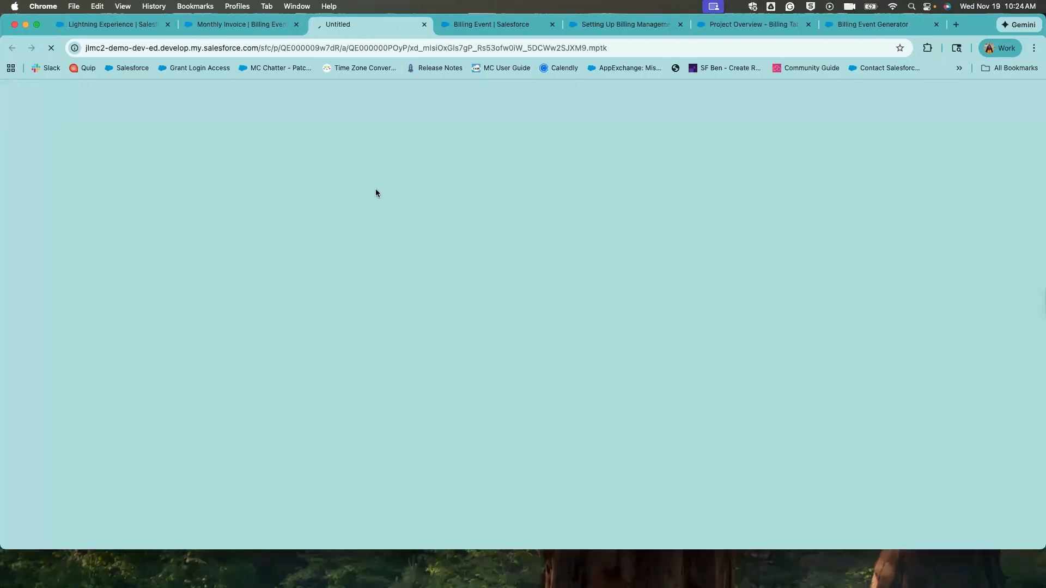
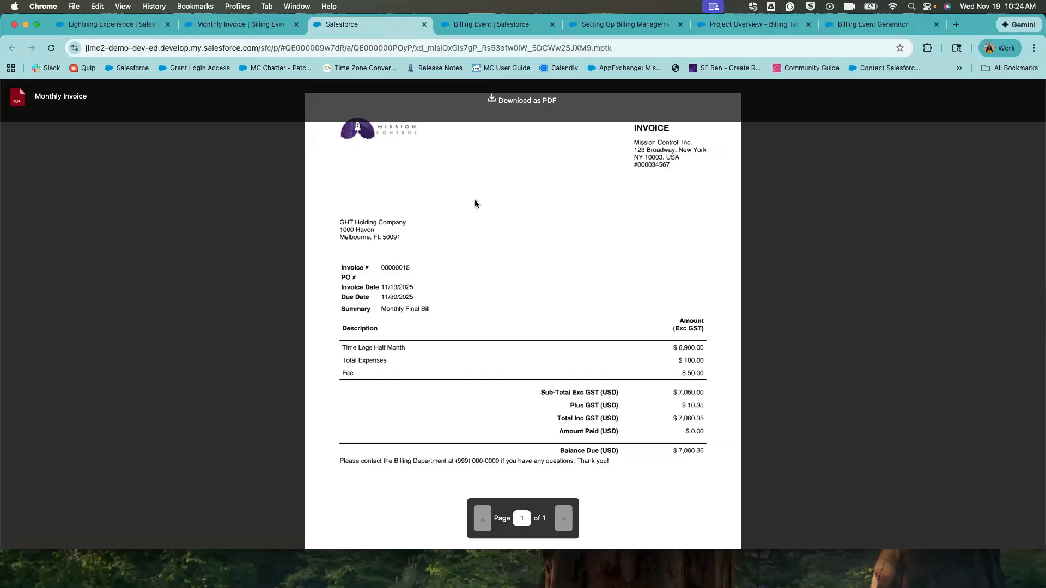
Review the PDF Generation description on the Mission Control Console settings page.
left_click(110, 27)
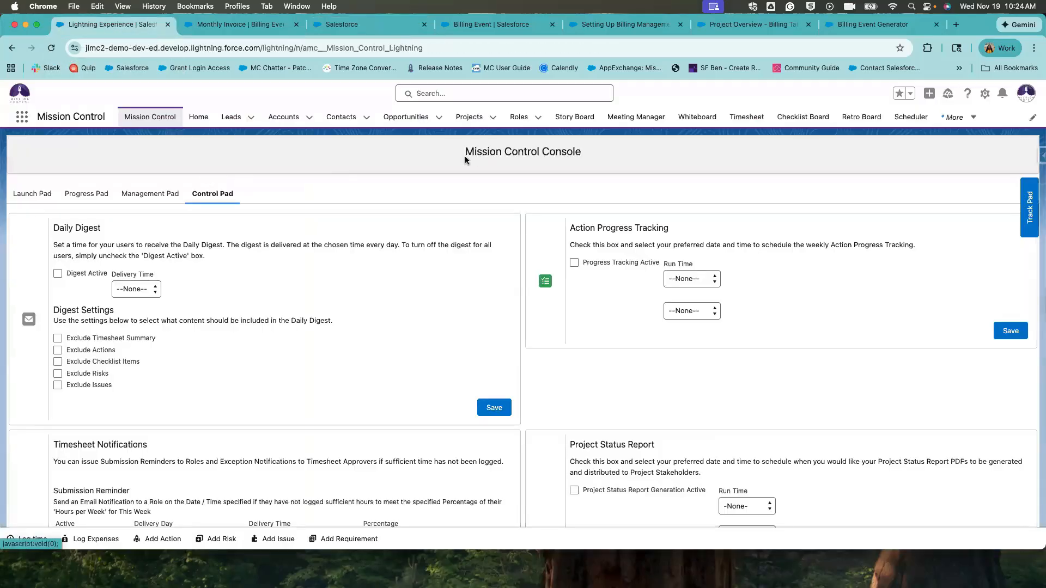
scroll(433, 358, "down", 5)
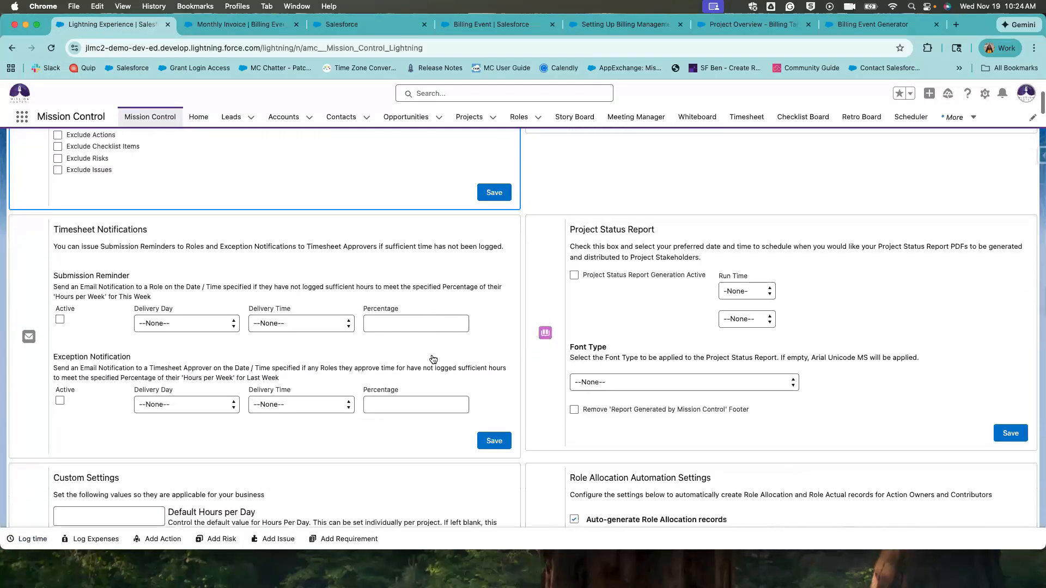
scroll(433, 359, "down", 20)
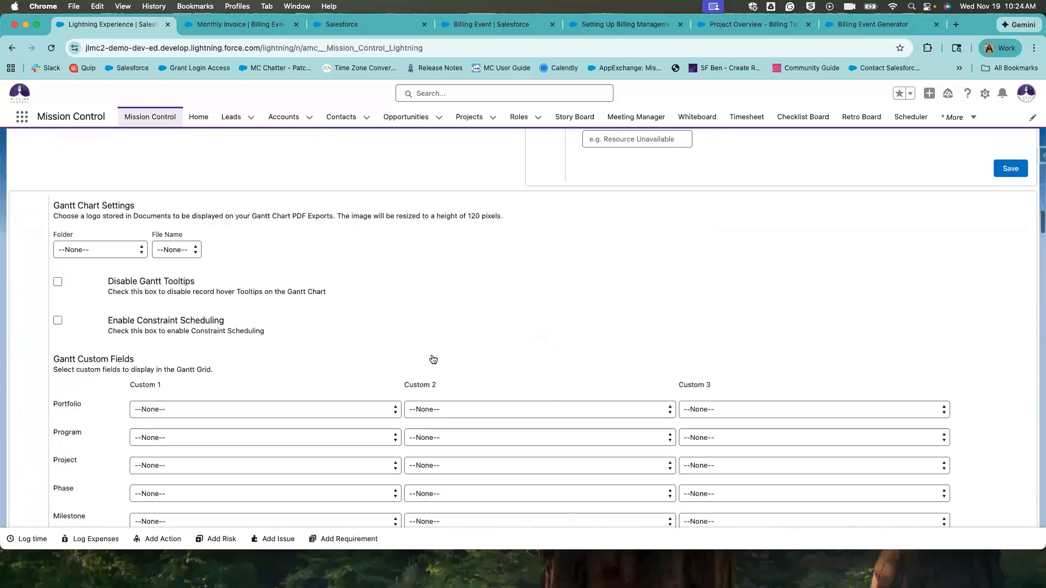
scroll(433, 359, "down", 15)
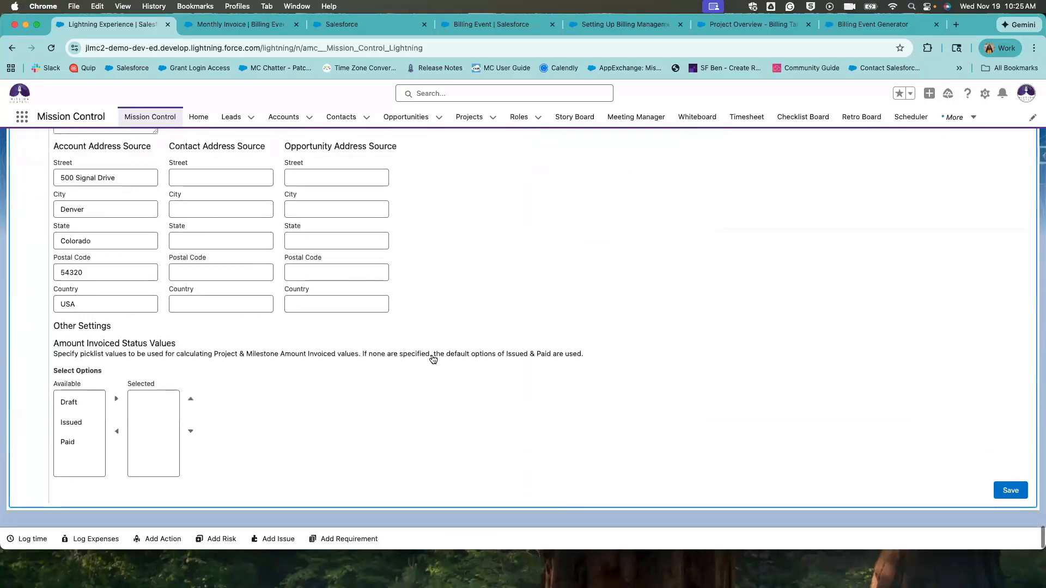
scroll(433, 358, "up", 8)
scroll(433, 359, "up", 5)
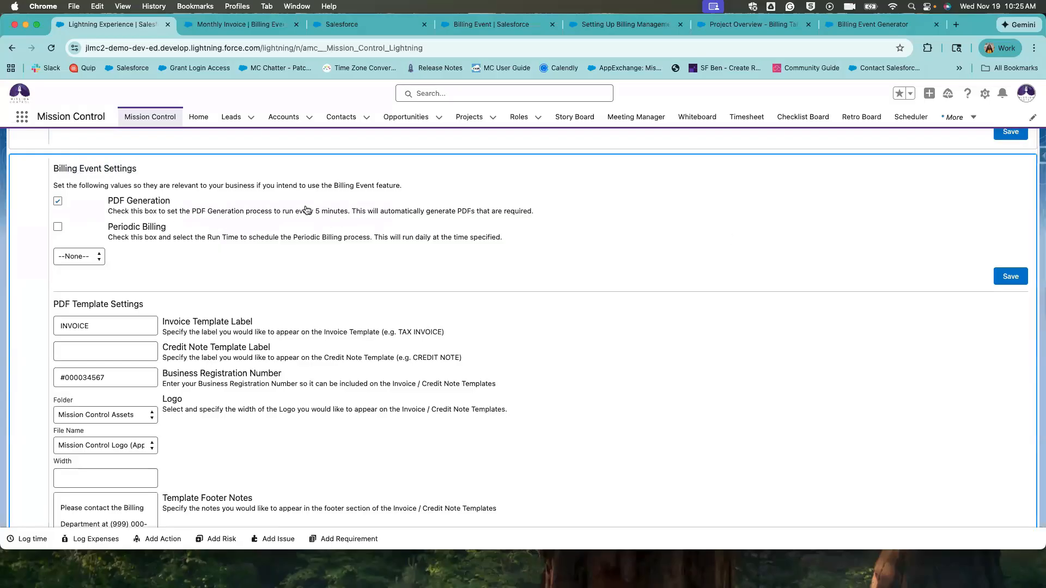
left_click_drag(351, 213, 350, 207)
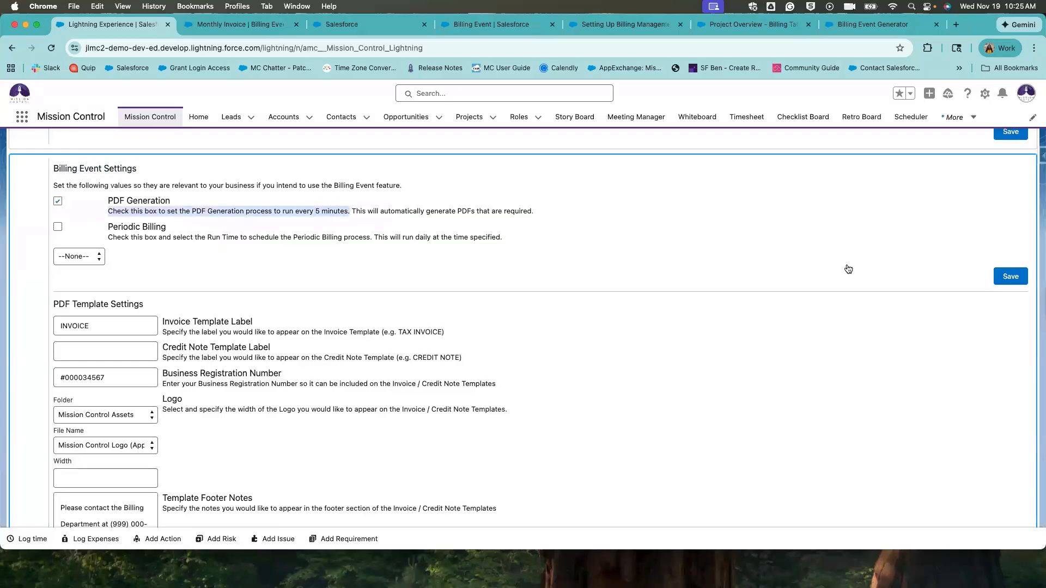
left_click(518, 369)
scroll(520, 372, "down", 1)
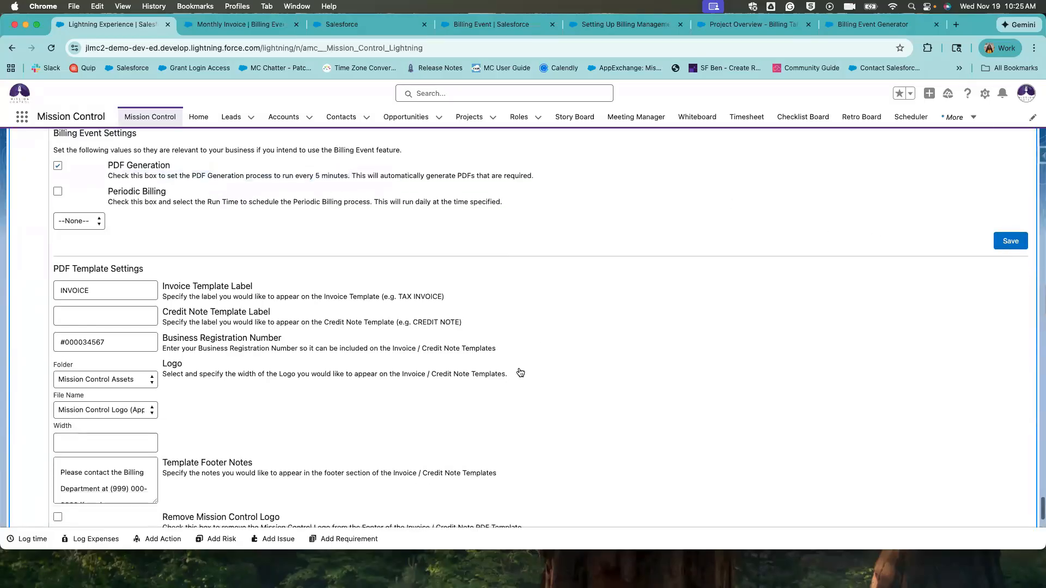
left_click(371, 28)
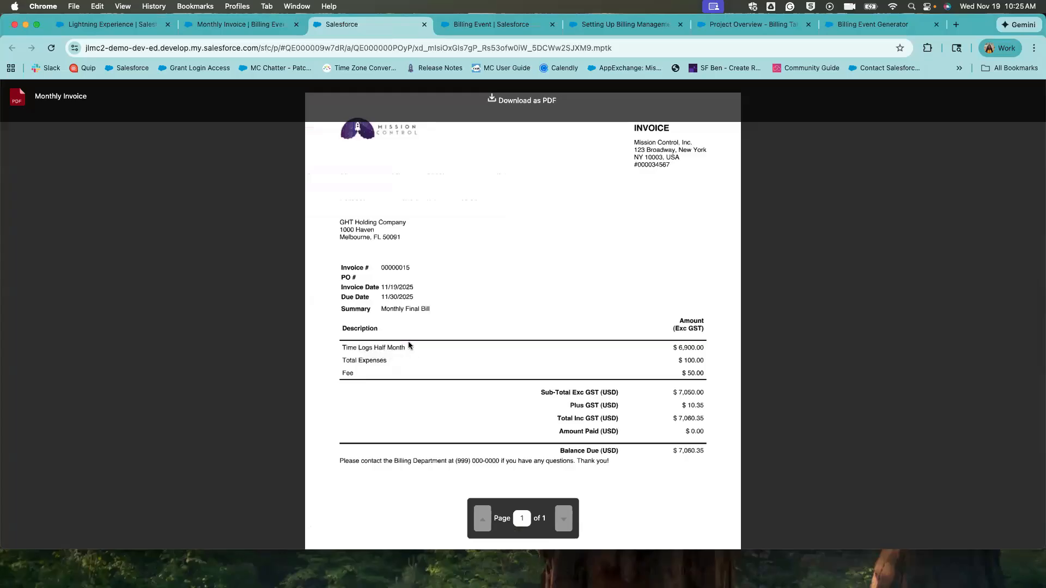
Open the Time Logs billing item from the Monthly Invoice's related billing items.
left_click(240, 25)
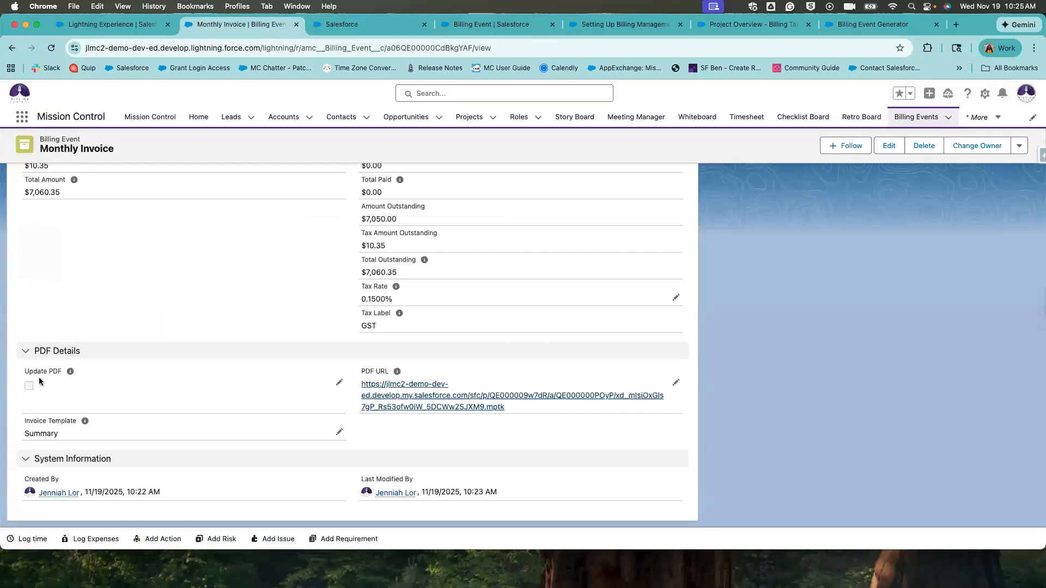
left_click(1019, 146)
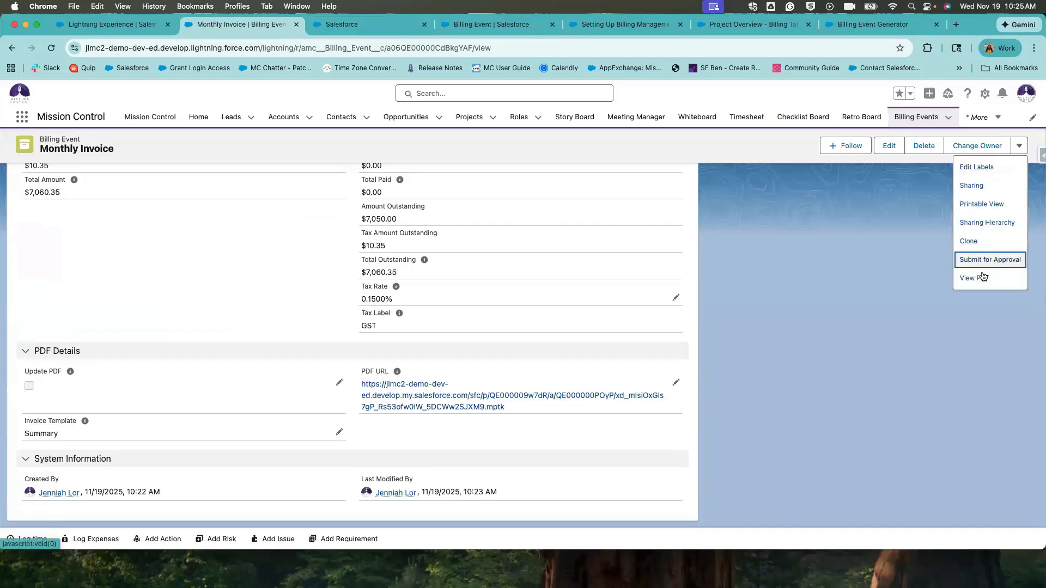
scroll(354, 296, "up", 3)
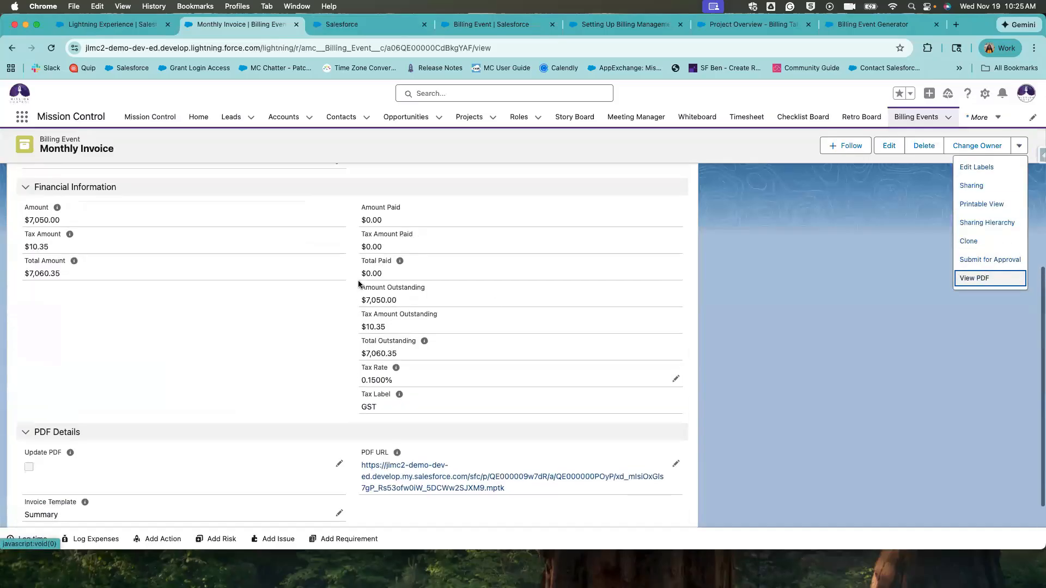
scroll(28, 217, "up", 5)
left_click(38, 234)
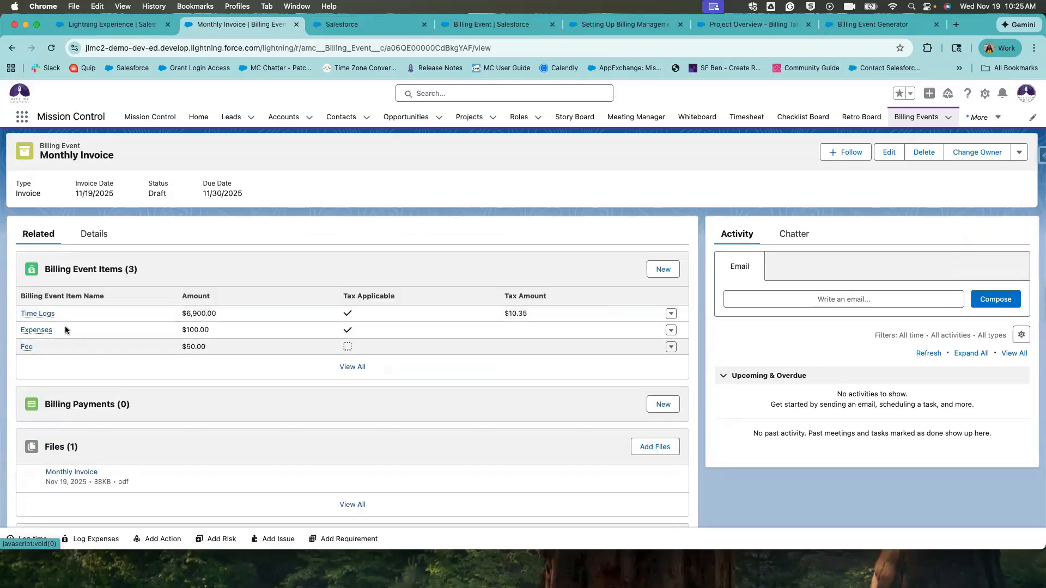
left_click(38, 314)
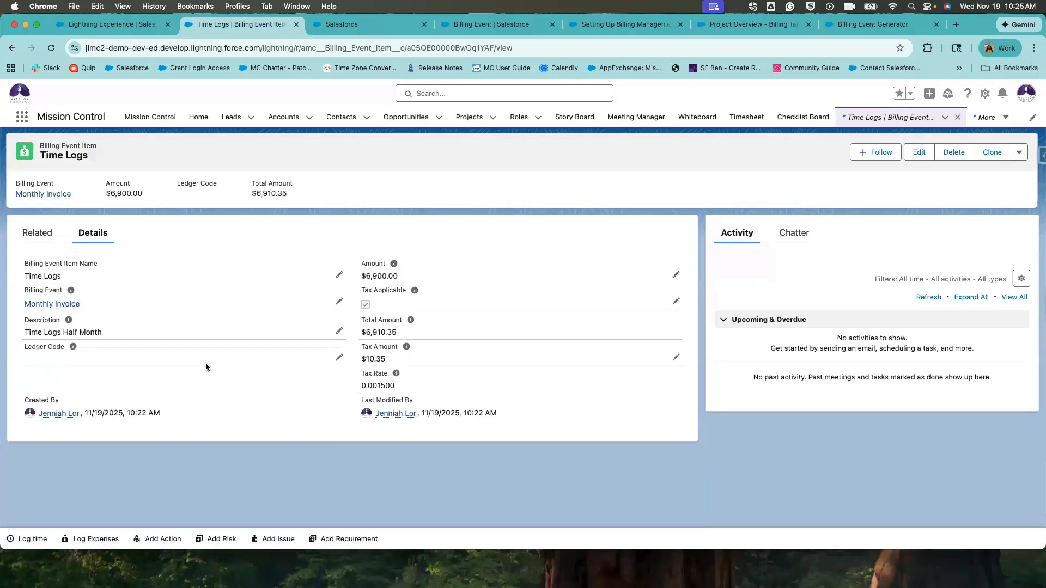
Remove 'Half Month' from the Time Logs description, save, and return to the Monthly Invoice.
left_click(336, 338)
left_click_drag(202, 360, 72, 360)
type("[")
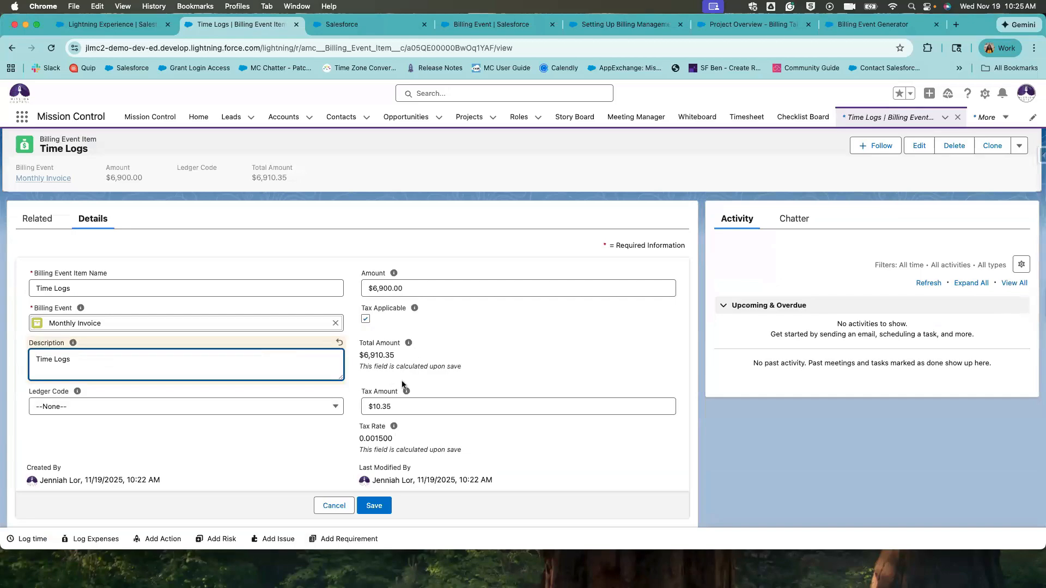
left_click(375, 506)
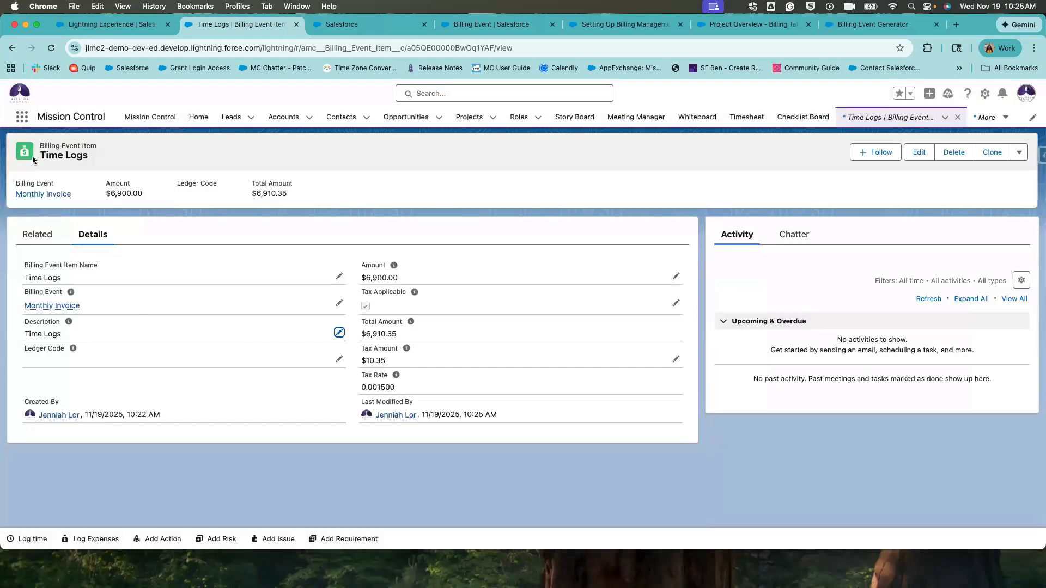
left_click(64, 306)
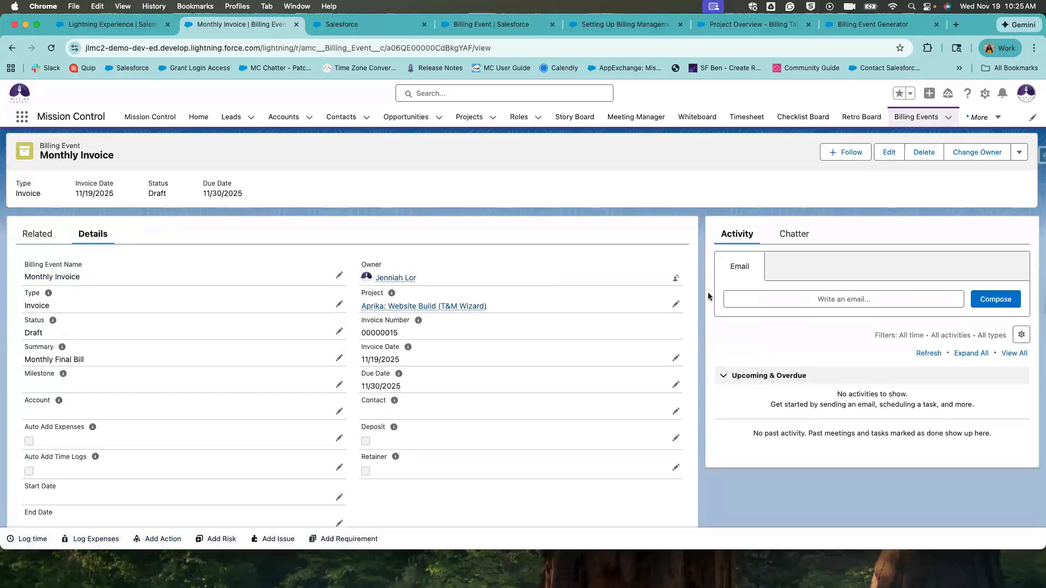
Open the regenerated Monthly Invoice PDF and check its Time Logs line.
left_click(1021, 154)
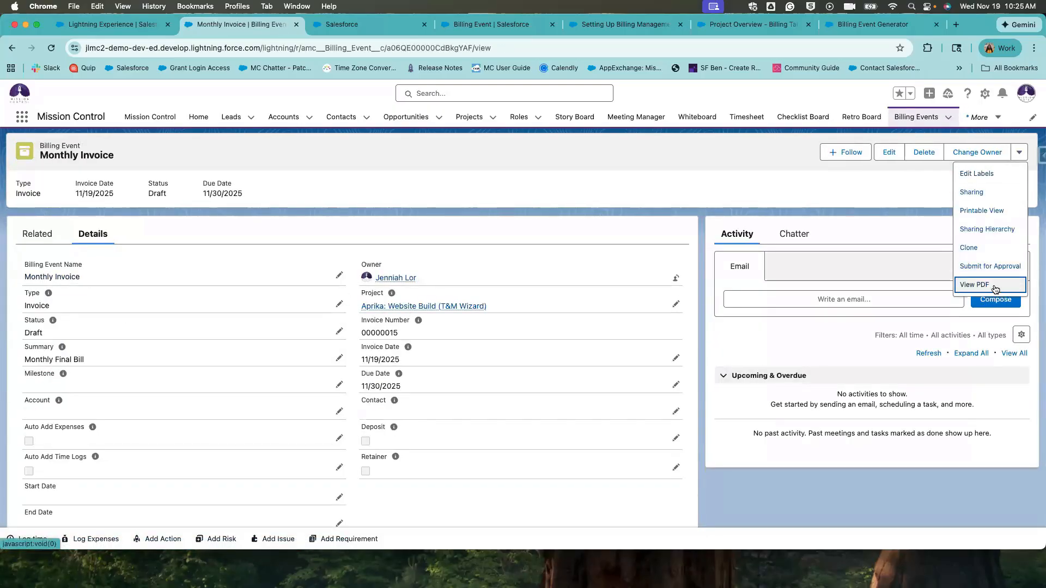
left_click(995, 289)
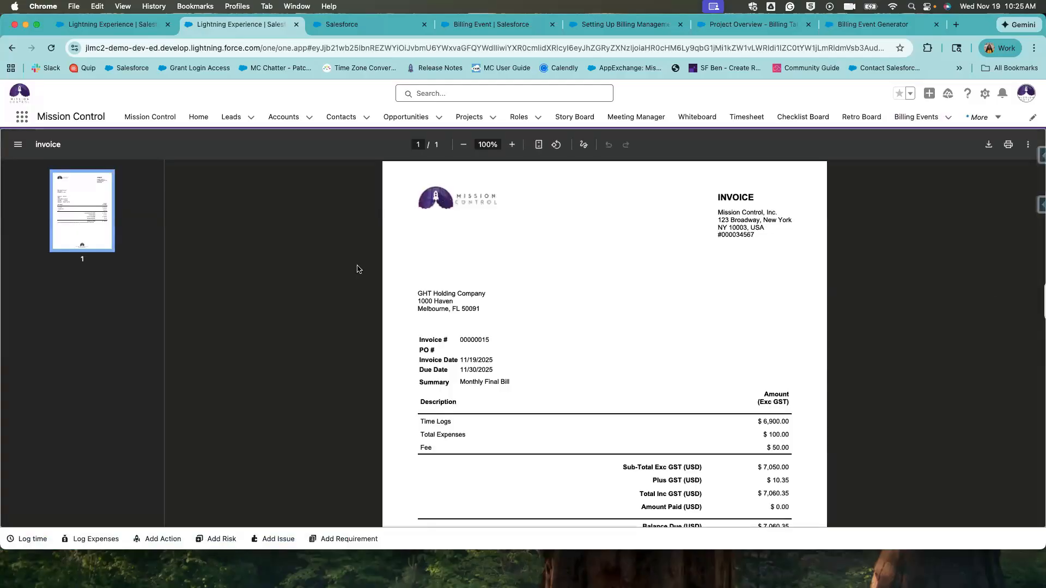
scroll(480, 324, "down", 4)
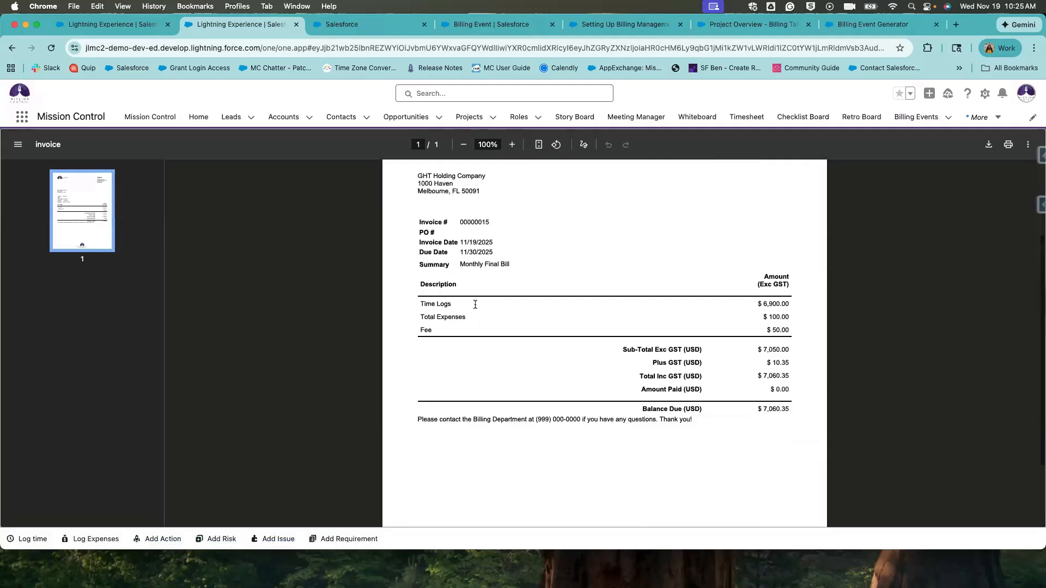
triple_click(452, 303)
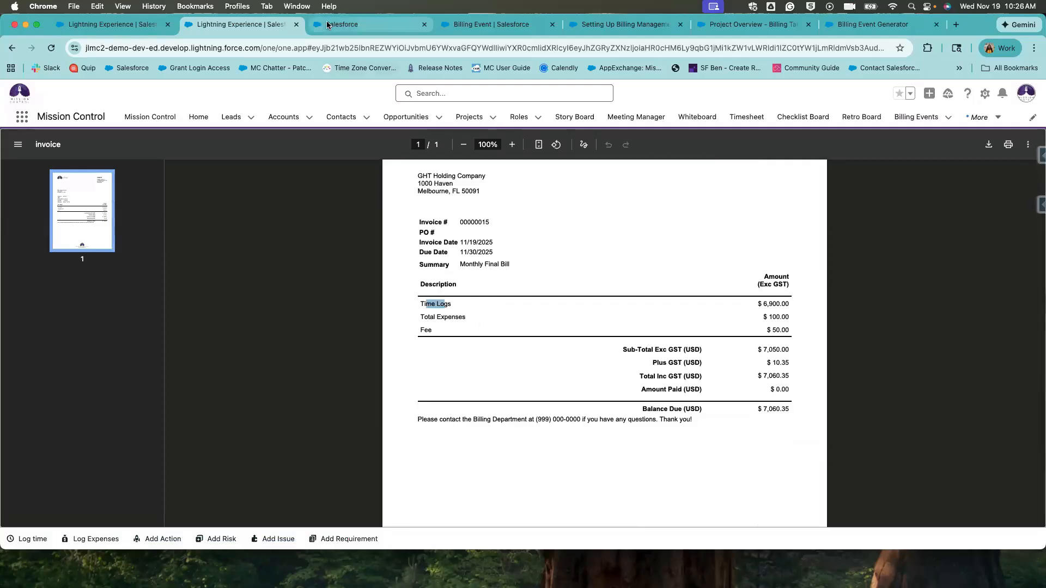
left_click(349, 24)
left_click(264, 25)
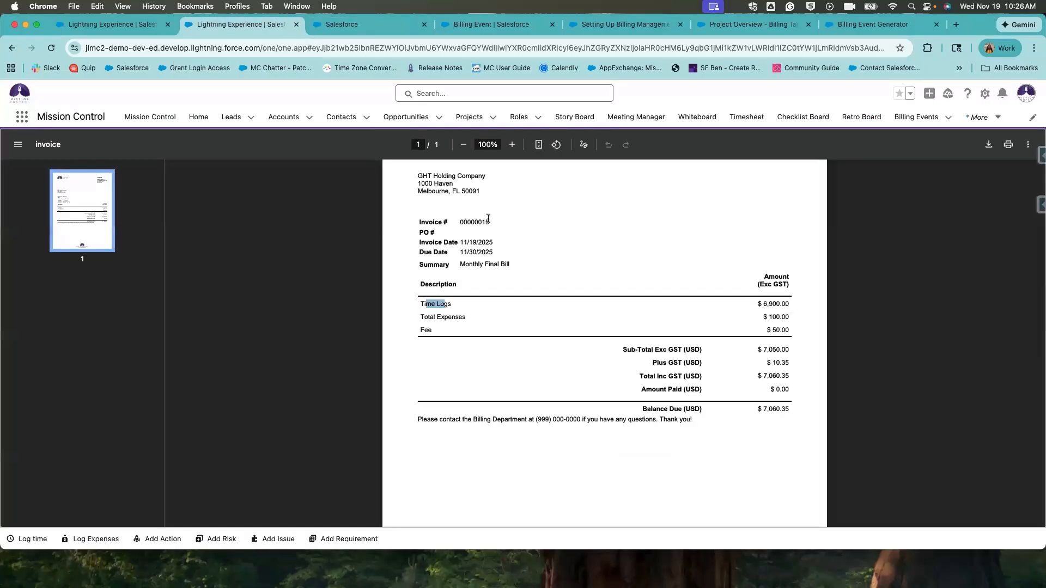
scroll(564, 327, "up", 2)
Compare against the earlier preview, close the outdated tab, and return to the invoice record.
left_click(358, 30)
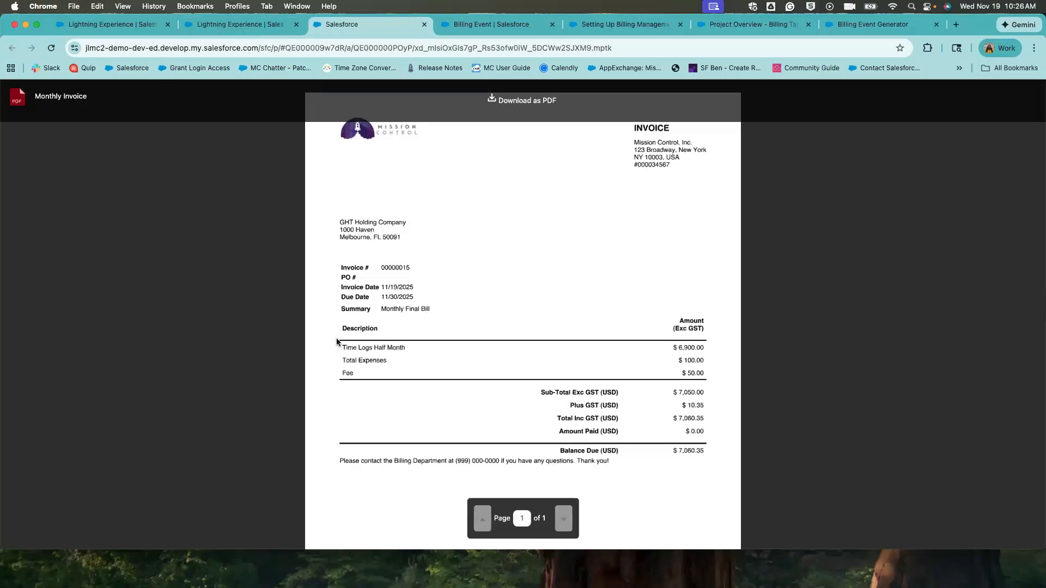
scroll(453, 394, "down", 2)
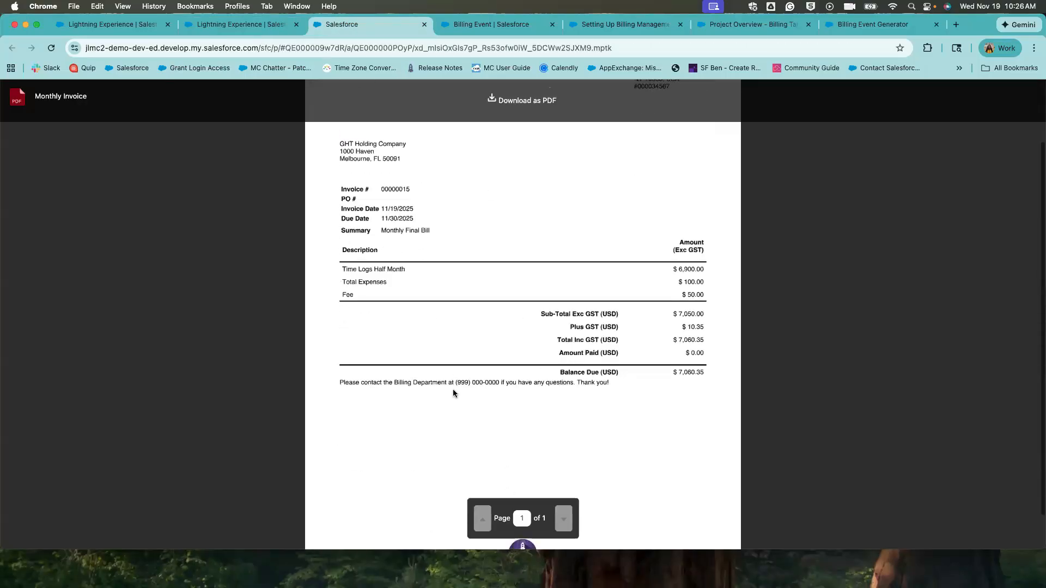
scroll(480, 318, "up", 2)
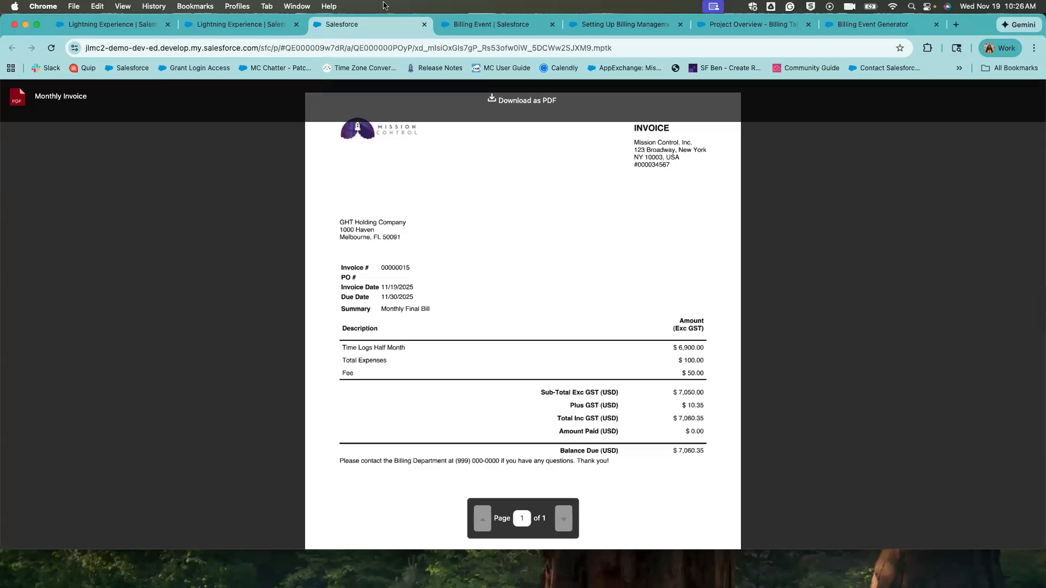
left_click(257, 27)
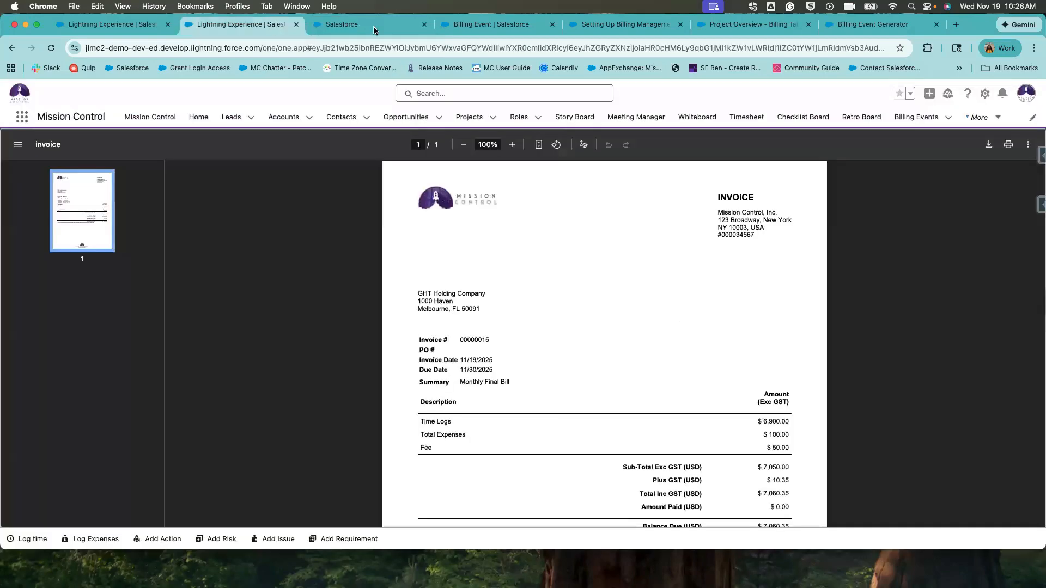
left_click(424, 25)
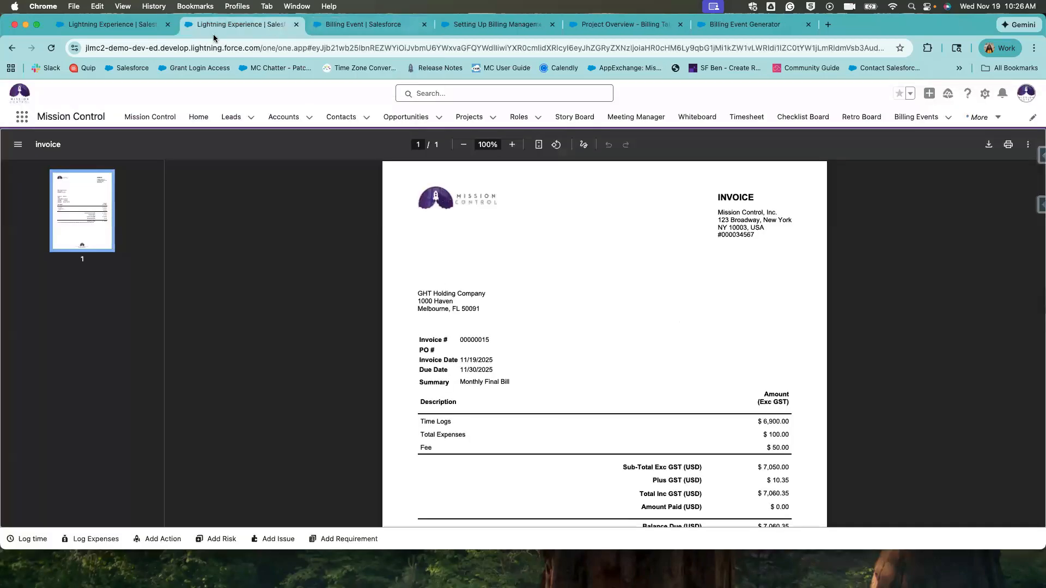
left_click(10, 49)
scroll(349, 335, "down", 10)
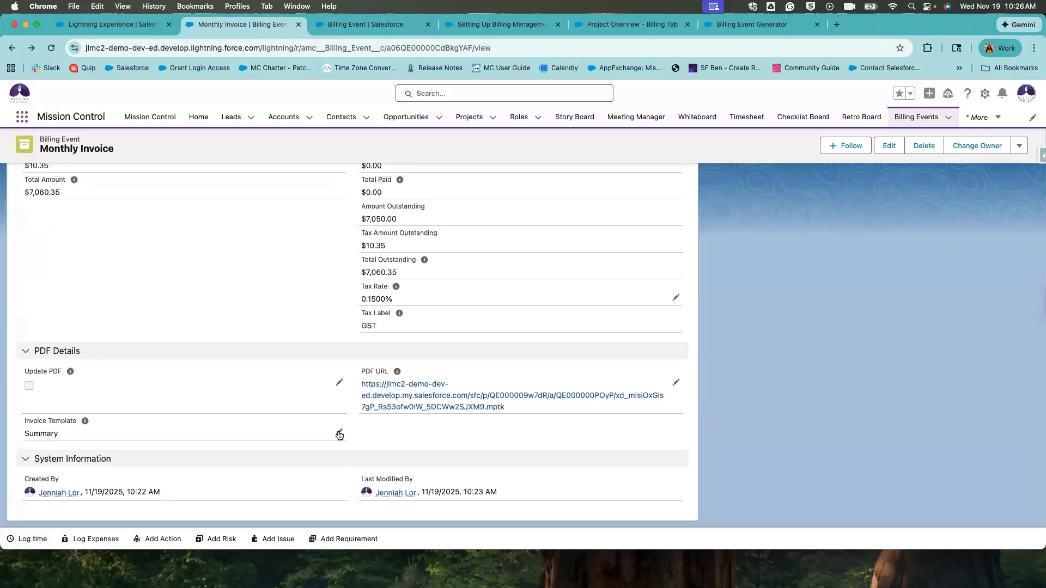
Switch the Invoice Template to Detail, save, and view the invoice PDF.
left_click(339, 434)
left_click(273, 444)
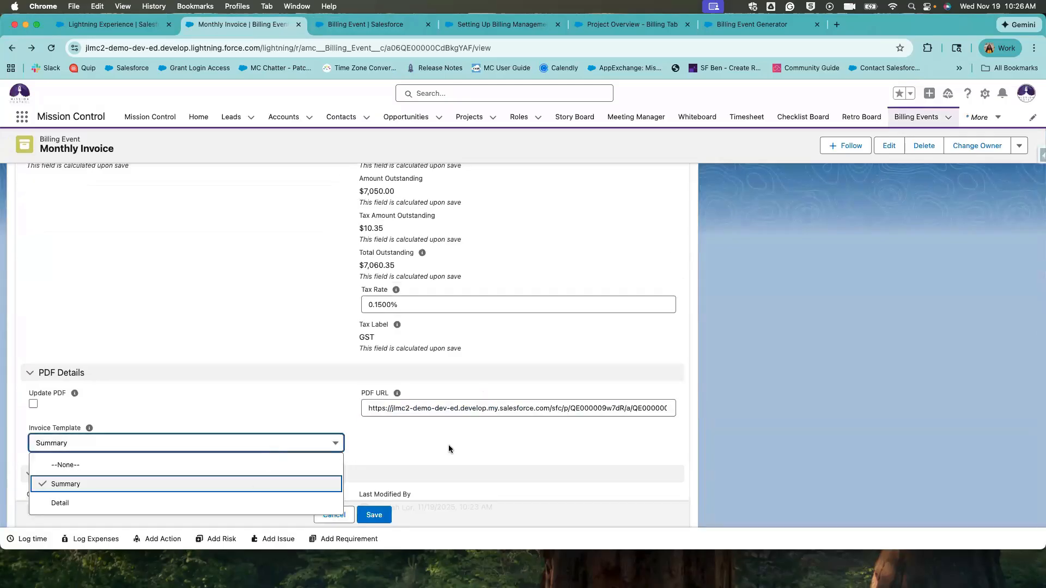
left_click(252, 501)
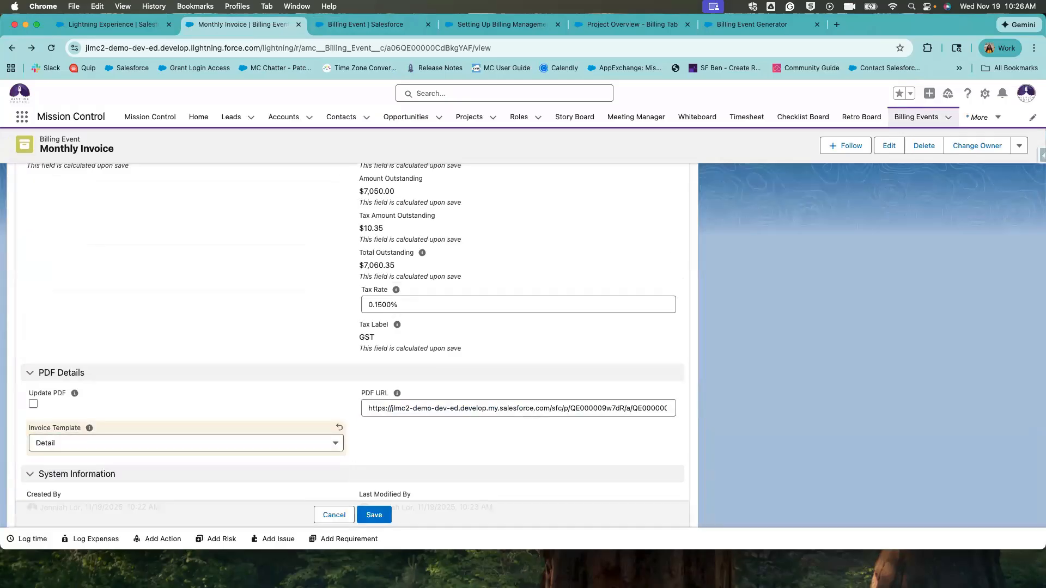
left_click(374, 515)
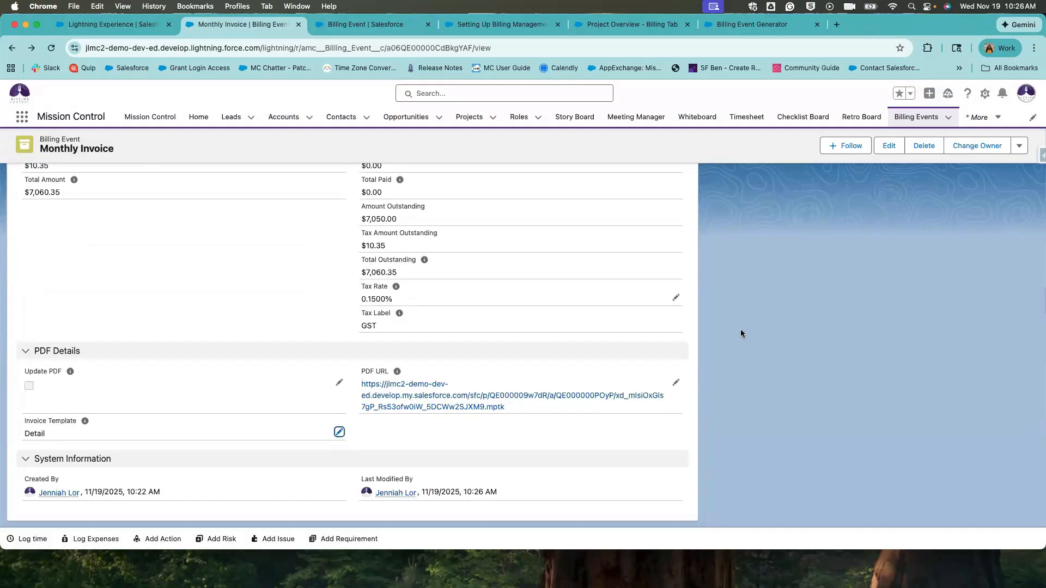
left_click(1020, 146)
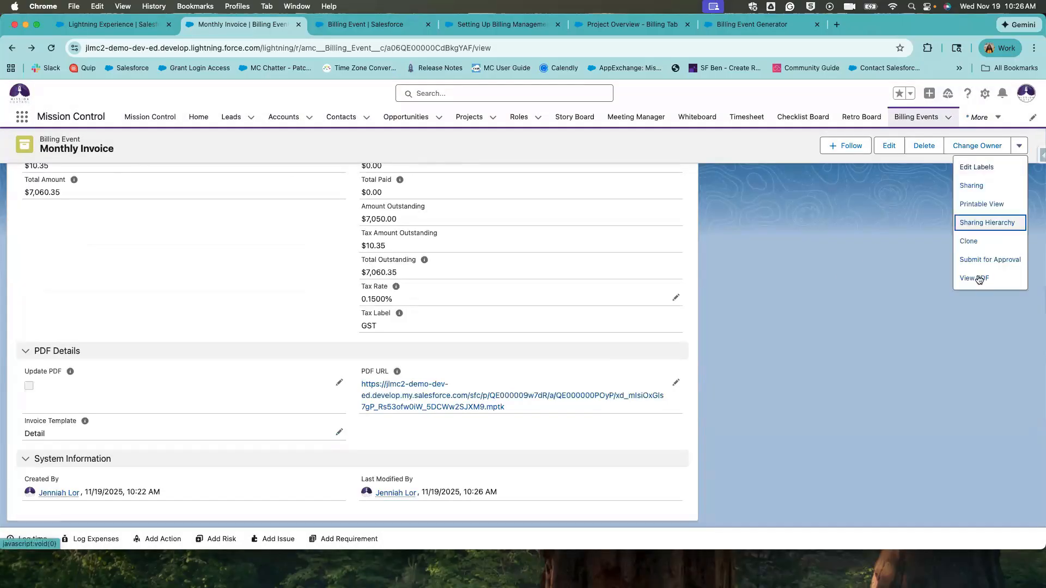
left_click(978, 277)
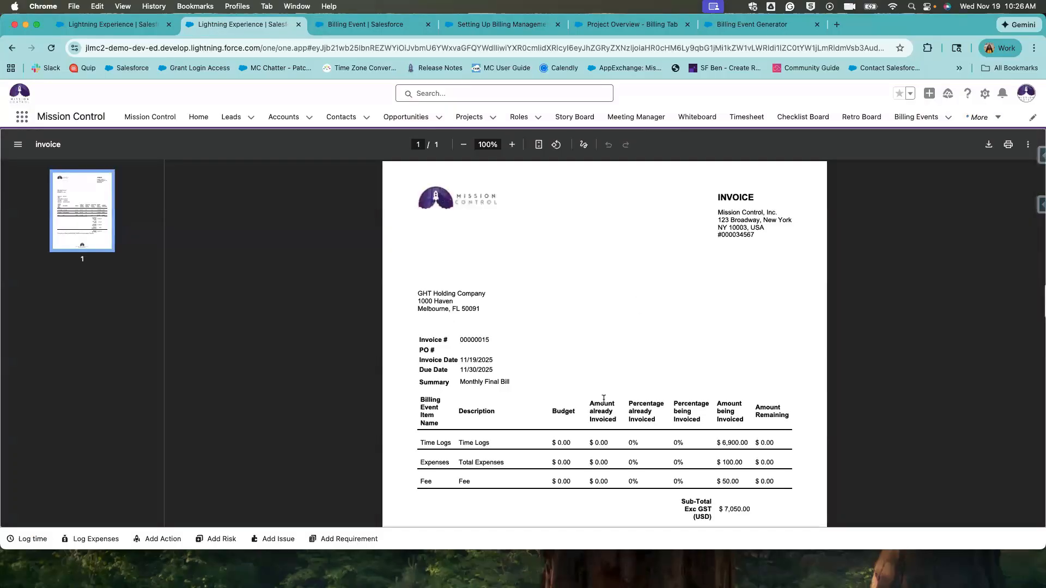
Check the Detail PDF's Budget and already-invoiced columns.
scroll(443, 376, "down", 2)
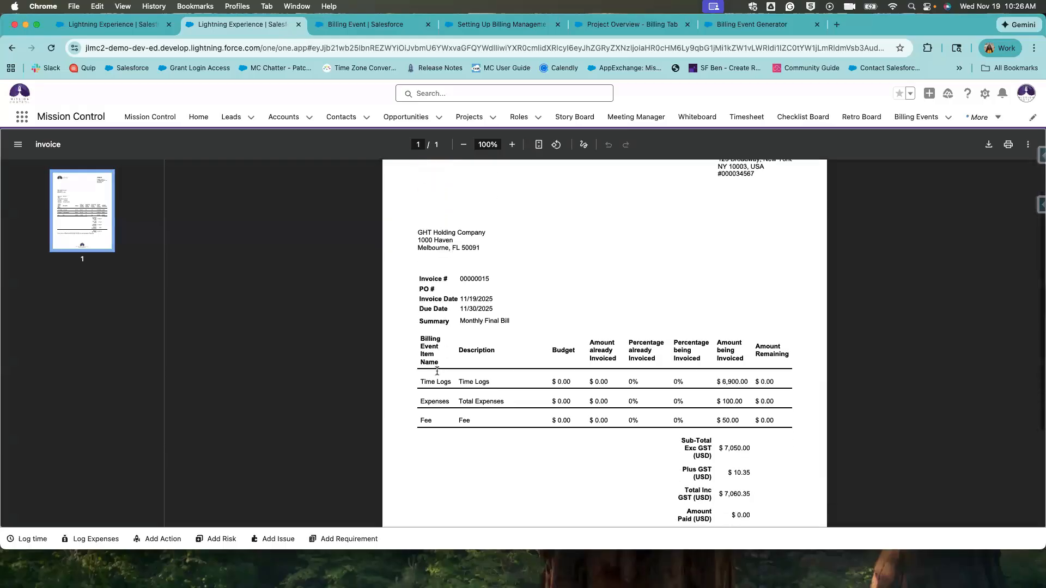
left_click_drag(422, 318, 426, 371)
left_click(427, 369)
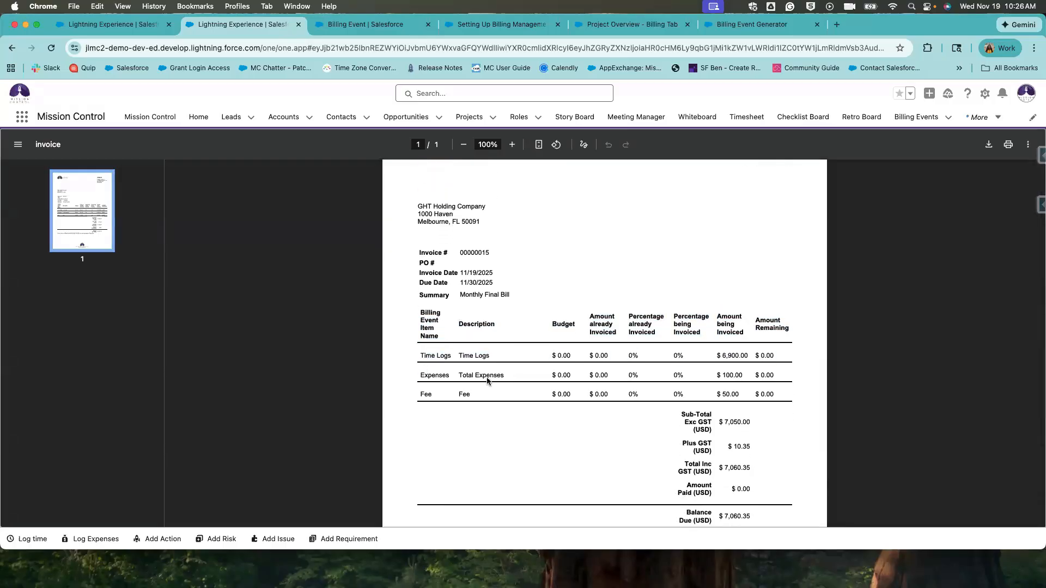
left_click_drag(565, 325, 532, 357)
left_click(562, 342)
left_click_drag(594, 316, 602, 394)
left_click(620, 392)
Review the Time Logs, Expenses and Fee rows' budgets, percentages and amounts, 6,900.00 to 50.00.
left_click_drag(688, 356, 527, 349)
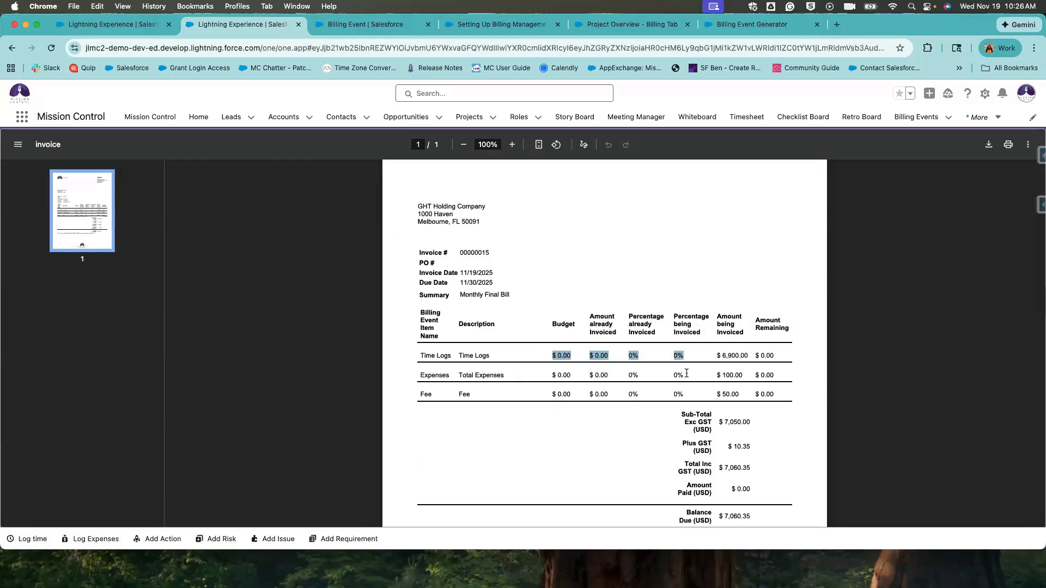
left_click_drag(686, 373, 539, 371)
left_click(694, 398)
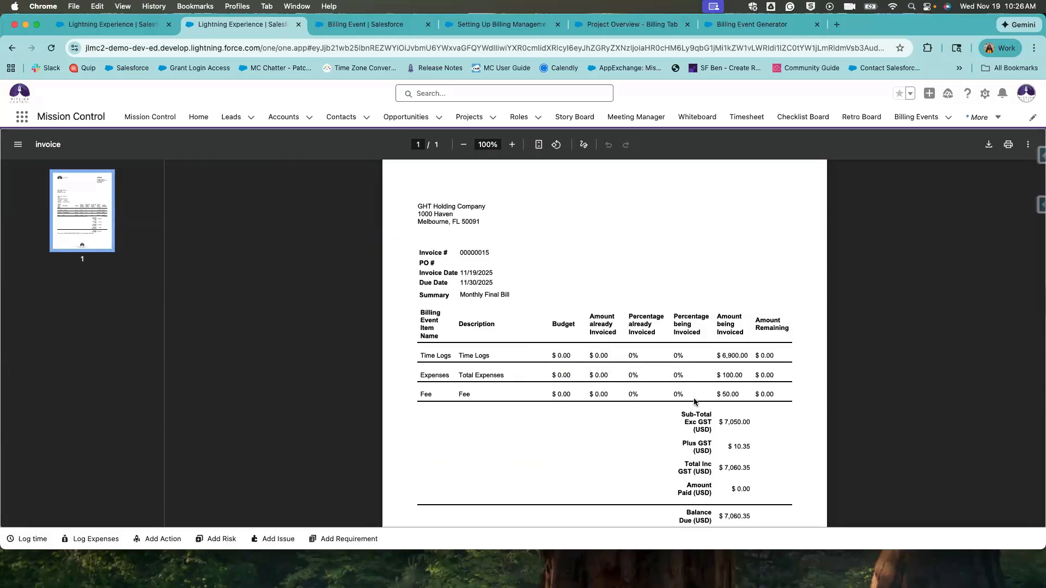
left_click_drag(694, 397, 539, 392)
left_click_drag(651, 378, 482, 370)
left_click(695, 380)
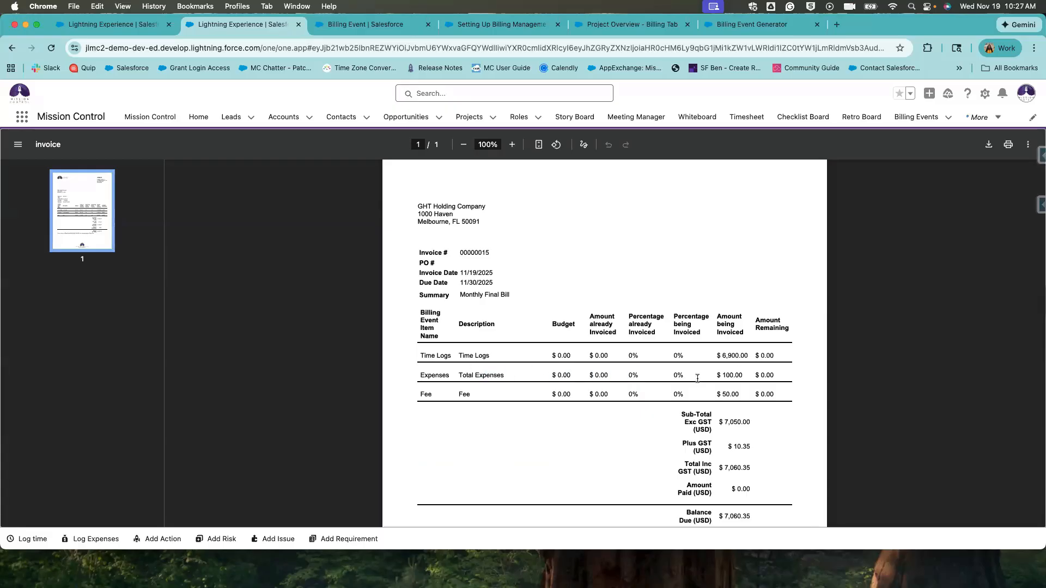
left_click_drag(729, 357, 734, 403)
left_click(718, 349)
left_click_drag(721, 355, 726, 394)
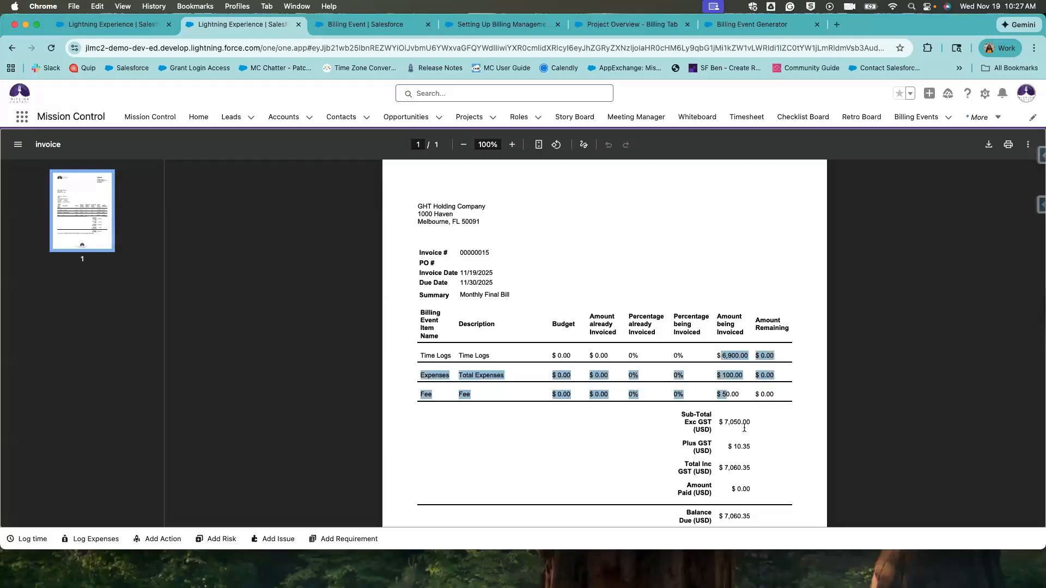
scroll(744, 428, "down", 2)
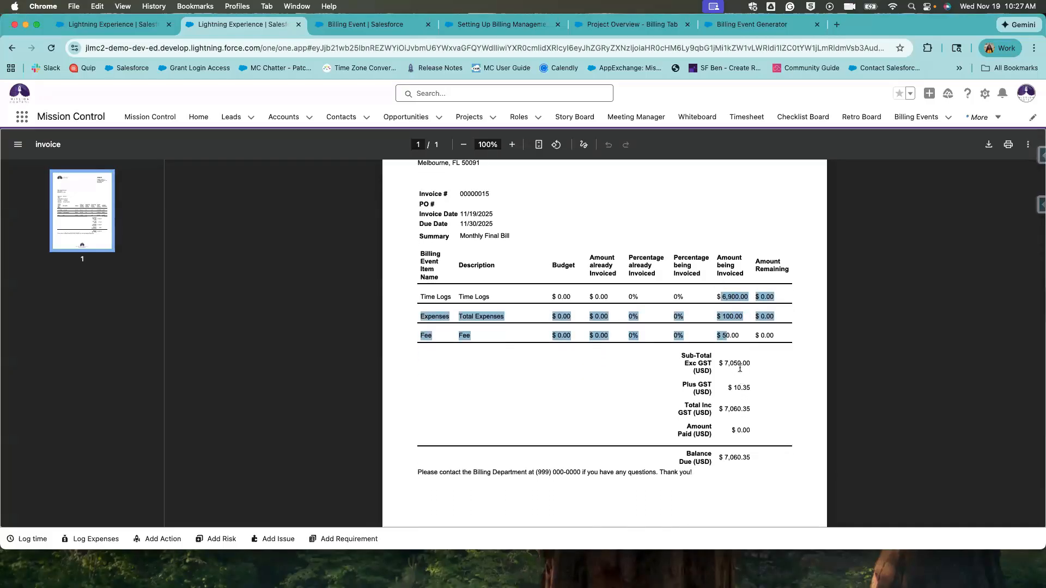
left_click(714, 366)
Confirm the $7,050.00 sub-total, $7,060.35 total including GST and $7,060.35 balance due.
left_click_drag(741, 367, 712, 373)
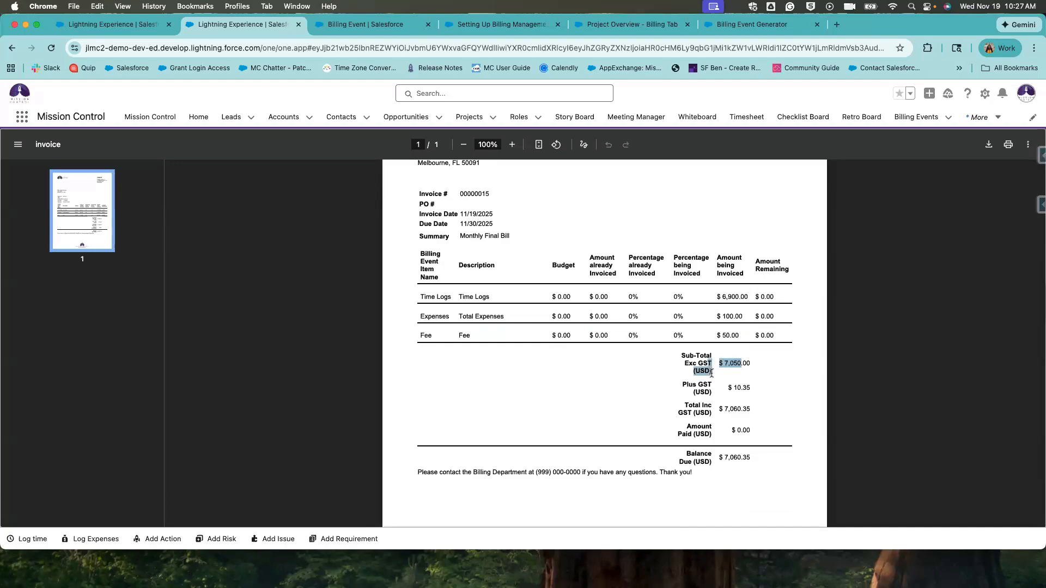
left_click_drag(753, 409, 706, 413)
left_click_drag(754, 458, 690, 459)
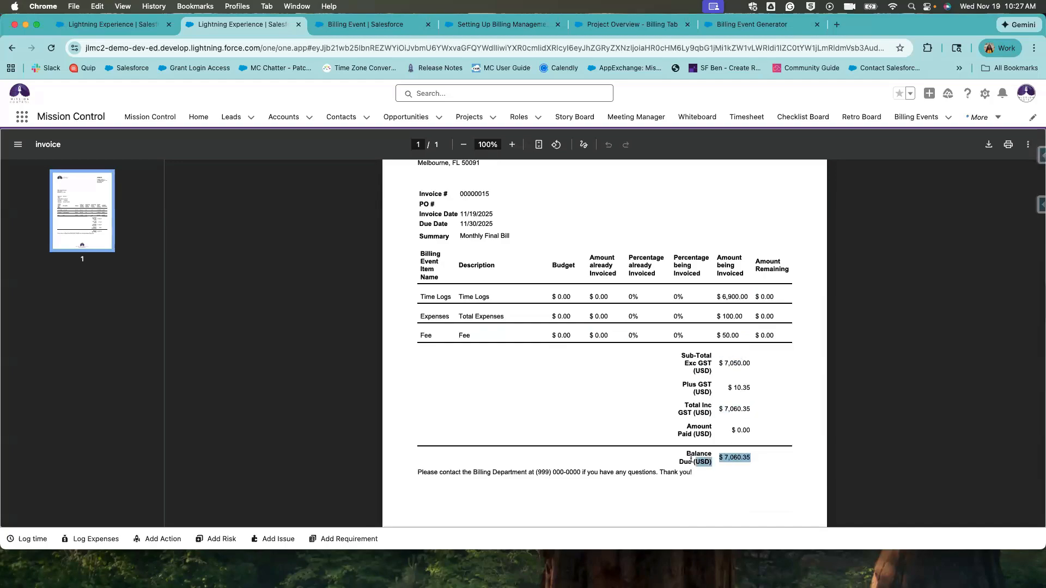
left_click(703, 485)
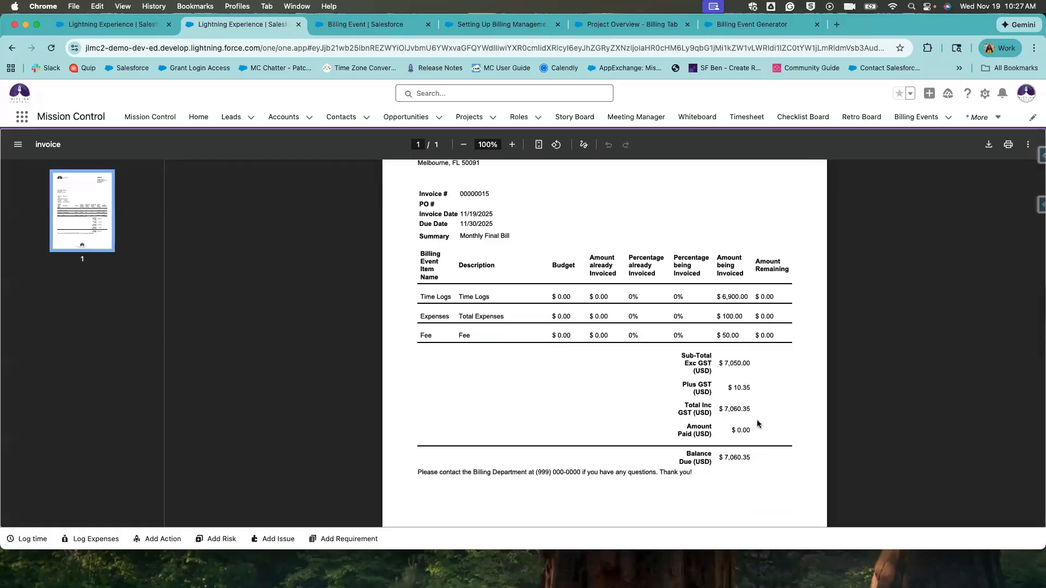
left_click_drag(718, 462, 706, 463)
scroll(688, 479, "down", 2)
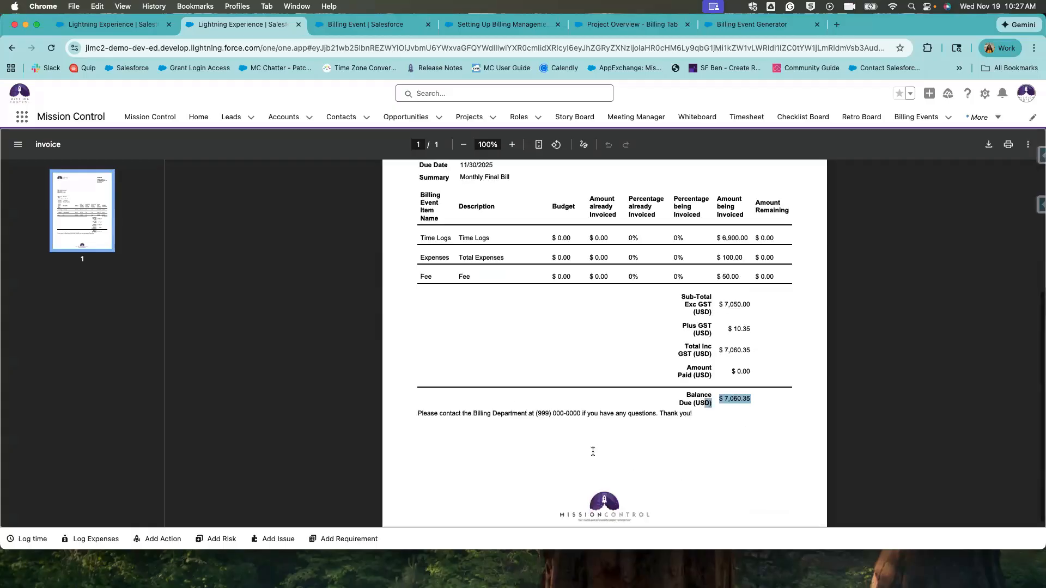
left_click(596, 468)
scroll(580, 456, "up", 2)
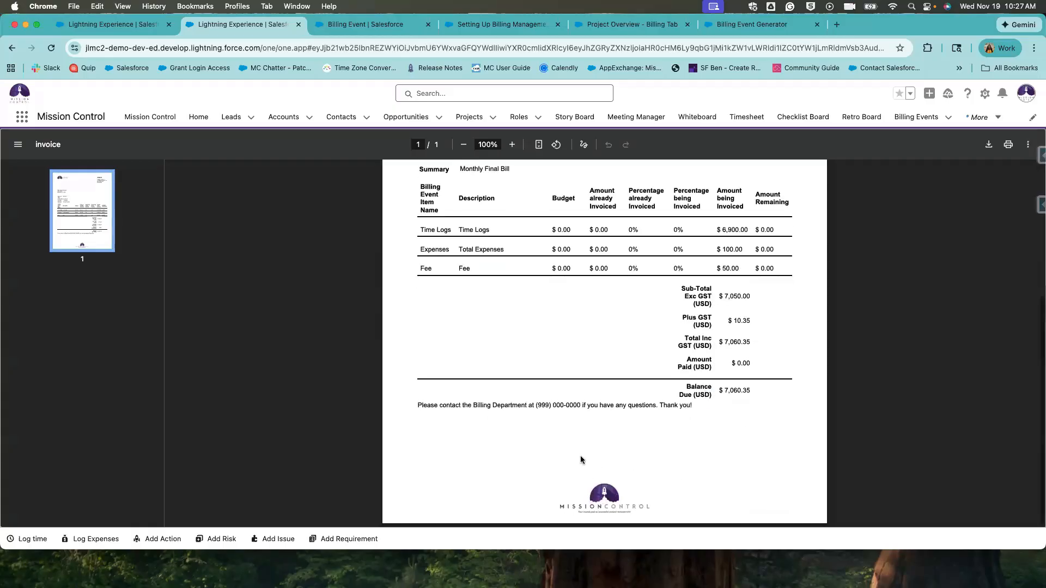
scroll(581, 459, "up", 5)
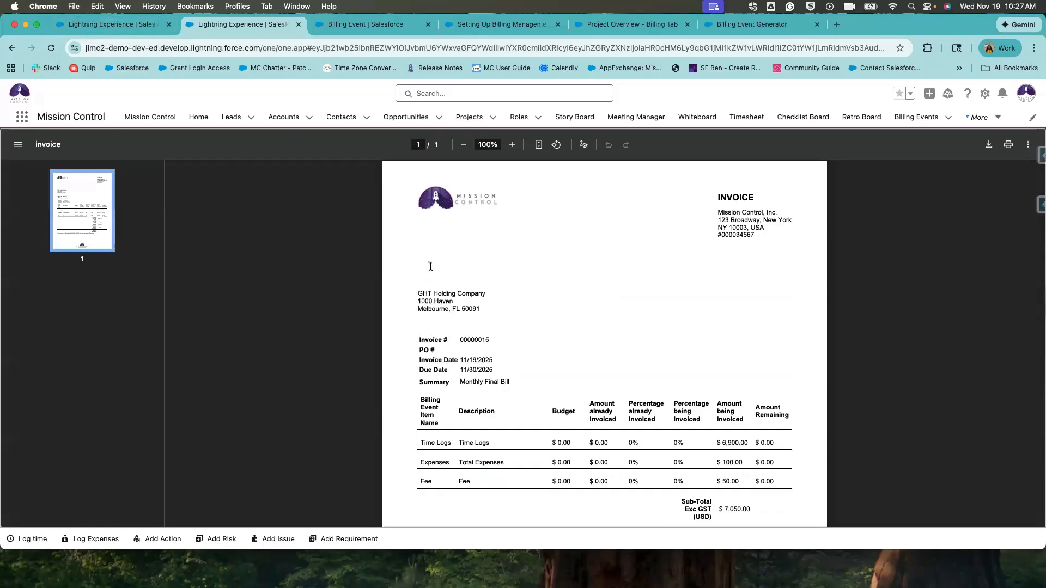
scroll(517, 368, "down", 5)
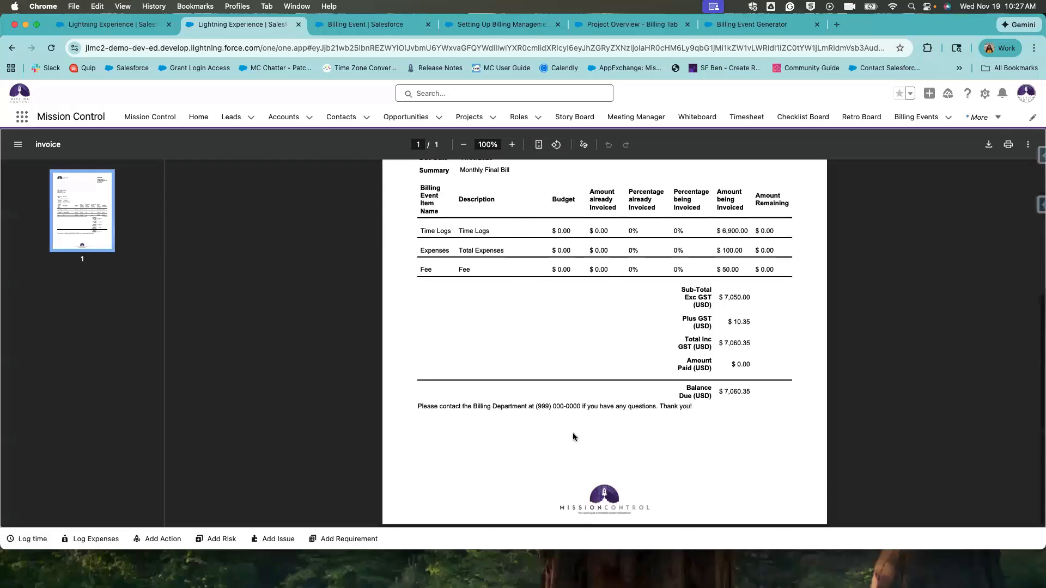
scroll(531, 301, "up", 3)
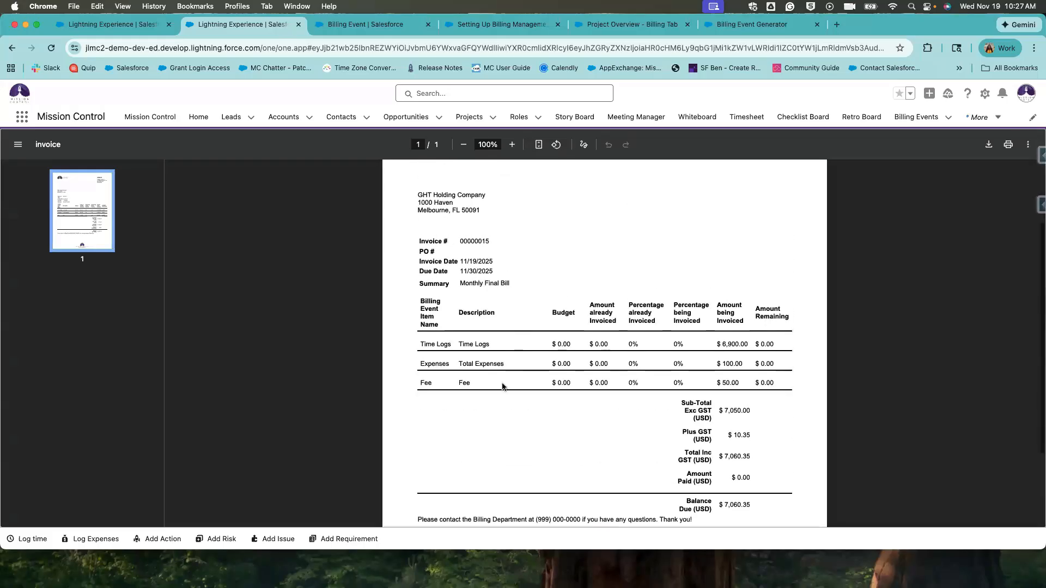
scroll(619, 430, "down", 2)
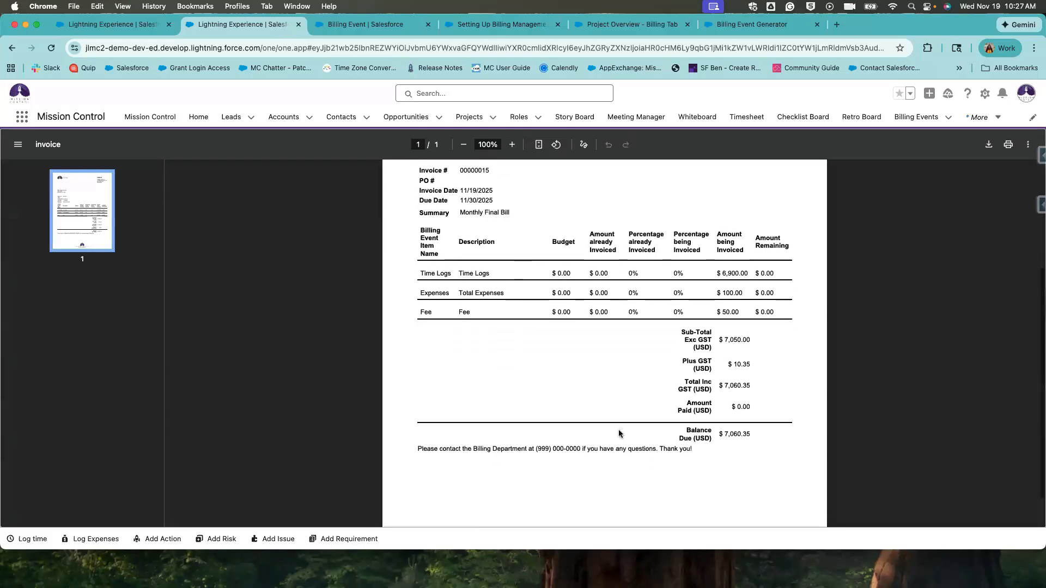
scroll(619, 434, "up", 5)
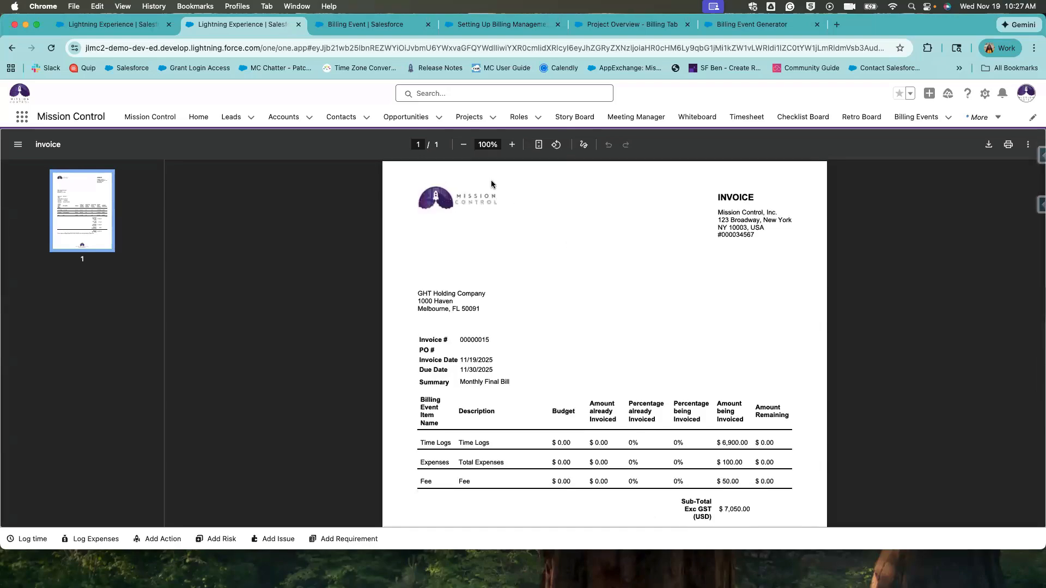
Back on the Monthly Invoice, start an email addressed to the project contact.
left_click(10, 48)
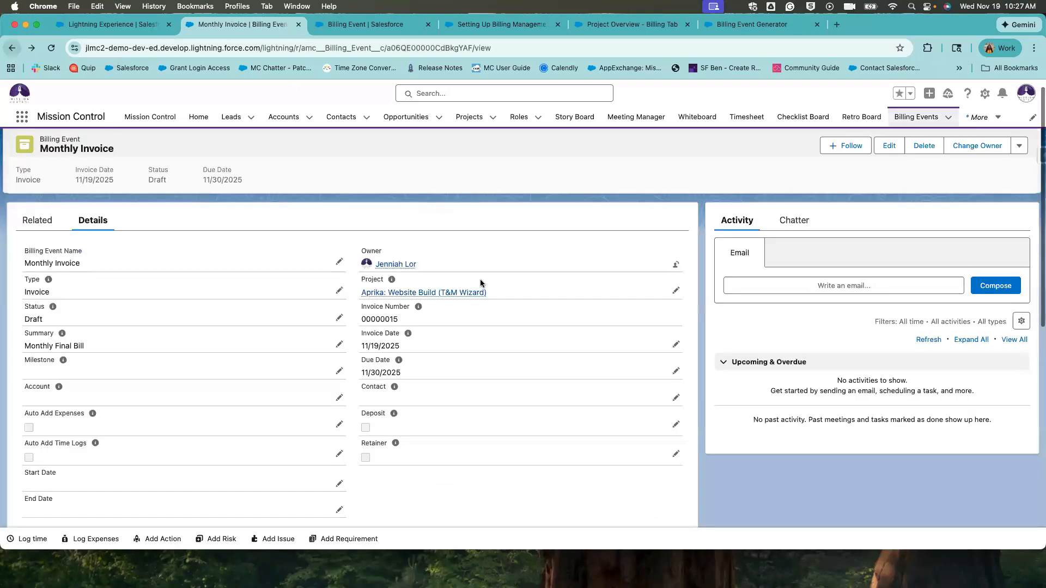
left_click(832, 283)
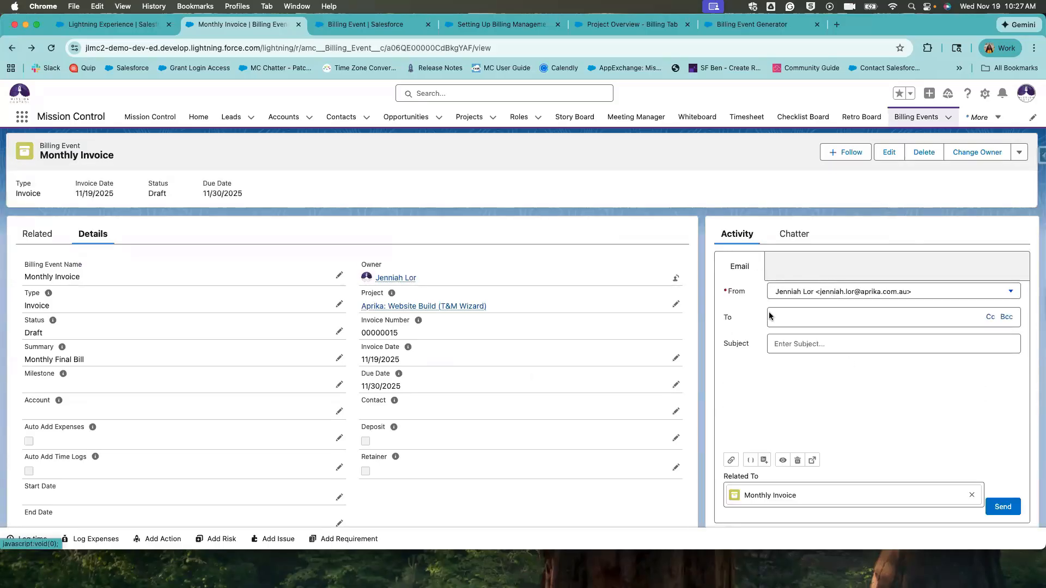
scroll(792, 344, "down", 1)
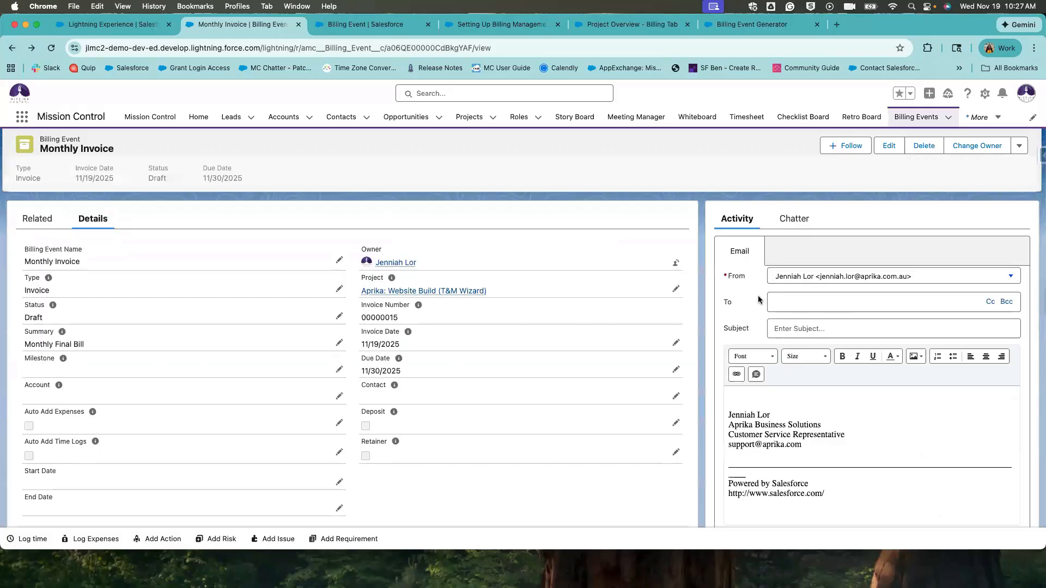
left_click(820, 304)
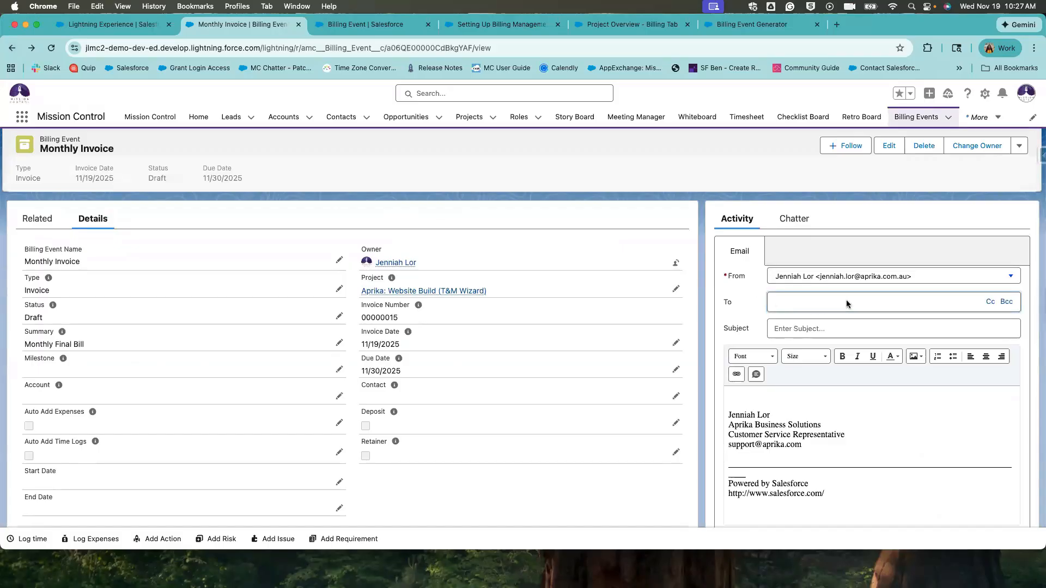
type("john")
left_click(852, 328)
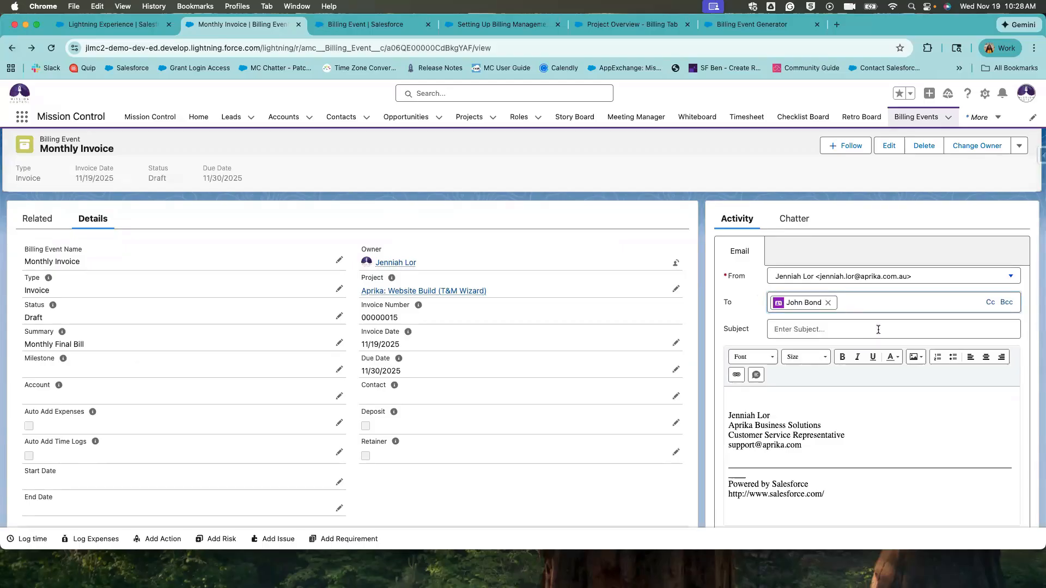
Give the email the subject 'Invoice' and begin attaching a file.
scroll(878, 329, "down", 3)
left_click(836, 254)
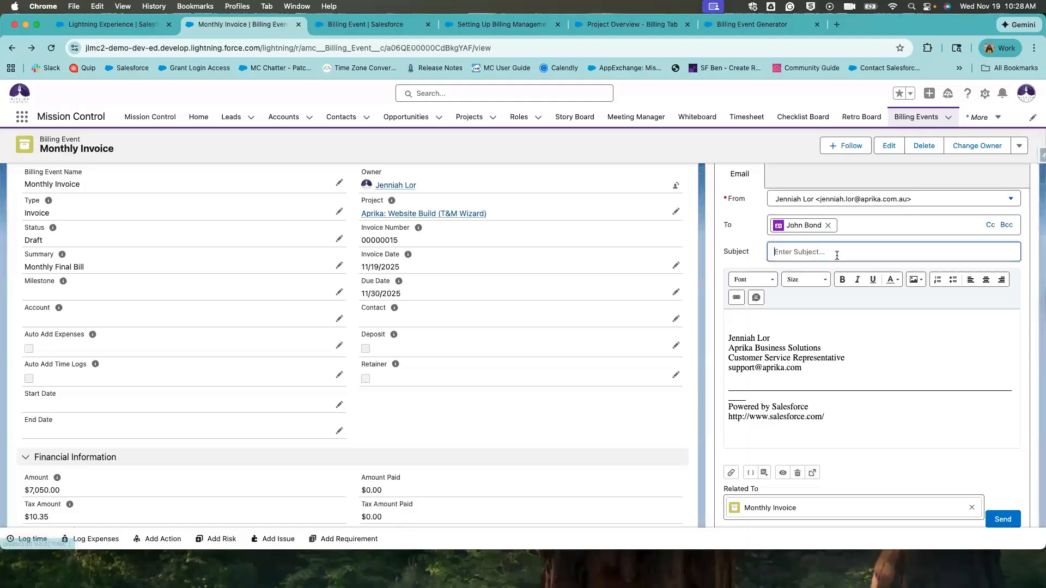
type("Invoice")
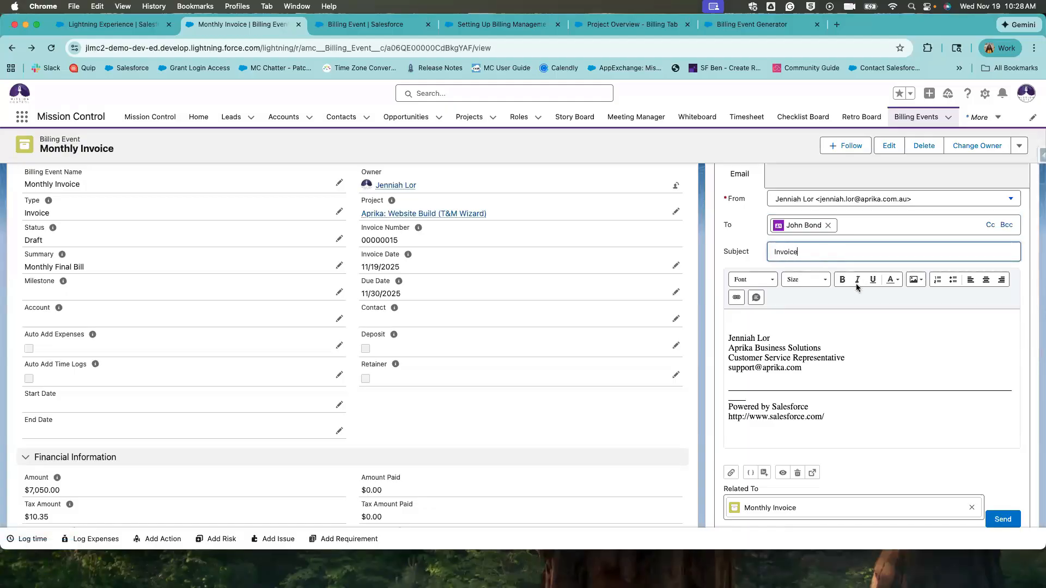
left_click(869, 320)
scroll(854, 355, "down", 6)
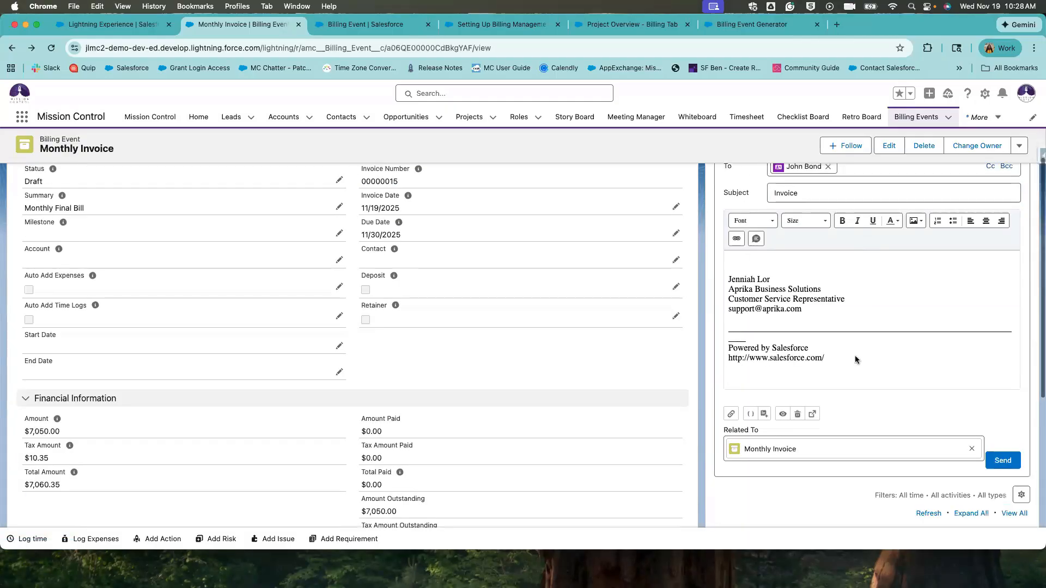
scroll(817, 300, "up", 4)
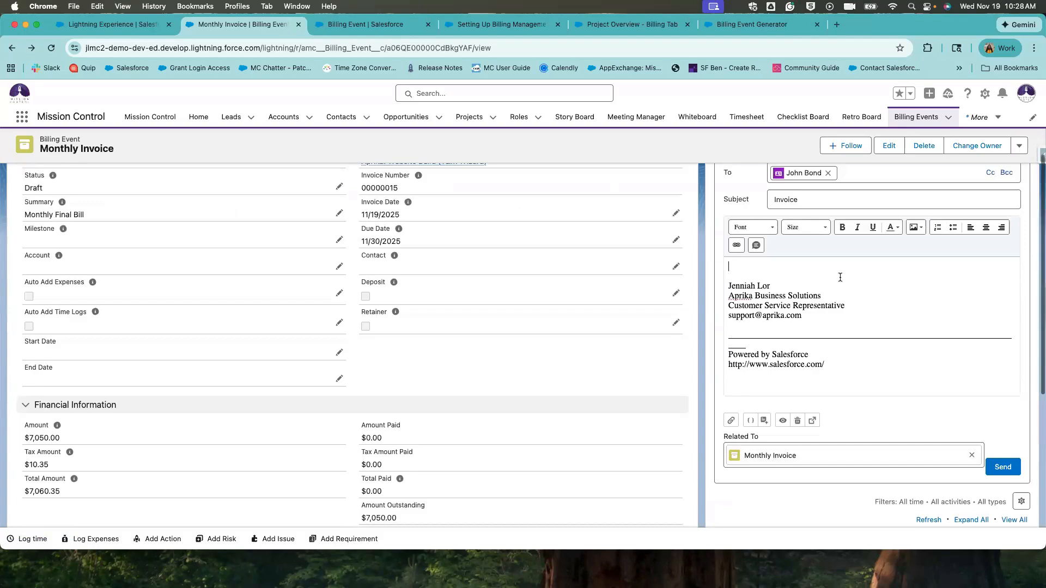
scroll(731, 467, "up", 1)
left_click(725, 455)
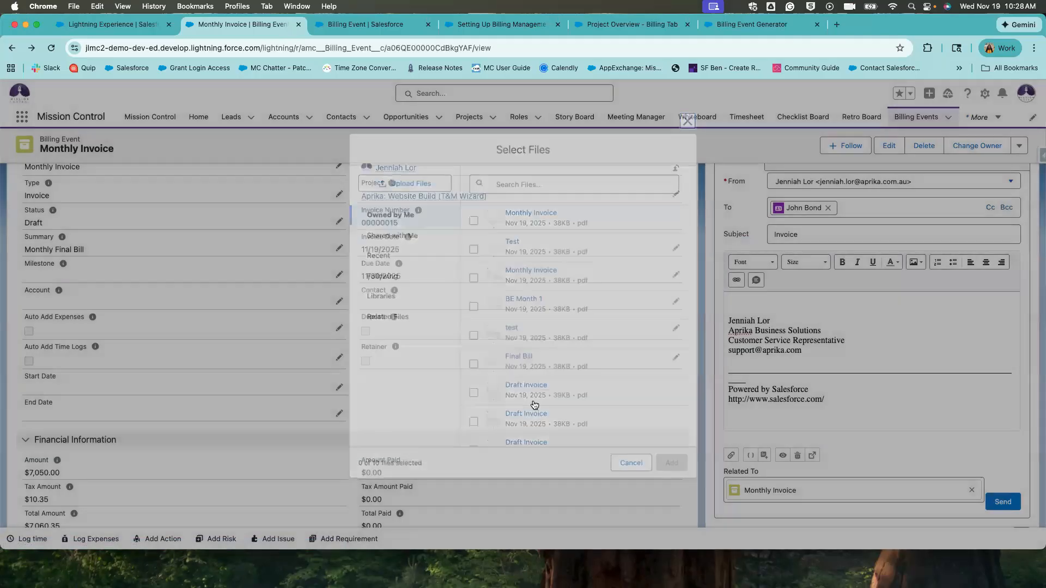
Open the invoice PDF from the record's PDF URL field, then close it.
scroll(532, 399, "down", 10)
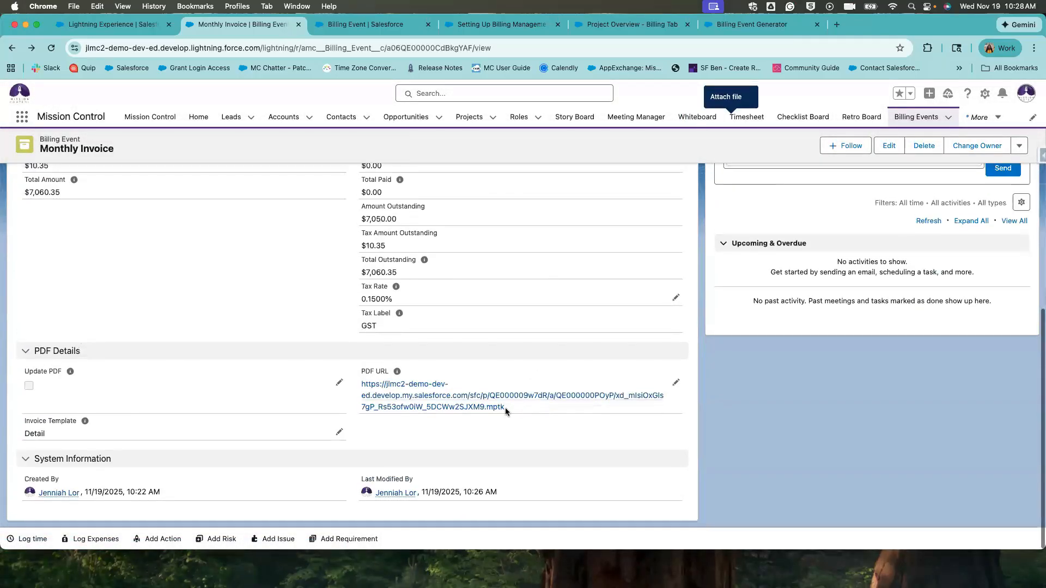
left_click_drag(505, 408, 362, 370)
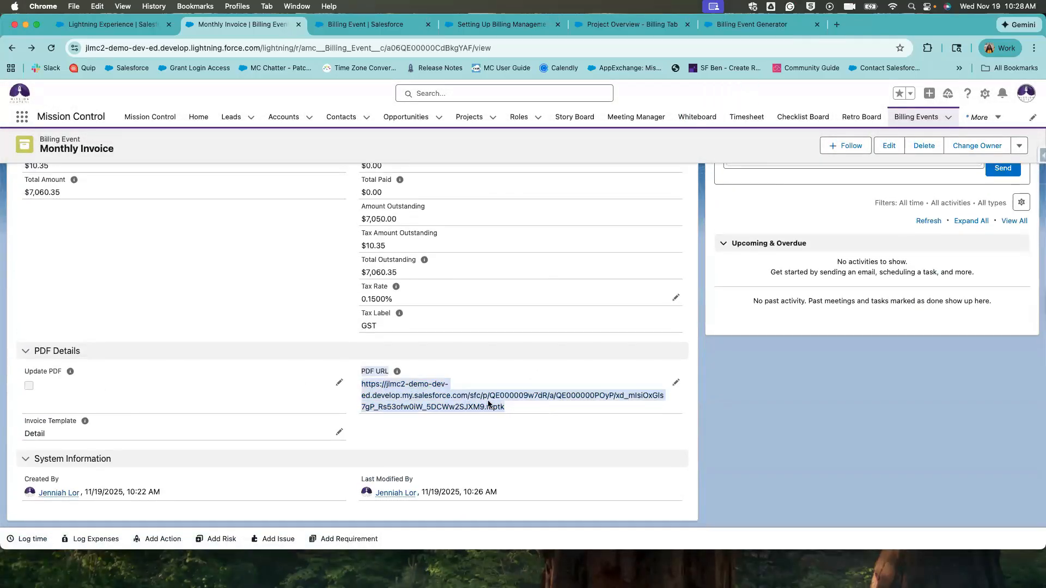
left_click_drag(530, 402, 362, 382)
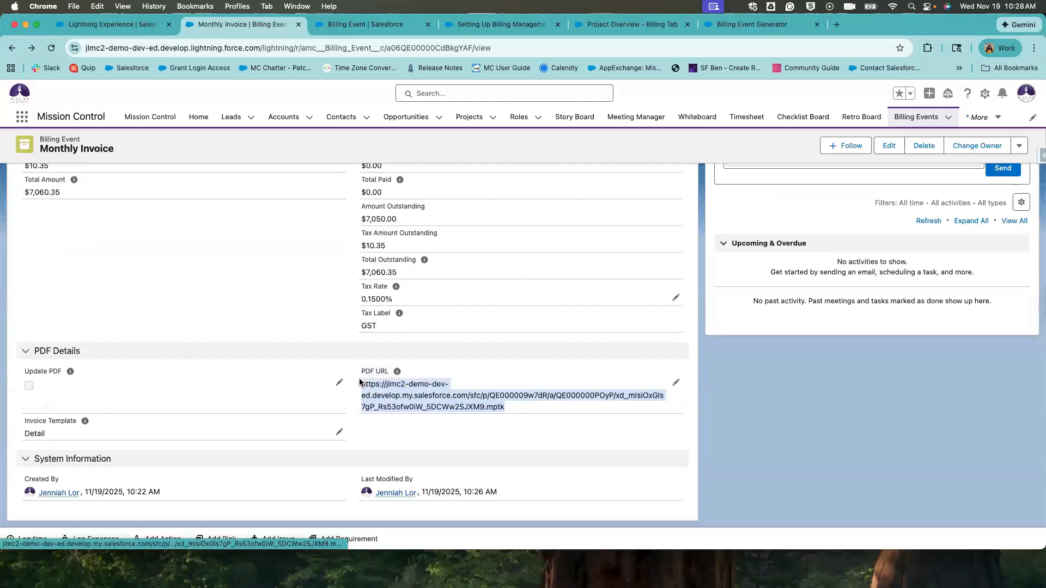
left_click(417, 396)
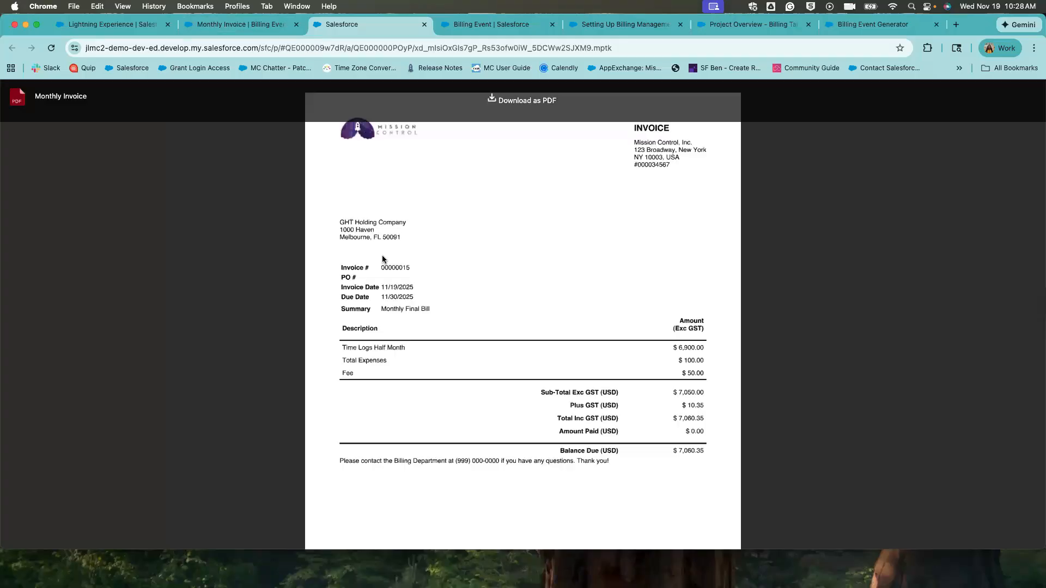
left_click(424, 24)
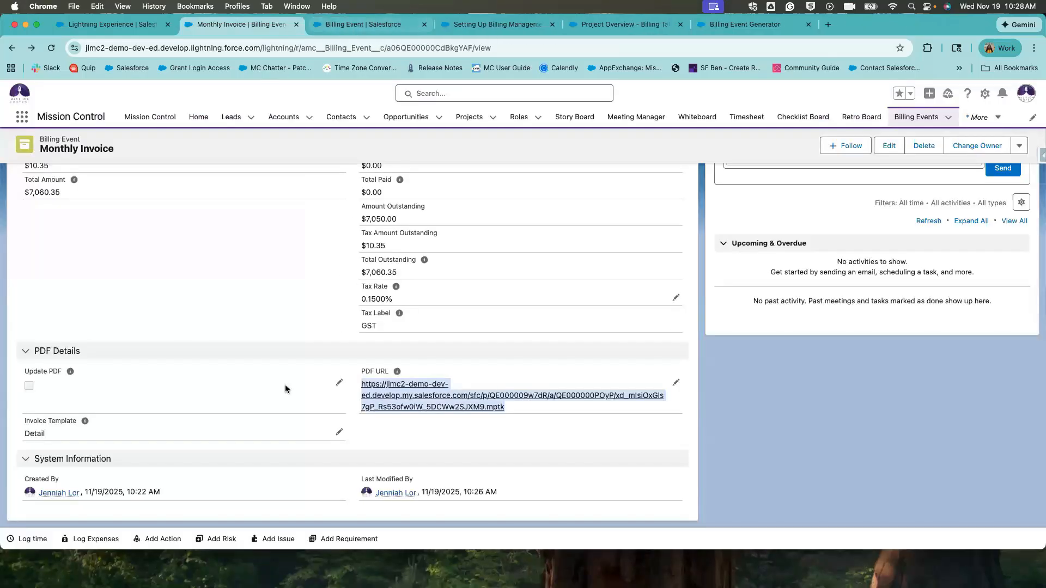
left_click(257, 391)
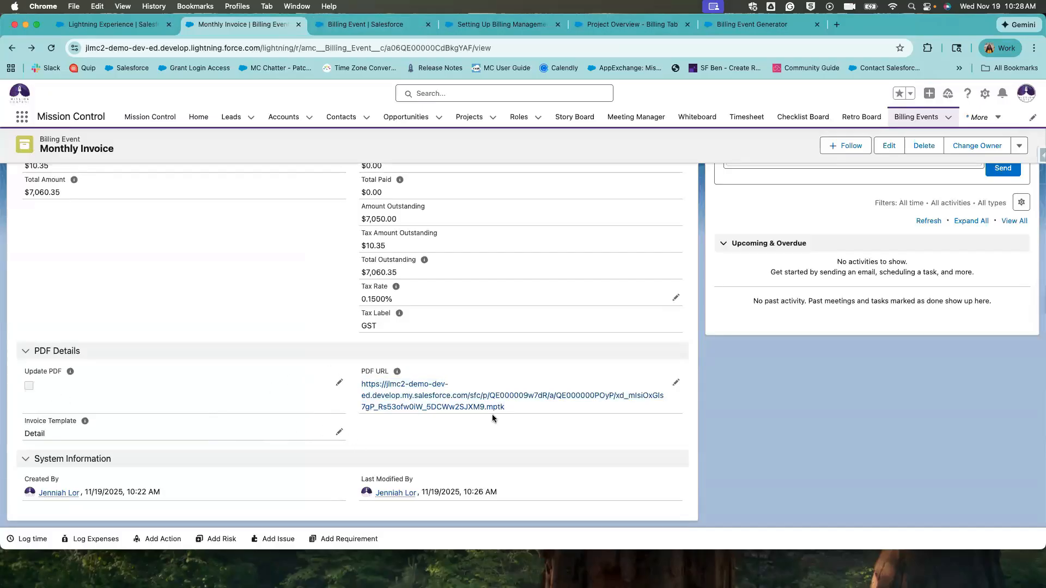
scroll(782, 306, "up", 7)
scroll(782, 306, "down", 3)
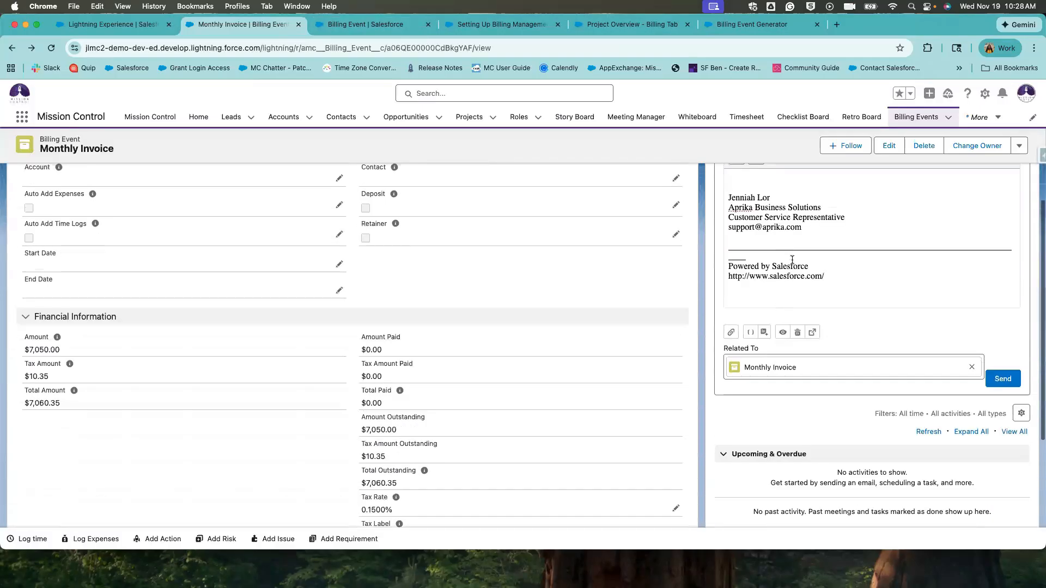
Insert blank lines at the top of the email body, above the signature.
scroll(787, 245, "up", 1)
left_click(785, 229)
key("Return")
key("Return")
key("Return")
key("Return")
key("Return")
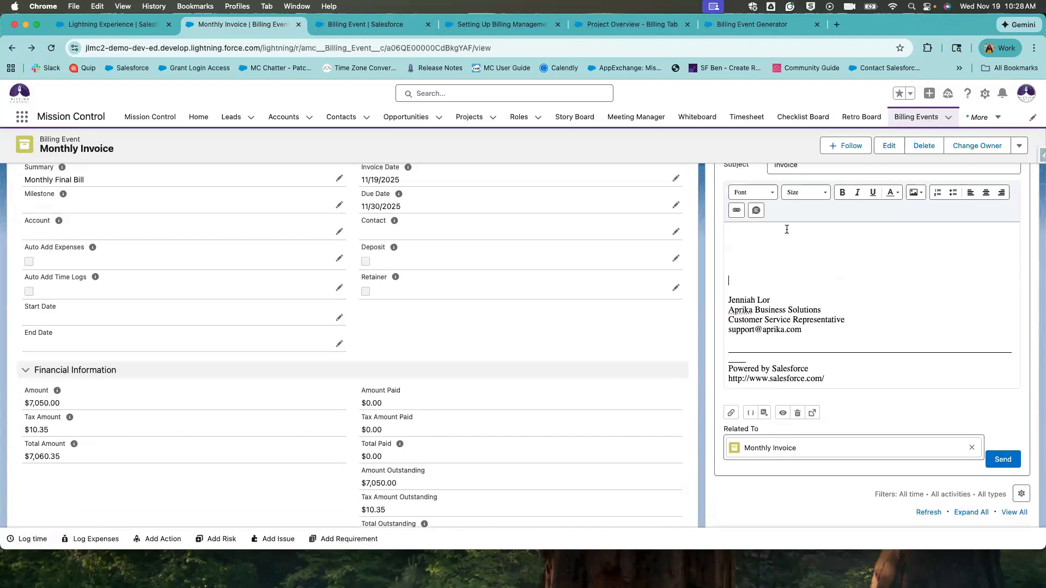
scroll(793, 231, "up", 1)
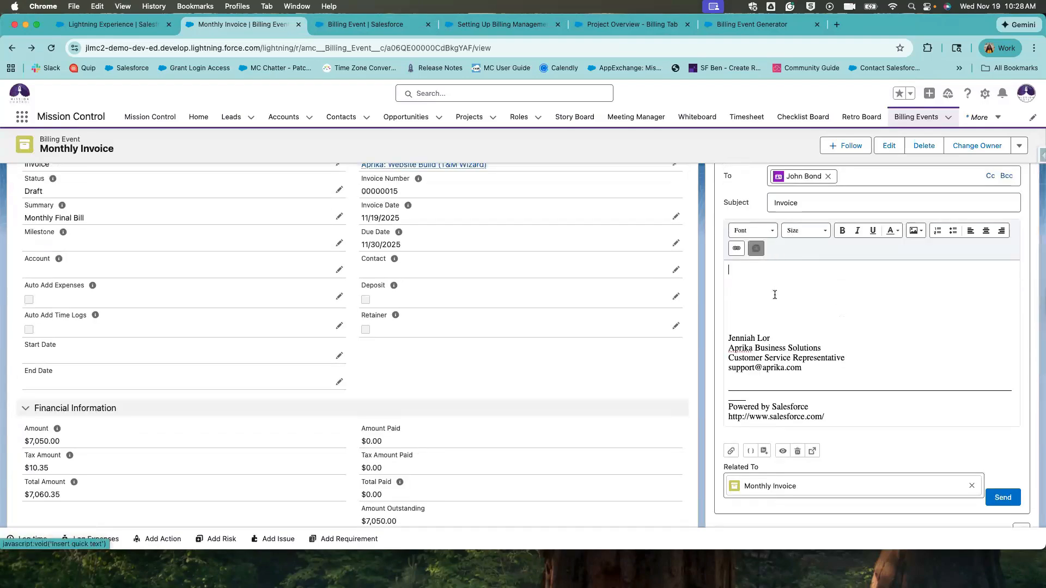
left_click(756, 249)
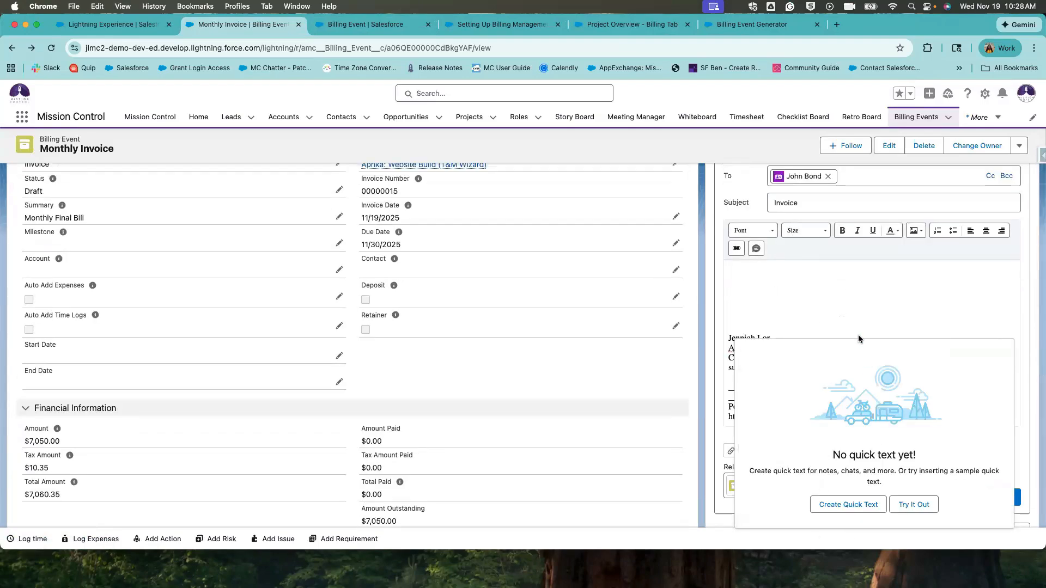
left_click(835, 288)
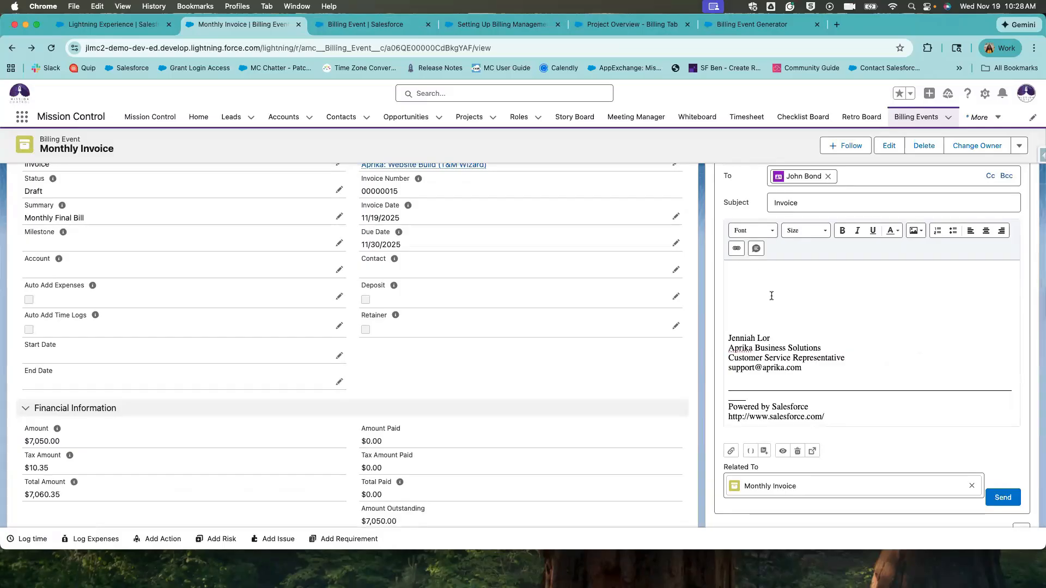
scroll(757, 258, "down", 2)
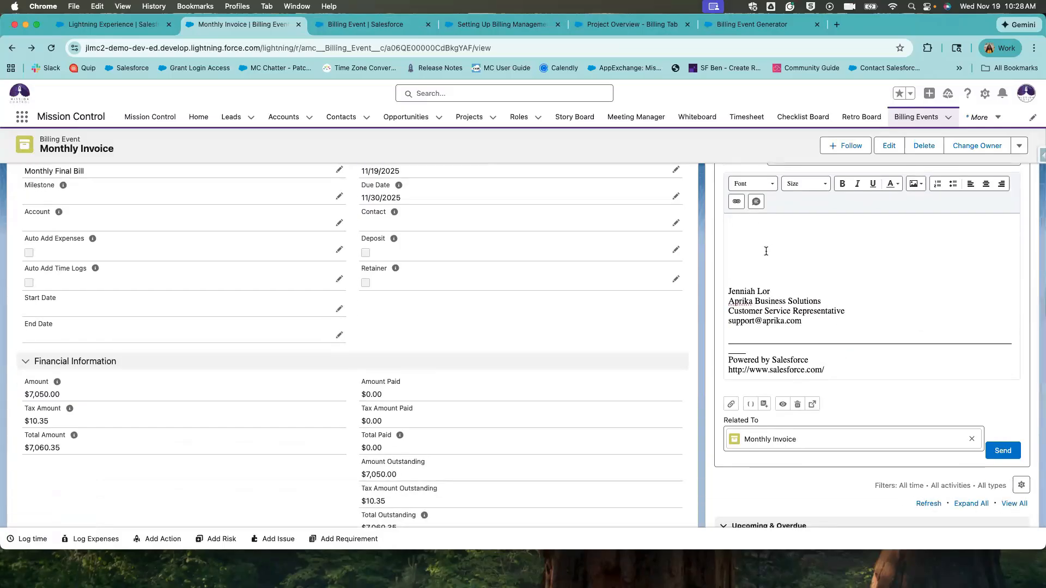
scroll(765, 251, "down", 2)
scroll(765, 250, "up", 3)
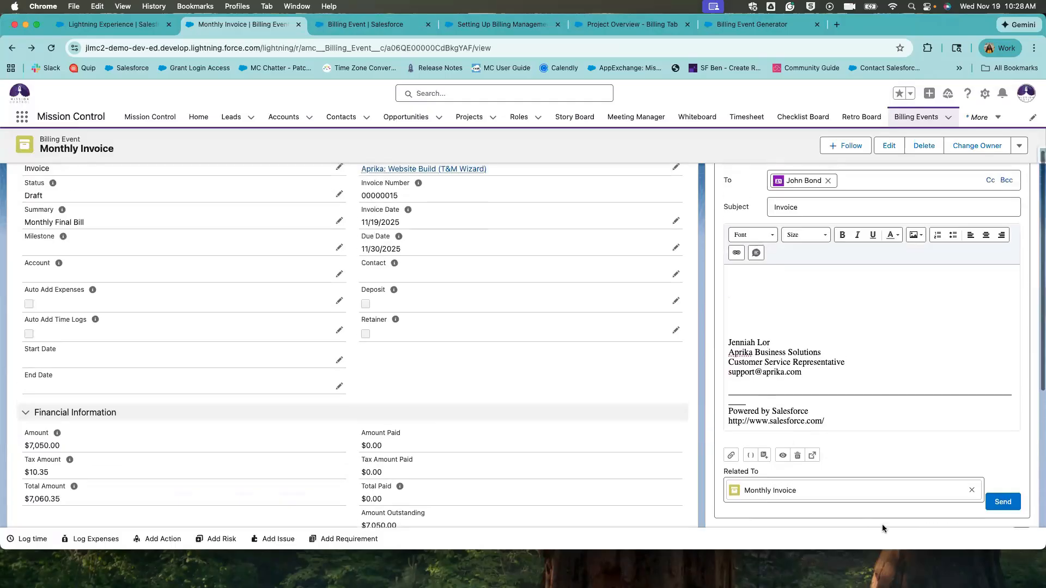
scroll(883, 524, "down", 1)
scroll(884, 521, "down", 2)
scroll(890, 429, "up", 5)
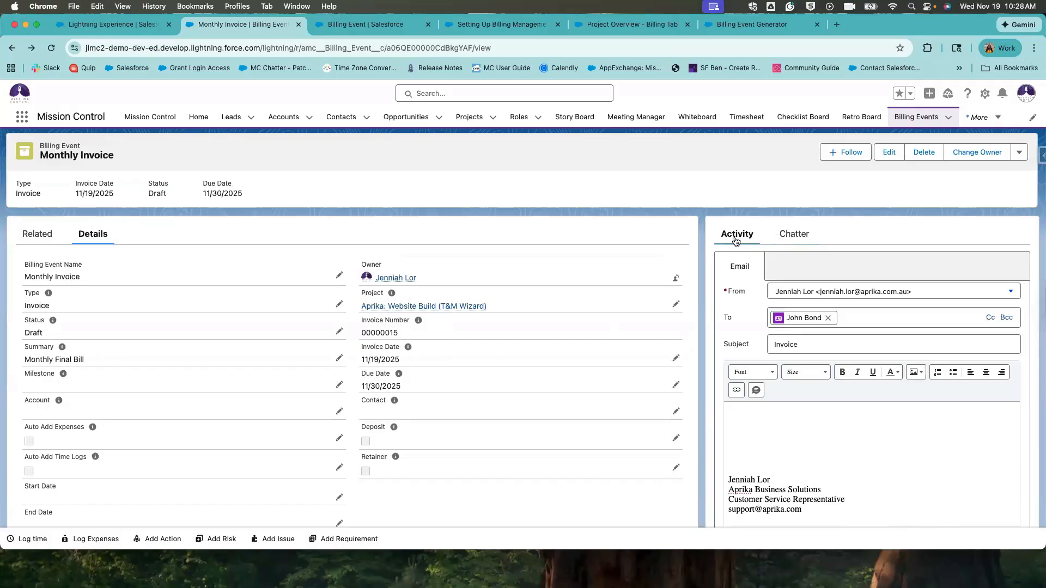
Review the Chatter post about the invoice PDF.
left_click(793, 234)
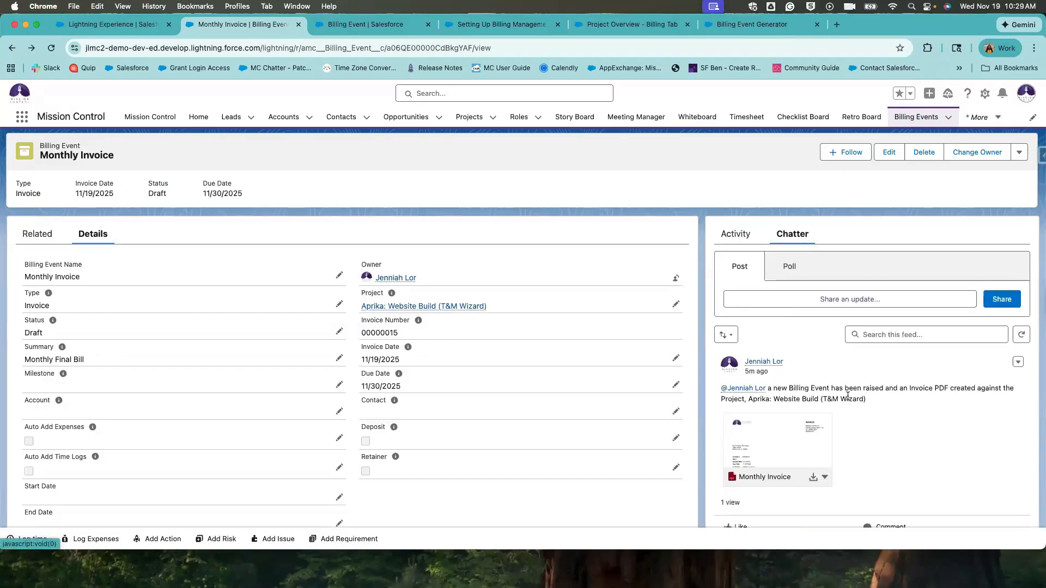
left_click_drag(799, 388, 866, 409)
left_click(865, 405)
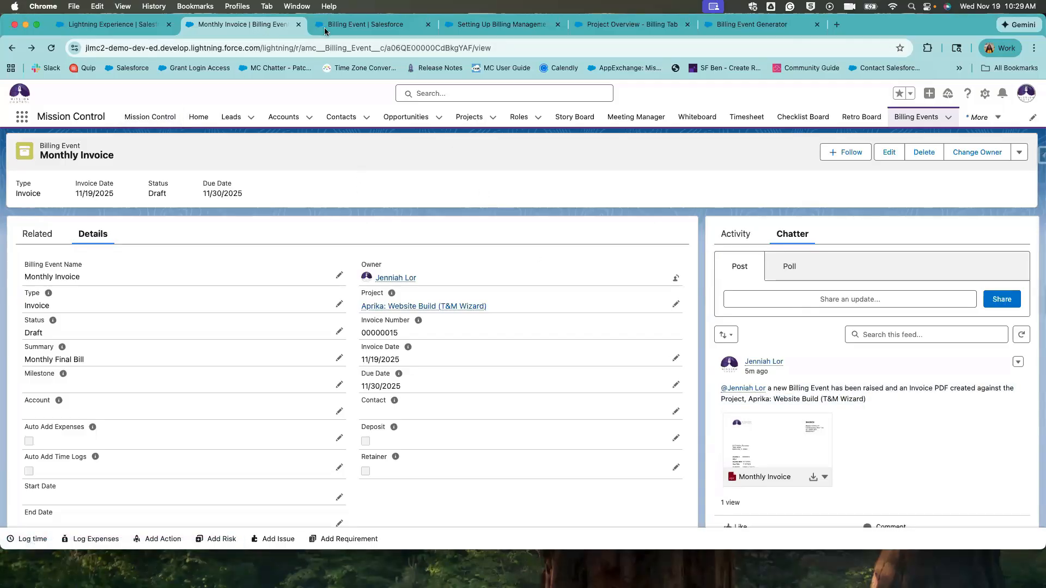
Add billing payment 'Payment Received': dated 11/14/2025, $5,000, paid by Cheque.
left_click(23, 239)
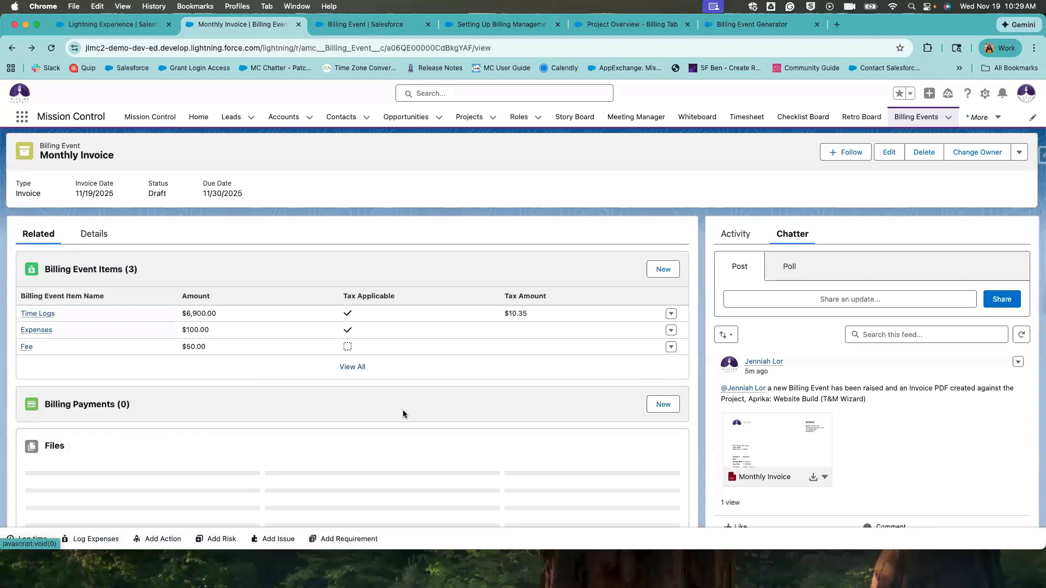
left_click(662, 404)
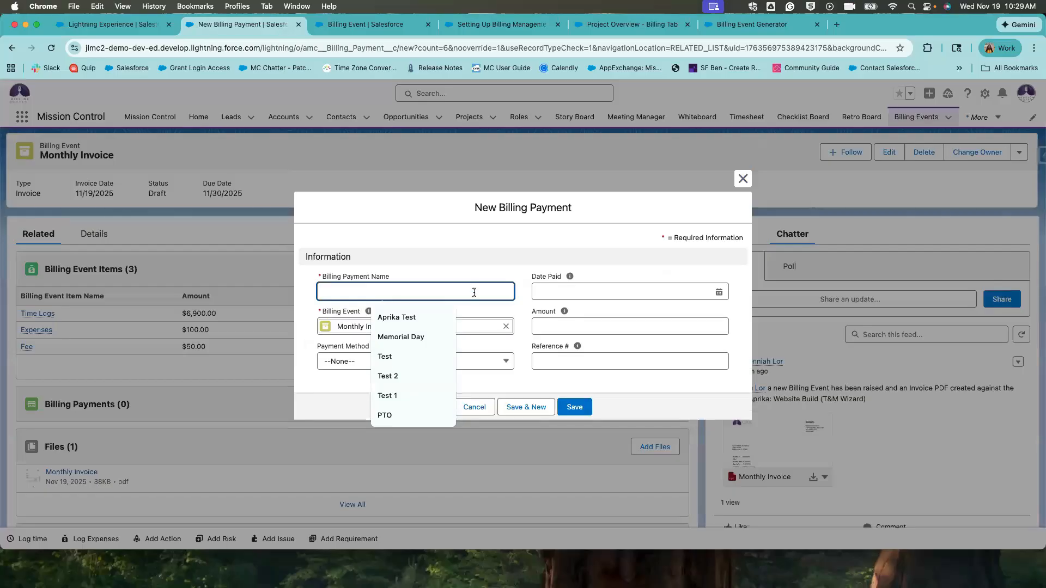
type("Payem")
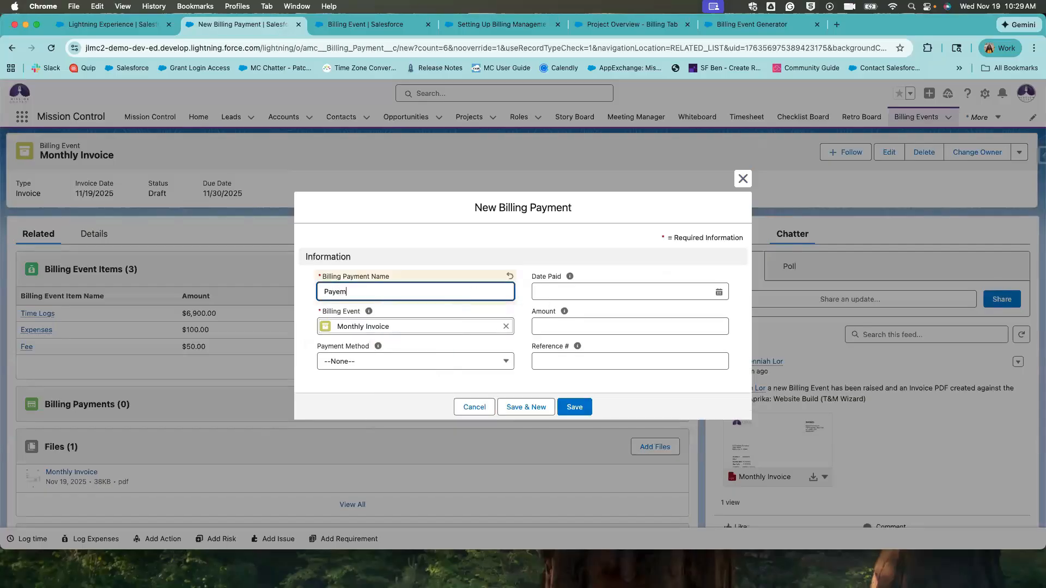
key("BackSpace")
key("BackSpace")
key("BackSpace")
type("yme")
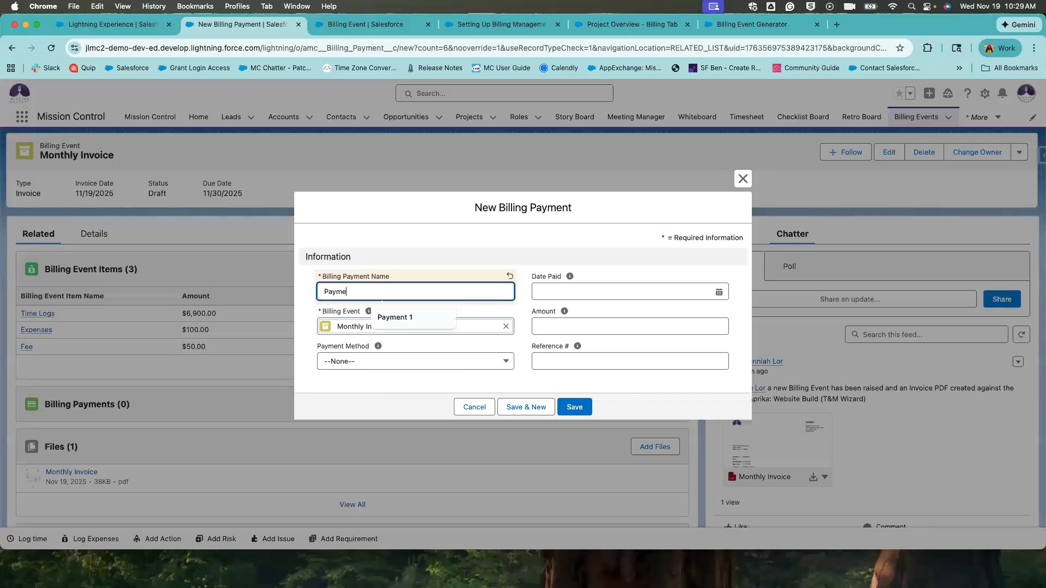
type("nt Receive")
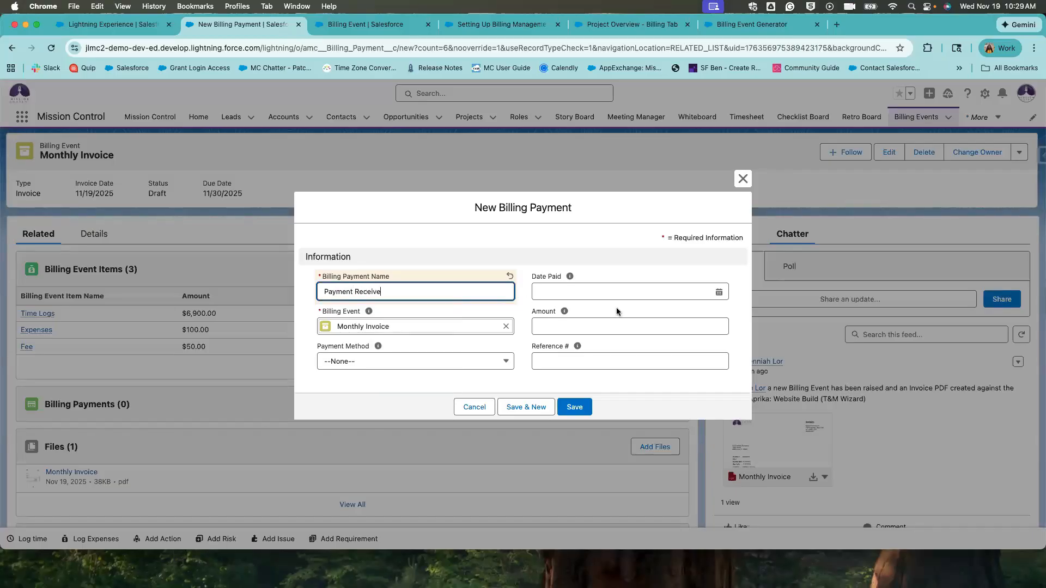
type("d")
left_click(636, 288)
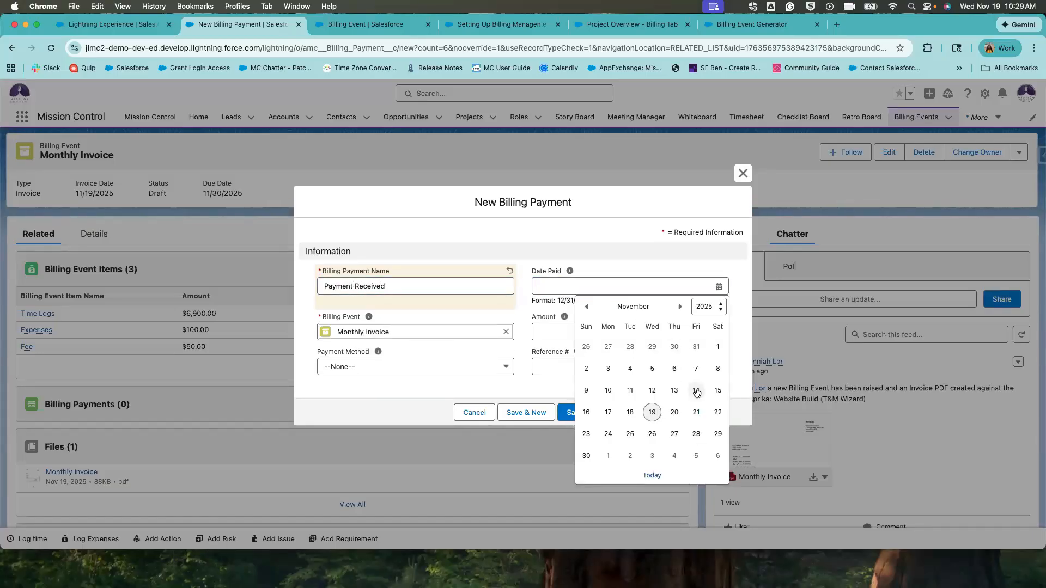
left_click(699, 394)
left_click(608, 331)
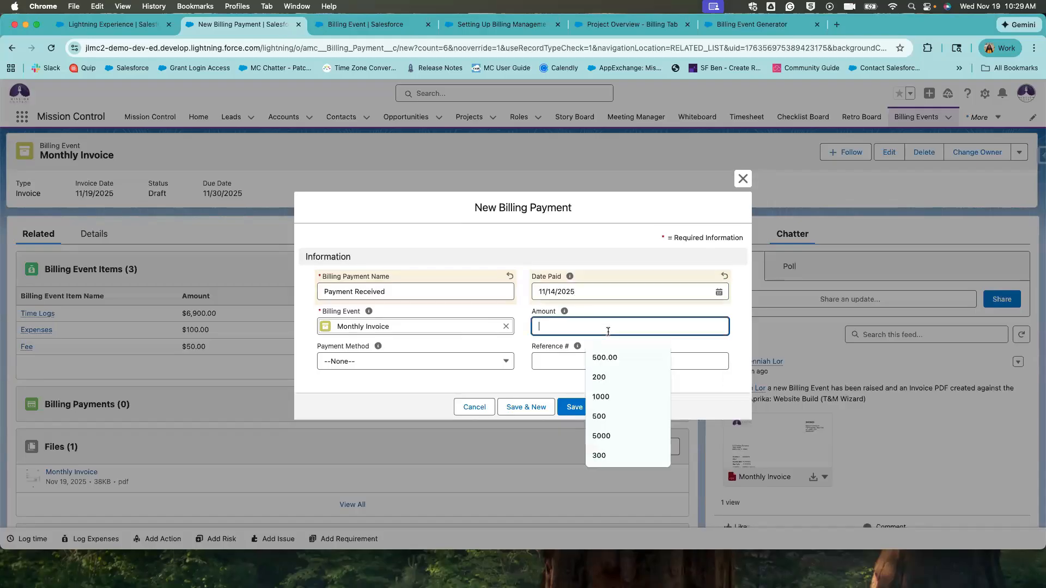
type("5,")
type("000")
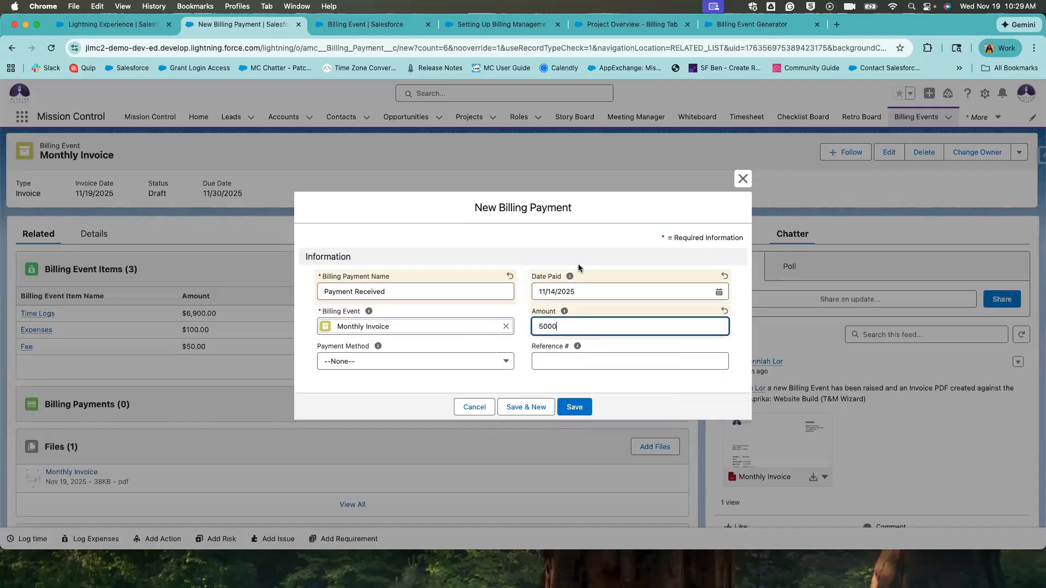
left_click(577, 264)
left_click(448, 361)
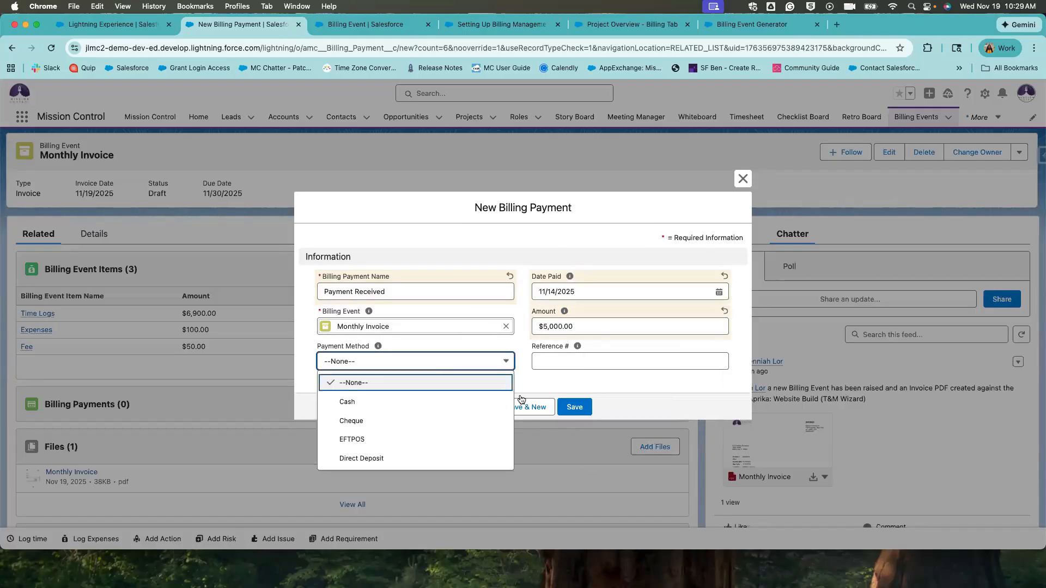
left_click(351, 421)
left_click(573, 407)
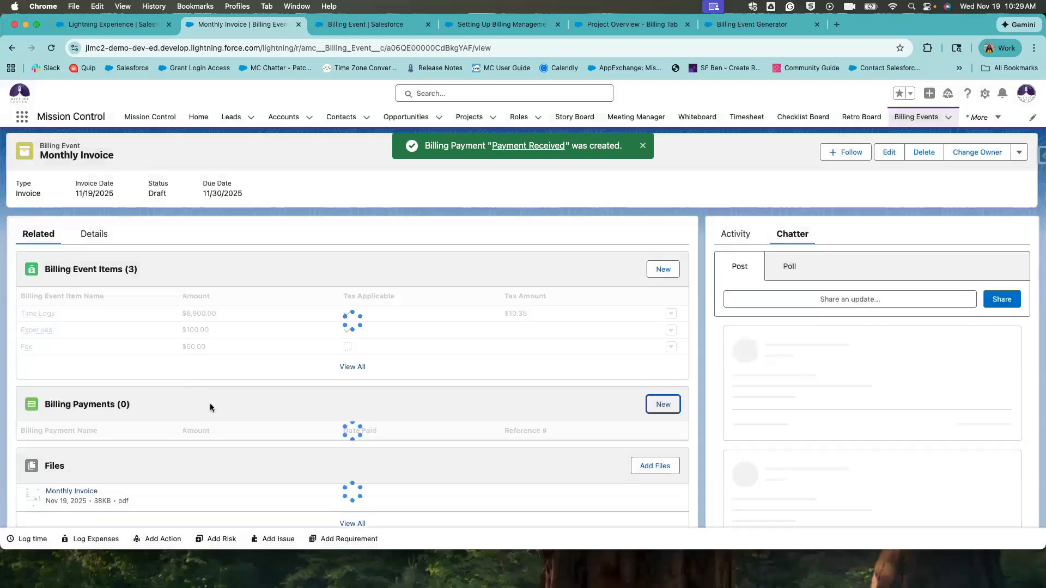
Generate a fresh Monthly Invoice PDF from the record's invoice generation action.
left_click(1019, 152)
left_click(986, 285)
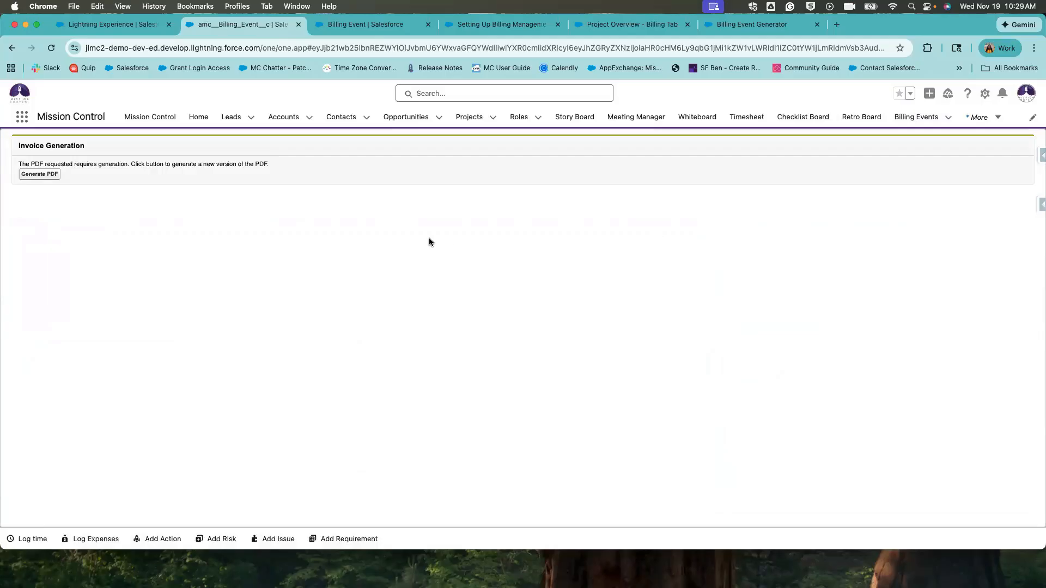
left_click(38, 174)
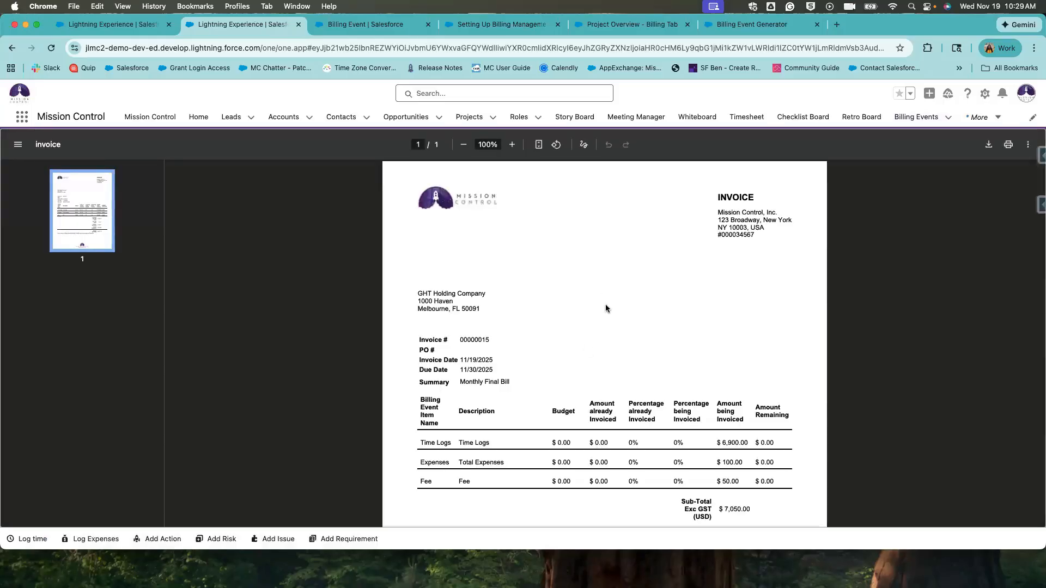
Check the $5,000.00 Amount Paid and $2,060.35 Balance Due on the new invoice.
scroll(566, 400, "down", 3)
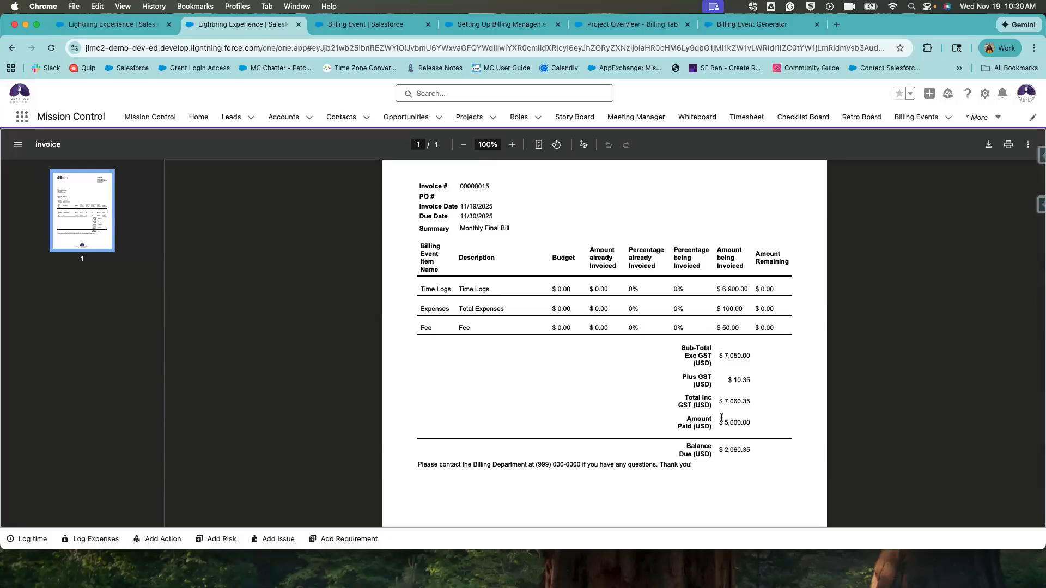
left_click_drag(721, 419, 757, 421)
left_click(758, 421)
left_click_drag(702, 398, 755, 414)
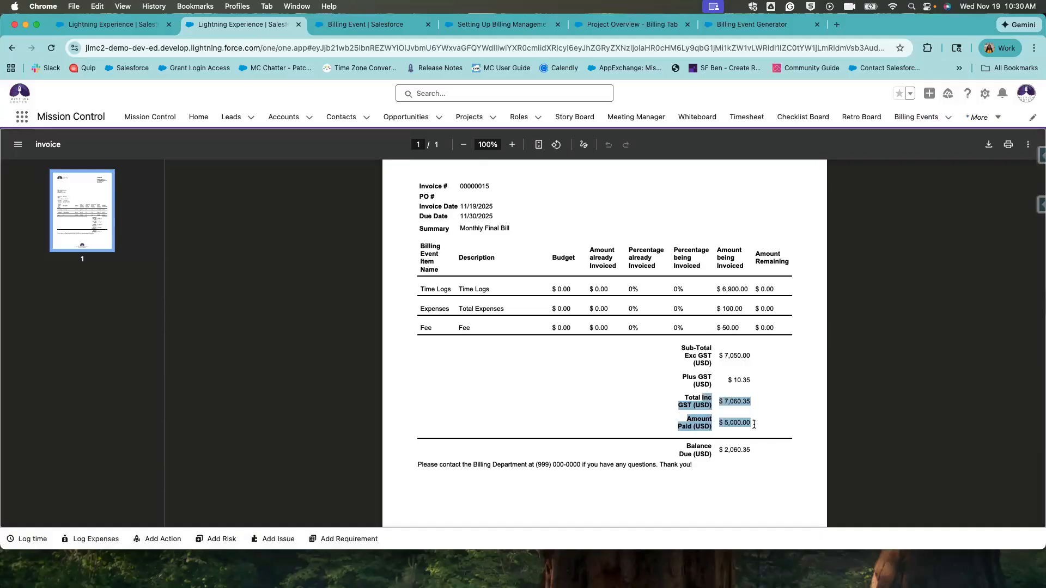
left_click_drag(686, 446, 775, 445)
left_click(775, 446)
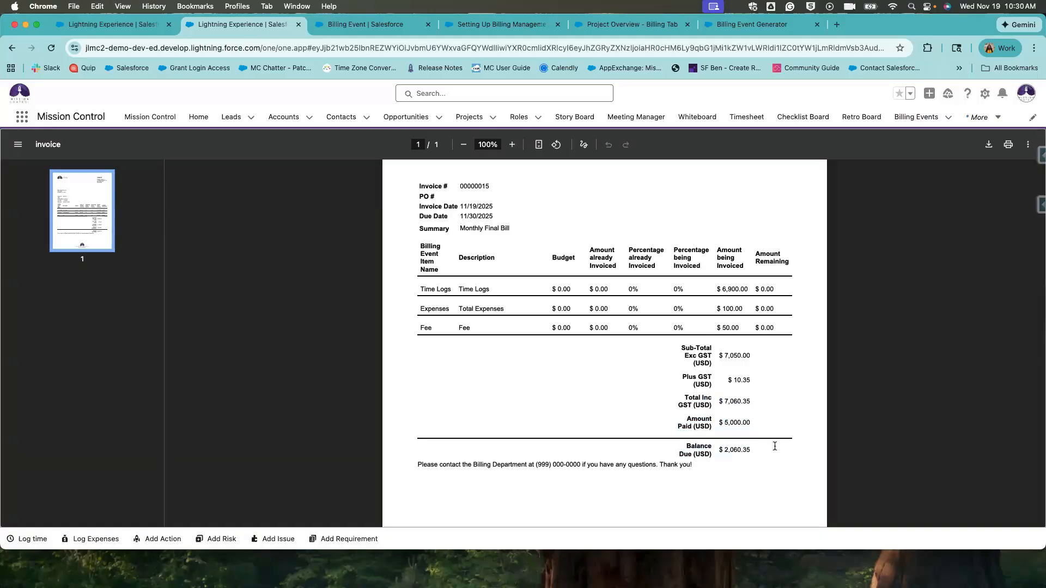
left_click_drag(690, 446, 760, 450)
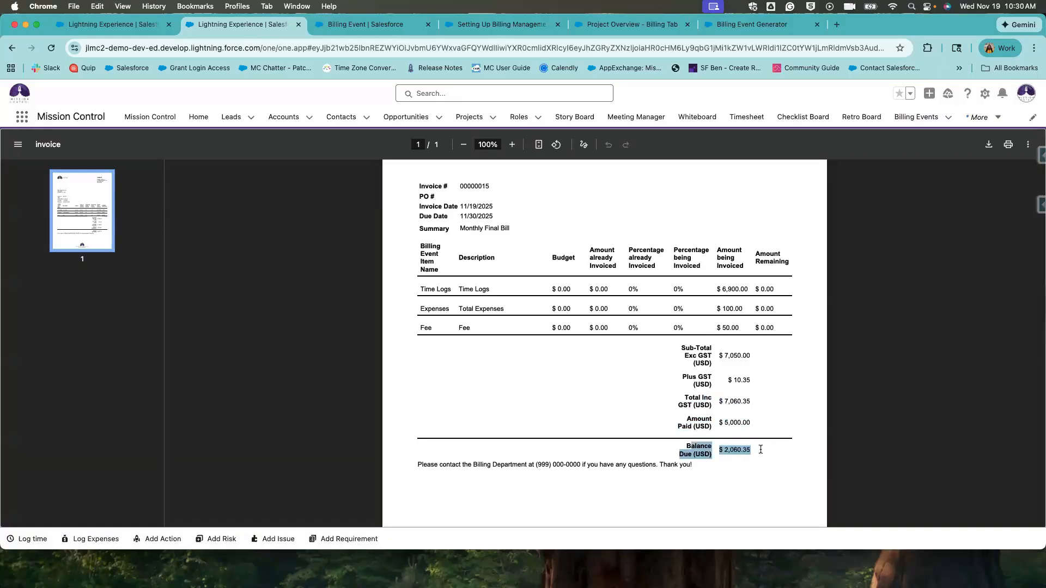
left_click(761, 450)
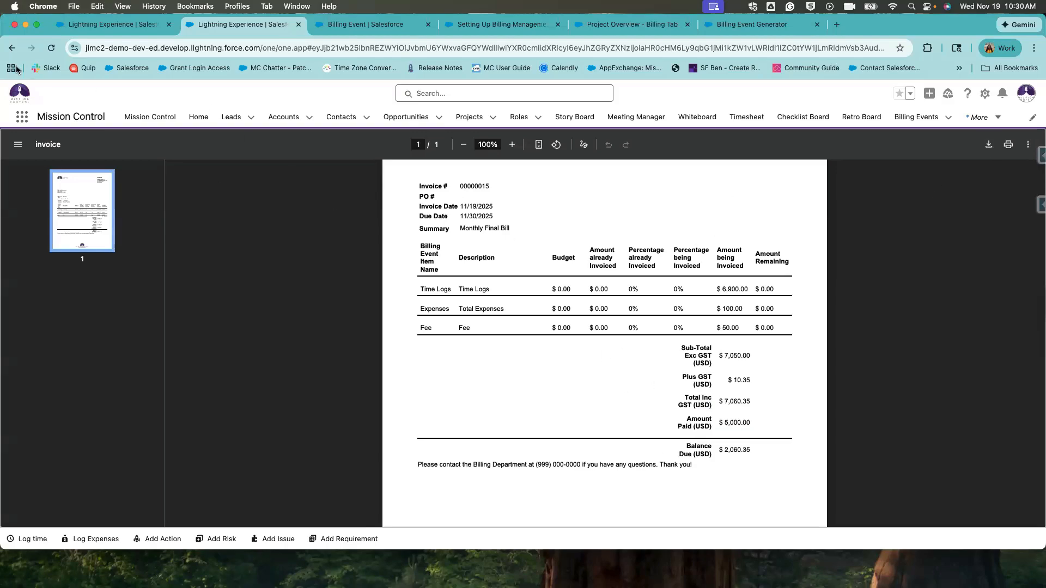
Return to the Monthly Invoice billing event and bring up its Details fields.
left_click(12, 48)
left_click(12, 48)
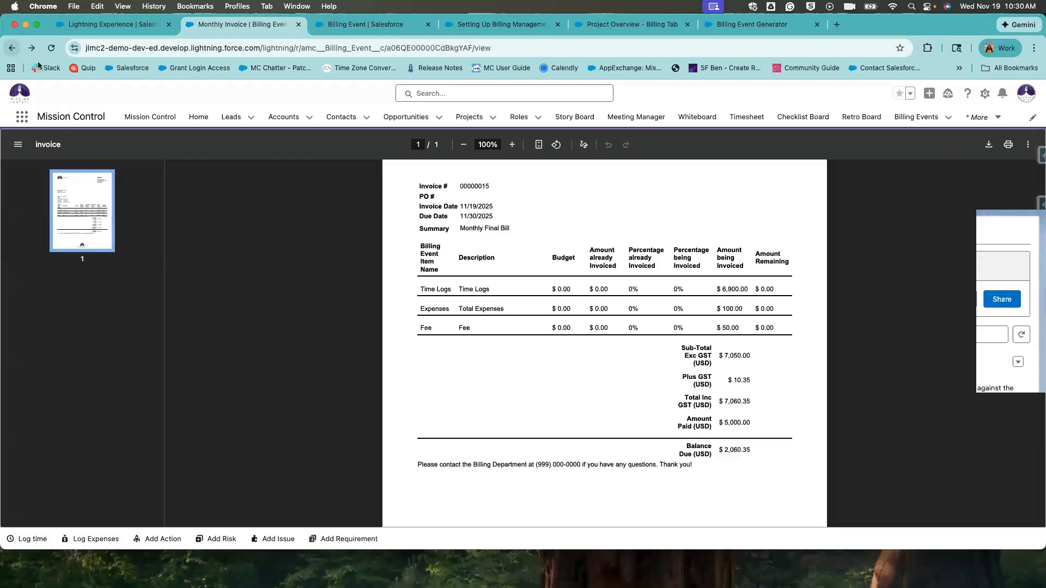
scroll(340, 458, "down", 1)
left_click(94, 205)
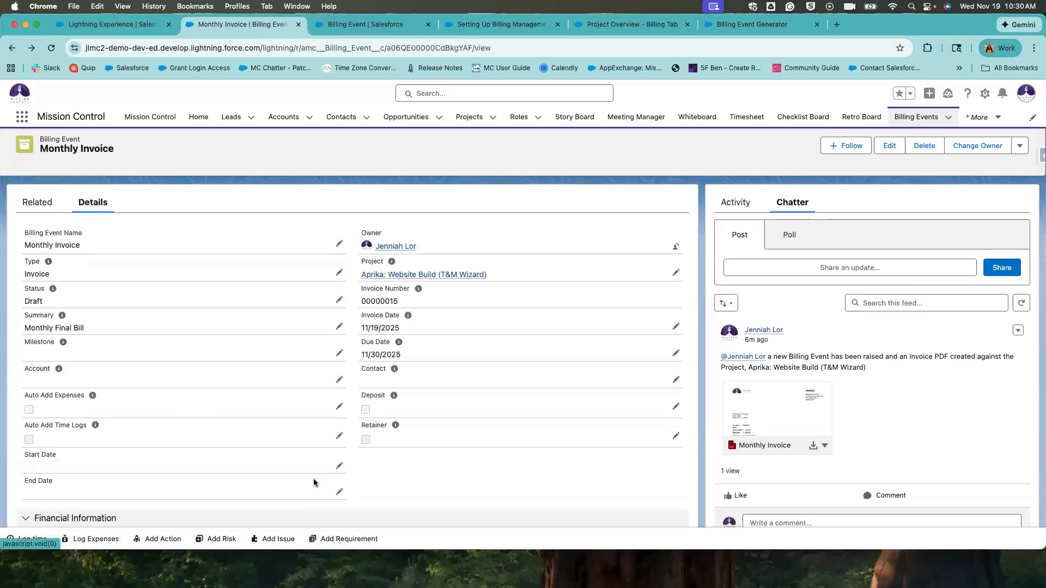
scroll(384, 381, "down", 10)
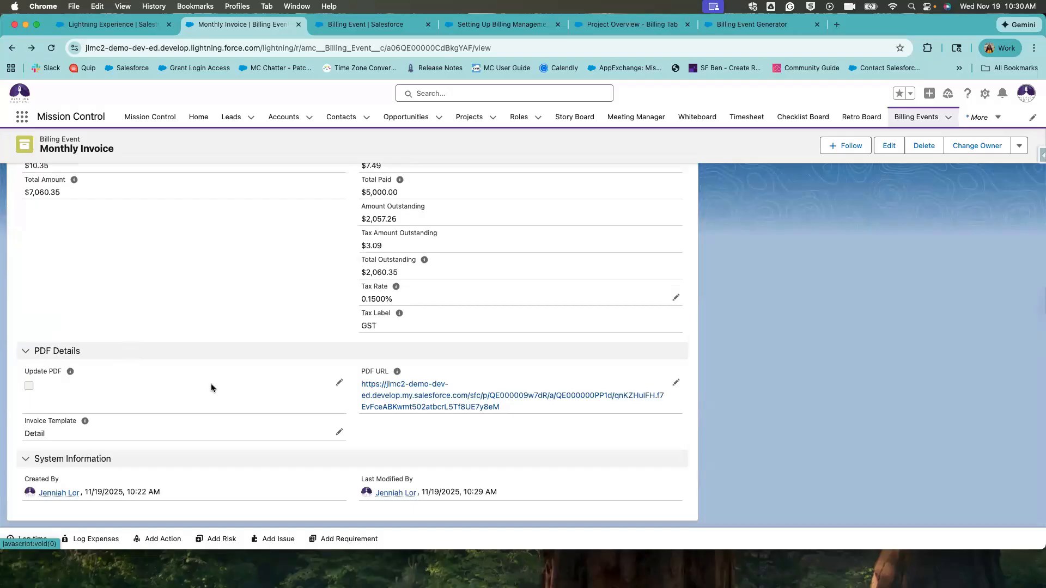
Turn on Update PDF and save so the invoice PDF regenerates.
double_click(29, 384)
left_click(33, 391)
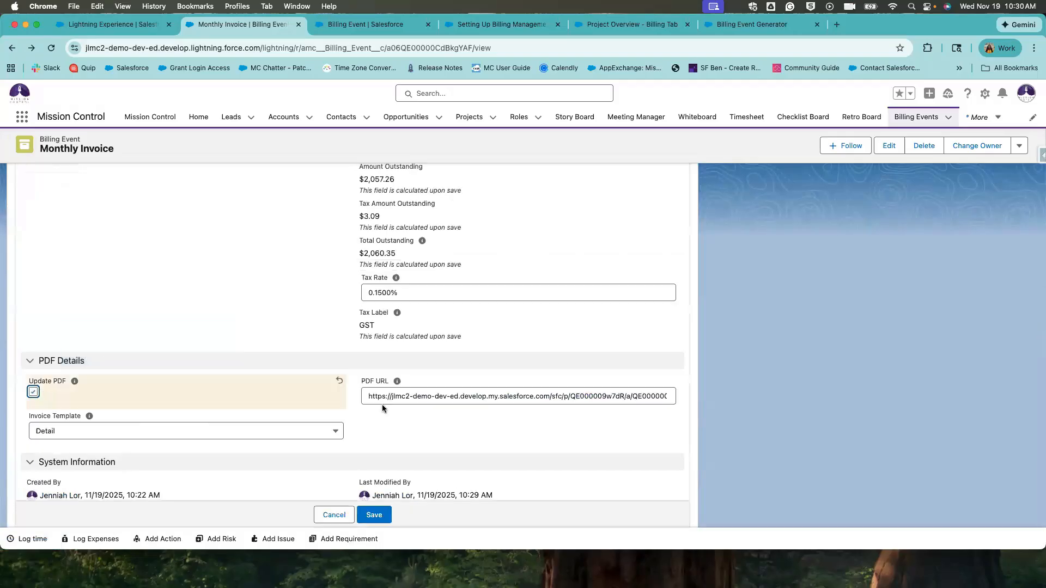
left_click(373, 513)
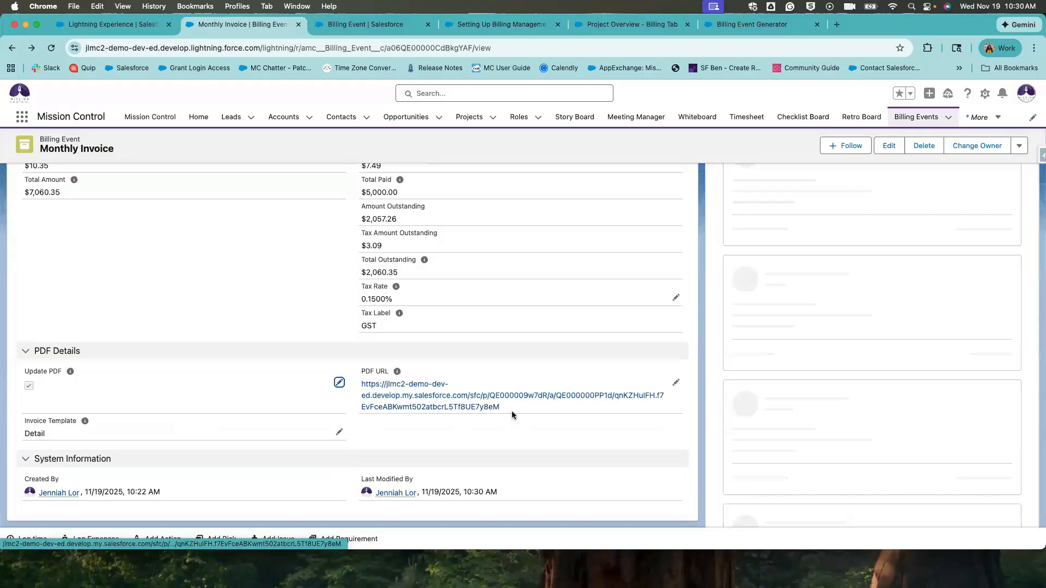
left_click_drag(510, 411, 355, 381)
left_click(601, 367)
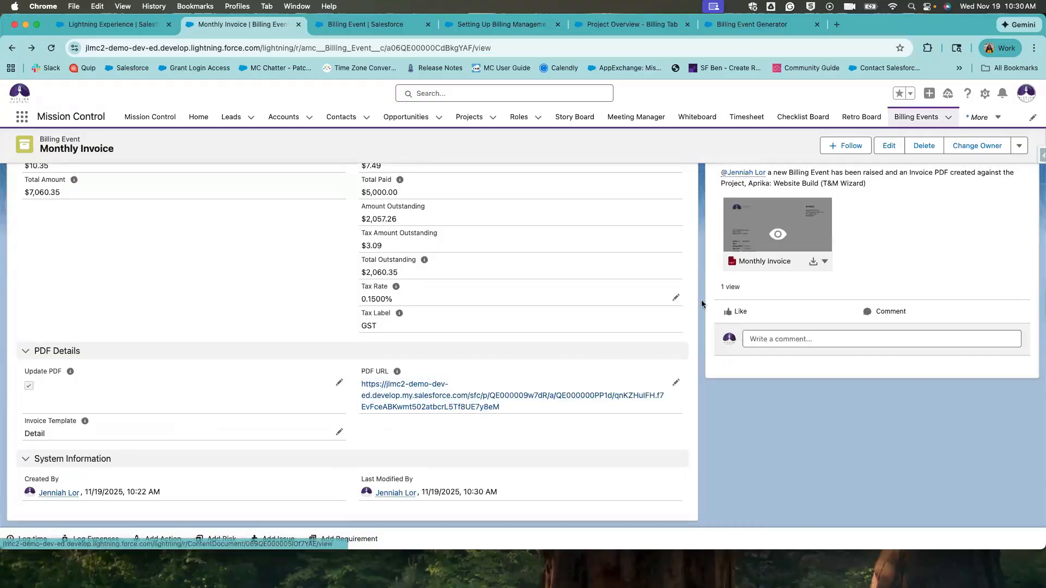
scroll(709, 318, "up", 5)
scroll(712, 332, "up", 5)
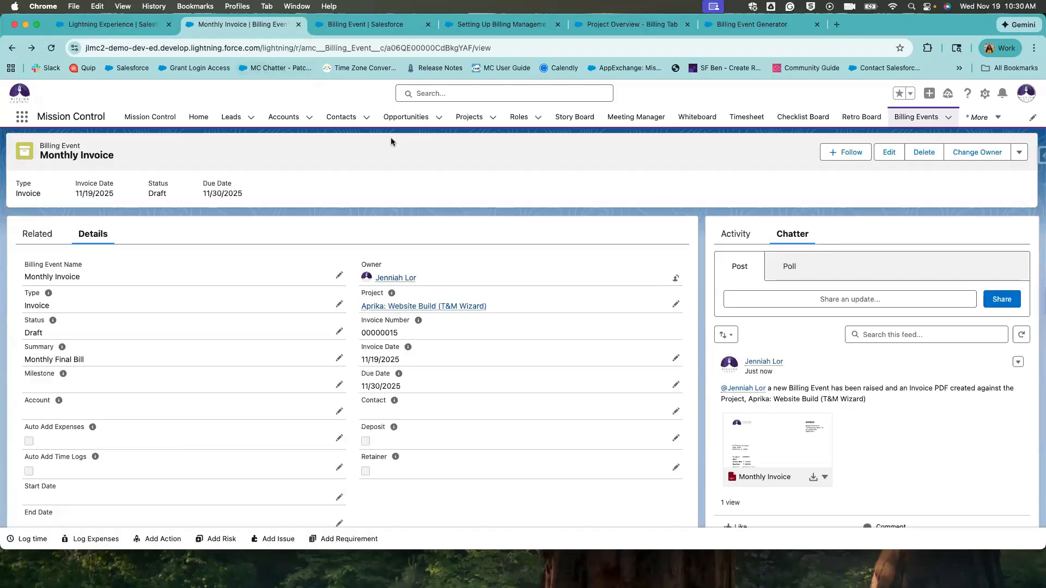
Launch the Billing Event Generator from the Aprika: Website Build (T&M Wizard) project's Billing sub-tab.
left_click(470, 118)
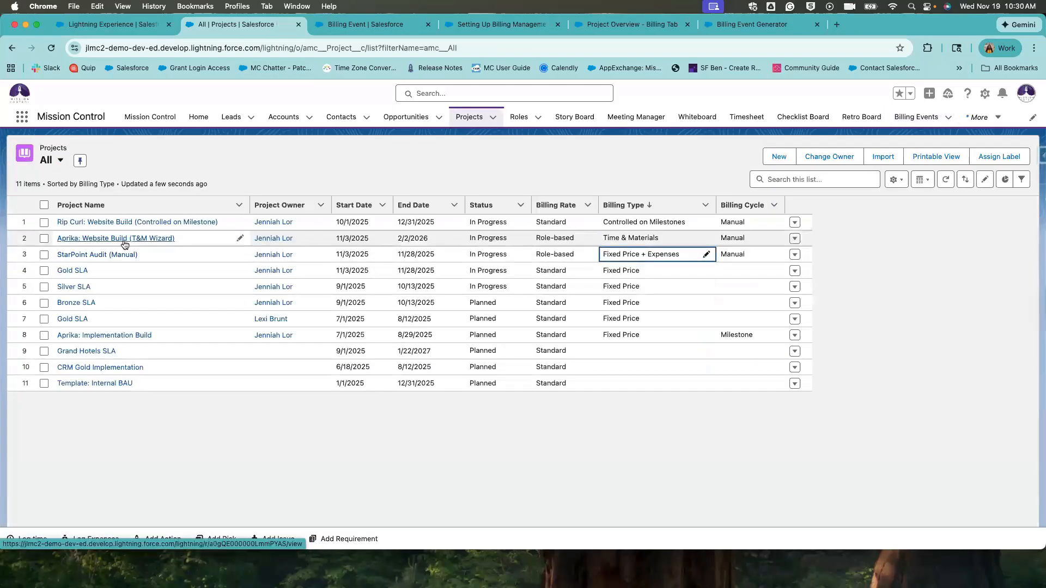
left_click(124, 243)
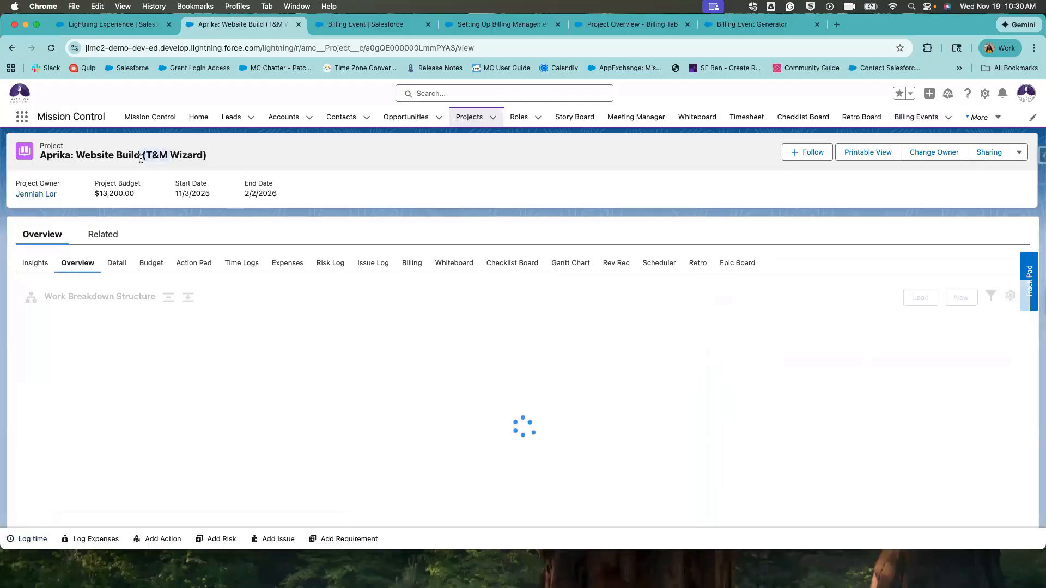
left_click(412, 263)
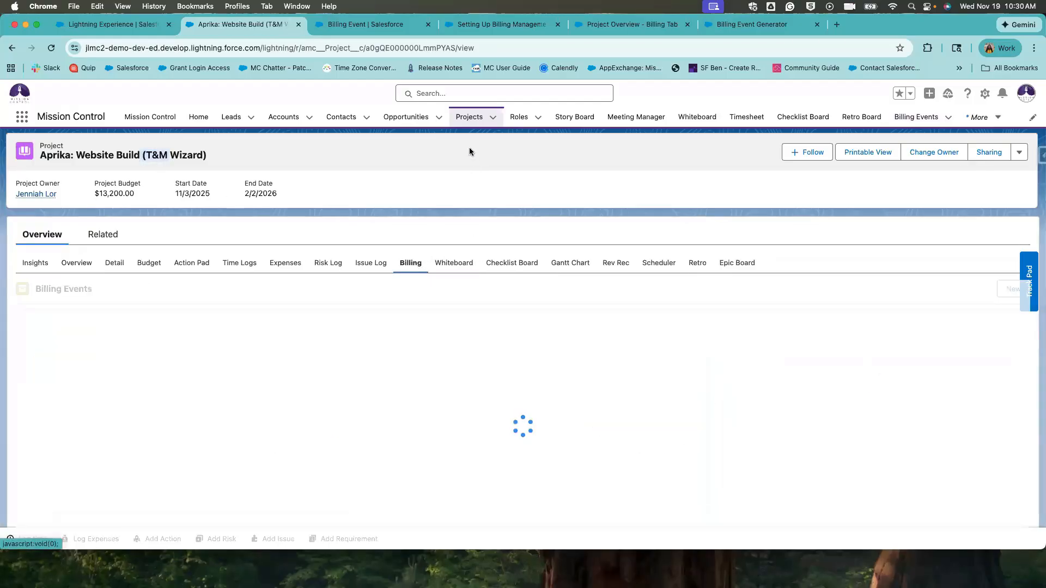
scroll(773, 467, "down", 2)
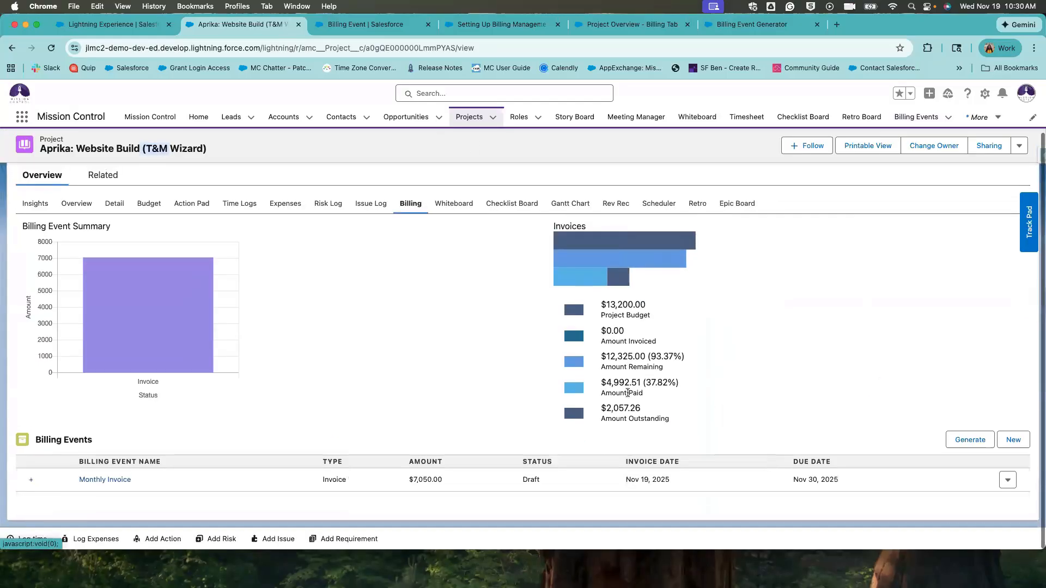
left_click(963, 443)
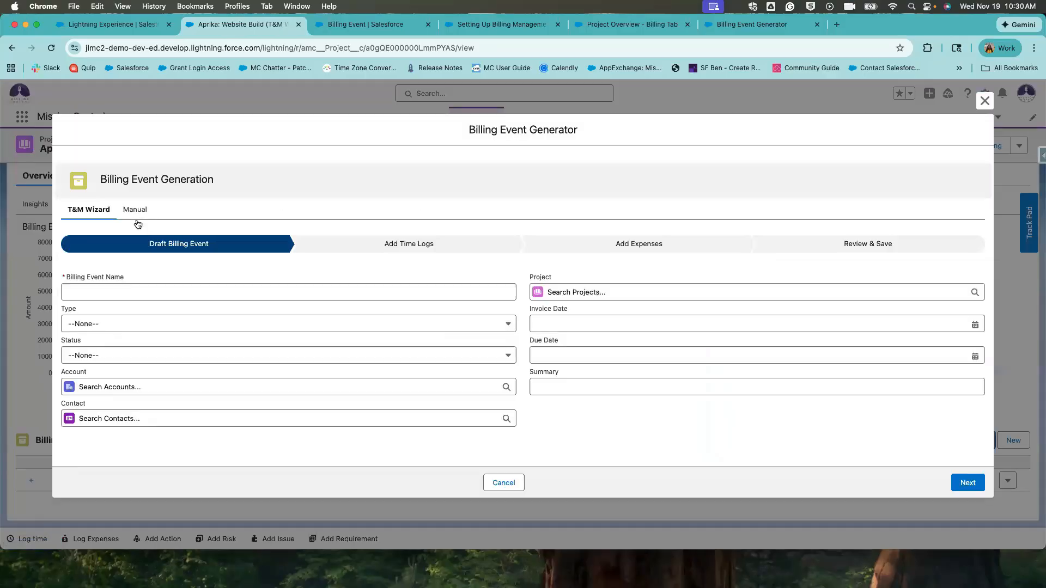
Switch the Billing Event Generator to the Manual form.
left_click(136, 220)
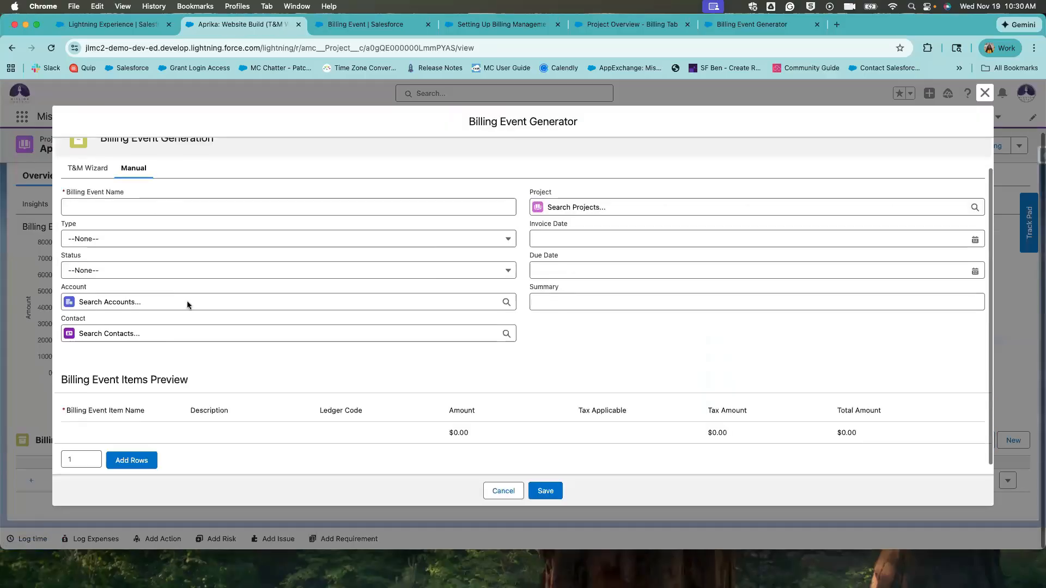
scroll(201, 325, "up", 1)
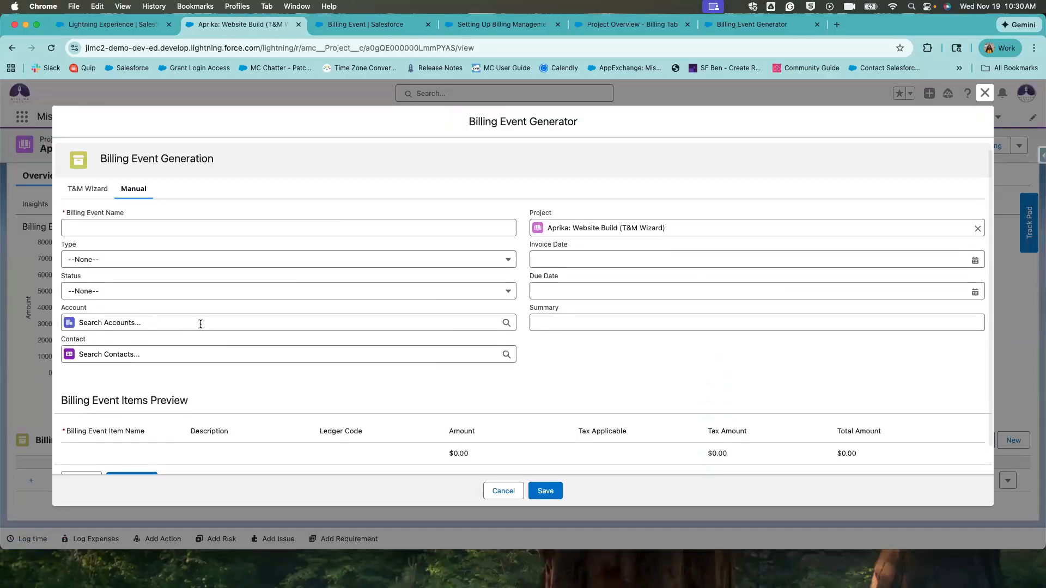
scroll(201, 324, "down", 1)
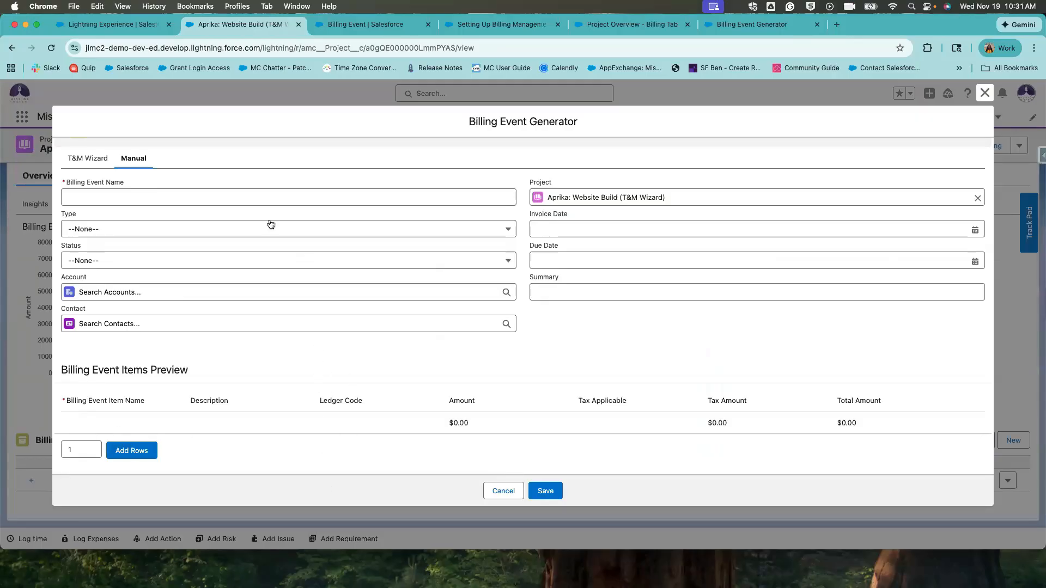
scroll(282, 293, "up", 1)
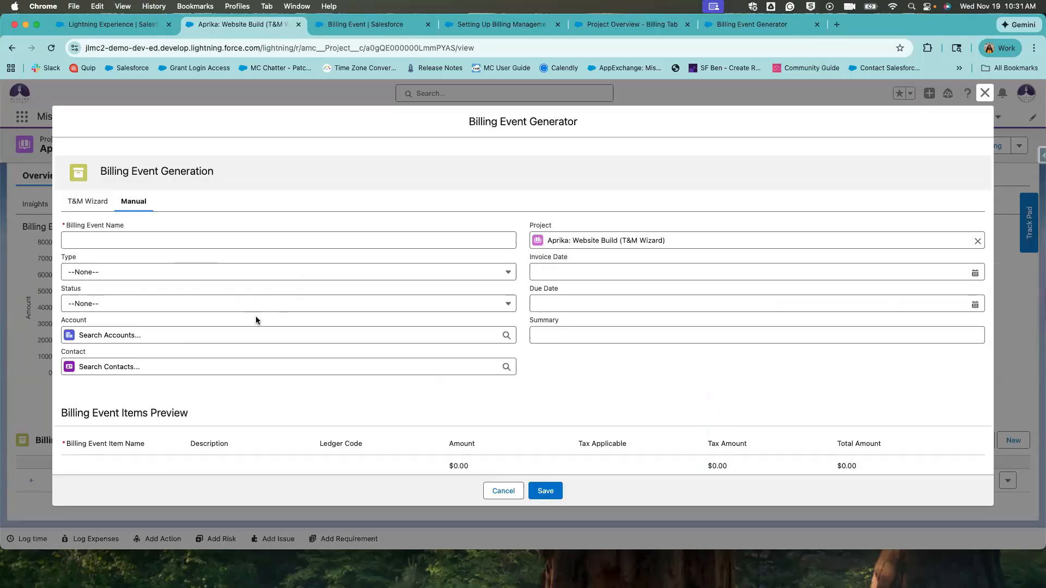
scroll(245, 302, "down", 1)
Add 3 more item rows for five in total, then try the first item's name and amount fields.
left_click(92, 446)
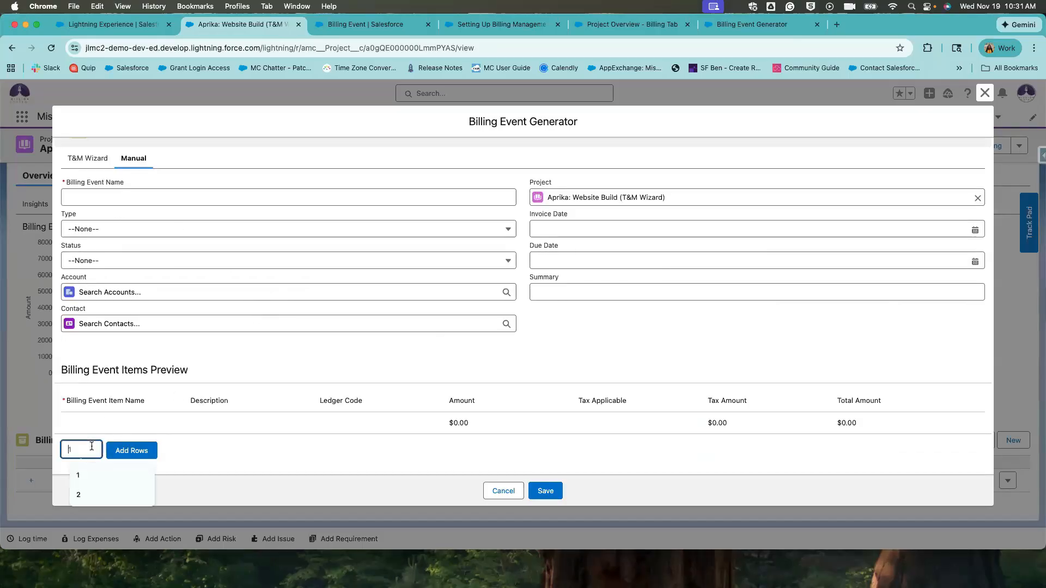
type("3")
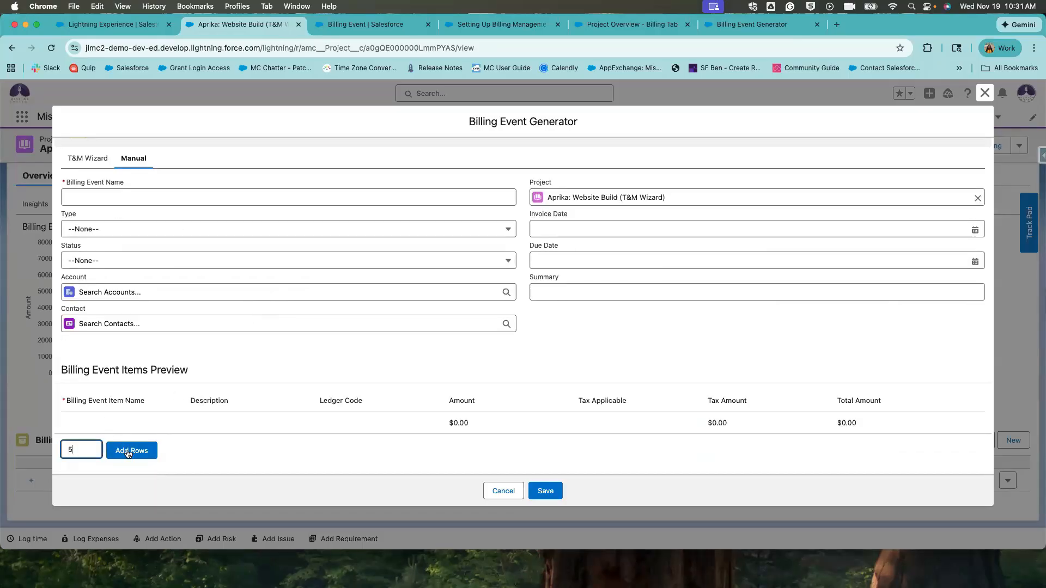
left_click(125, 451)
scroll(254, 455, "down", 2)
scroll(254, 456, "down", 3)
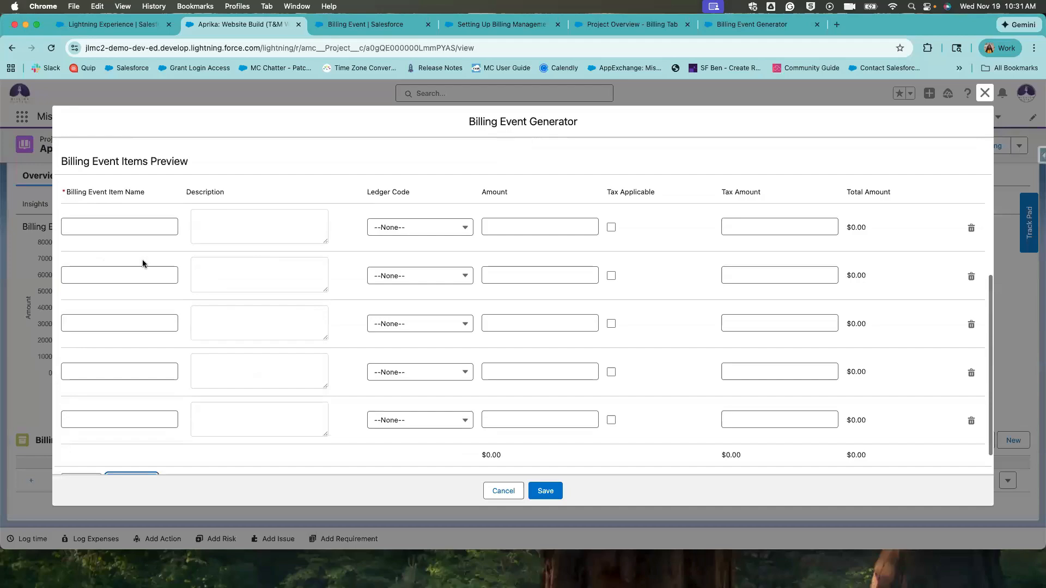
left_click(161, 228)
left_click(545, 227)
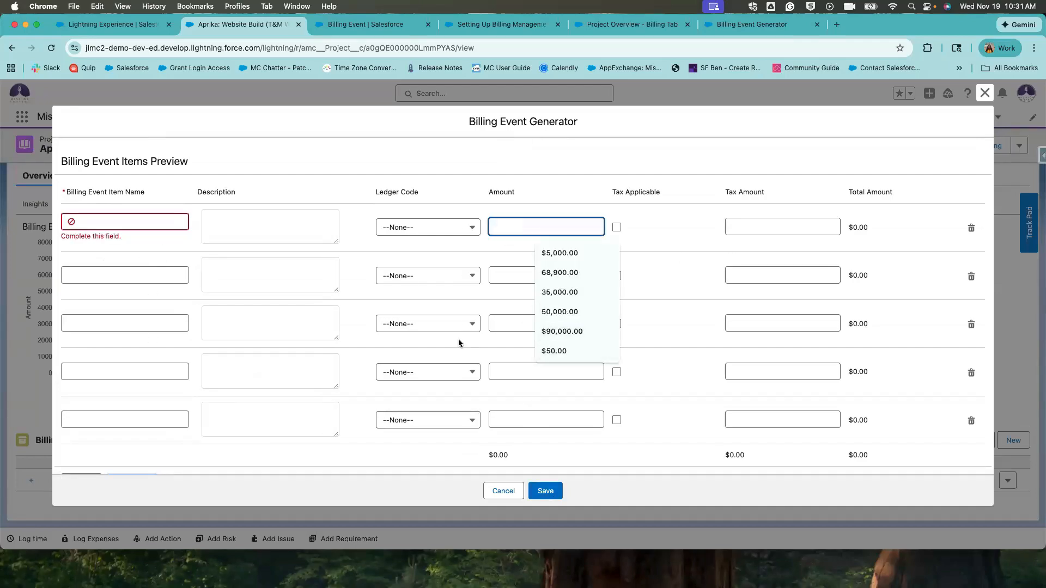
scroll(466, 385, "up", 5)
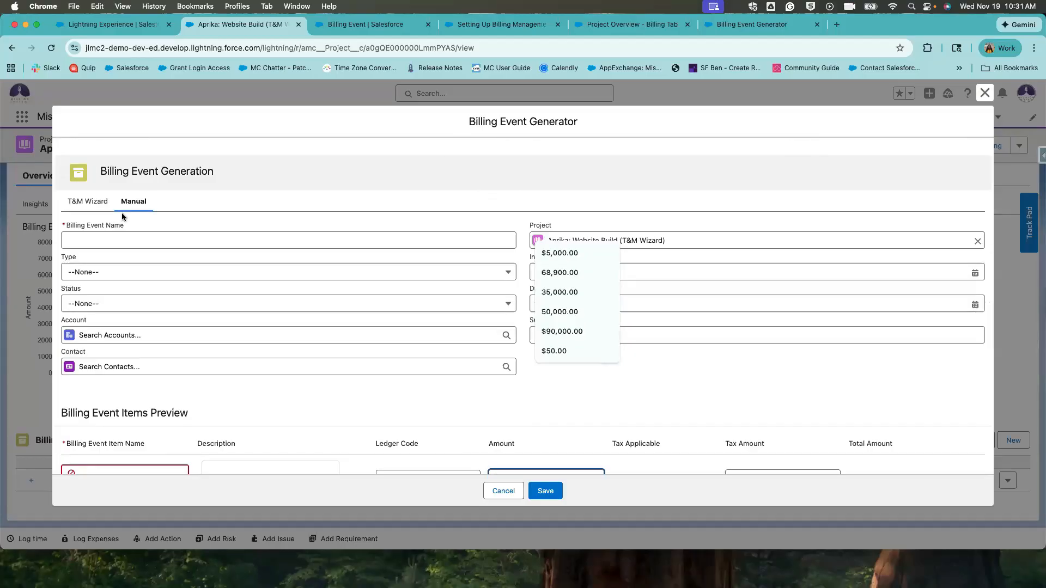
Close the generator without saving and go to the StarPoint Audit (Manual) project's Billing tab.
left_click(982, 92)
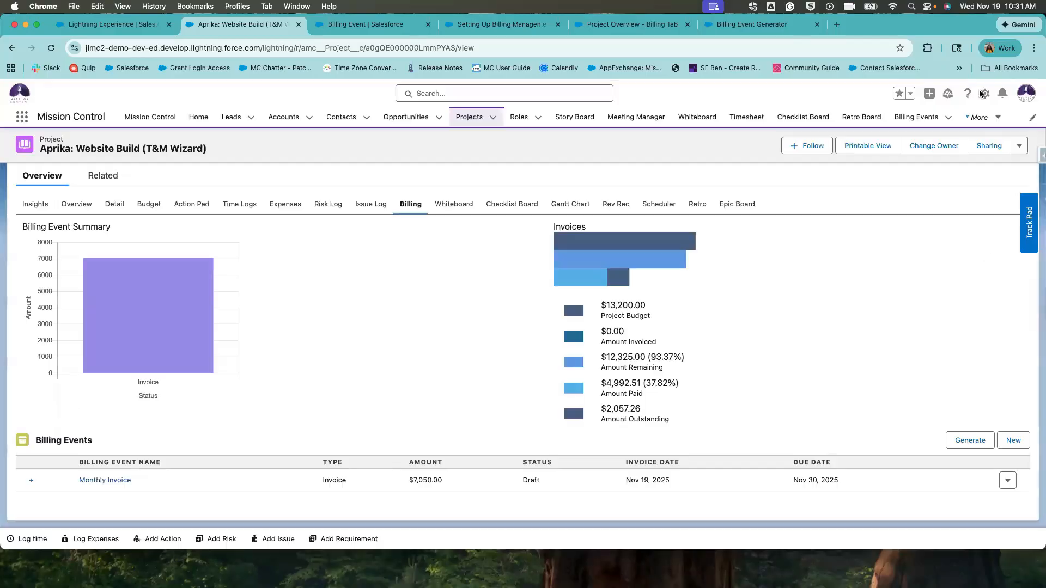
left_click(478, 117)
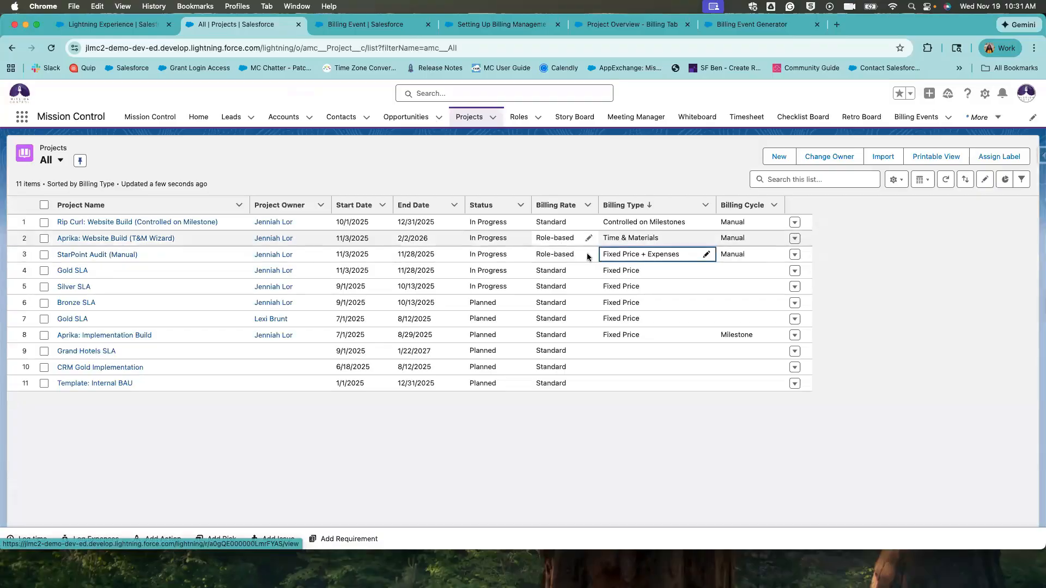
left_click(133, 256)
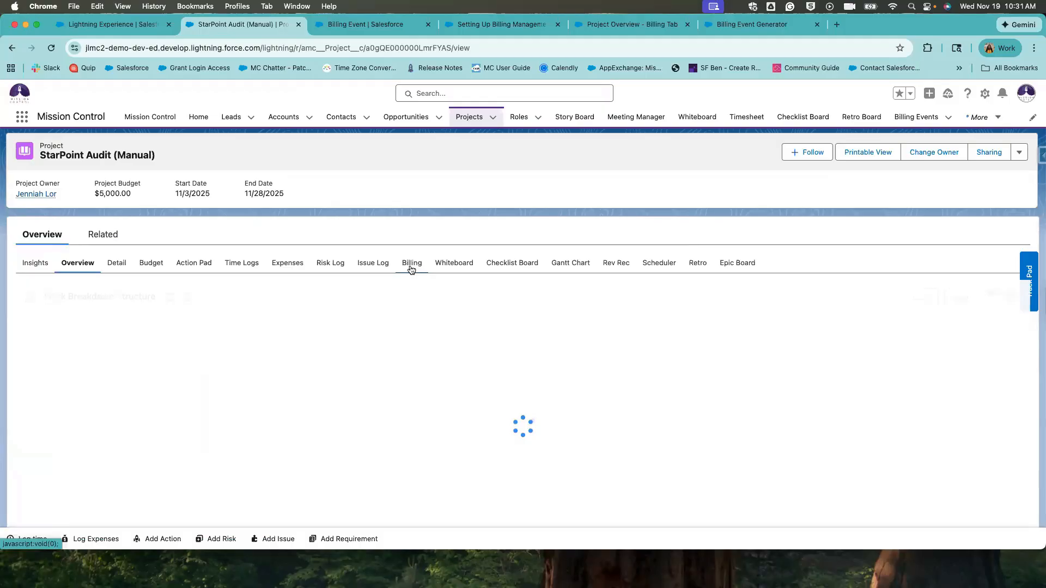
left_click(412, 264)
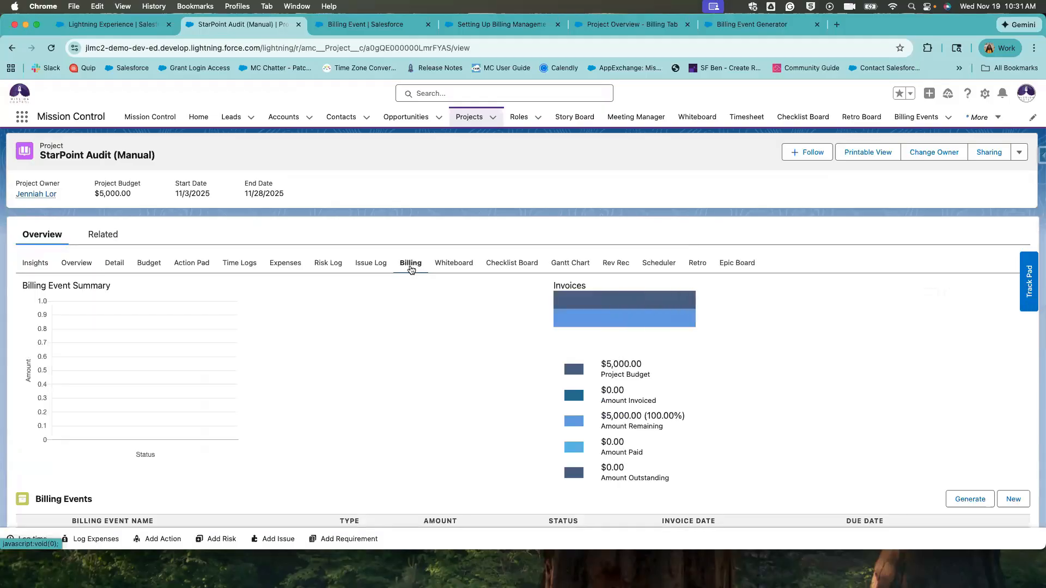
Review the project's time logs and expenses, then check the $5,000.00 budget in the Billing legend.
left_click(240, 263)
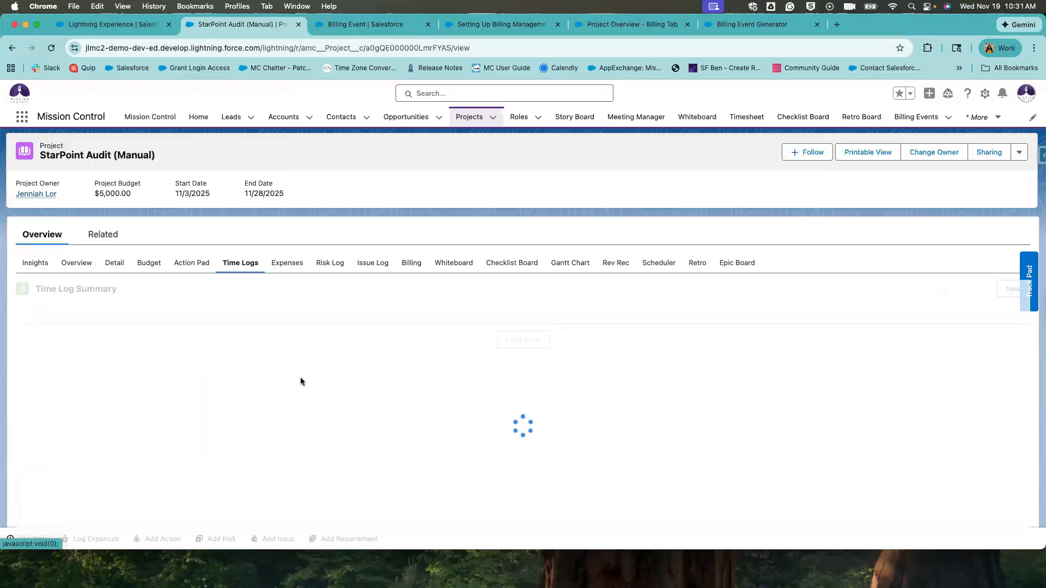
scroll(321, 388, "down", 2)
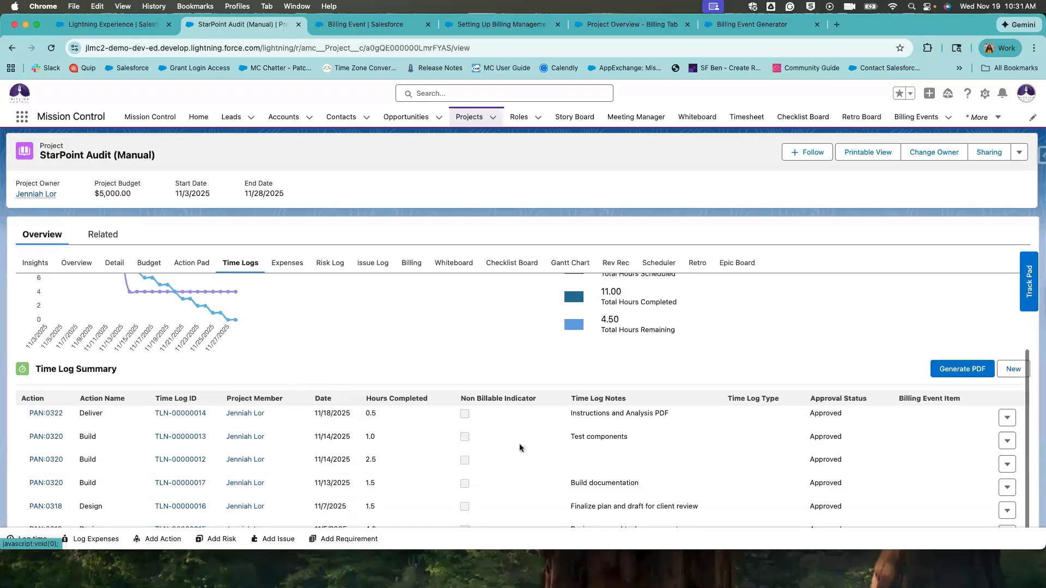
scroll(455, 457, "down", 1)
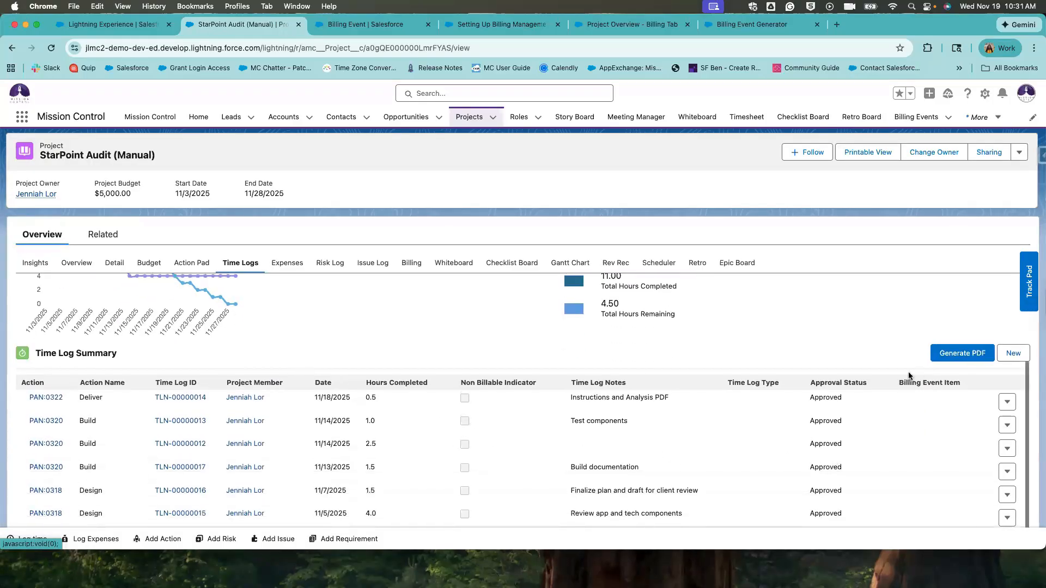
left_click_drag(898, 383, 920, 396)
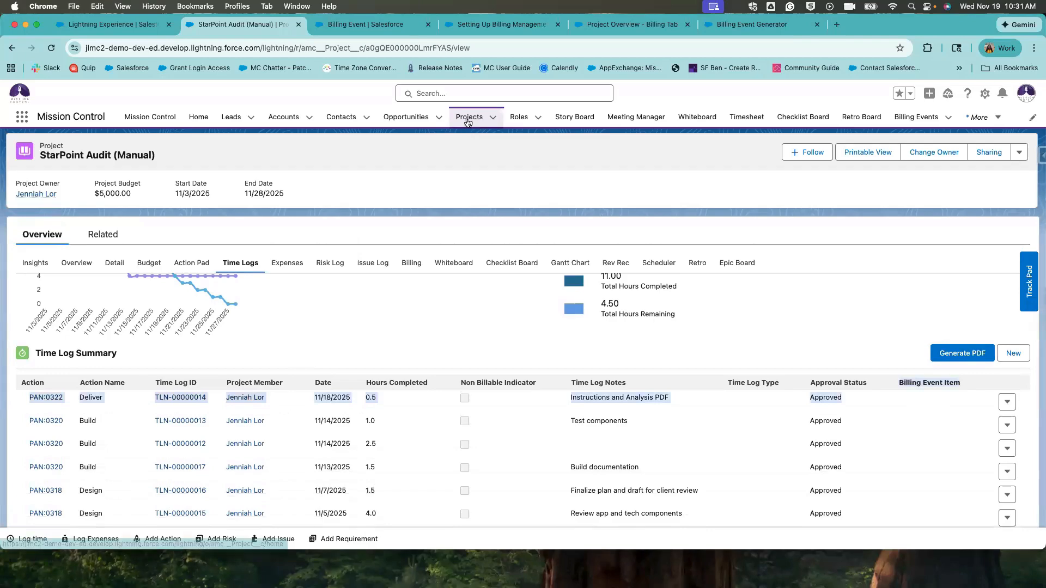
left_click(276, 267)
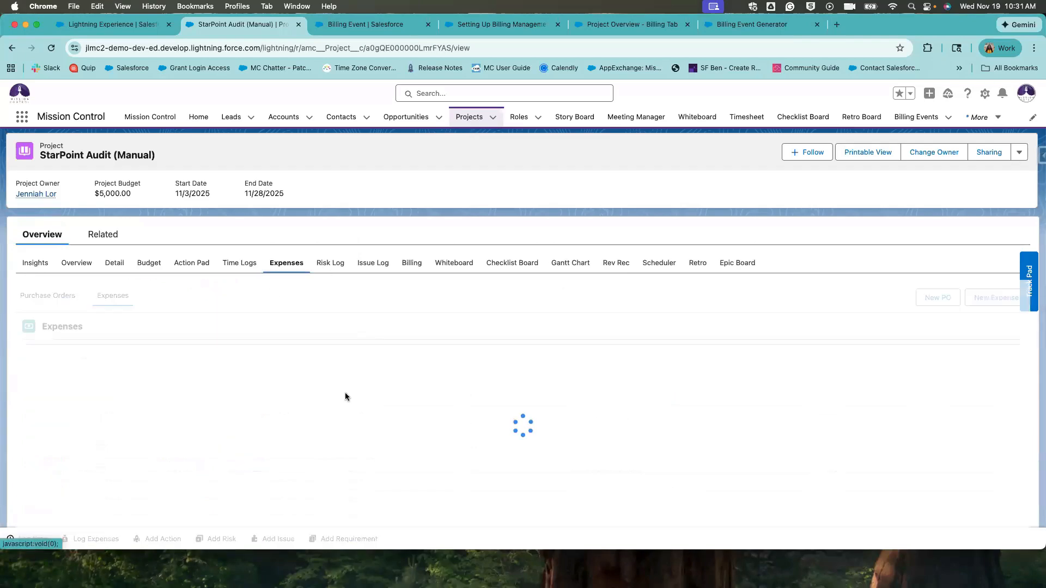
scroll(172, 443, "down", 2)
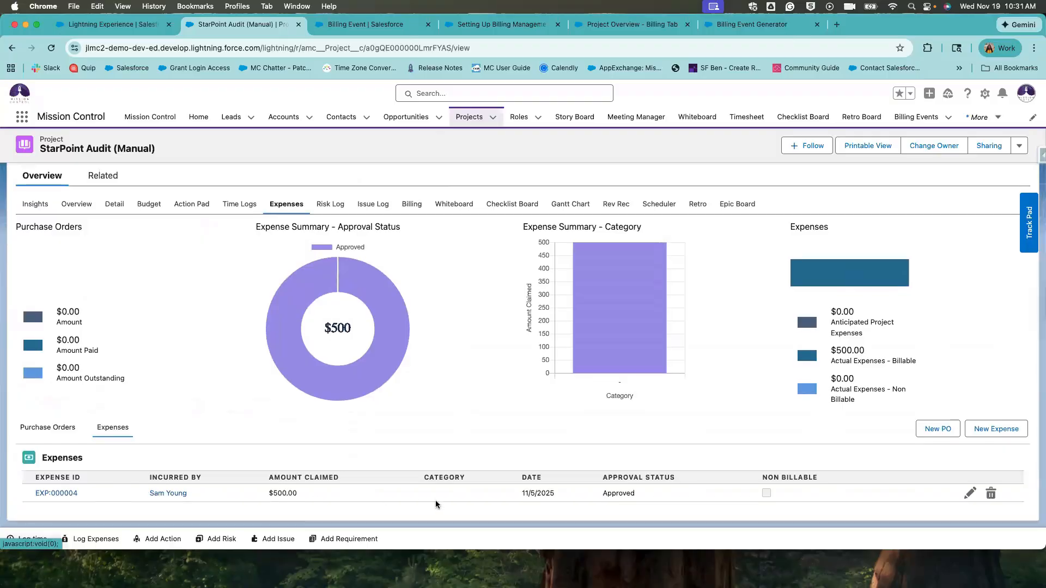
left_click(409, 204)
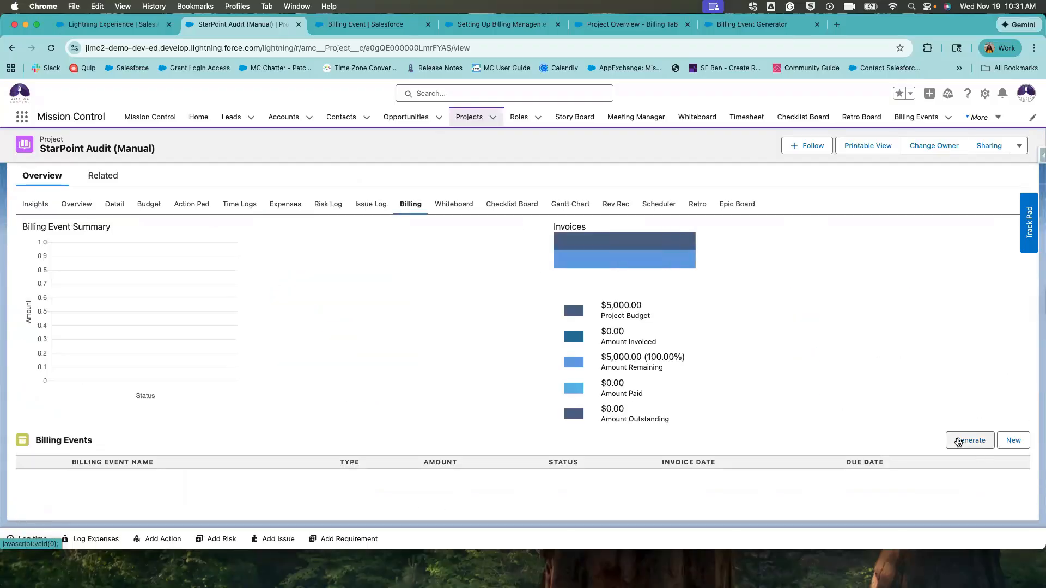
left_click_drag(601, 316, 638, 315)
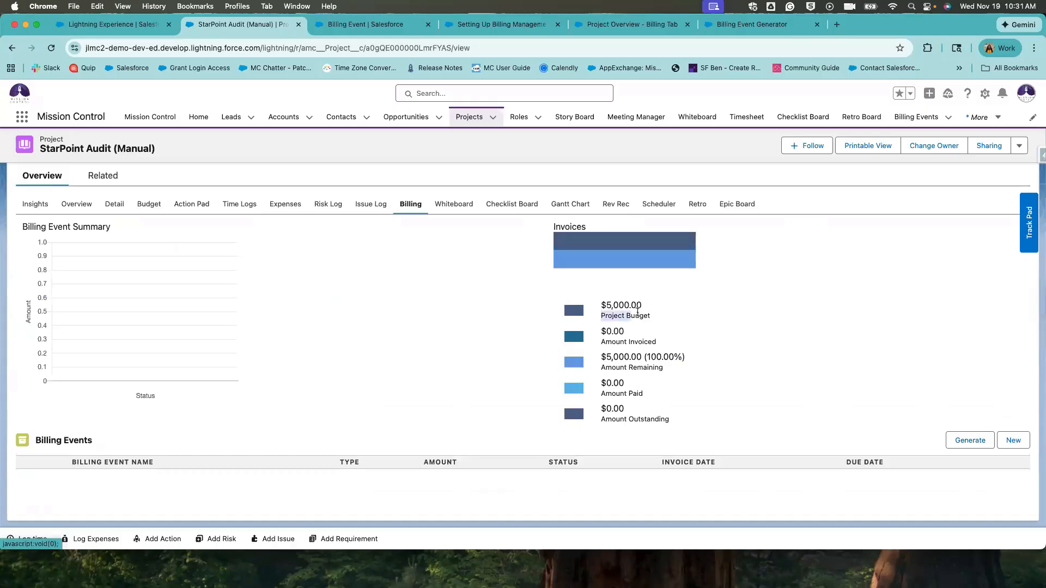
left_click(611, 353)
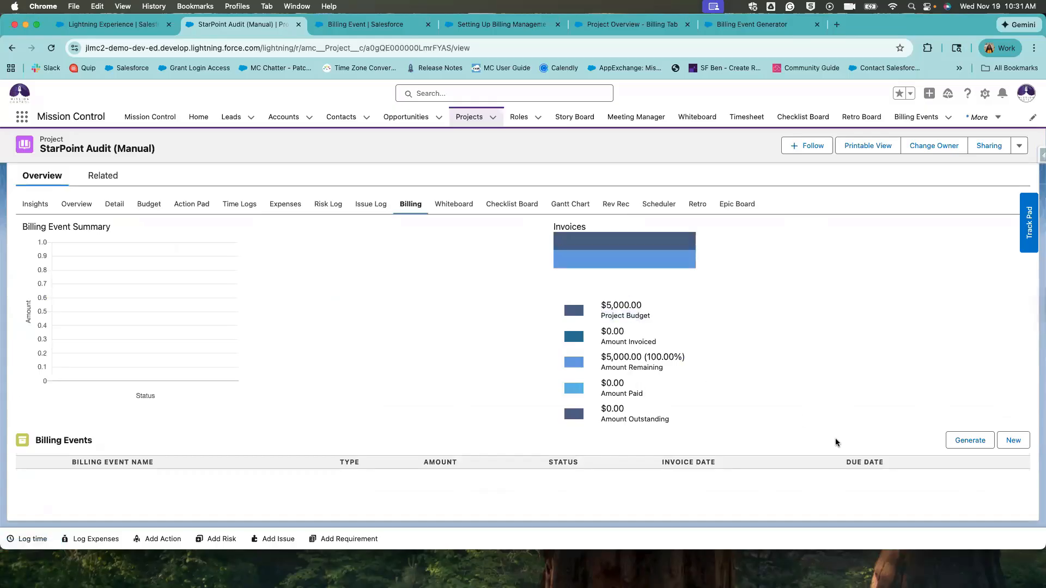
Start a new billing event named 'Final Invoice'.
left_click(959, 437)
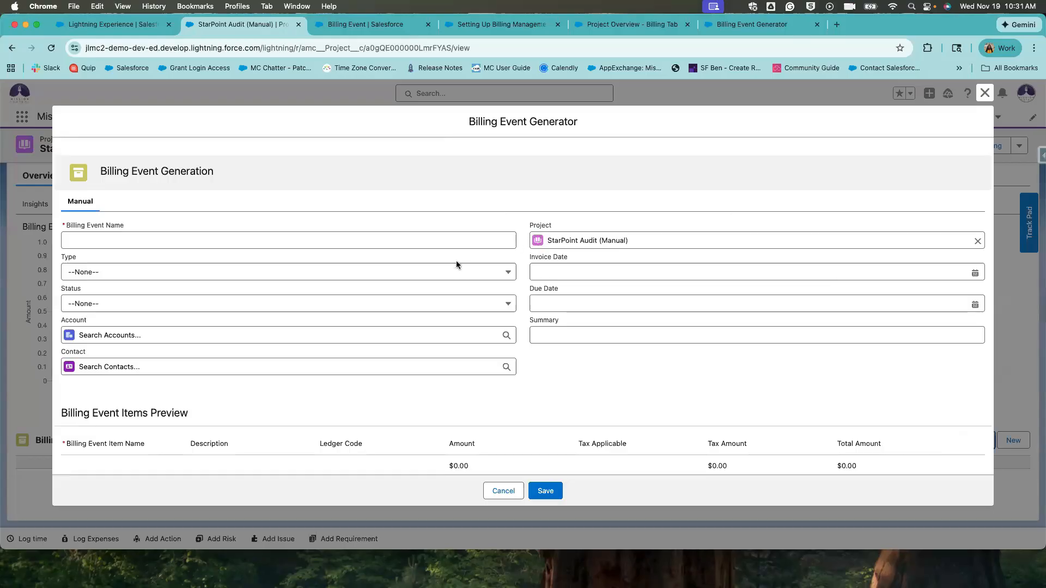
left_click(433, 243)
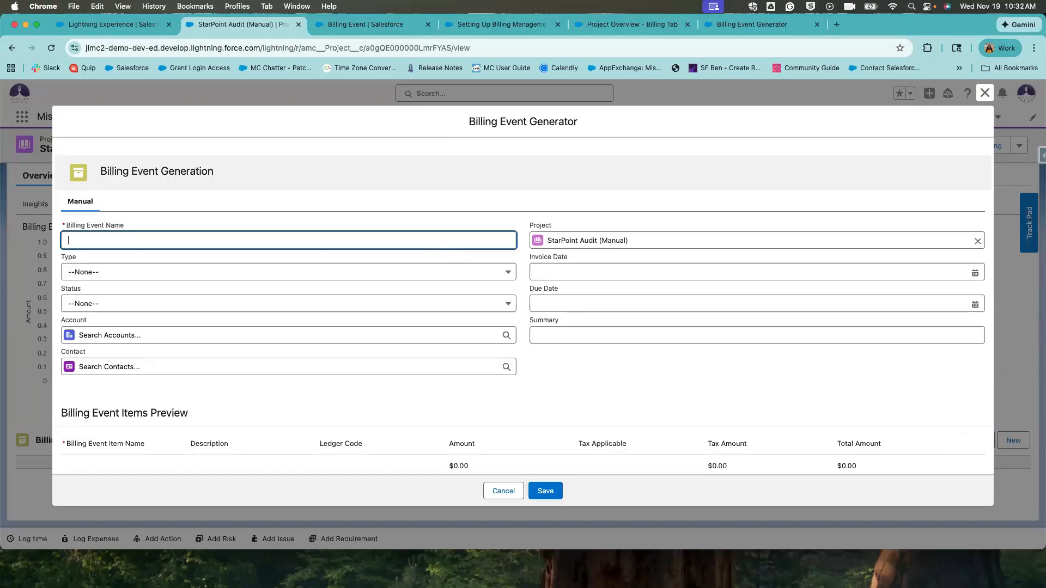
type("Final Invoice")
Set the billing event type to Invoice and status to Issued.
left_click(414, 272)
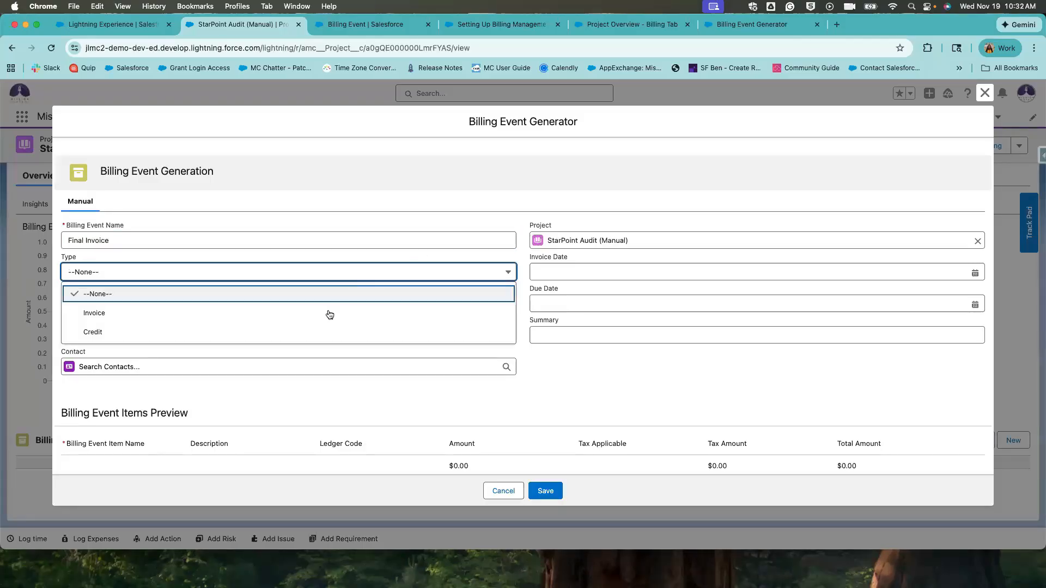
left_click(330, 312)
key("Tab")
key("i")
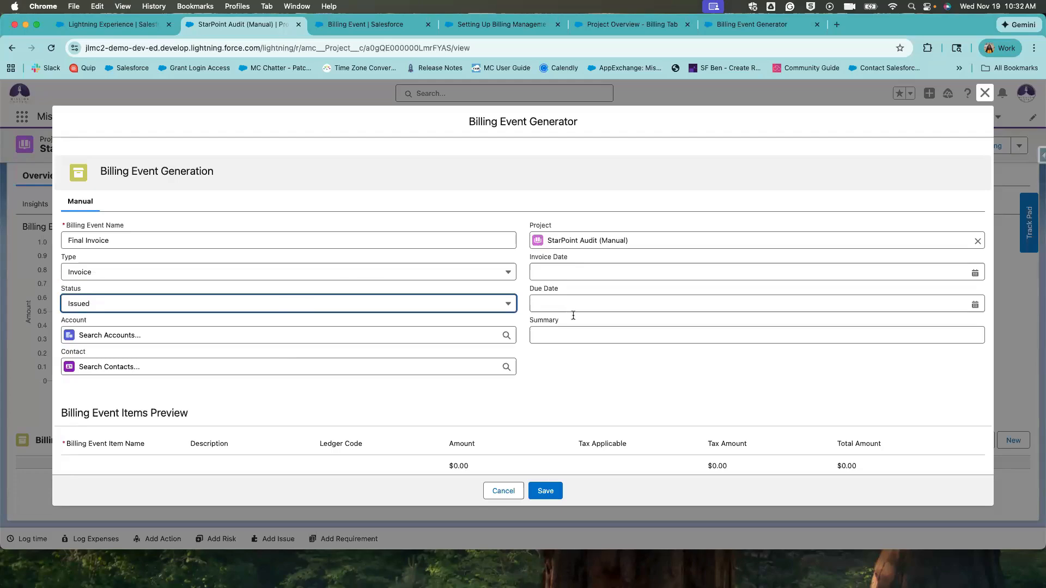
left_click(571, 335)
Set the invoice date to Nov 19 and due date to Nov 30, 2025.
left_click(578, 268)
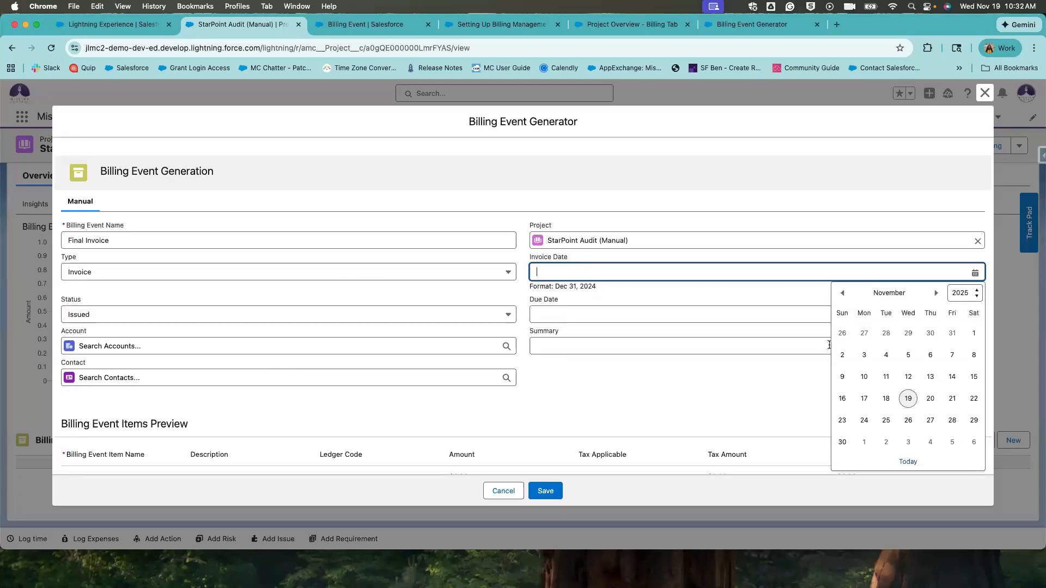
left_click(907, 398)
left_click(599, 316)
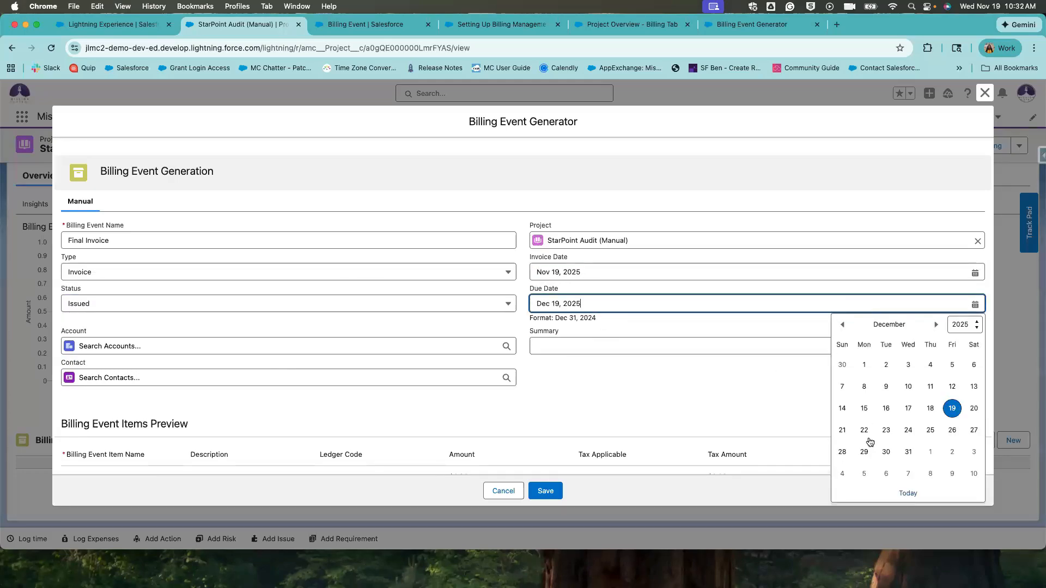
left_click(843, 364)
left_click(691, 383)
Enter 'Final Bill' as the billing event summary.
left_click(600, 370)
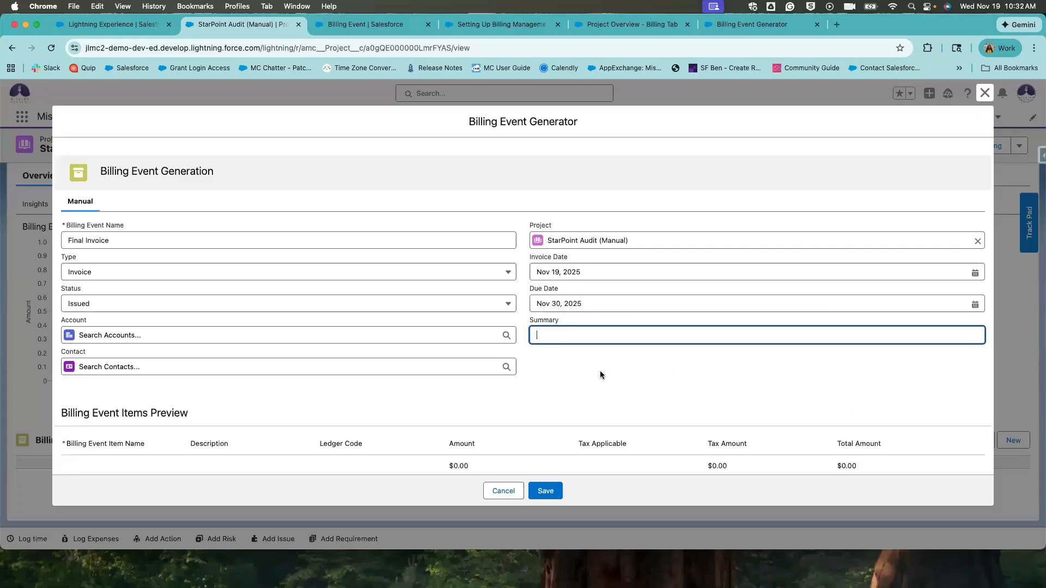
left_click(579, 356)
left_click(566, 343)
type("Final Vi")
scroll(547, 362, "down", 2)
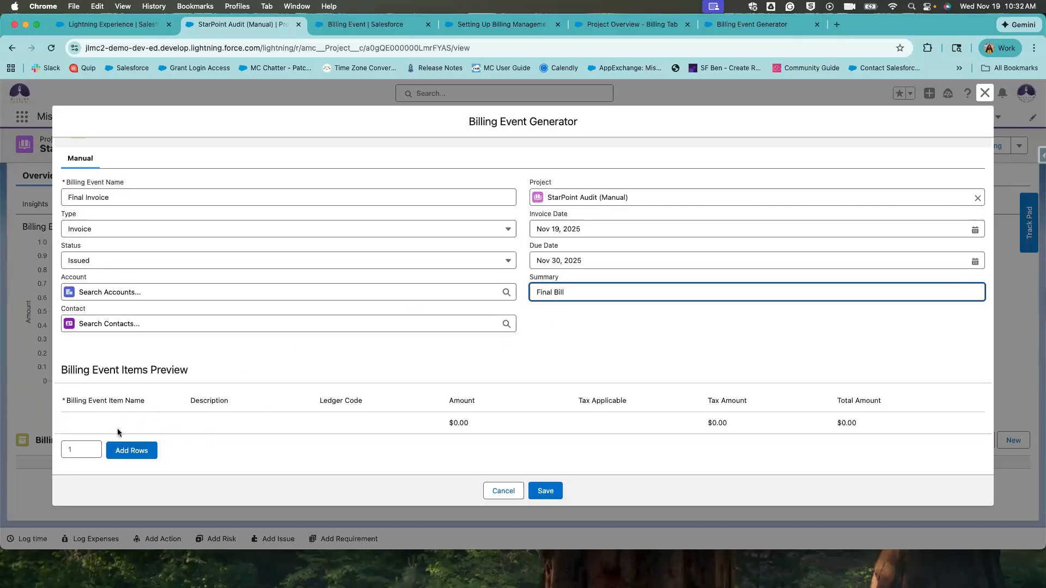
Add a line item row and fill its amount with $5,000.00 from the autofill.
left_click(125, 450)
scroll(443, 402, "down", 2)
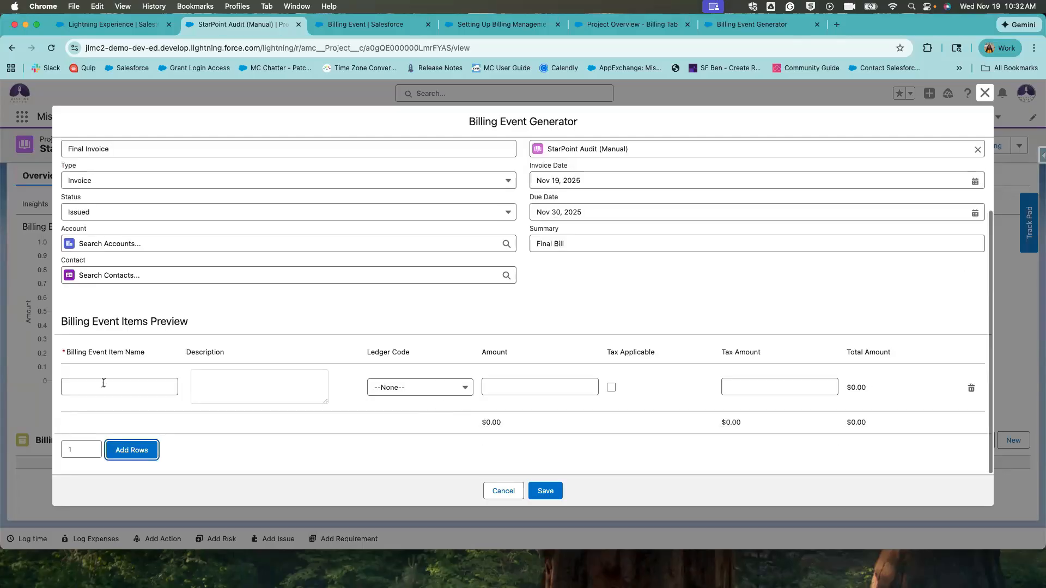
left_click(104, 383)
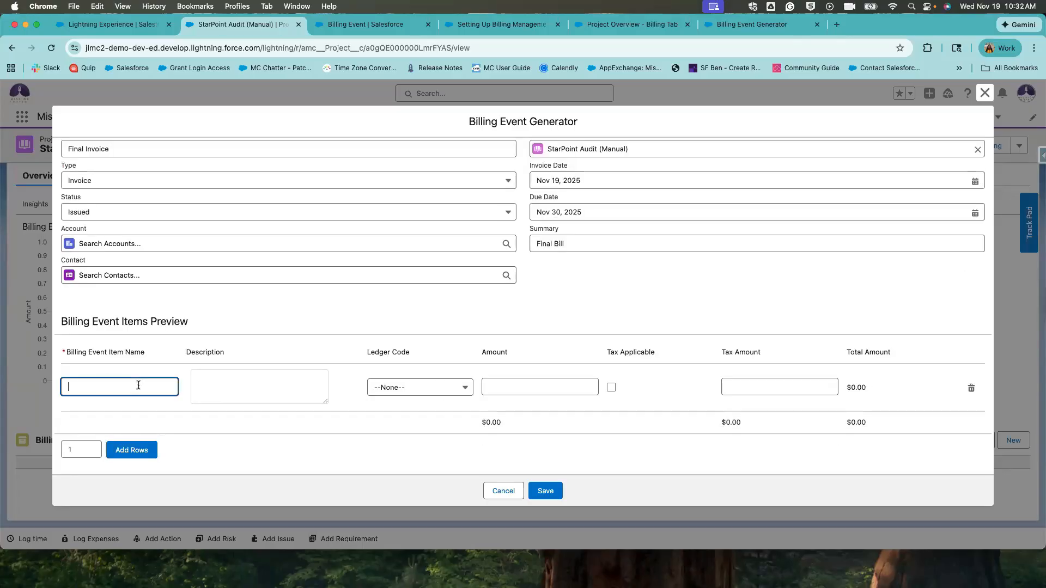
left_click(536, 387)
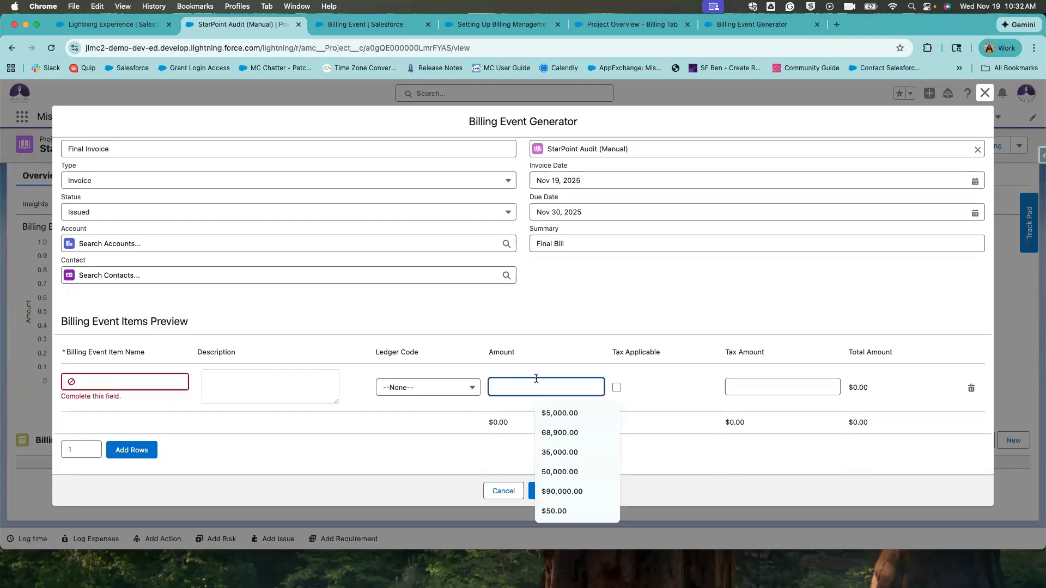
left_click(537, 409)
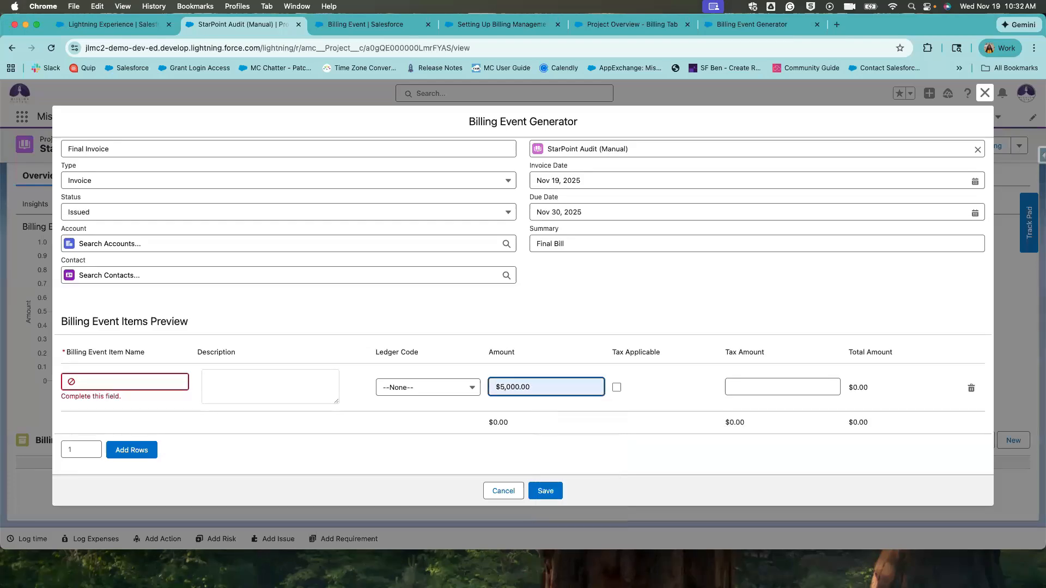
left_click(456, 423)
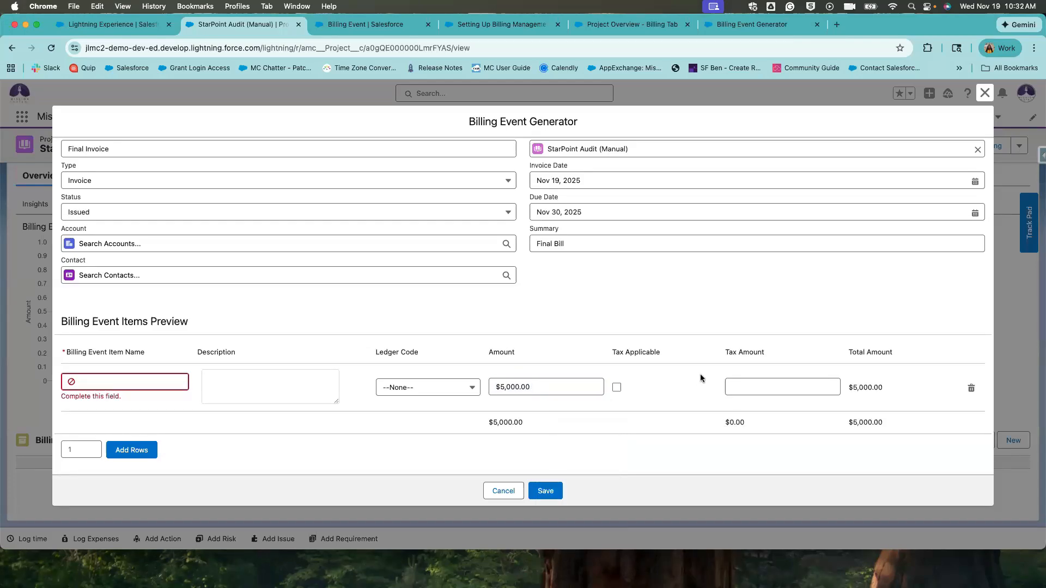
Leave the line item not tax applicable.
left_click(616, 387)
left_click(734, 390)
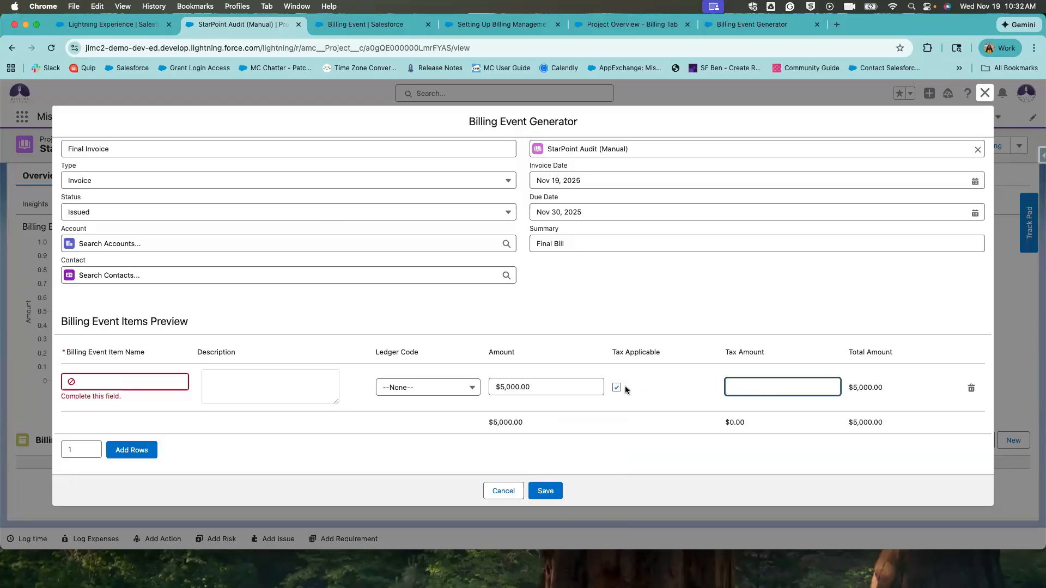
left_click(617, 388)
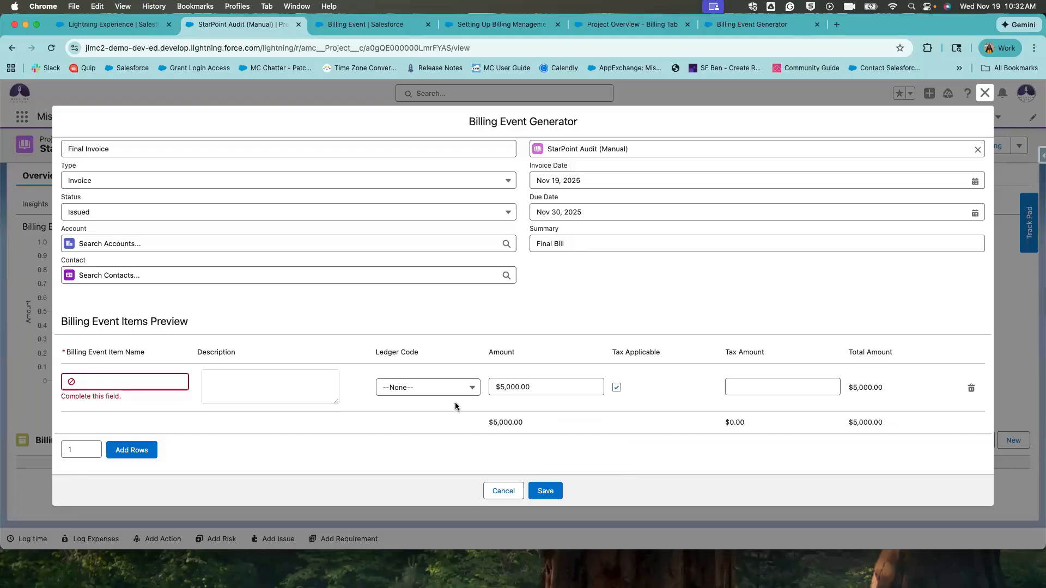
left_click(125, 380)
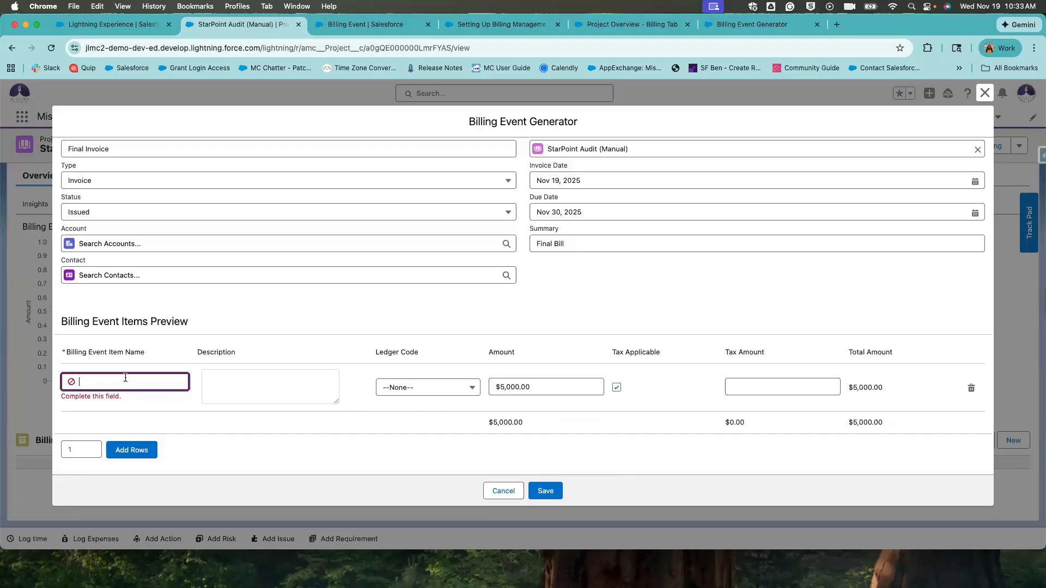
left_click(616, 388)
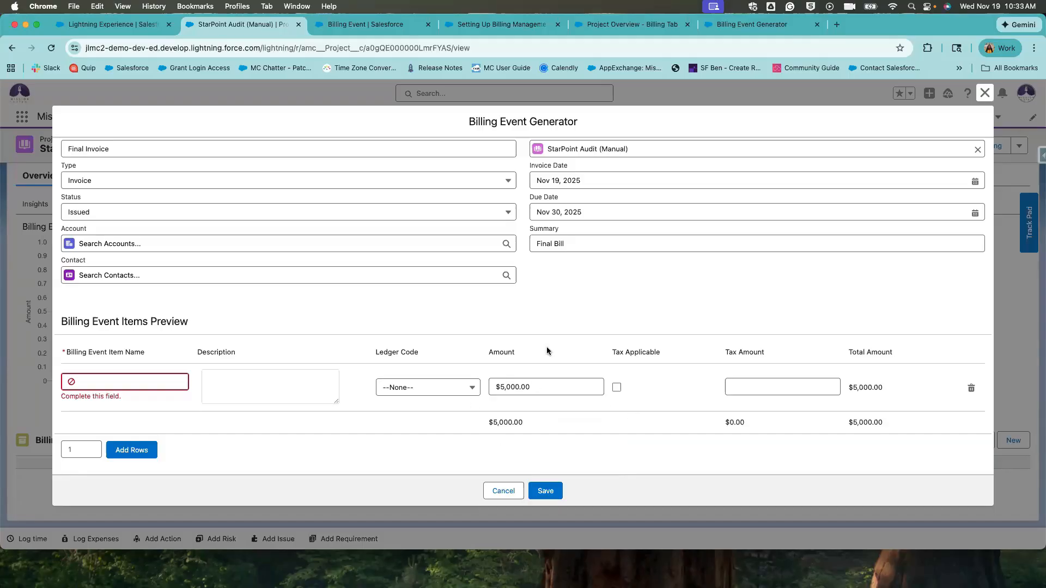
Name the item 'StarPoint Processing Fee' and save the Final Invoice billing event.
left_click(137, 373)
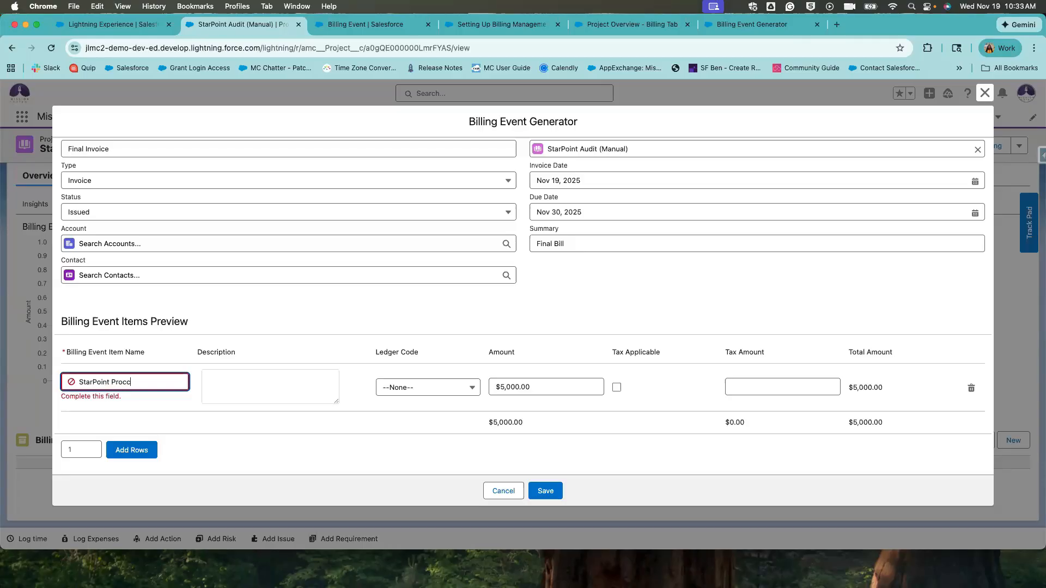
type("cessing Fee")
left_click(152, 419)
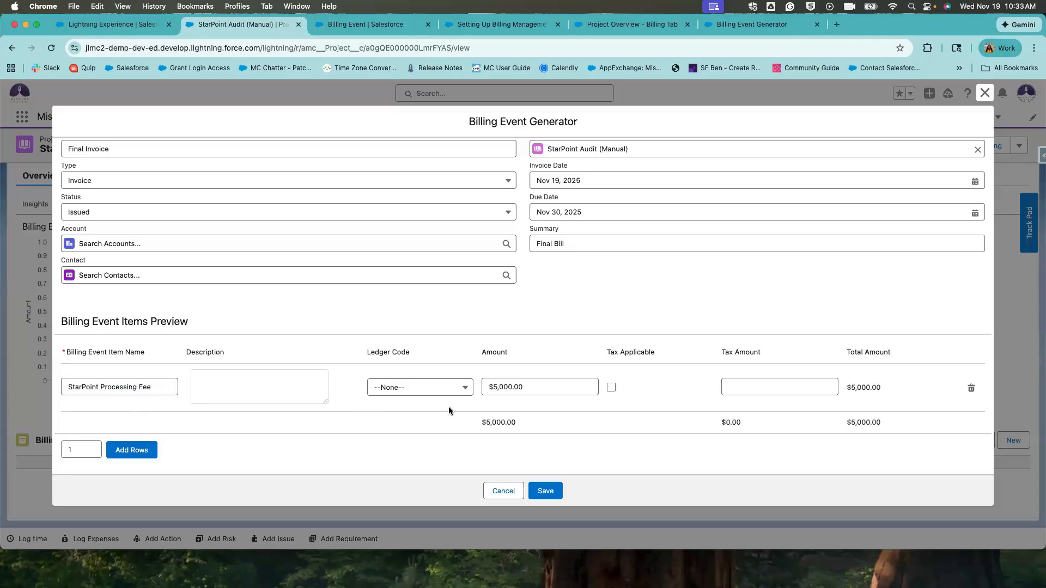
left_click(539, 387)
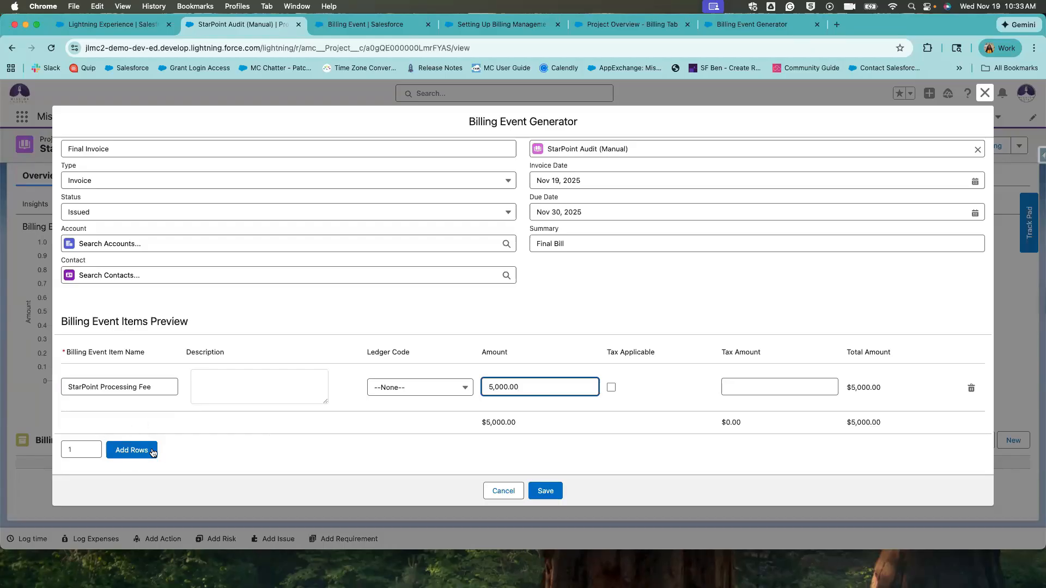
left_click(547, 490)
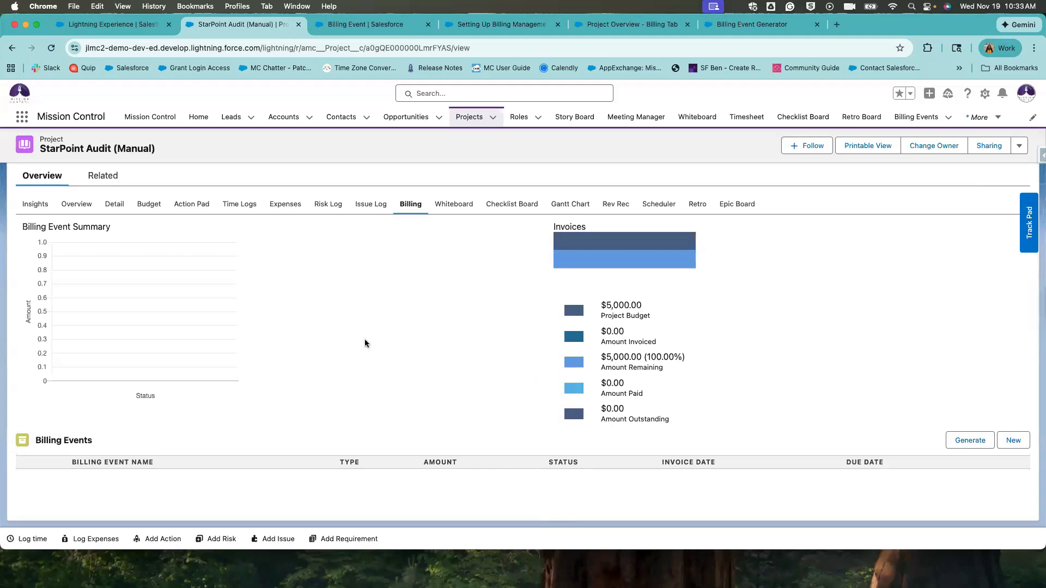
Refresh the Billing tab and expand Final Invoice to confirm its $5,000.00 item.
left_click(449, 204)
left_click(410, 204)
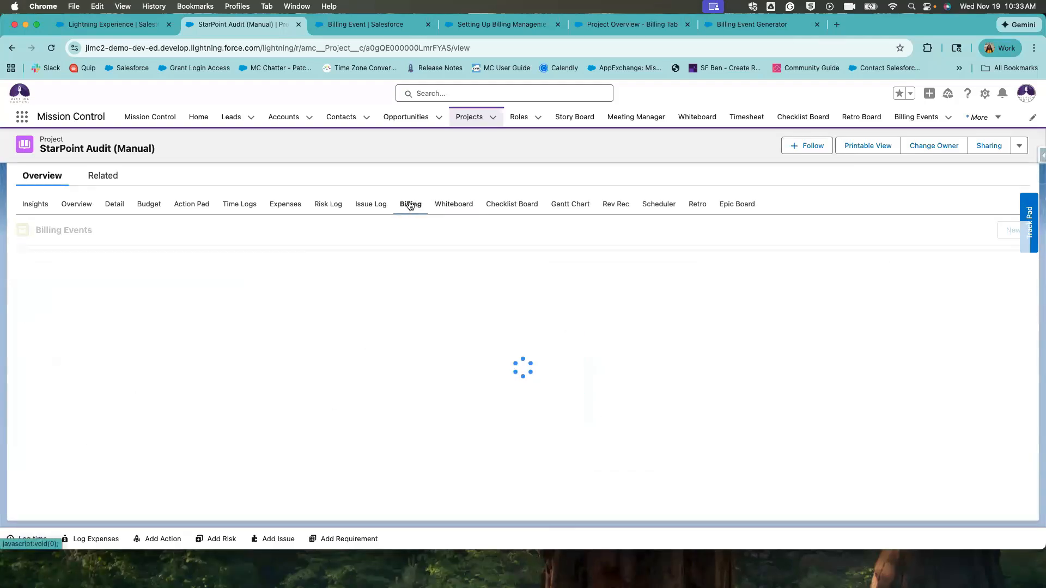
scroll(75, 444, "down", 1)
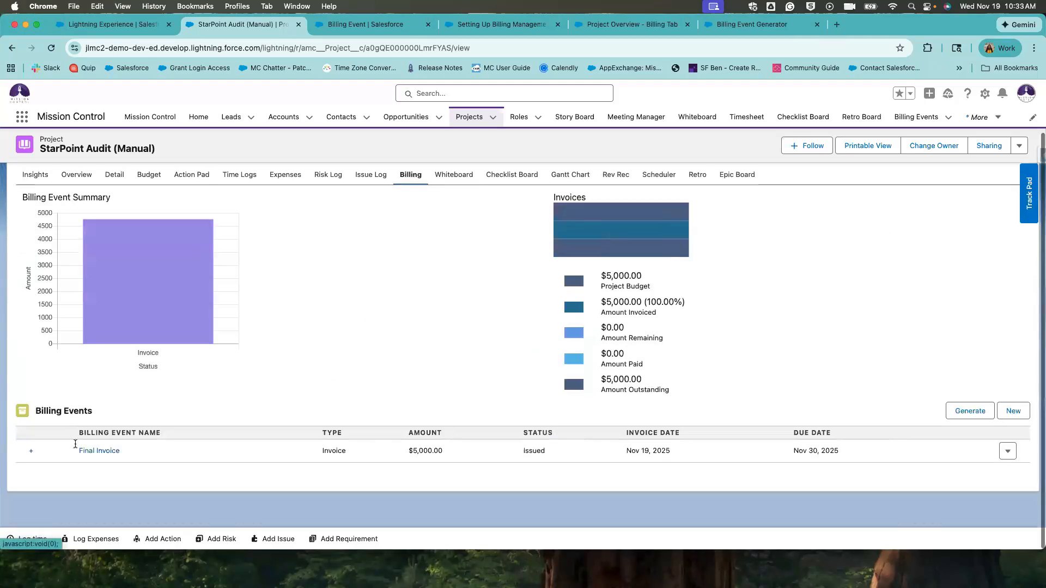
scroll(75, 445, "up", 1)
left_click(33, 480)
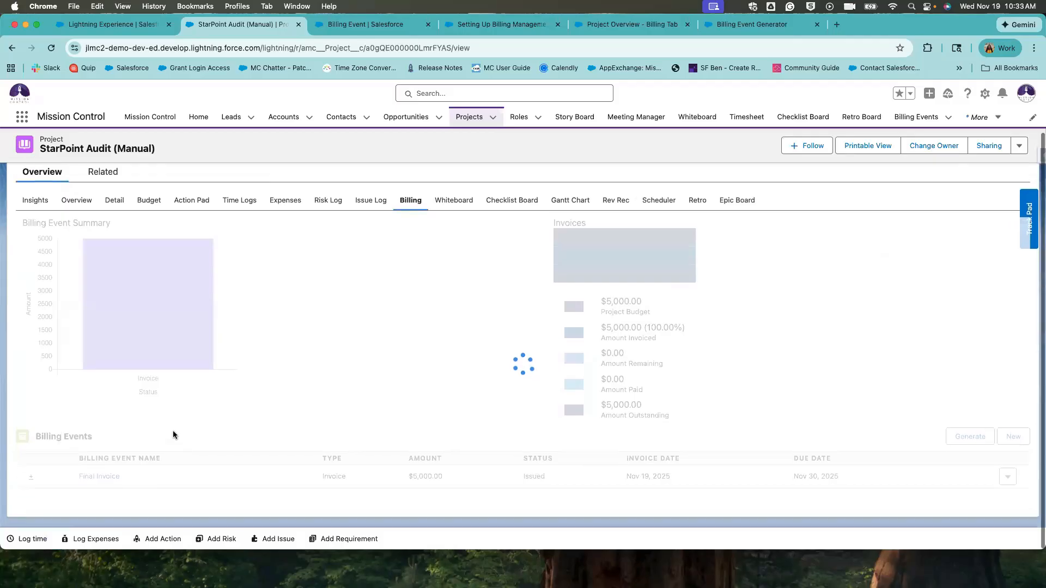
scroll(177, 402, "down", 1)
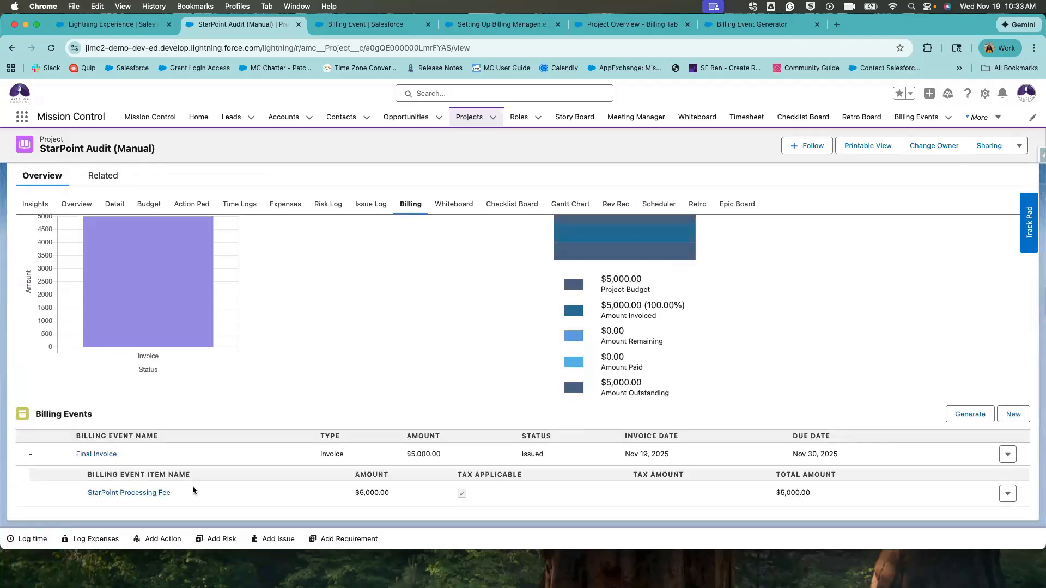
left_click_drag(393, 498, 354, 494)
left_click(102, 456)
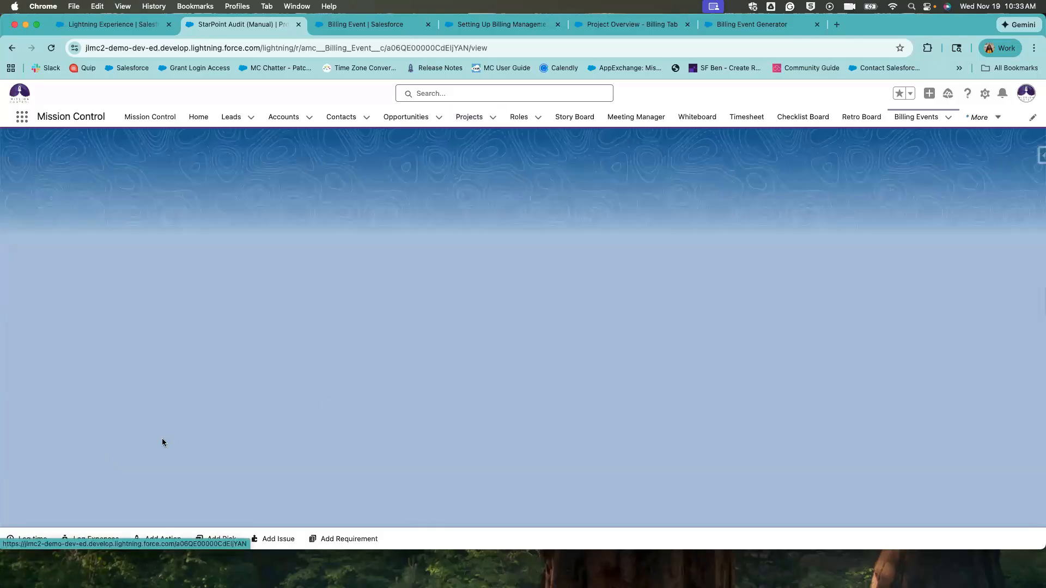
scroll(478, 390, "down", 3)
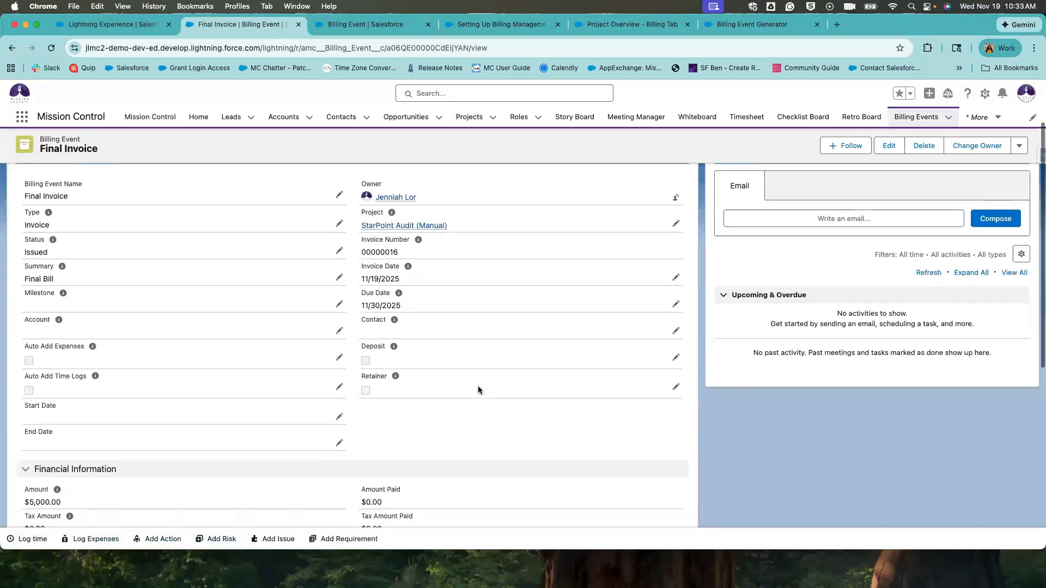
scroll(414, 478, "down", 5)
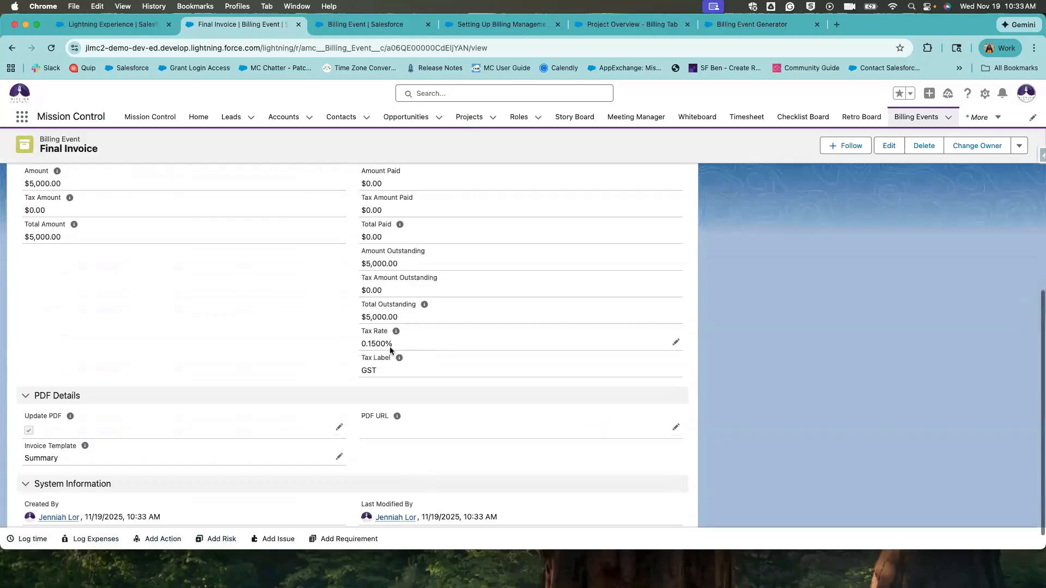
scroll(390, 347, "down", 1)
left_click_drag(392, 339, 348, 311)
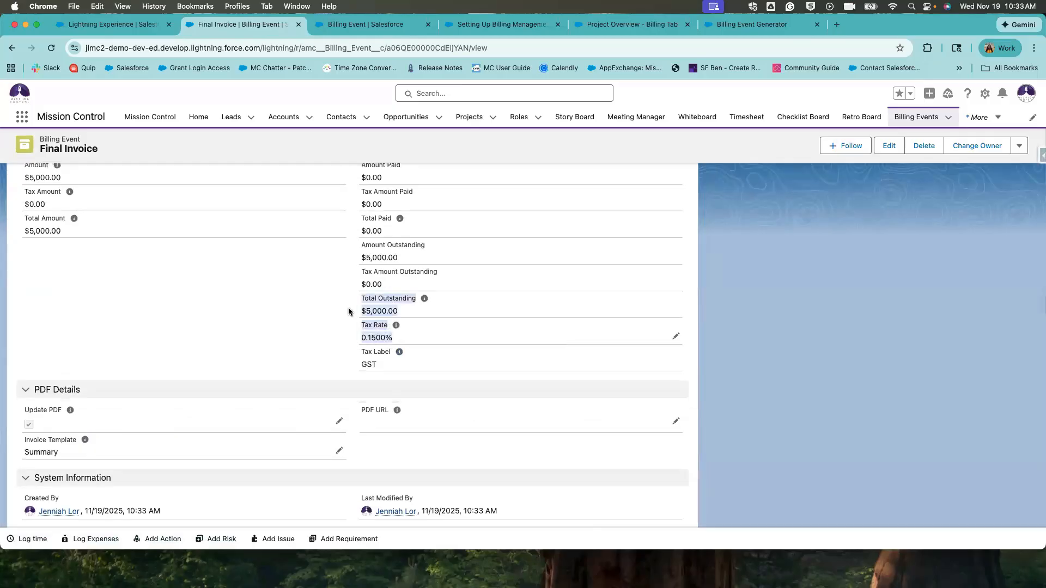
left_click(417, 337)
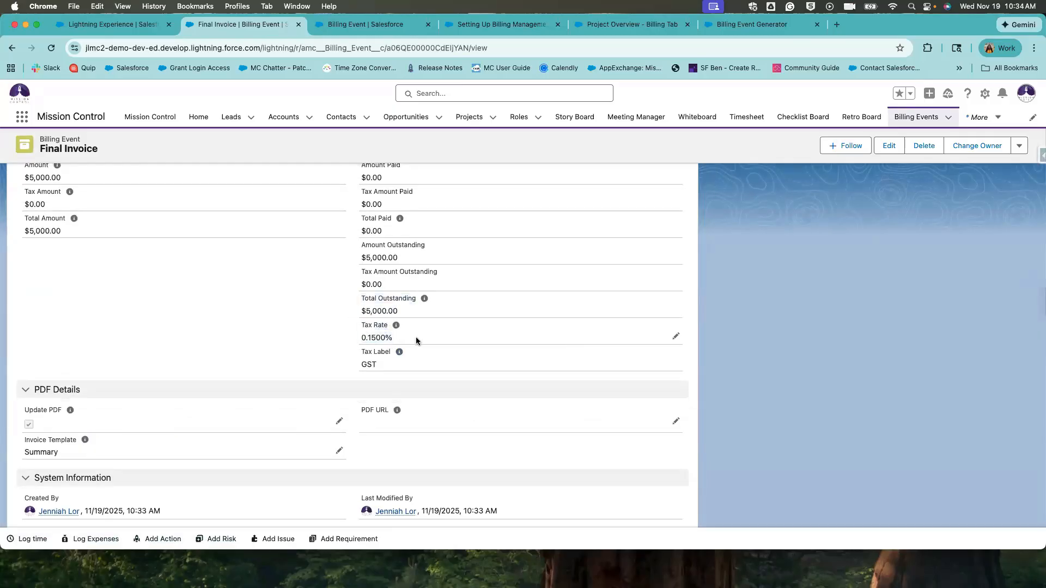
left_click_drag(352, 326, 358, 296)
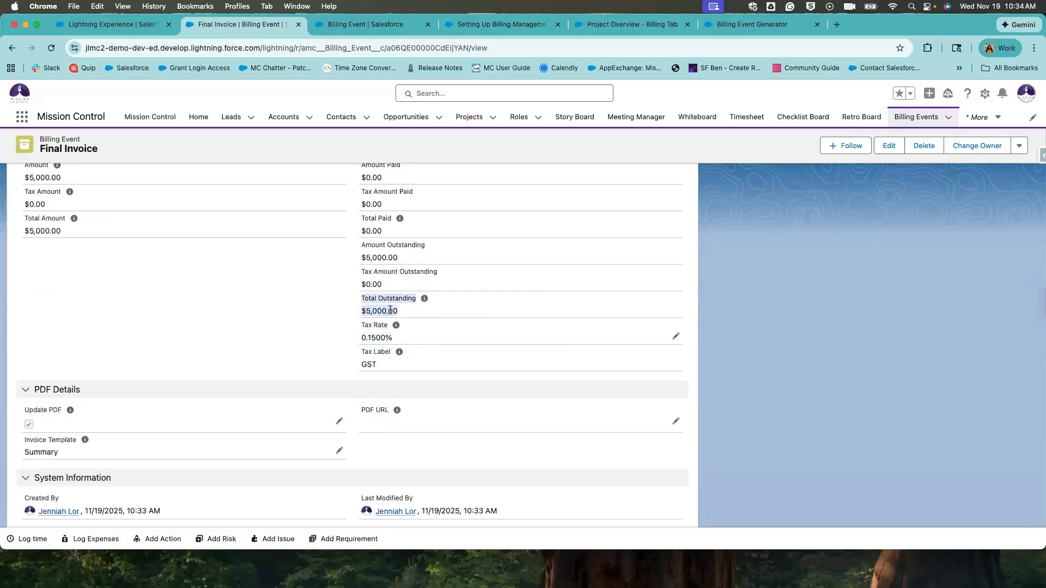
scroll(390, 310, "up", 3)
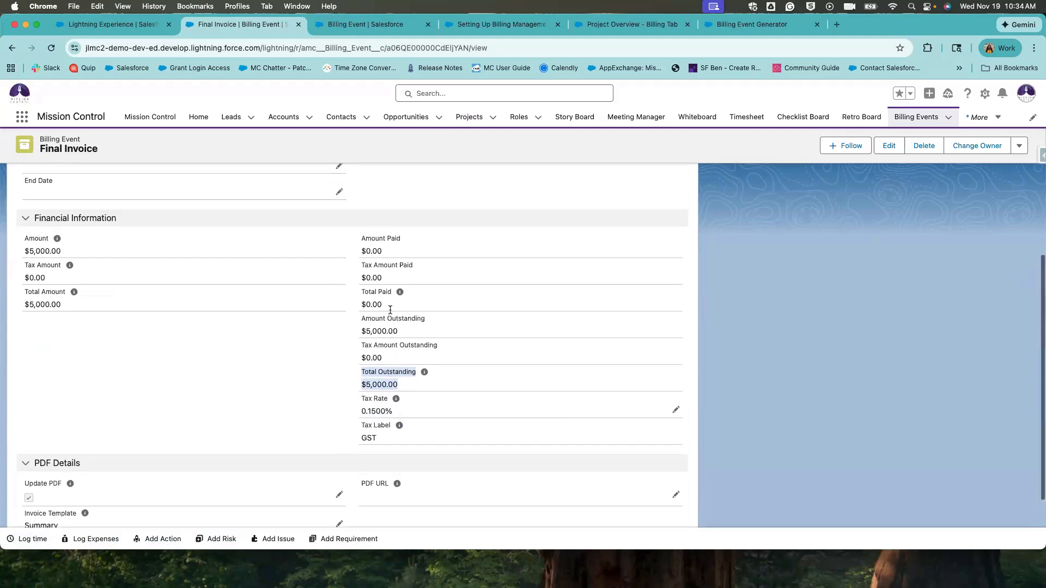
scroll(391, 315, "up", 10)
mouse_move(403, 311)
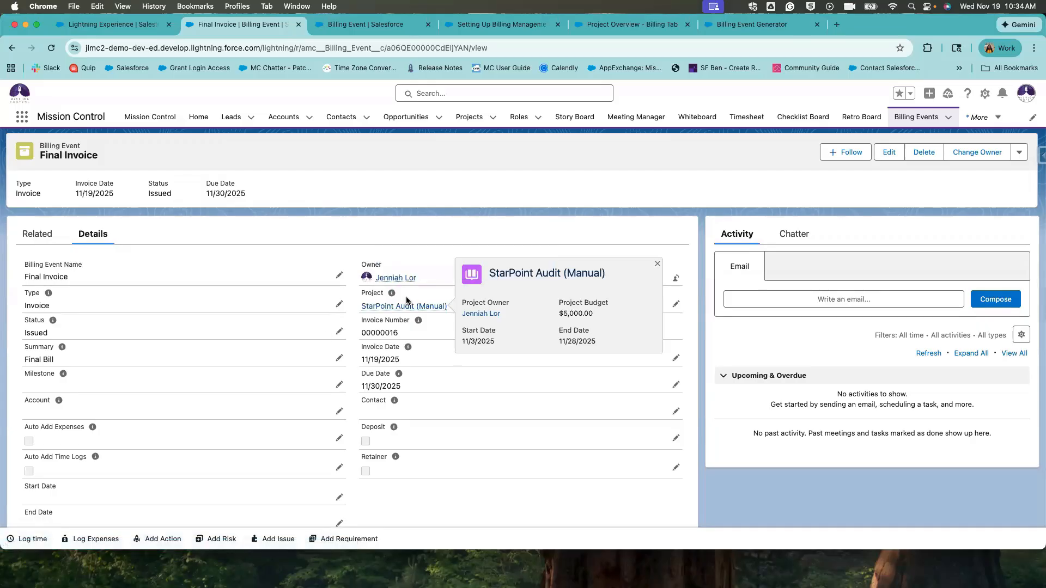
Enable Auto Add Expenses so the Final Invoice total becomes $5,500.00.
left_click(339, 438)
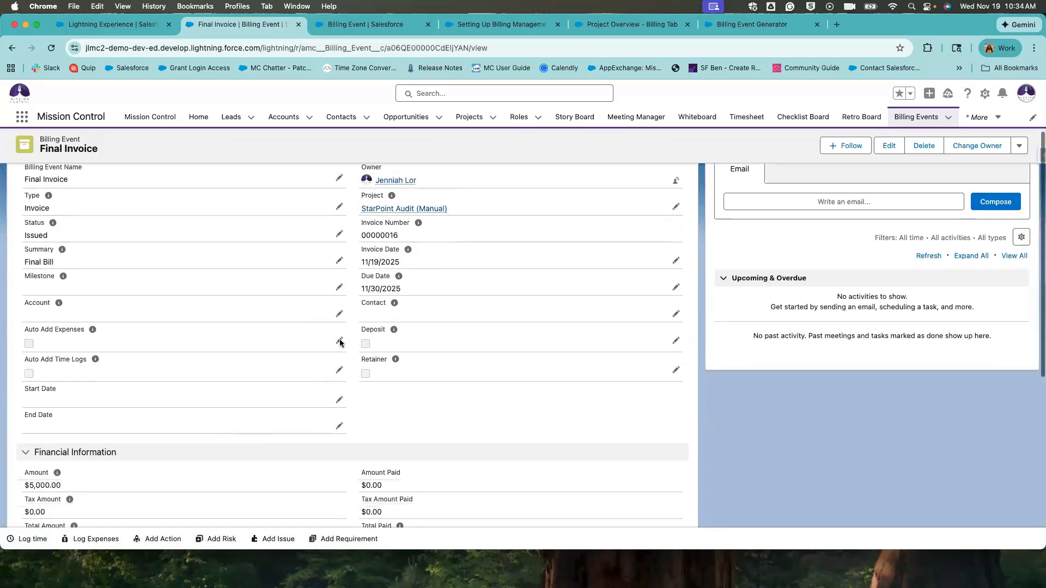
key("space")
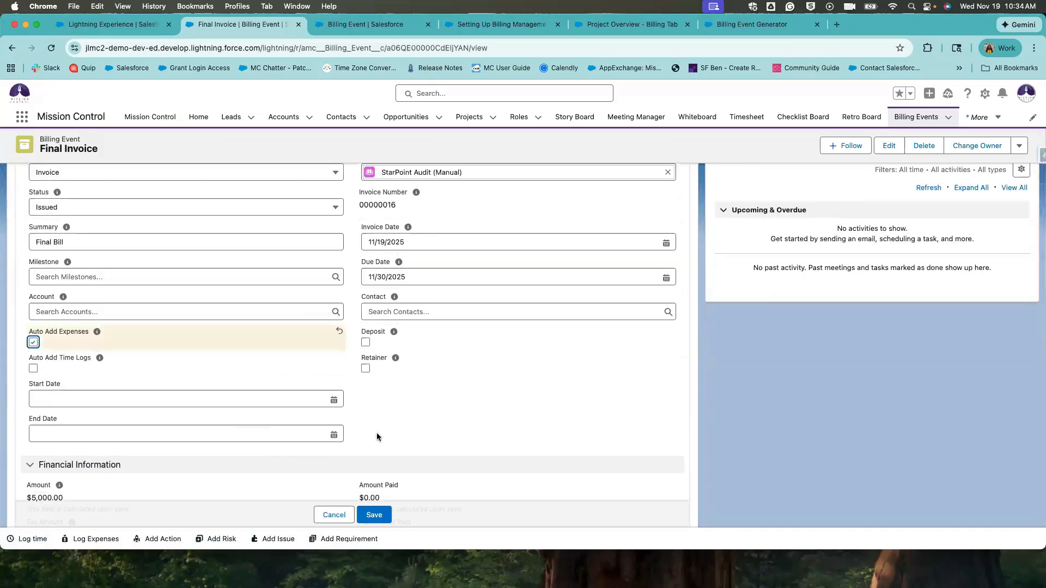
left_click(375, 516)
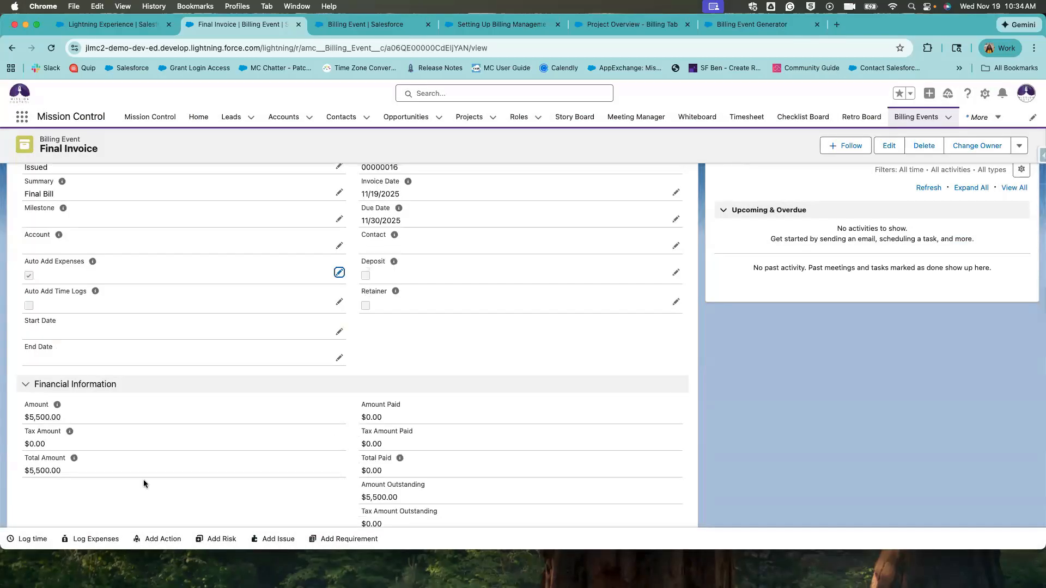
scroll(331, 427, "down", 3)
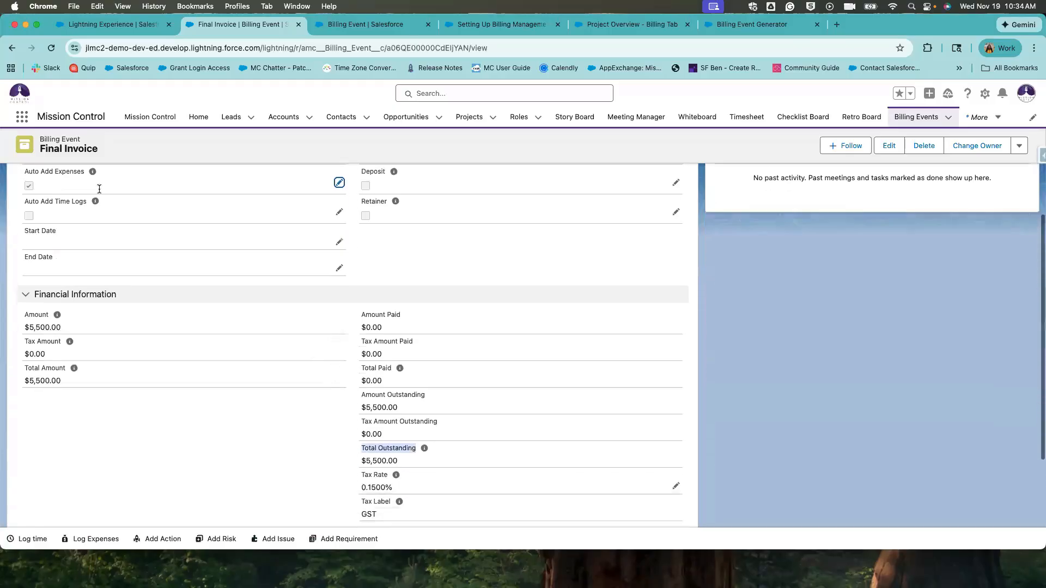
left_click_drag(61, 325, 36, 324)
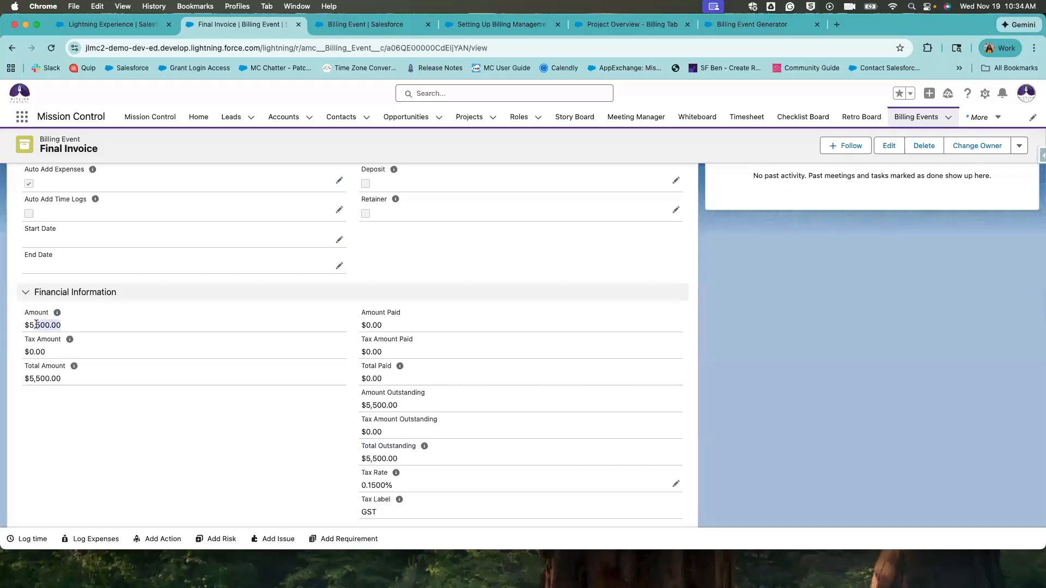
left_click(141, 345)
scroll(416, 402, "down", 3)
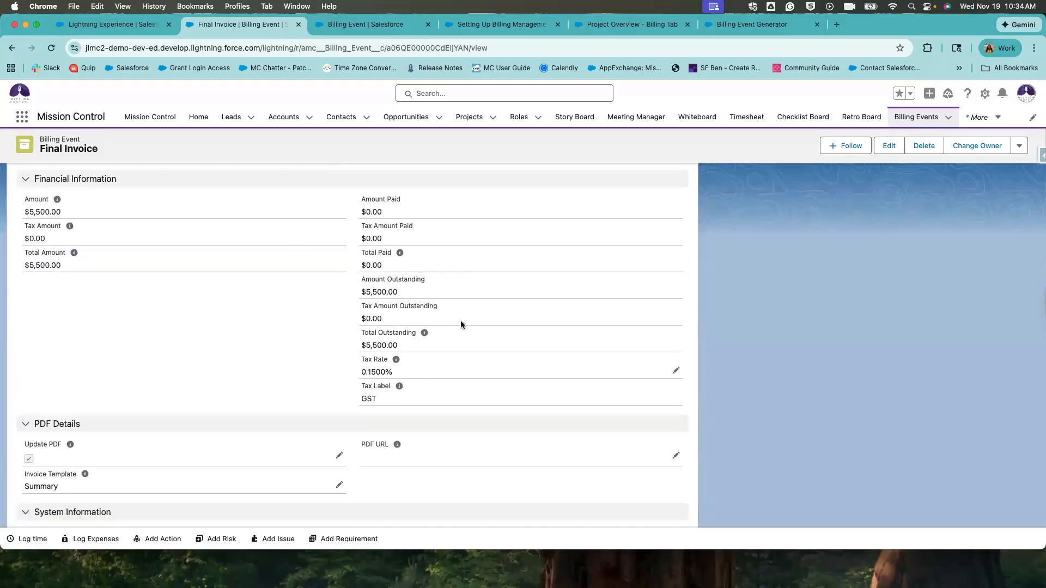
Change the invoice template to Detail and save.
left_click(338, 485)
left_click(257, 485)
left_click(245, 463)
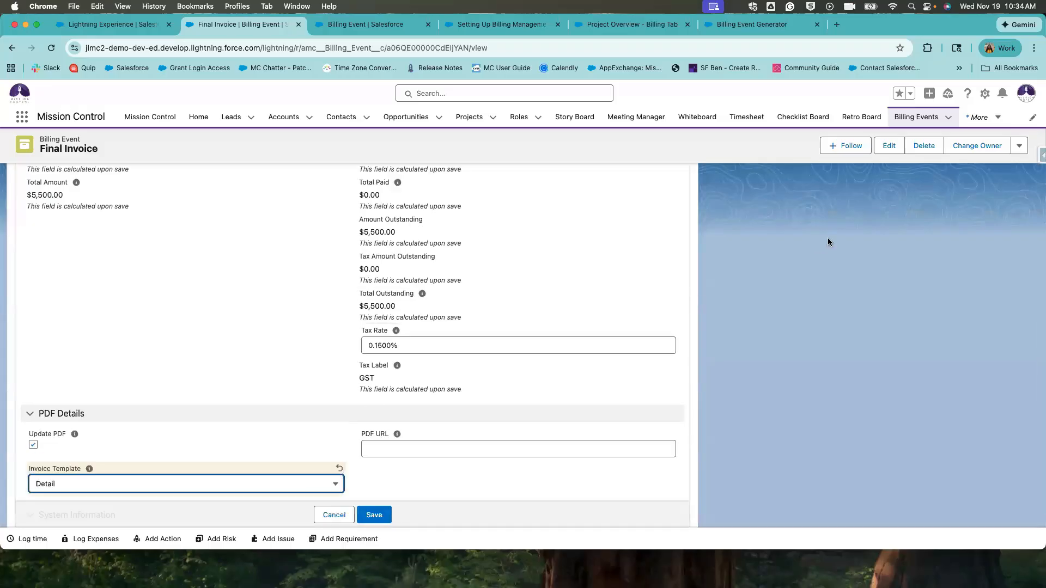
left_click(374, 514)
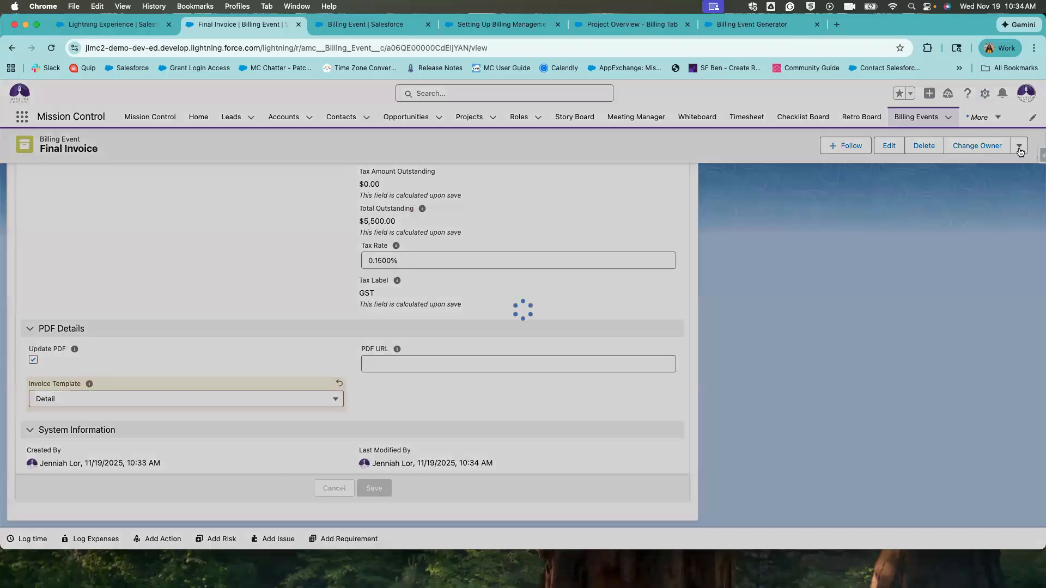
left_click(1018, 146)
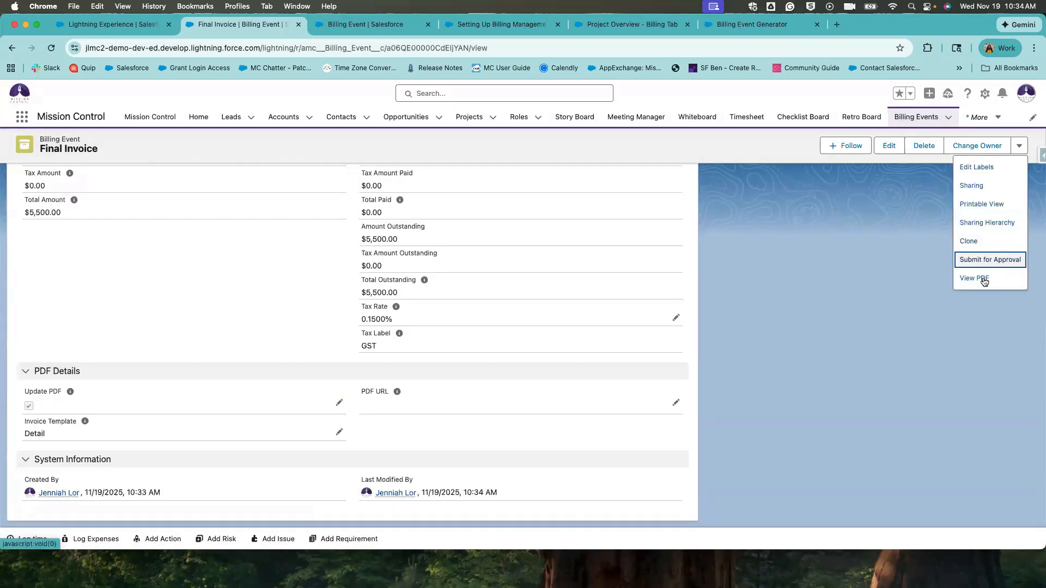
Generate the Final Invoice PDF and review the $5,000.00 fee and $500.00 expenses.
left_click(984, 280)
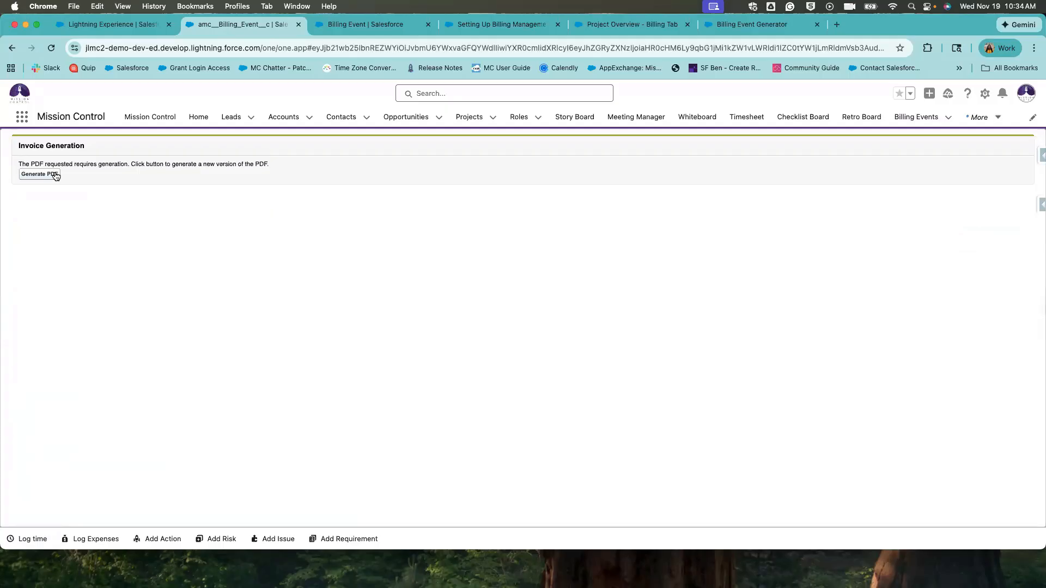
left_click(40, 174)
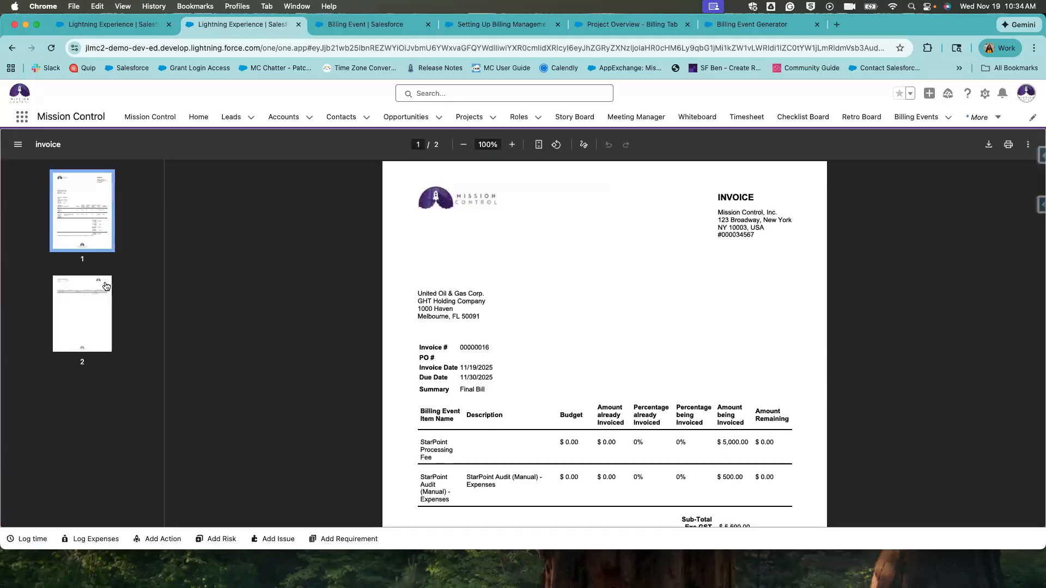
scroll(505, 434, "down", 3)
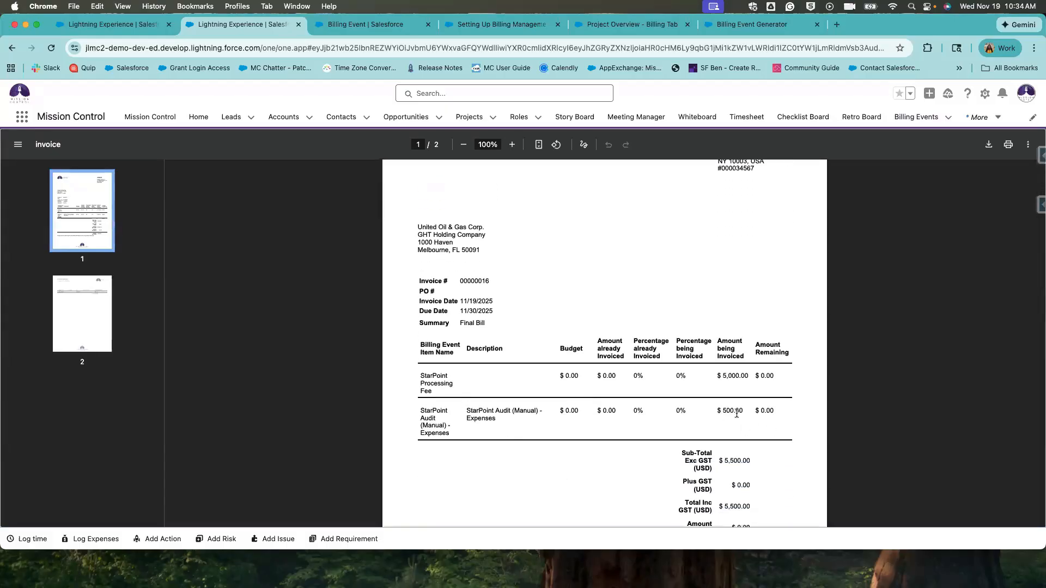
left_click_drag(688, 411, 740, 411)
left_click_drag(722, 374, 766, 374)
Confirm the $5,500.00 balance due and go back to the Final Invoice record.
scroll(760, 467, "down", 3)
scroll(760, 467, "down", 4)
left_click_drag(700, 404, 724, 424)
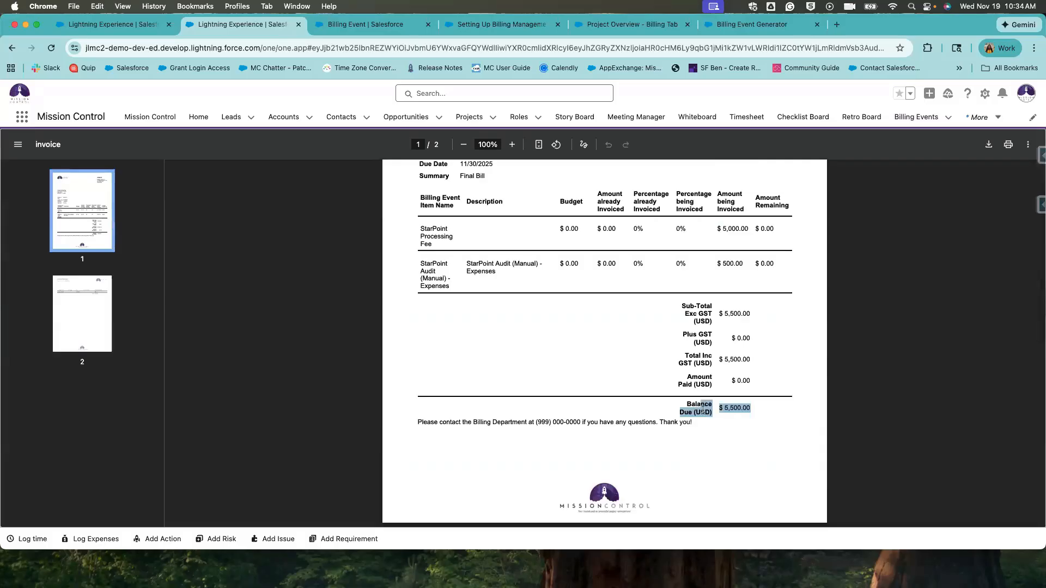
left_click(723, 424)
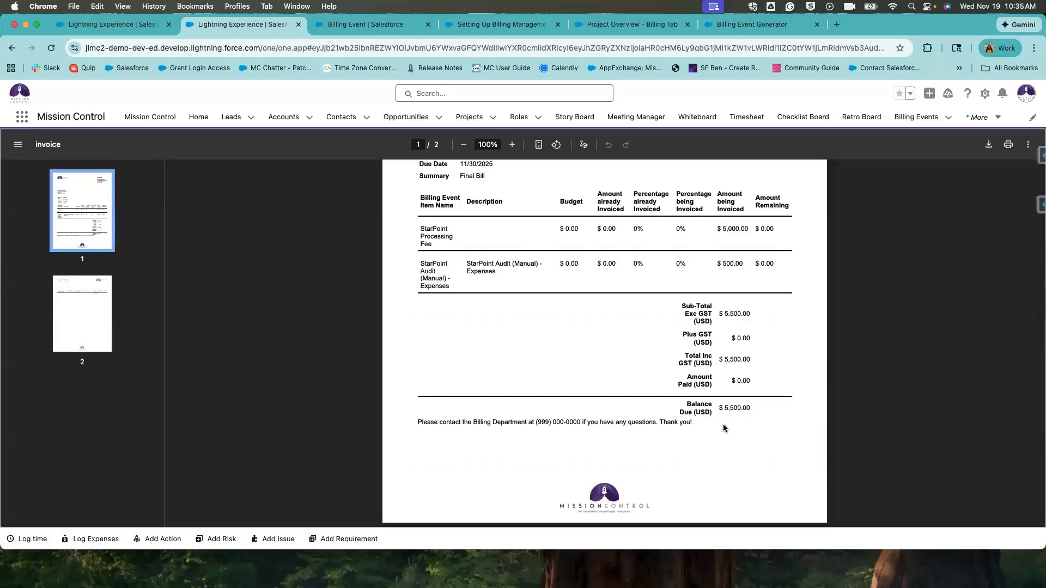
scroll(723, 424, "up", 4)
scroll(494, 360, "up", 5)
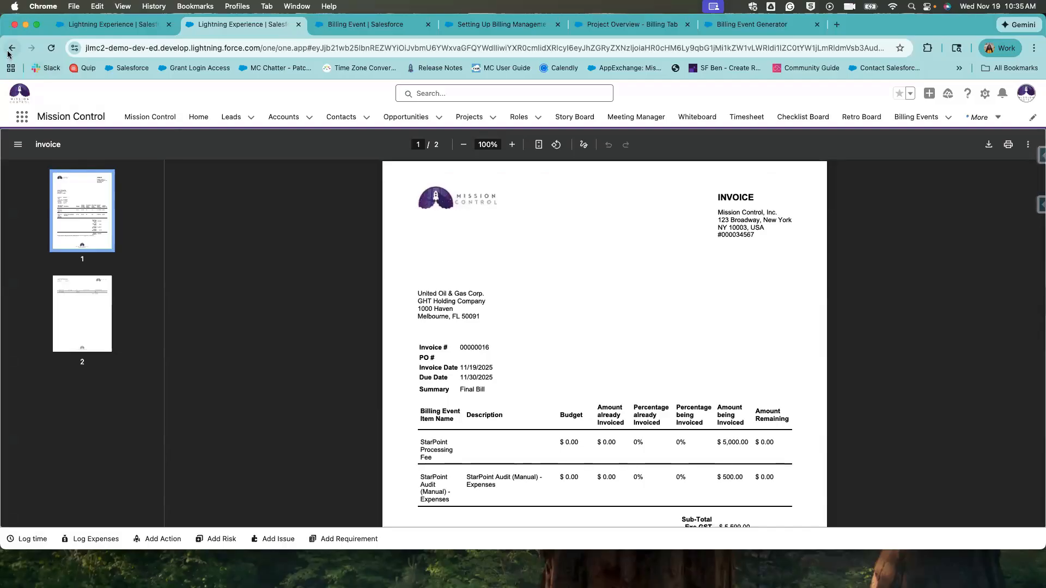
left_click(9, 50)
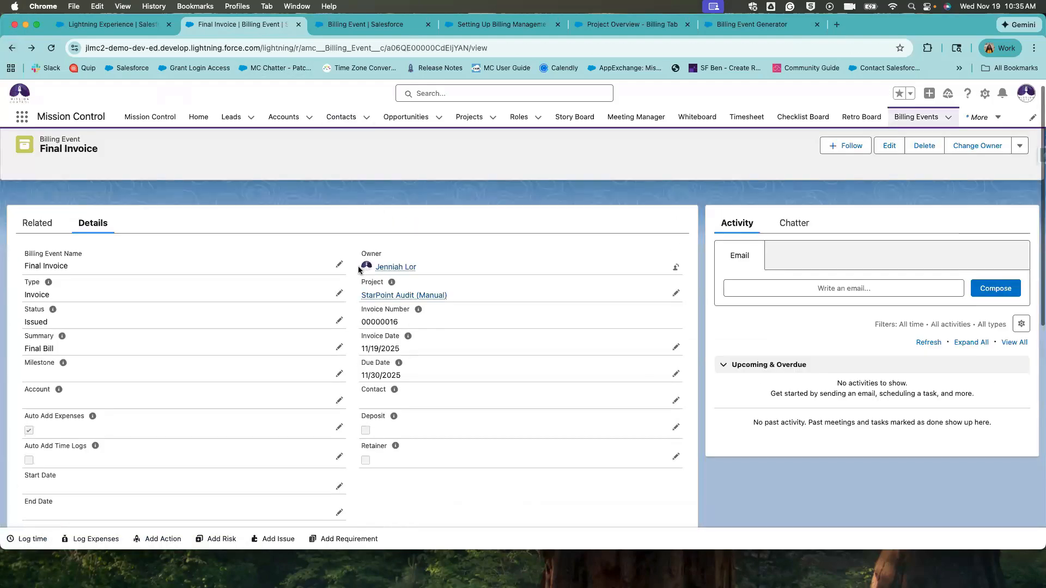
Show the All projects list and compare billing types, highlighting Rip Curl's Controlled on Milestones.
left_click(476, 119)
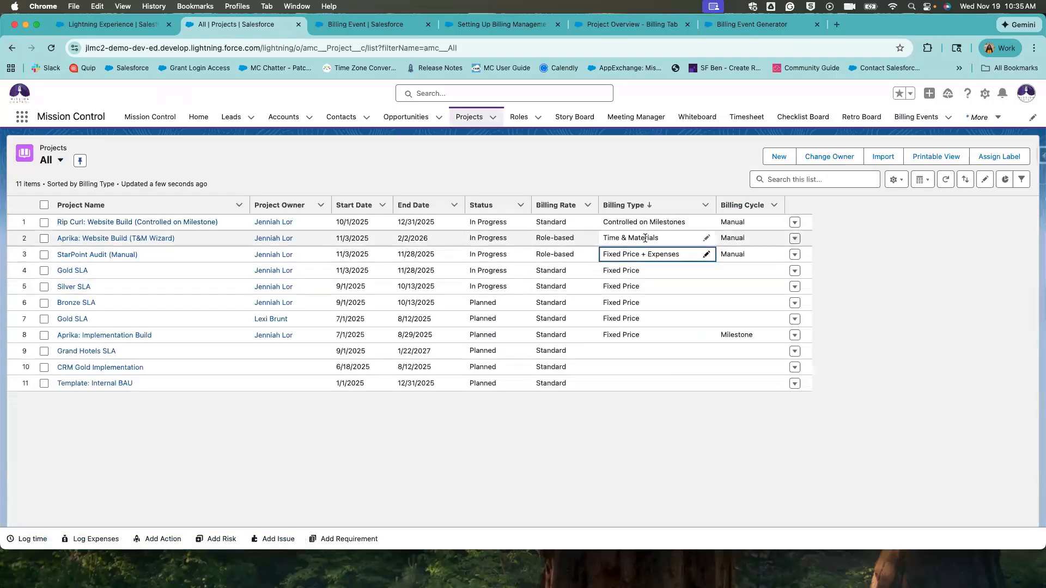
left_click_drag(612, 238, 677, 254)
left_click(677, 254)
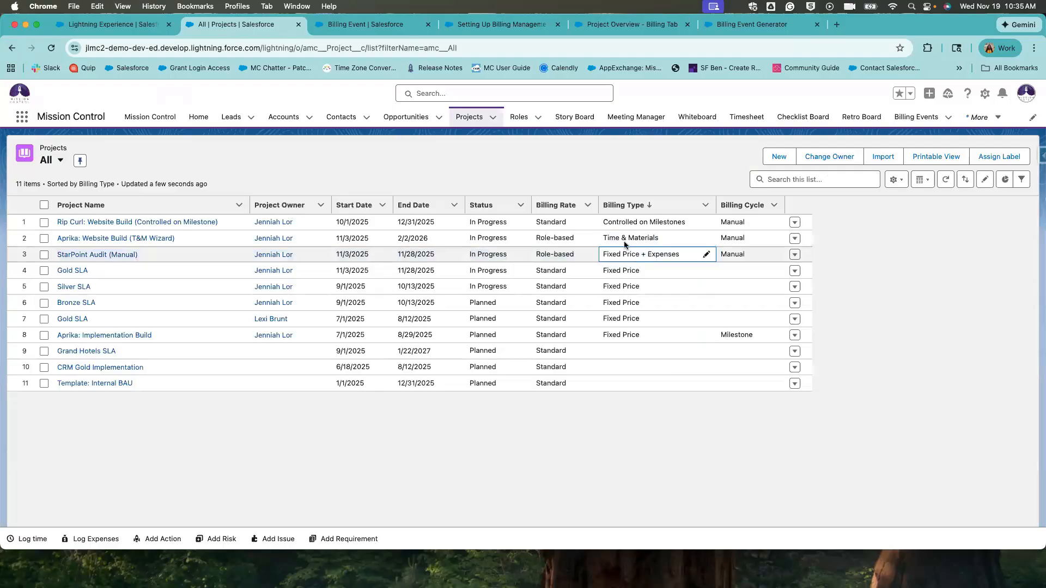
left_click_drag(606, 223, 687, 223)
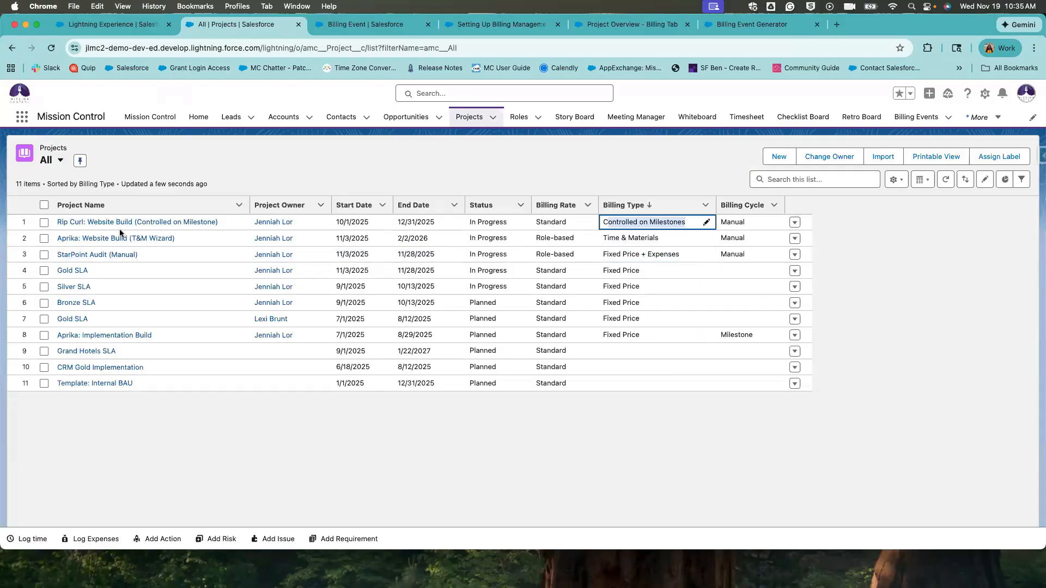
left_click(602, 187)
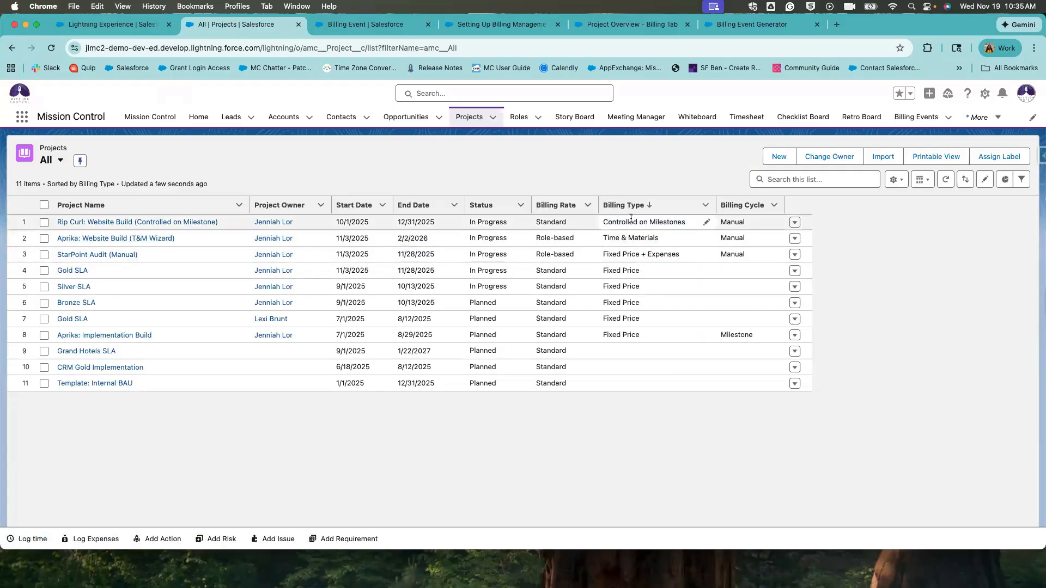
left_click_drag(604, 222, 694, 223)
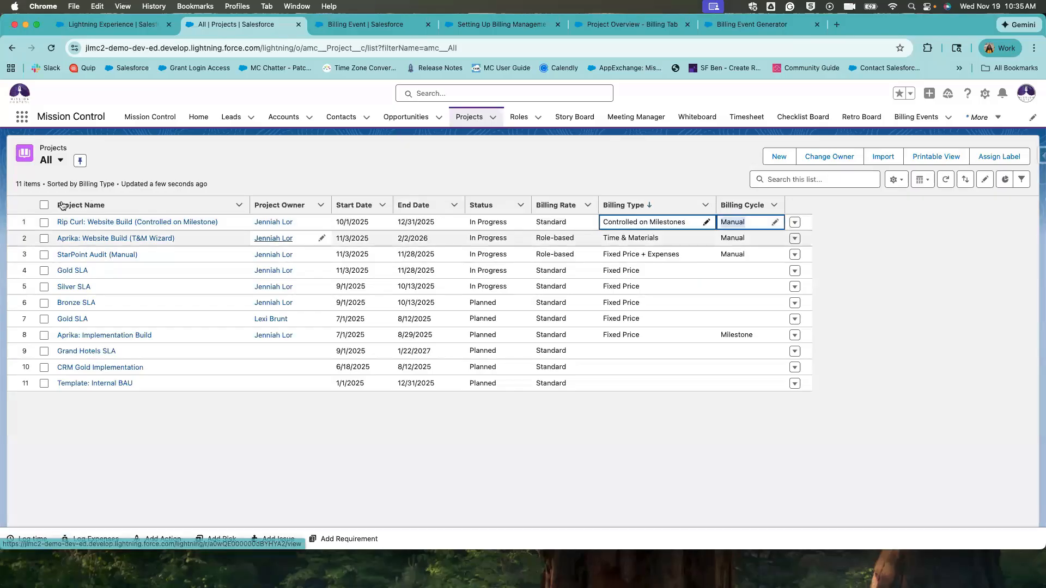
Open the Rip Curl: Website Build project and review its Design $3,000, Build $5,000 and Deliver $2,000 milestones.
left_click(82, 221)
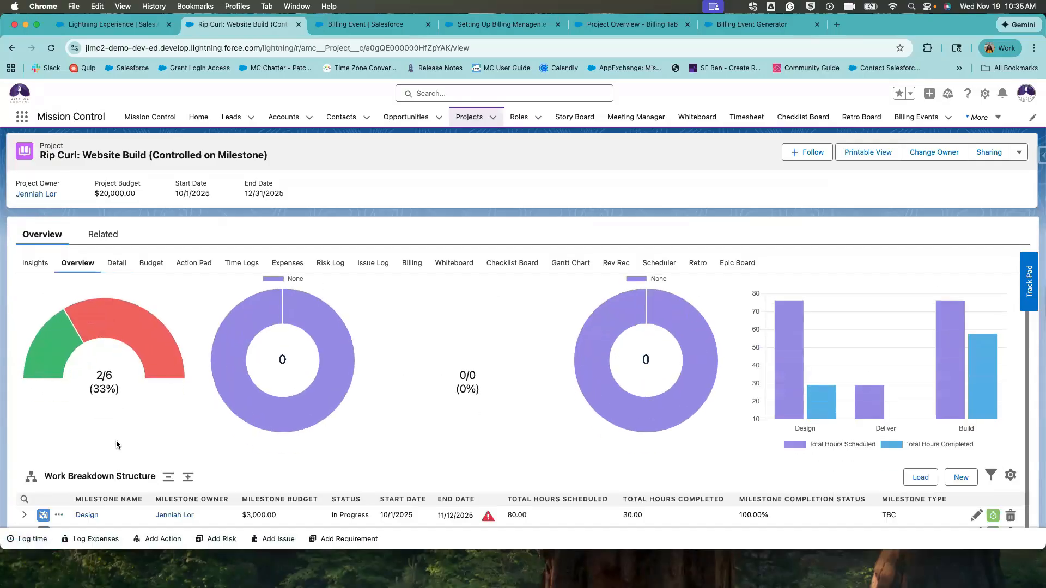
scroll(117, 442, "down", 2)
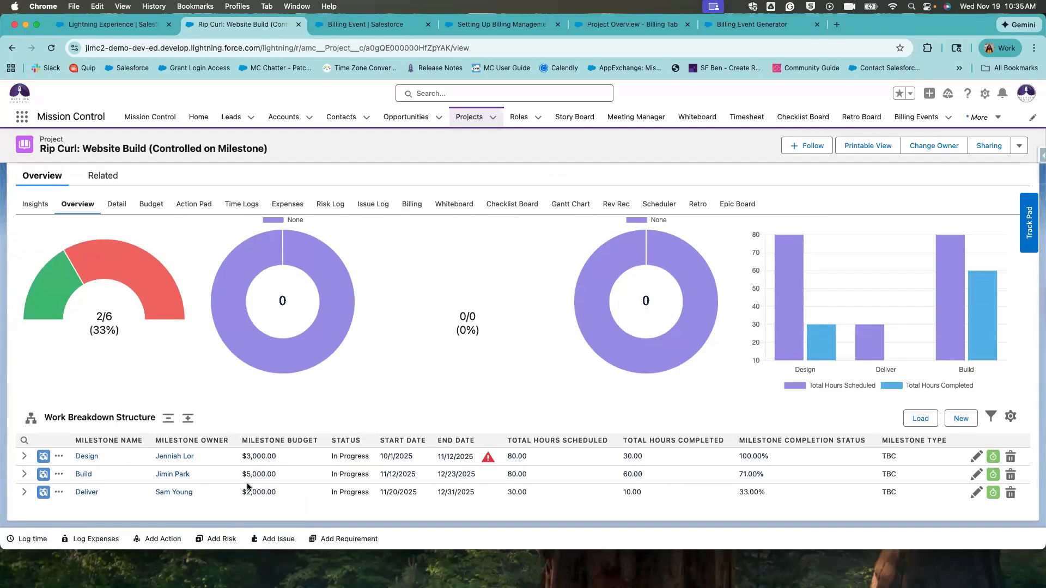
left_click_drag(248, 491, 248, 490)
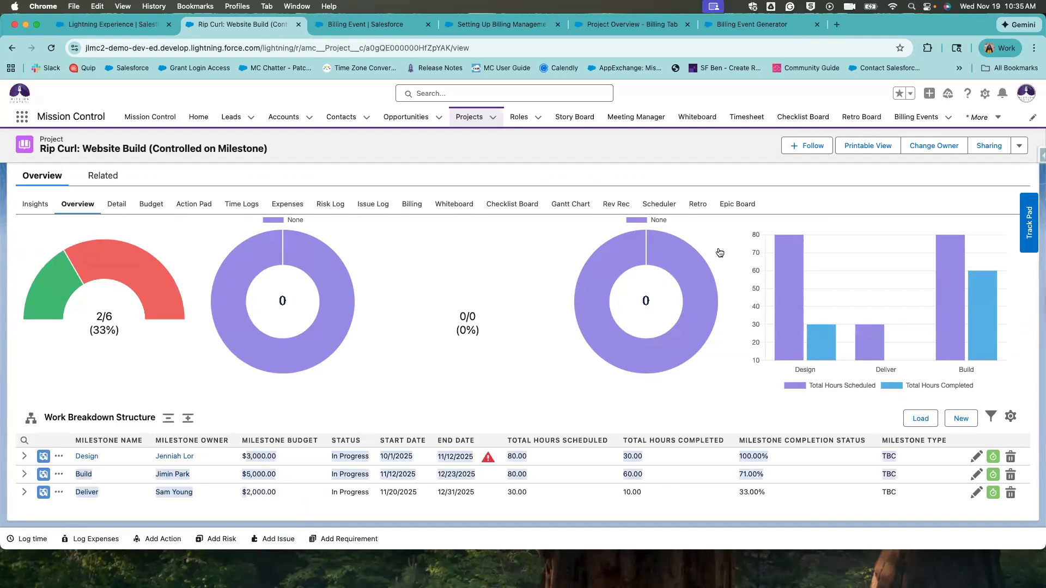
left_click(1020, 146)
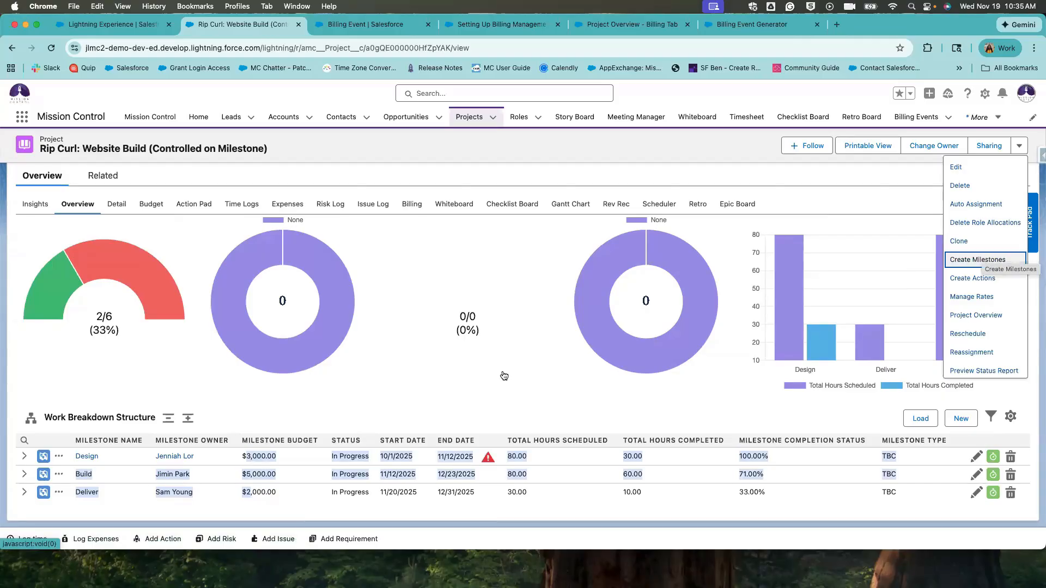
Open the Design milestone record and confirm its Milestone Billing Type is Fixed Price.
left_click(86, 458)
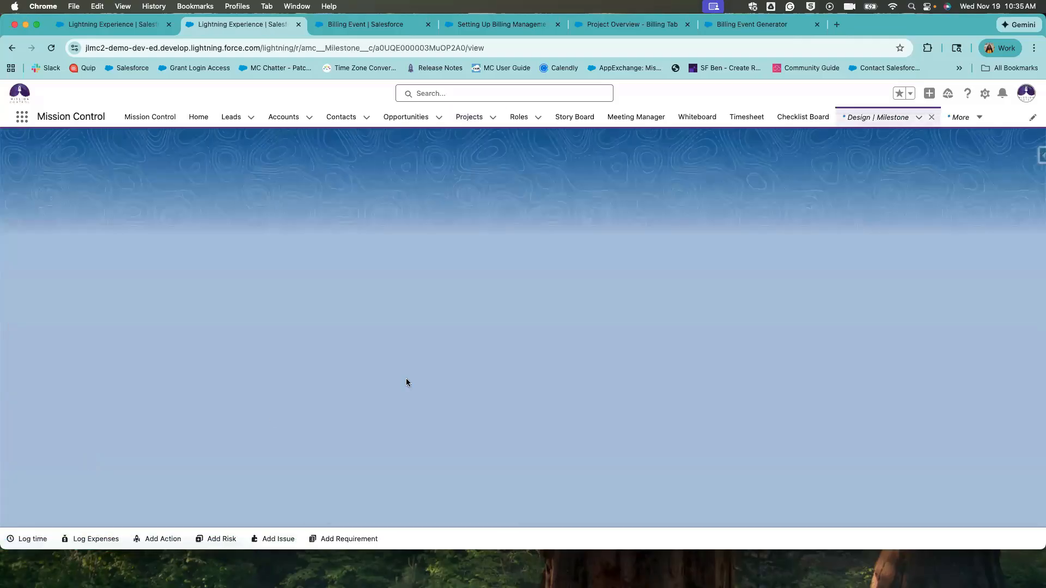
scroll(407, 388, "down", 20)
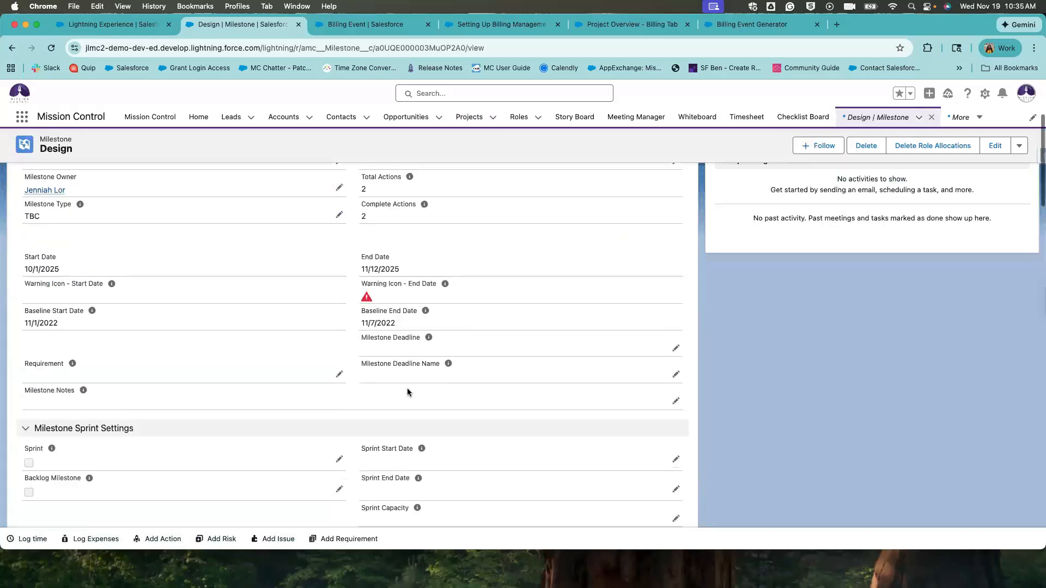
scroll(407, 388, "down", 12)
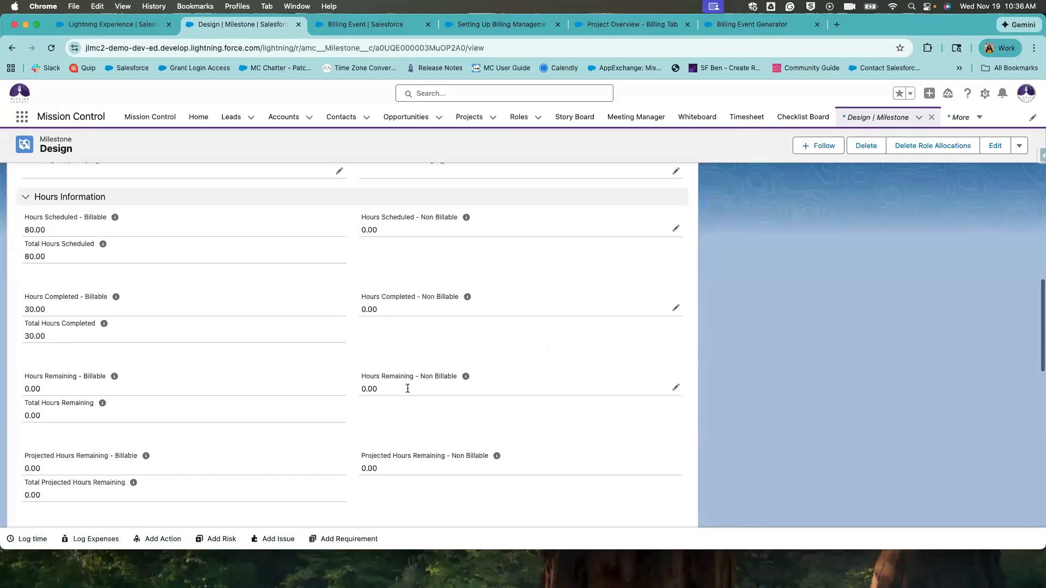
scroll(407, 387, "down", 6)
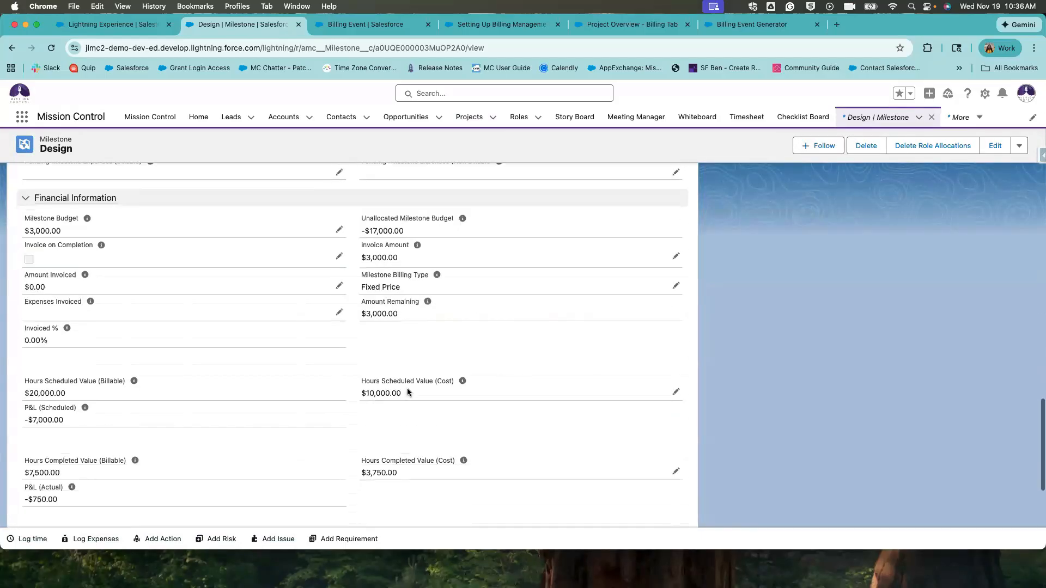
scroll(407, 392, "up", 4)
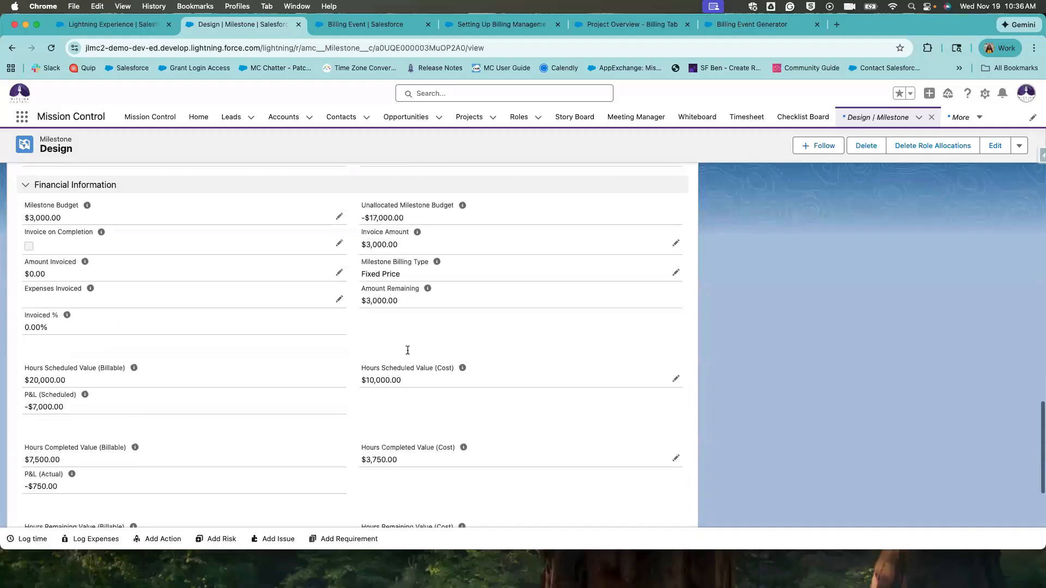
left_click_drag(360, 259, 407, 278)
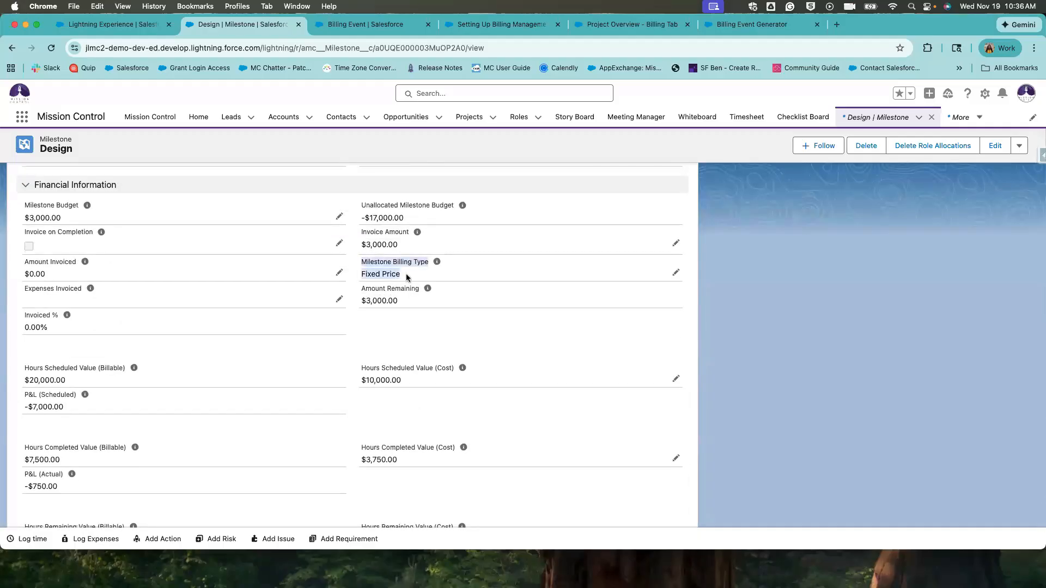
left_click(407, 278)
left_click(675, 273)
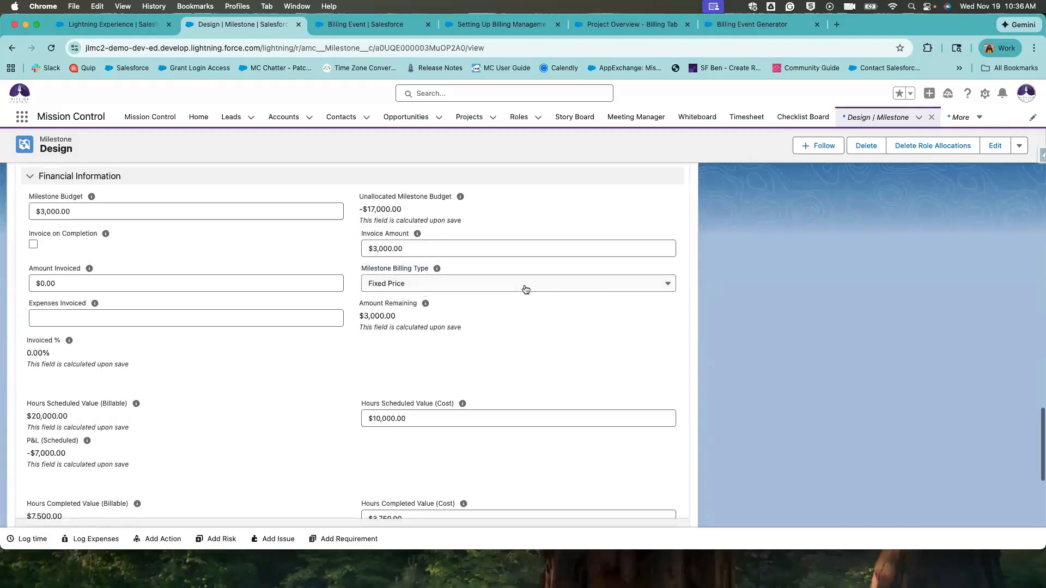
left_click(526, 284)
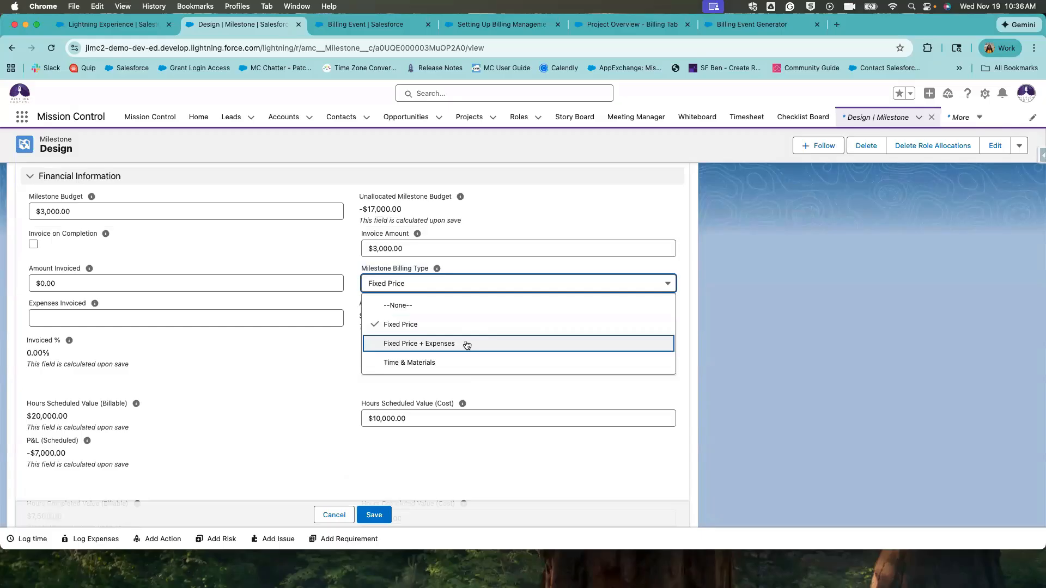
left_click(439, 323)
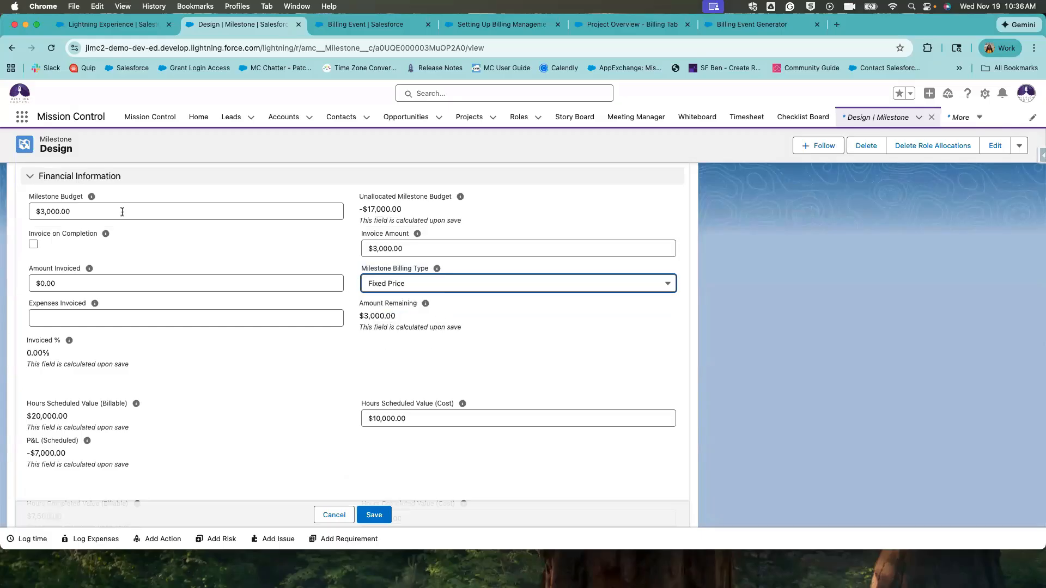
Recheck the billing type, leaving Fixed Price, and return to the Rip Curl: Website Build project.
double_click(76, 211)
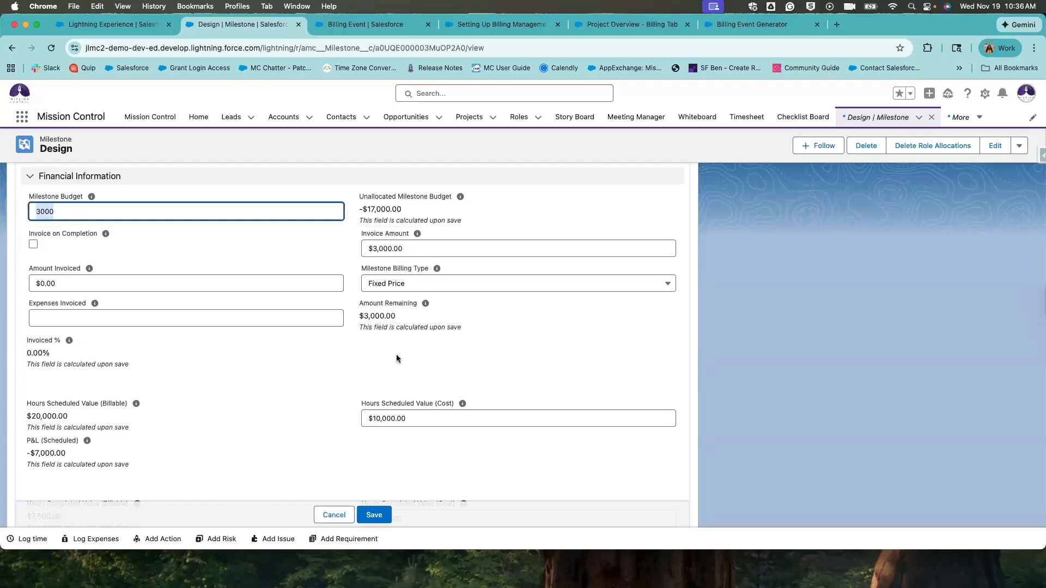
left_click(400, 282)
left_click(337, 340)
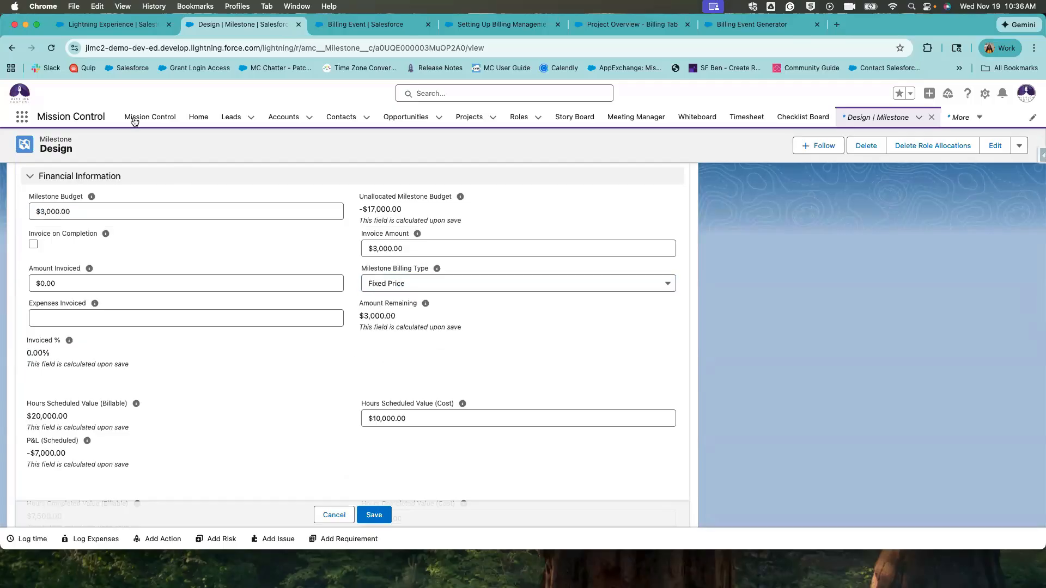
left_click(12, 48)
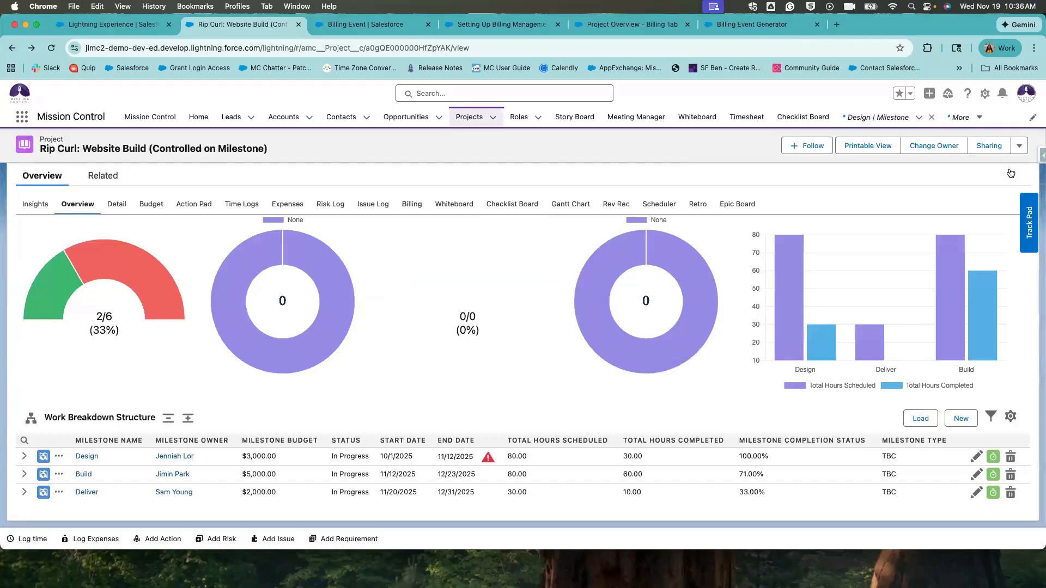
left_click(1019, 145)
In Create Milestones, set Design to Fixed Price, Build to Time & Materials, Deliver to Fixed Price + Expenses.
left_click(987, 262)
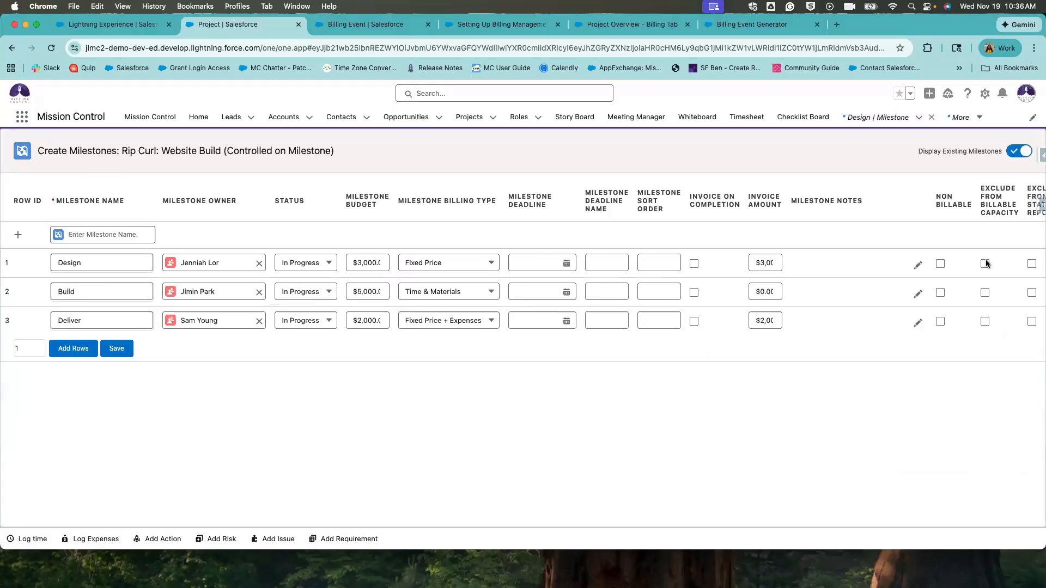
left_click(470, 262)
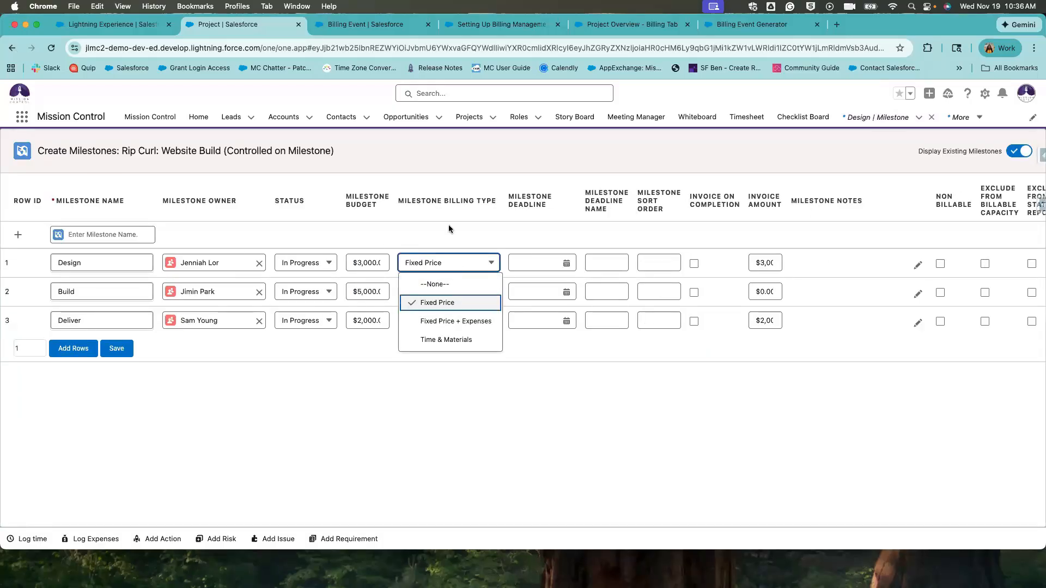
left_click(447, 297)
left_click(475, 293)
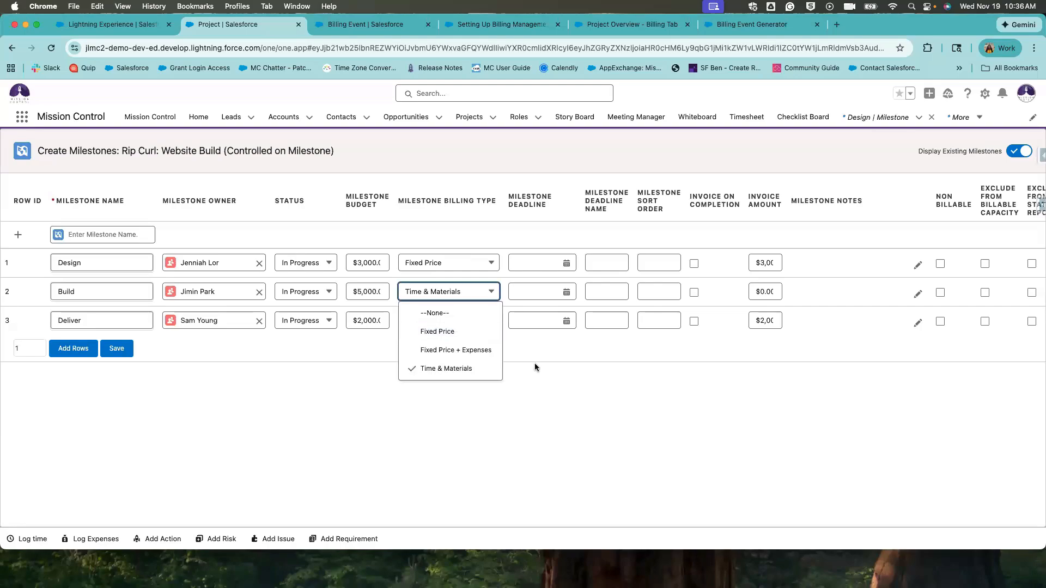
left_click(534, 364)
left_click(425, 325)
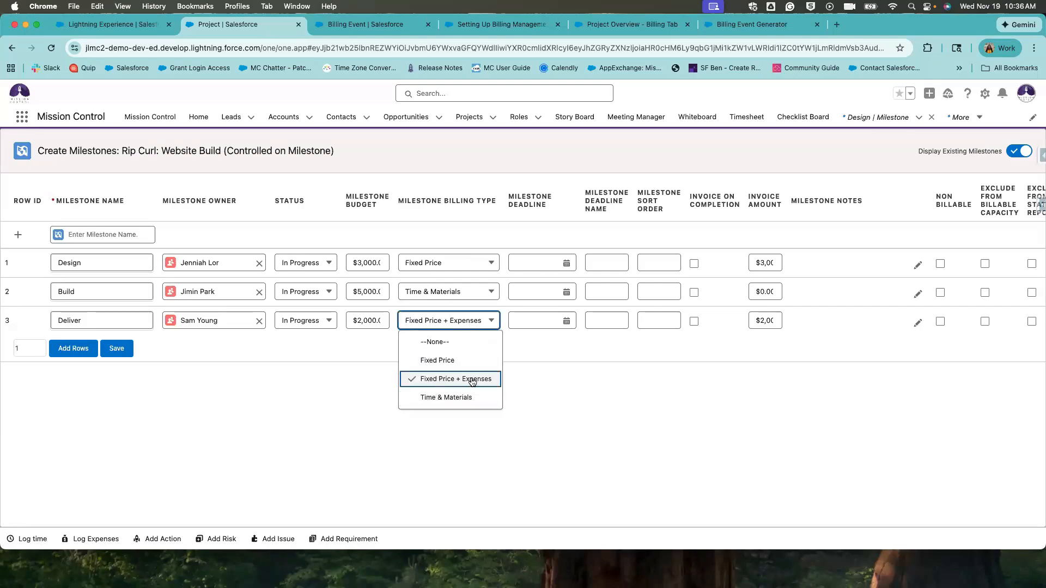
left_click(532, 383)
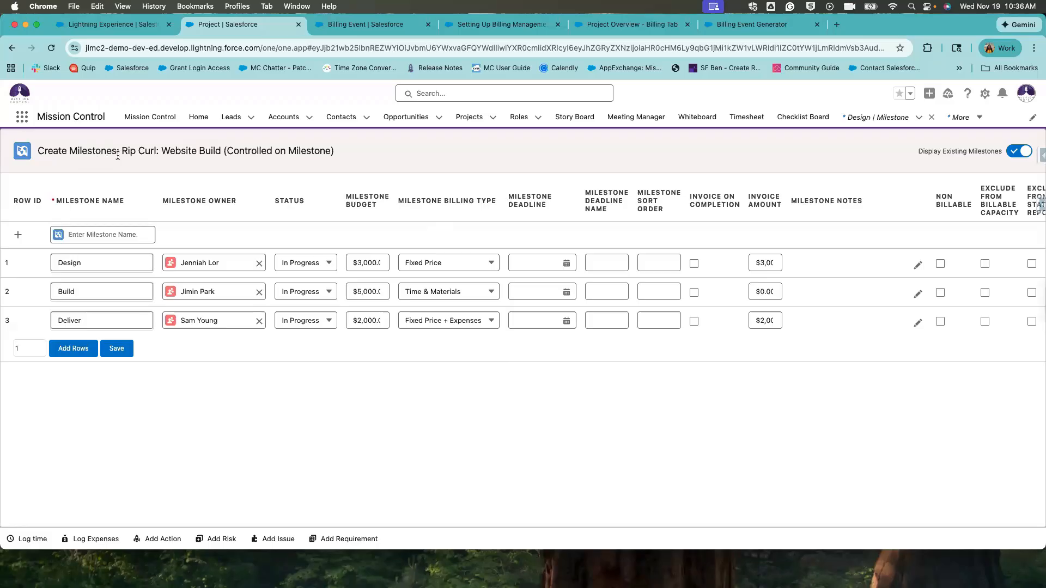
Check the milestone budgets, leaving Deliver at $2,000.
triple_click(477, 201)
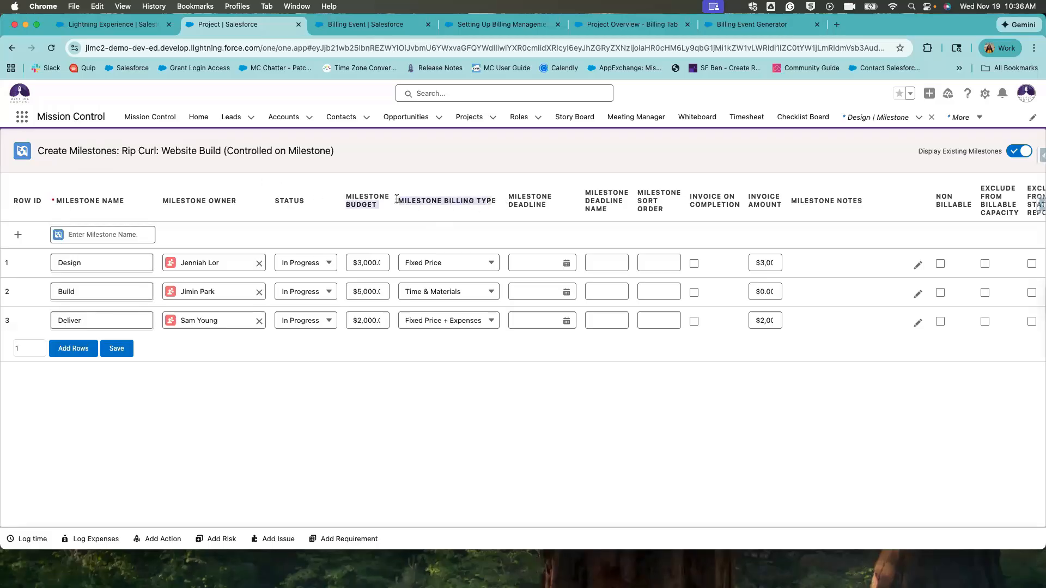
left_click(442, 220)
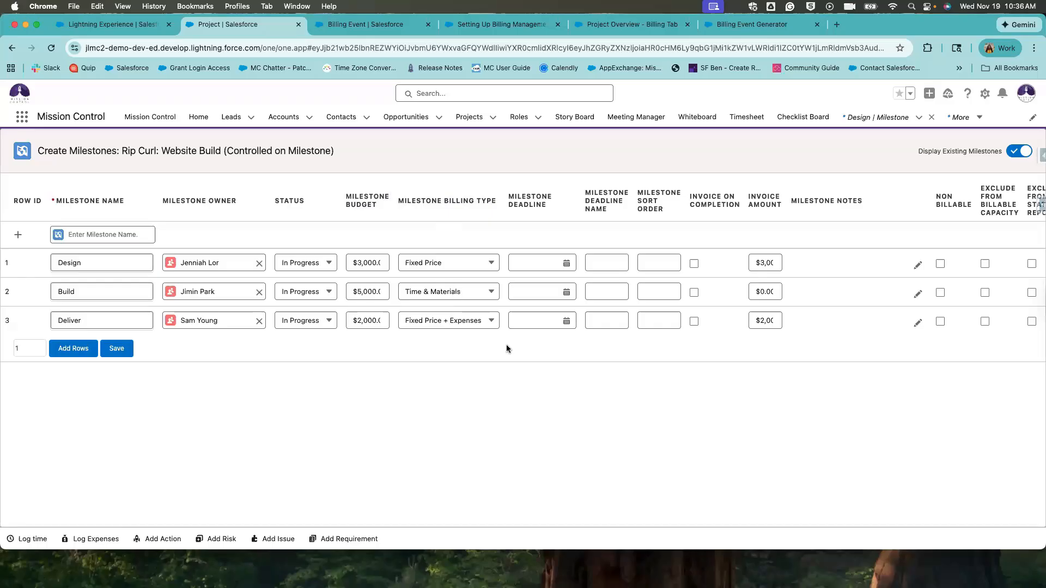
left_click(374, 263)
left_click(375, 293)
left_click(373, 325)
left_click(376, 357)
scroll(554, 276, "right", 10)
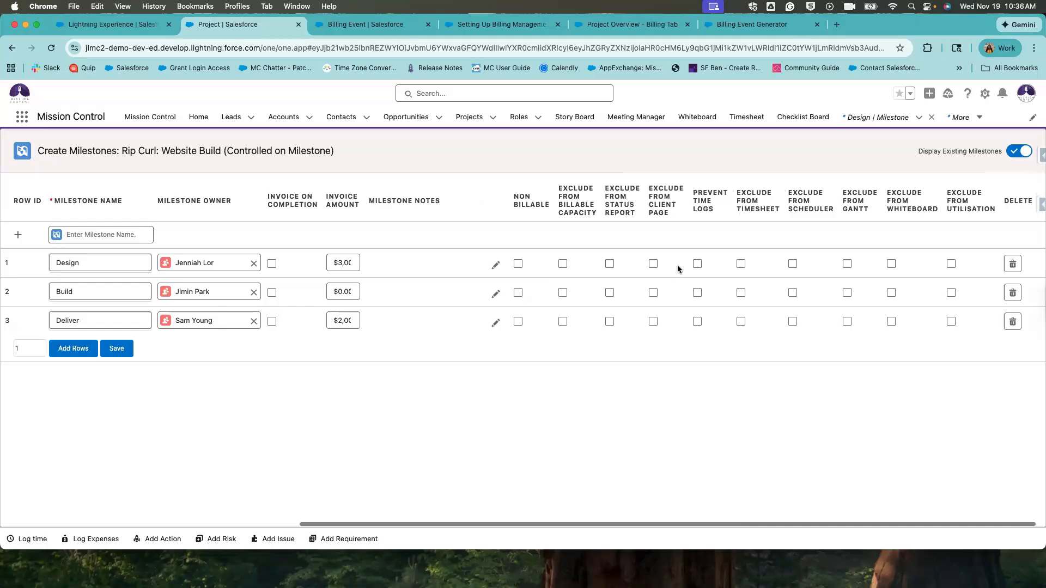
scroll(680, 265, "left", 10)
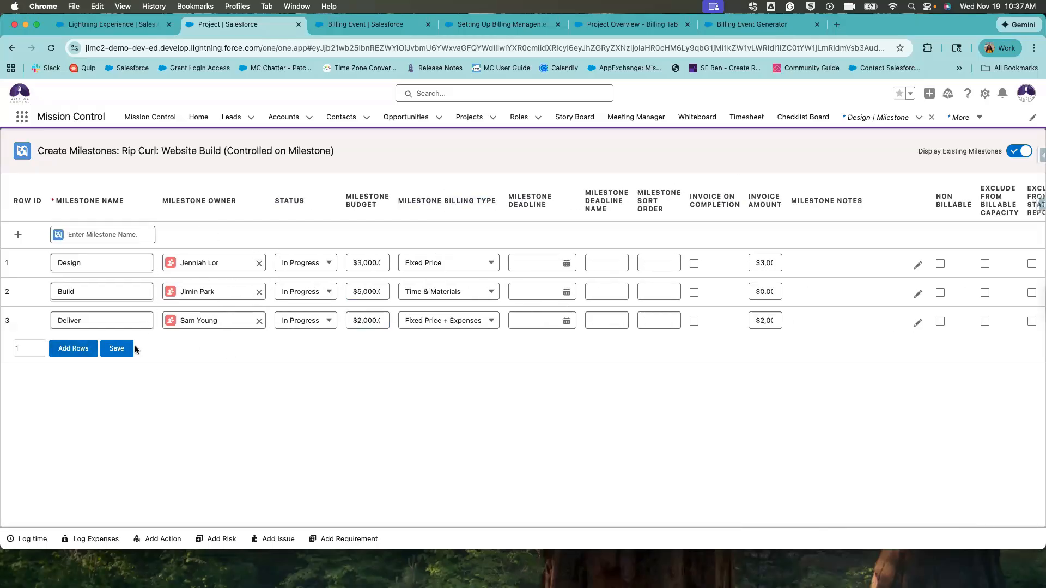
Reconfirm Build as Time & Materials and Deliver as Fixed Price + Expenses, then save the milestones.
left_click(459, 293)
left_click(461, 293)
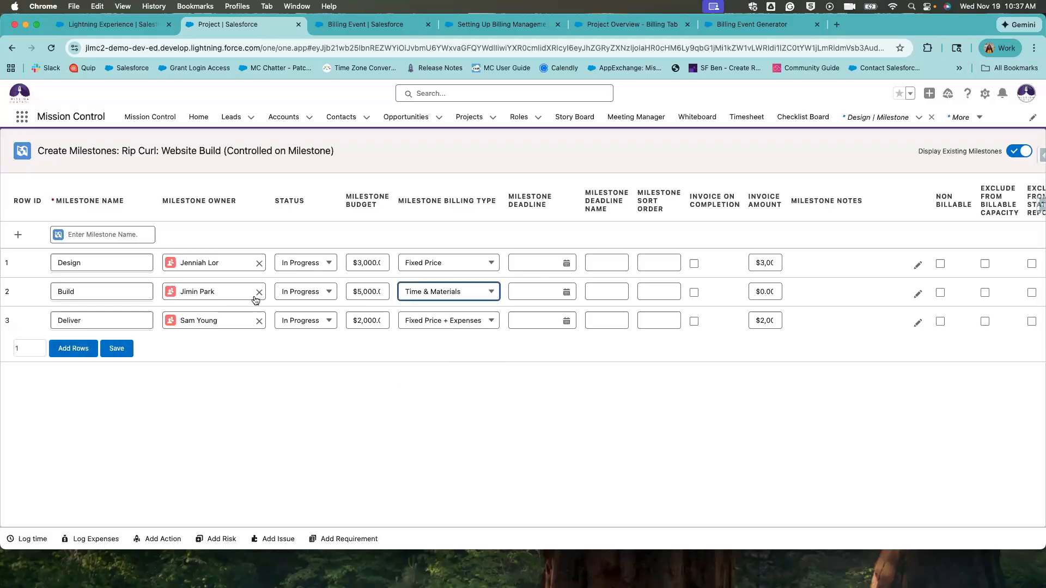
left_click(73, 291)
double_click(73, 290)
left_click(473, 295)
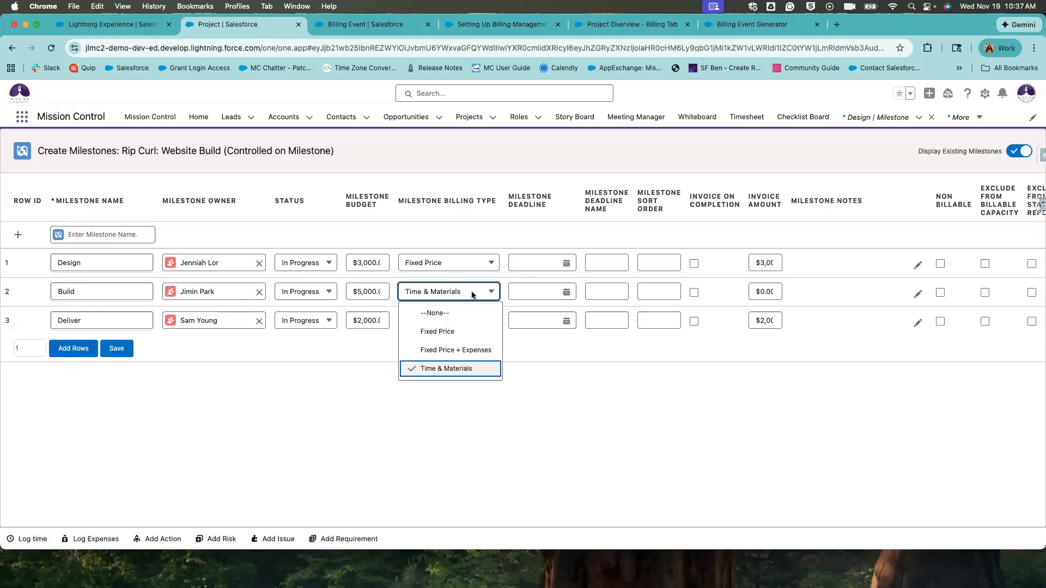
left_click(527, 355)
left_click(452, 321)
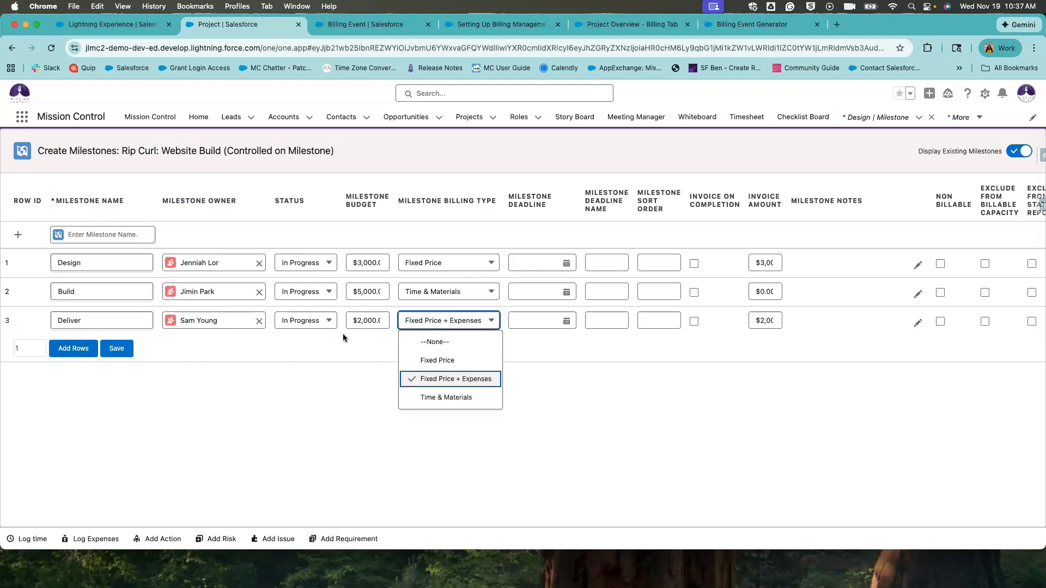
left_click(436, 378)
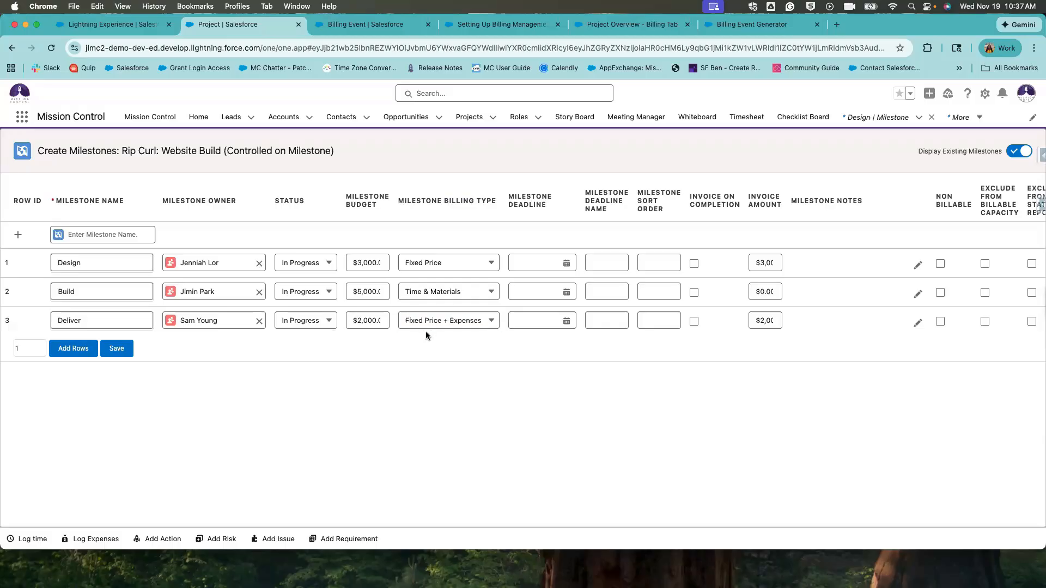
left_click(124, 355)
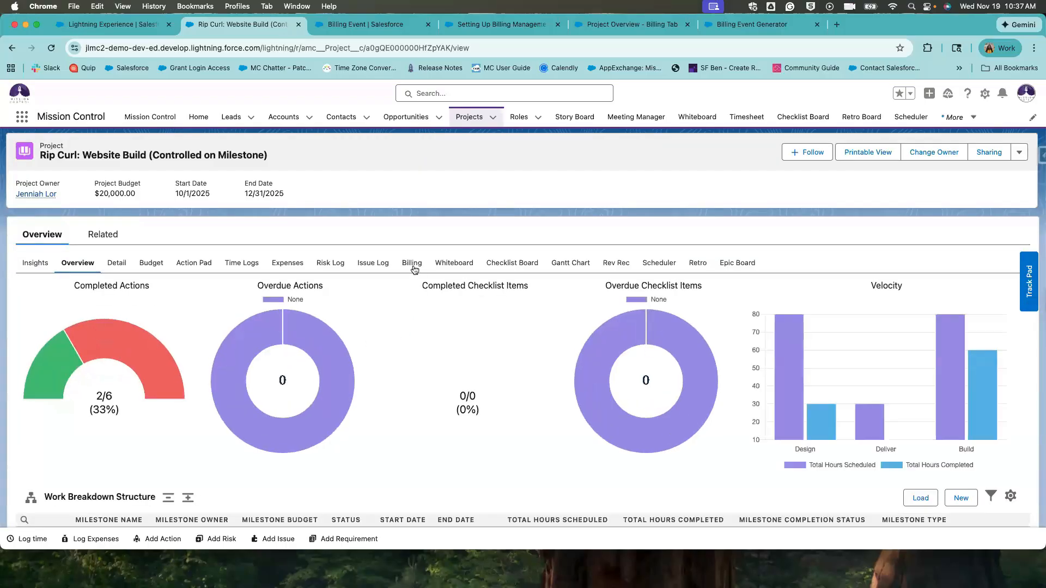
View the Billing sub-tab: no billing events, $20,000.00 (100.00%) remaining, $0.00 invoiced.
left_click(412, 264)
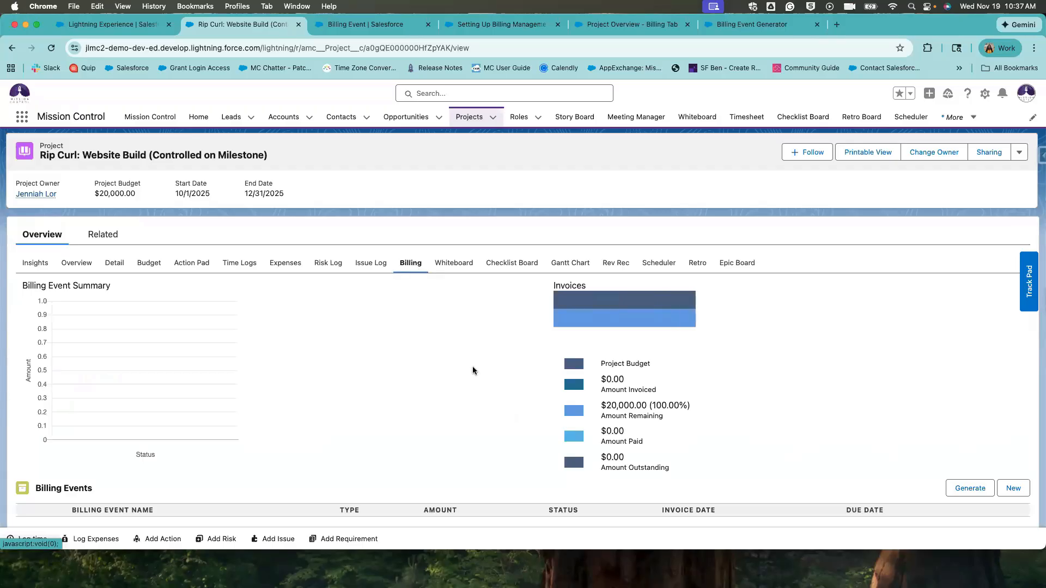
scroll(472, 366, "down", 1)
scroll(472, 366, "down", 2)
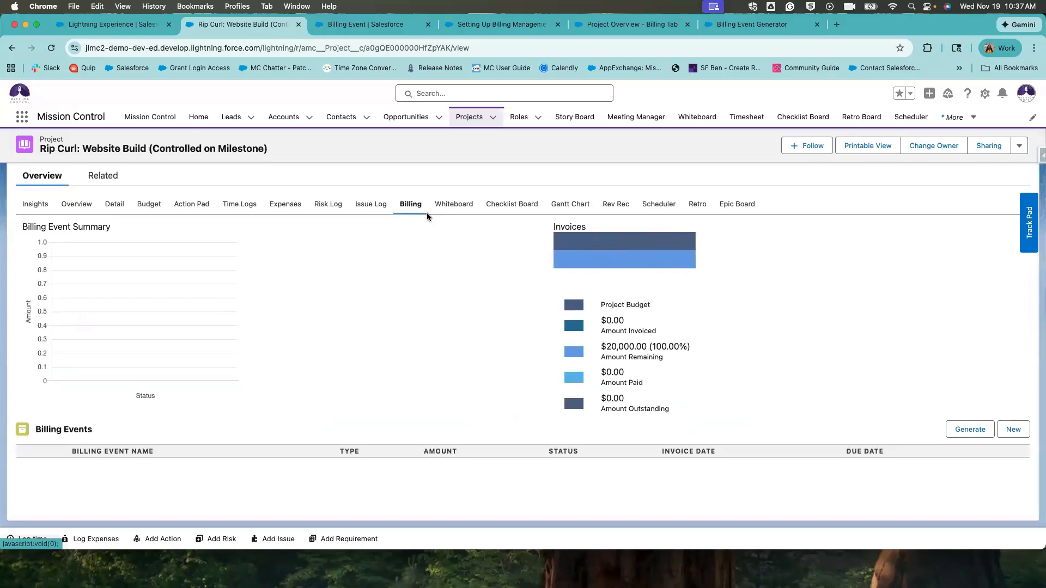
left_click_drag(601, 342, 656, 365)
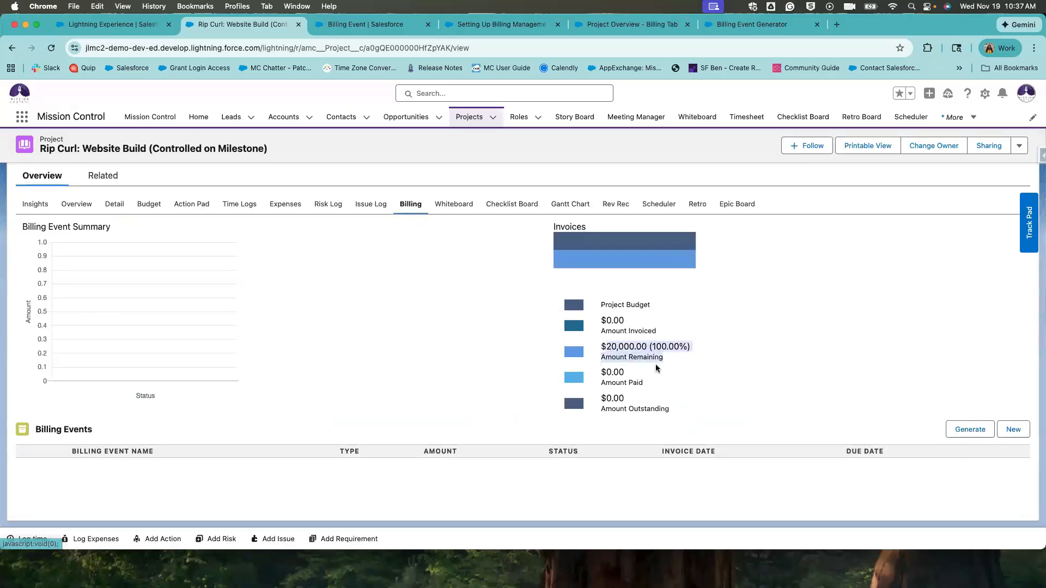
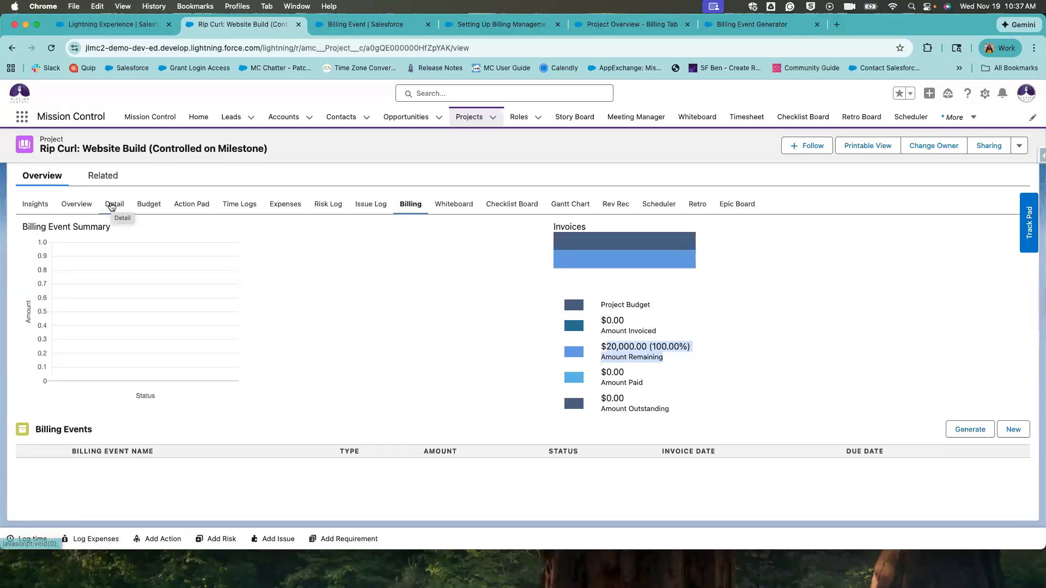
Review the project details and the billing overview, which shows $20,000.00 remaining.
left_click(112, 206)
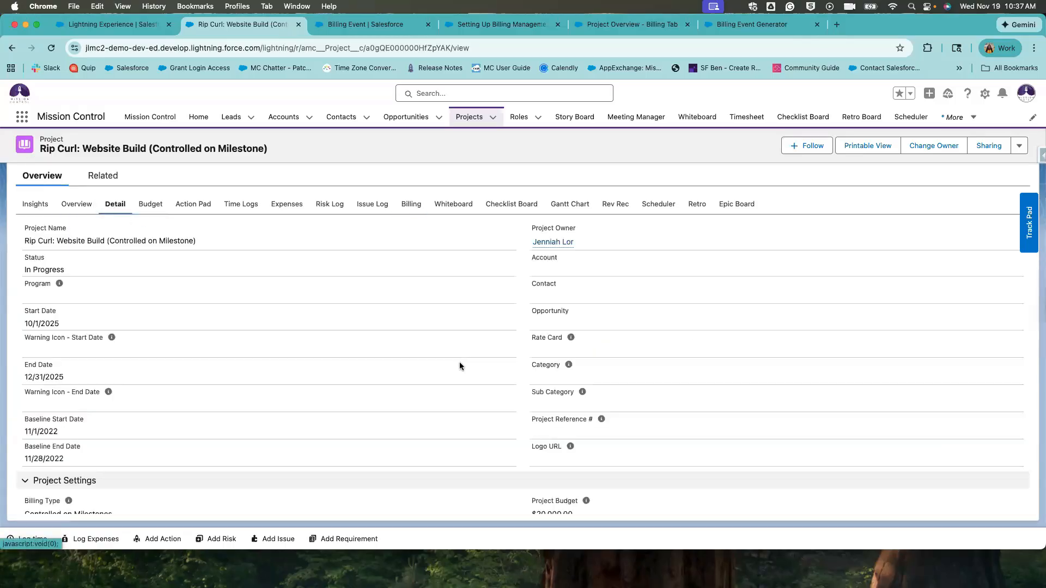
scroll(501, 382, "down", 3)
scroll(543, 404, "down", 1)
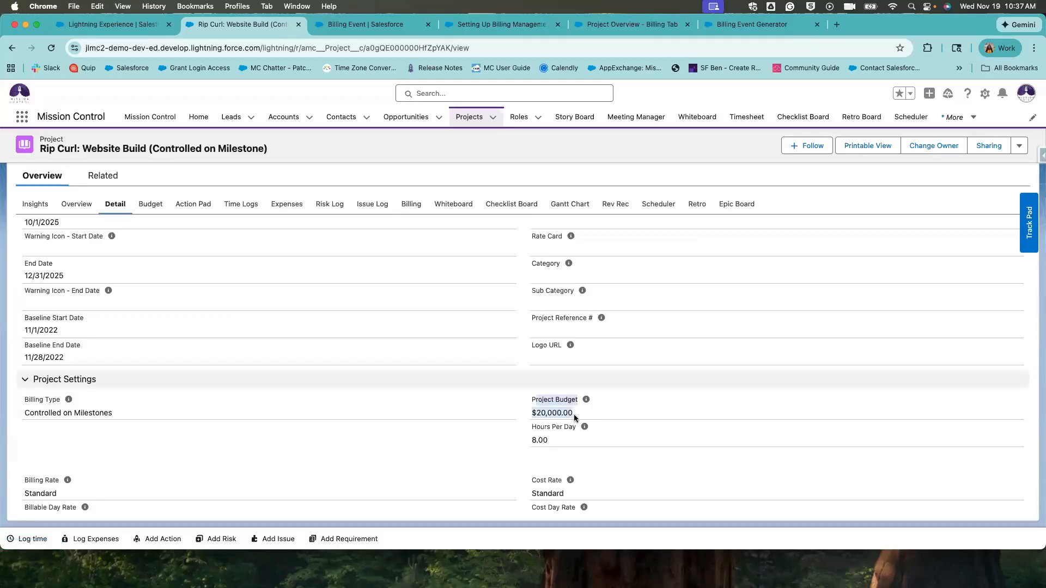
left_click(412, 205)
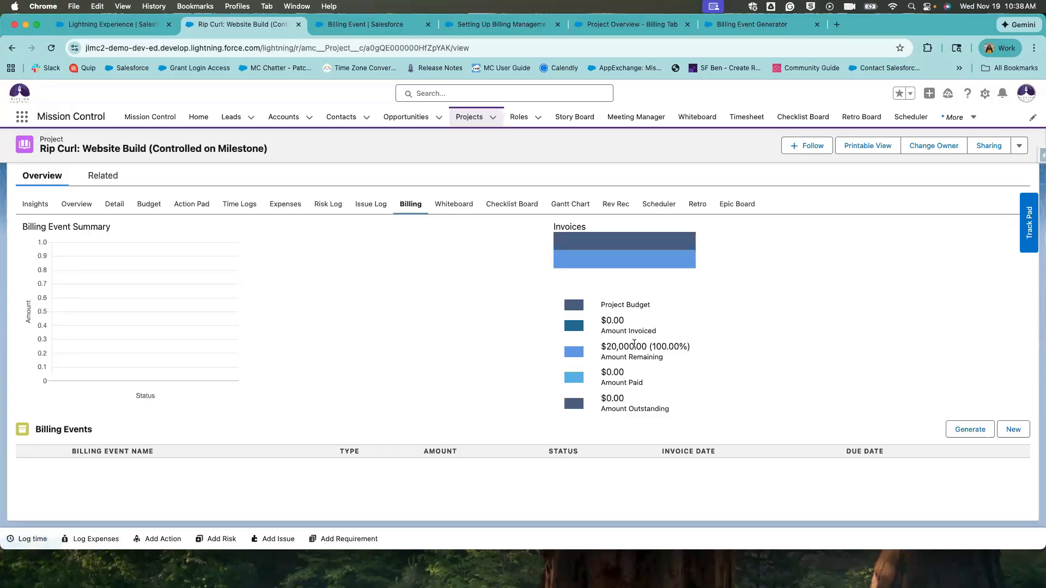
left_click_drag(598, 351, 650, 378)
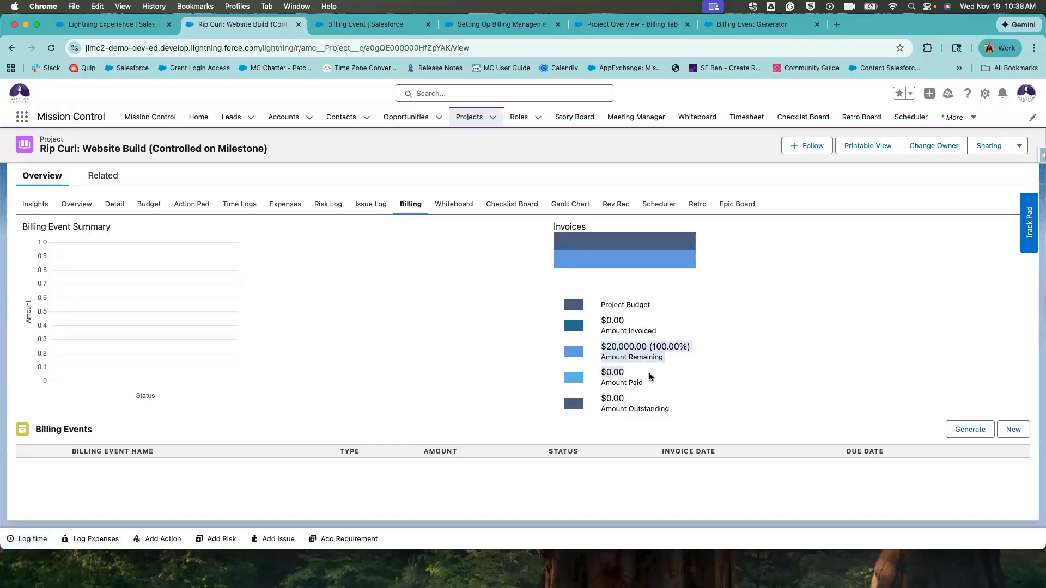
left_click(606, 320)
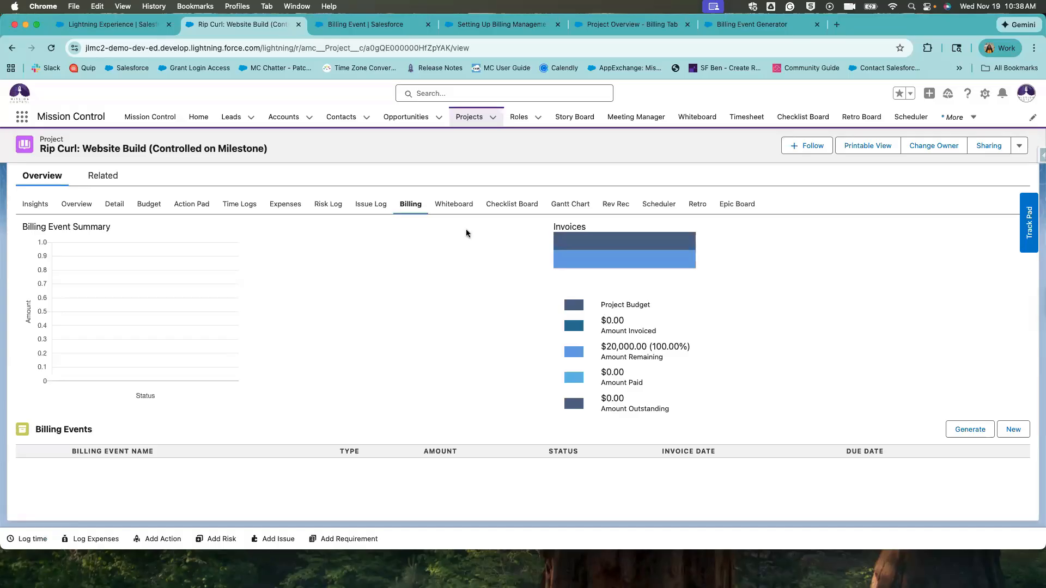
left_click(51, 48)
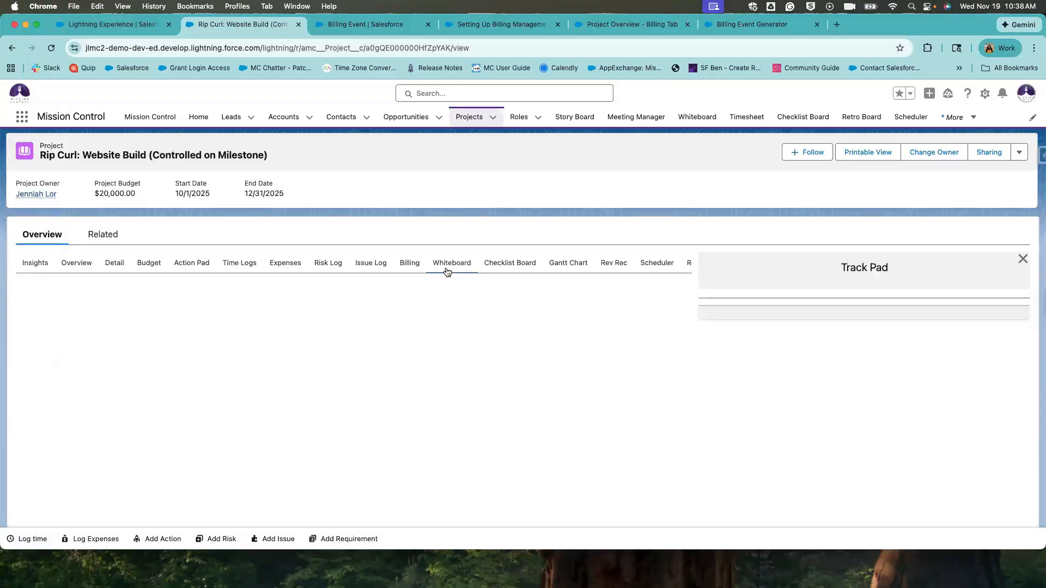
left_click(410, 263)
scroll(683, 469, "down", 2)
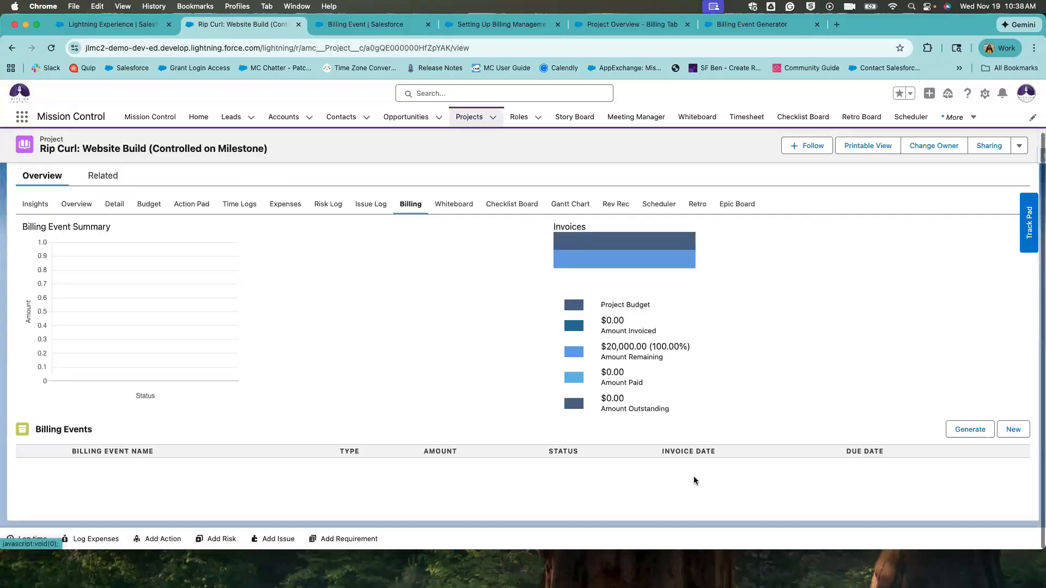
Launch the Billing Event Generator to list the Design, Deliver and Build milestones at 0%.
left_click(954, 430)
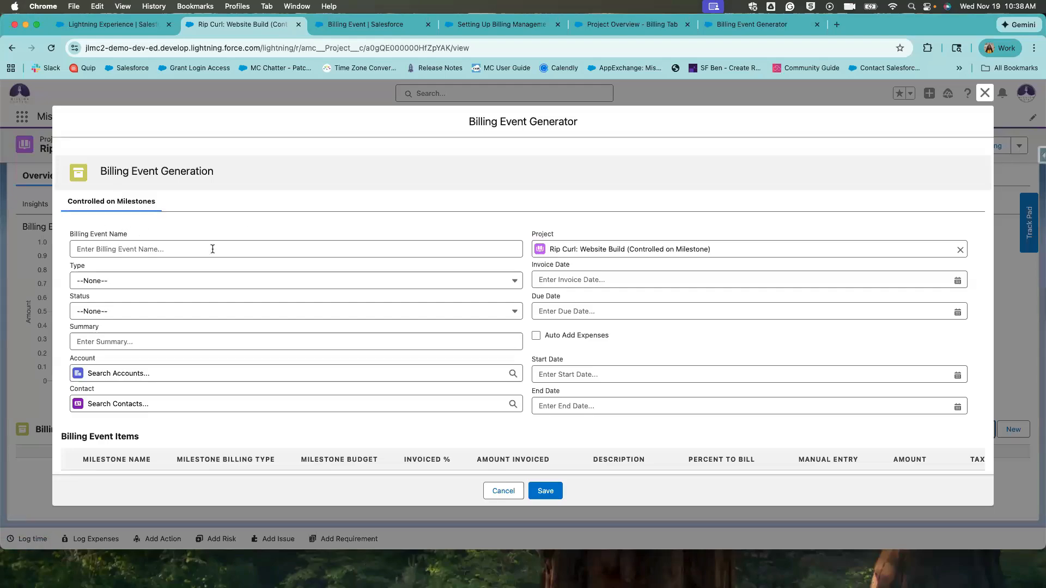
scroll(299, 291, "down", 3)
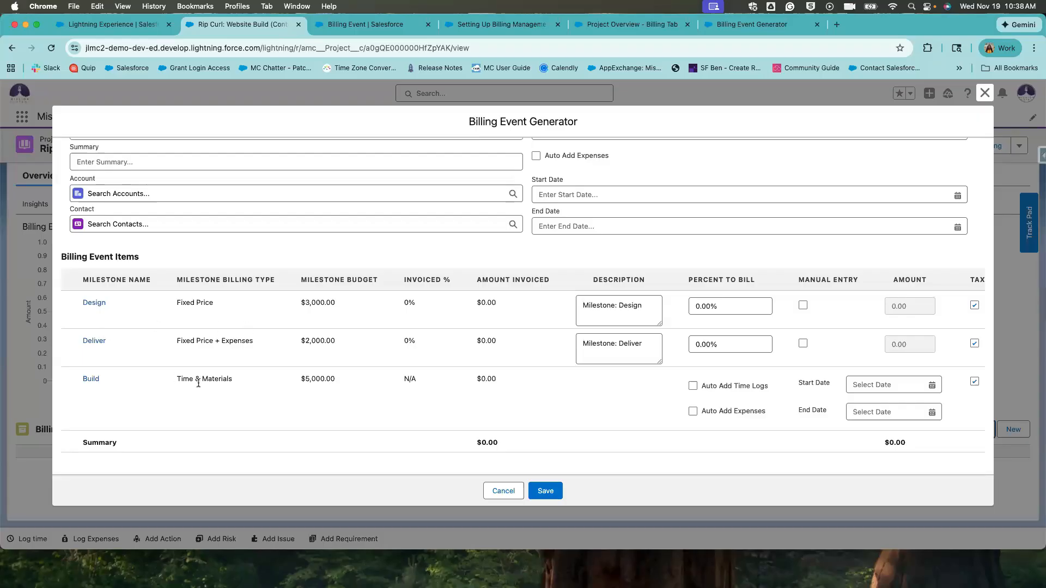
left_click(736, 311)
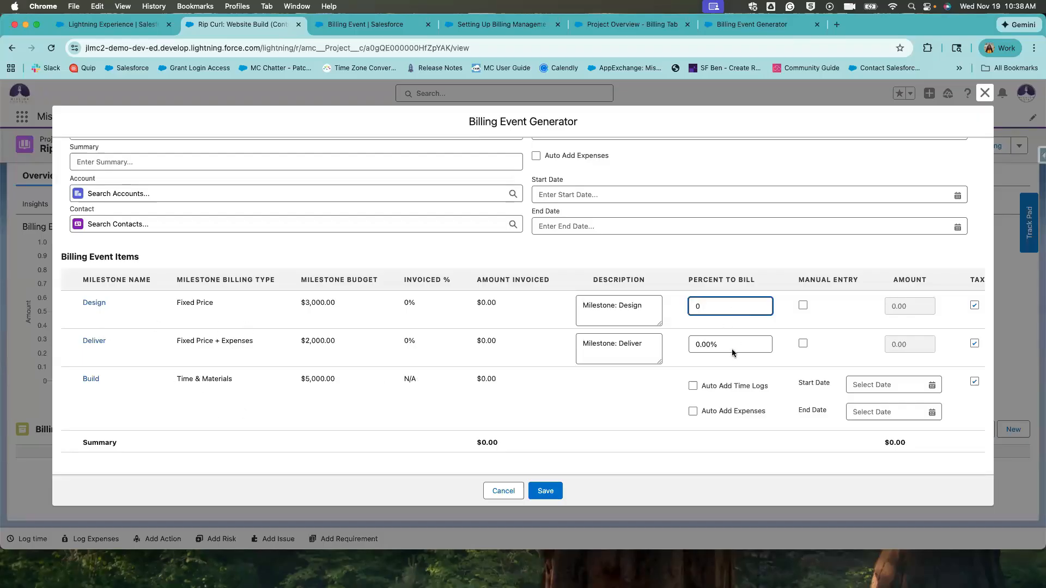
scroll(278, 239, "up", 4)
left_click(278, 256)
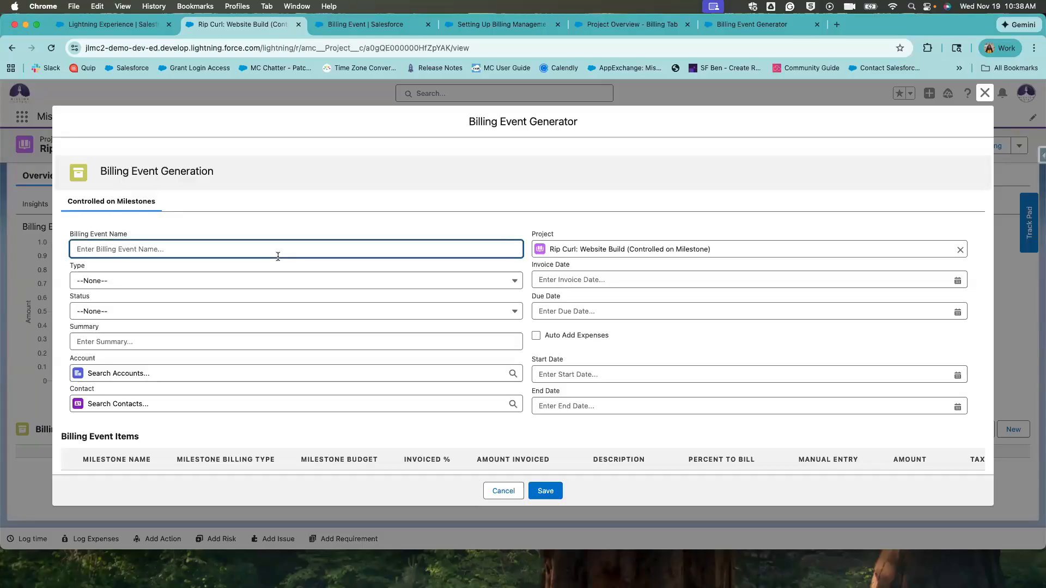
Name the billing event 'November Invoice', with Type Invoice and Status Draft.
type("November Invoice")
left_click(263, 282)
left_click(257, 324)
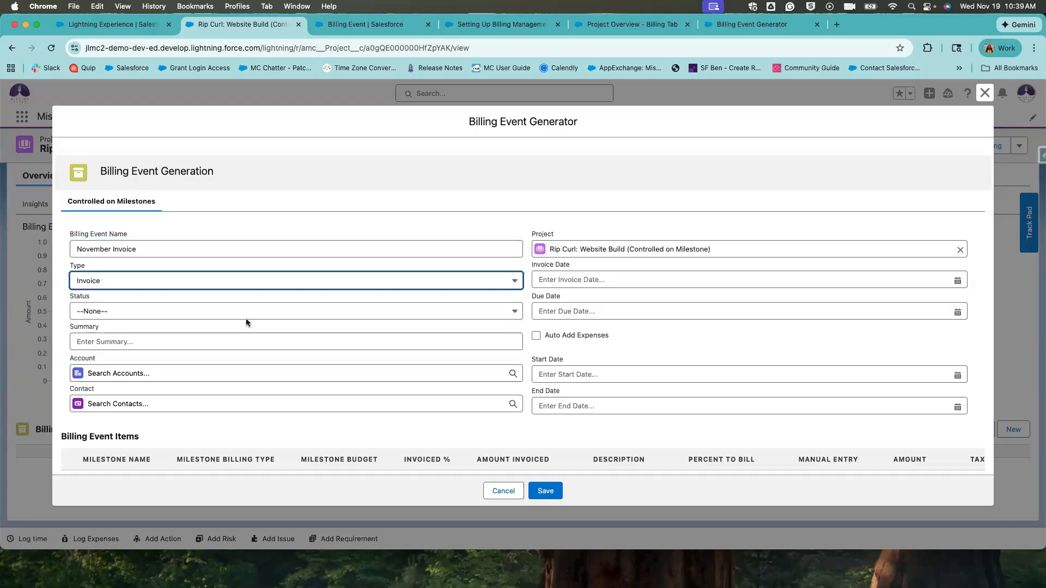
left_click(239, 314)
left_click(233, 351)
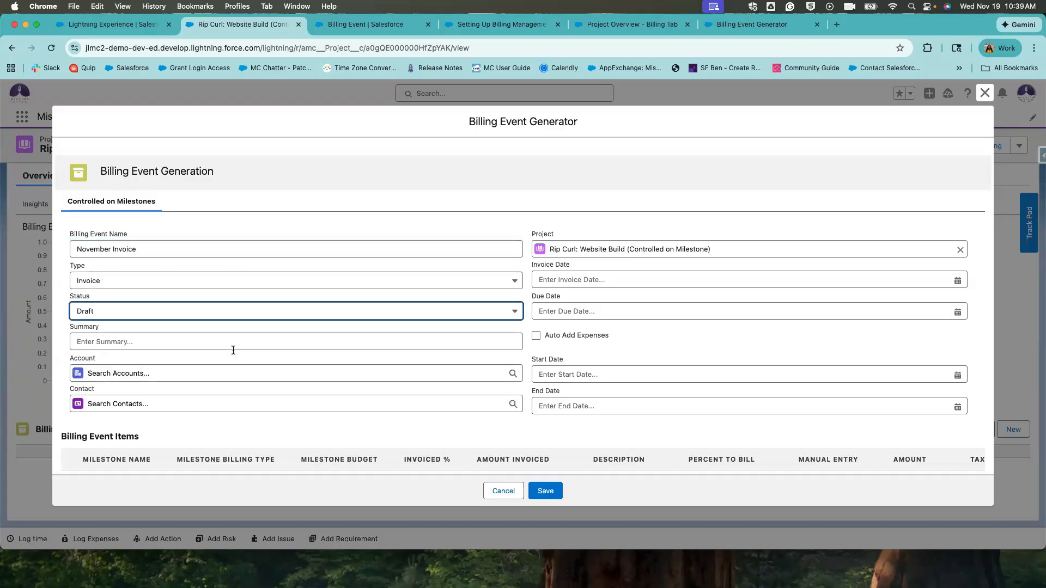
left_click(207, 321)
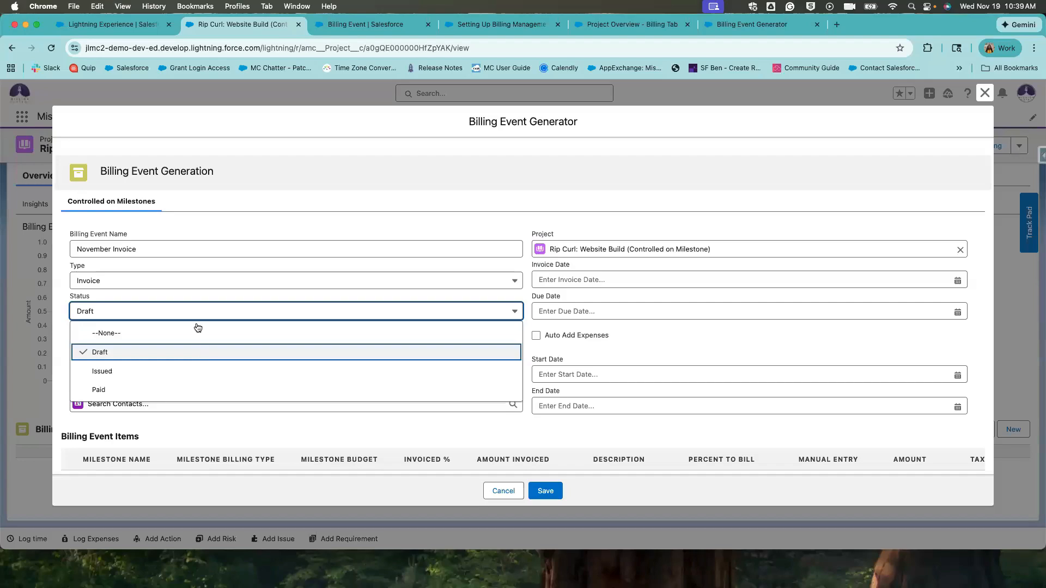
left_click(187, 353)
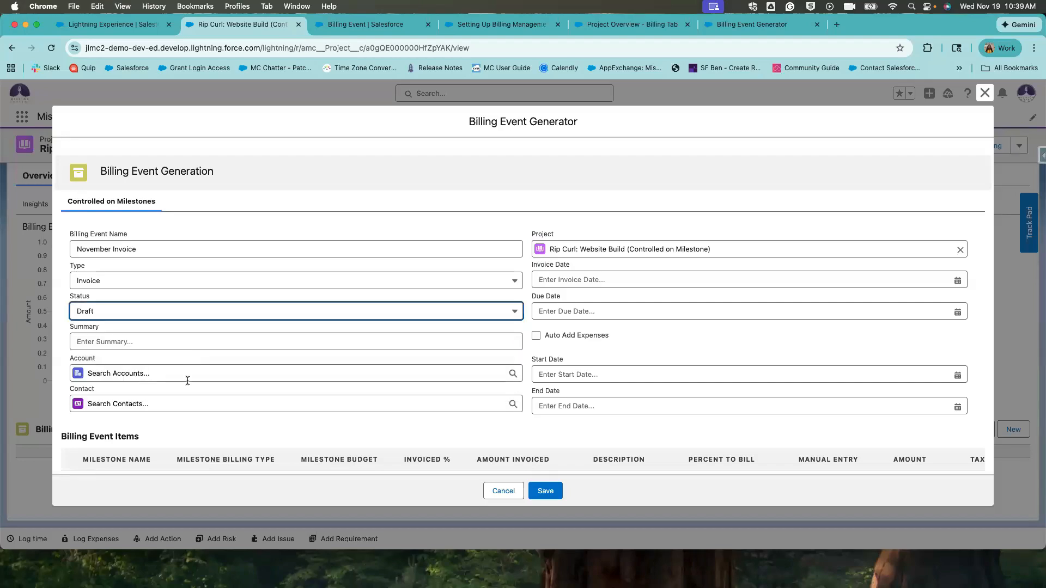
Enter the summary 'Final Bill' and turn on Auto Add Expenses.
left_click(155, 343)
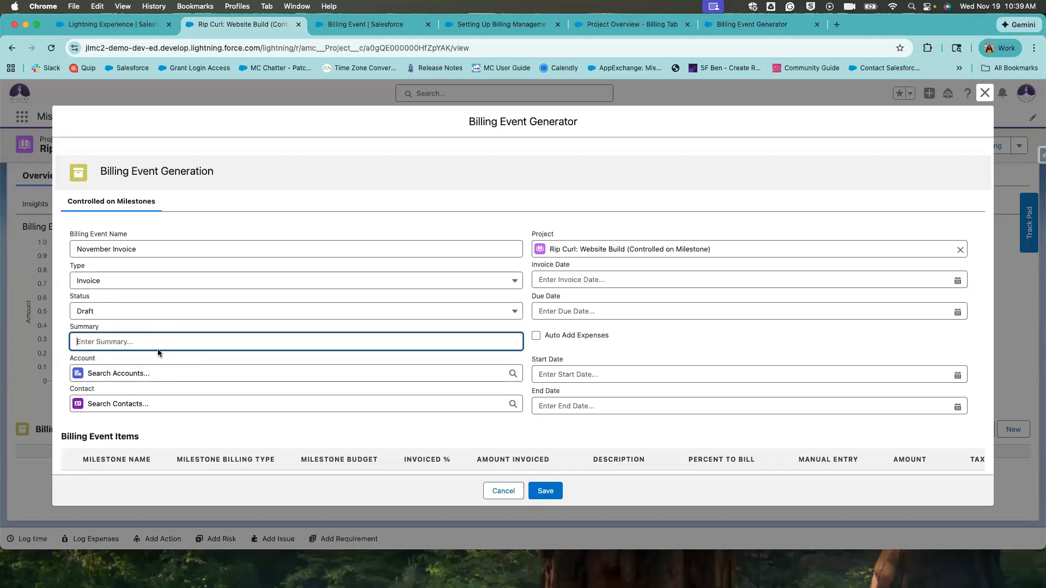
type("FInal Bill")
left_click(195, 330)
left_click(536, 335)
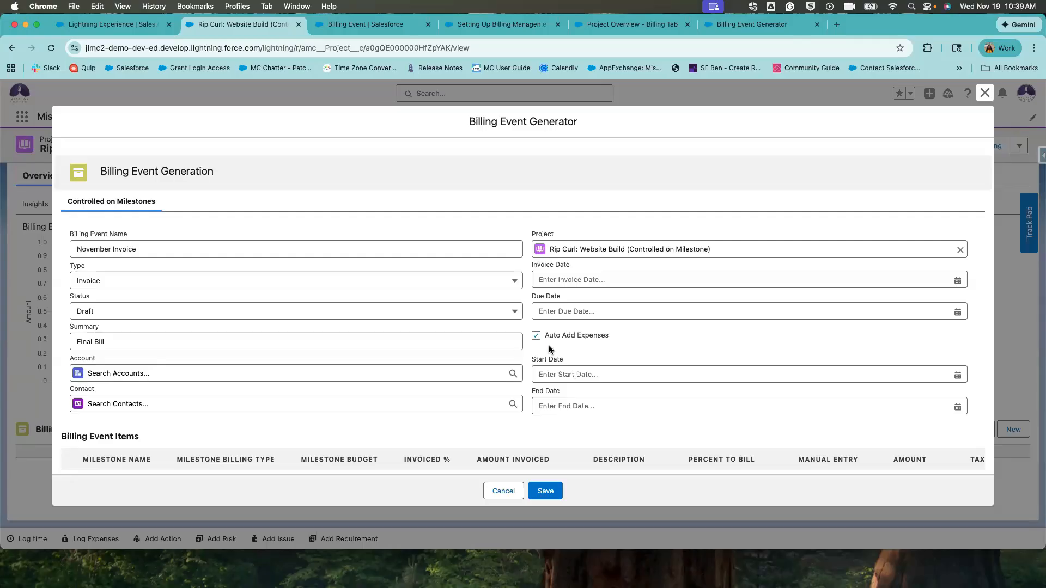
Try start and end dates of Nov 1 and Nov 30, 2025, then clear both.
scroll(548, 346, "down", 3)
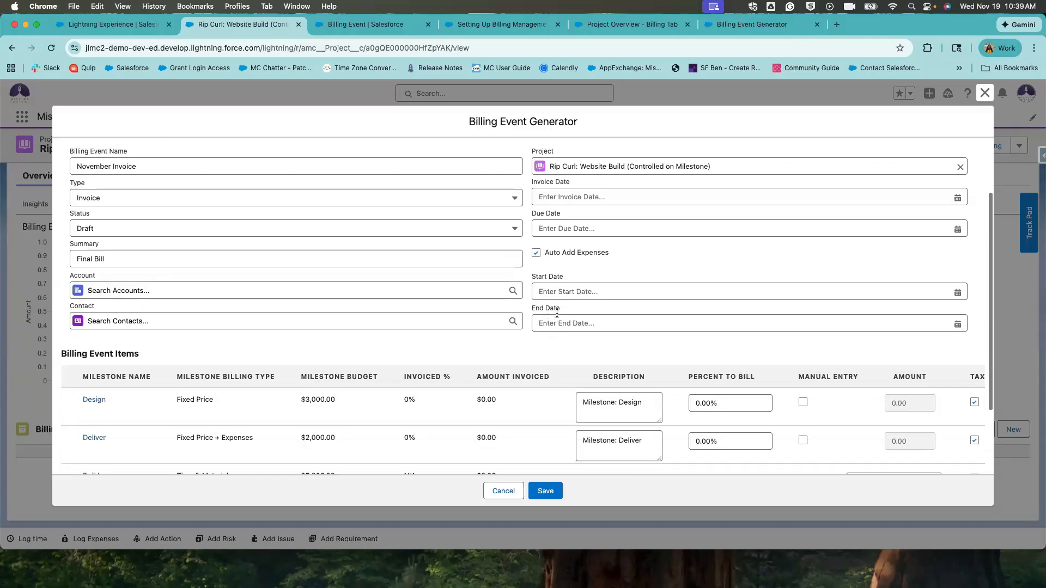
left_click(561, 291)
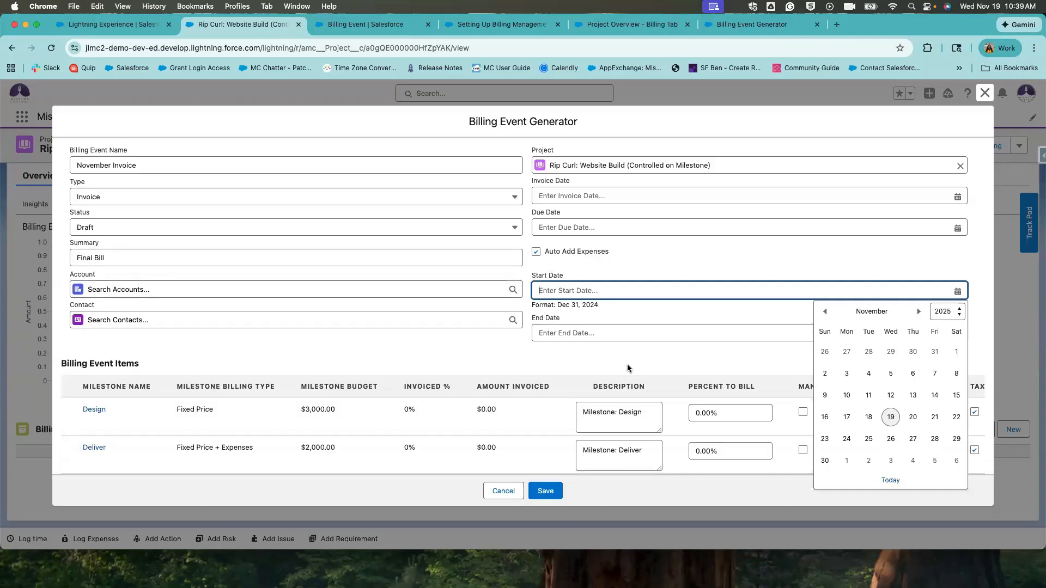
left_click(956, 352)
left_click(786, 324)
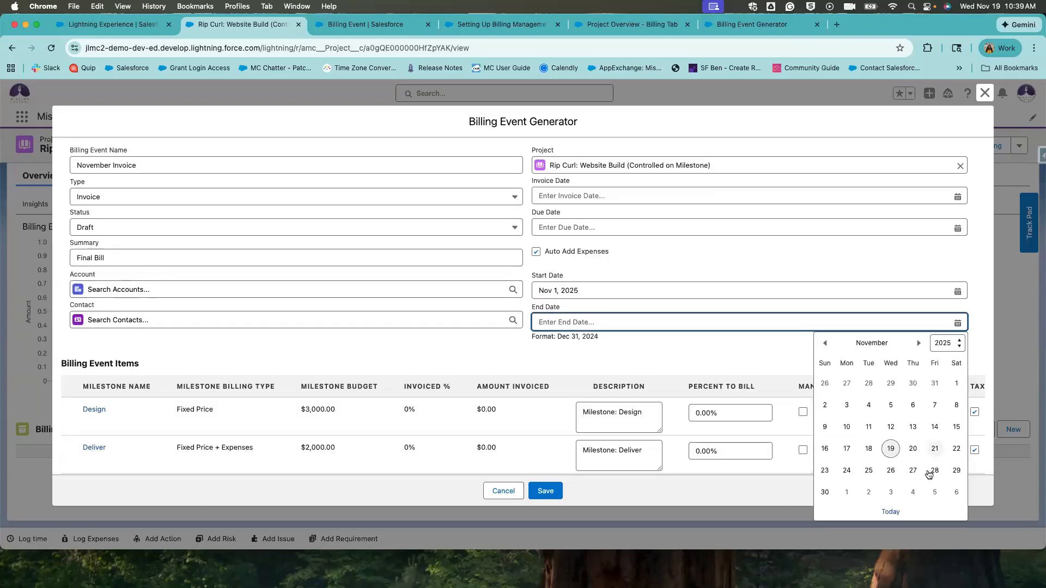
left_click(825, 493)
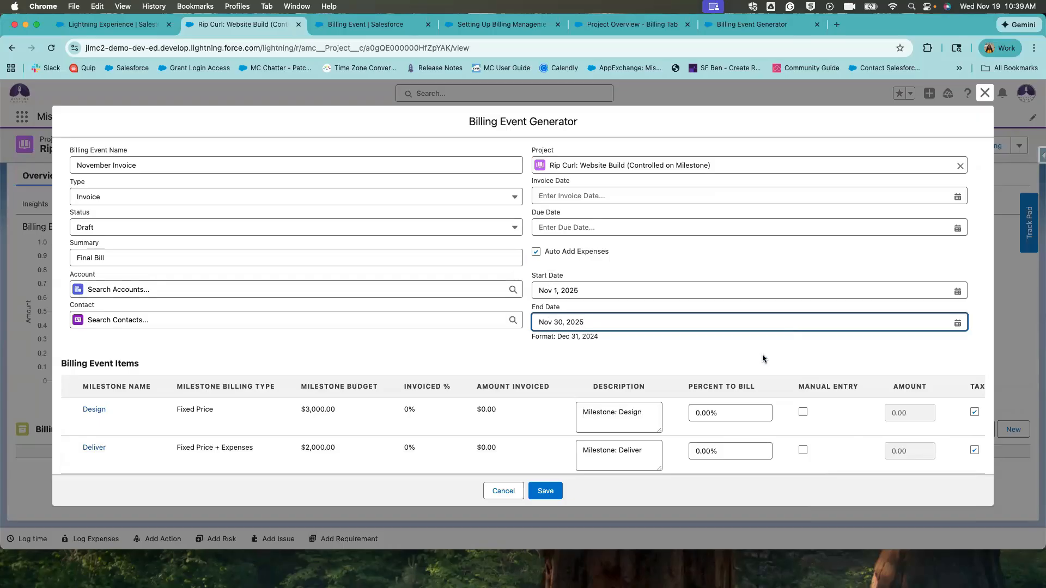
left_click(544, 281)
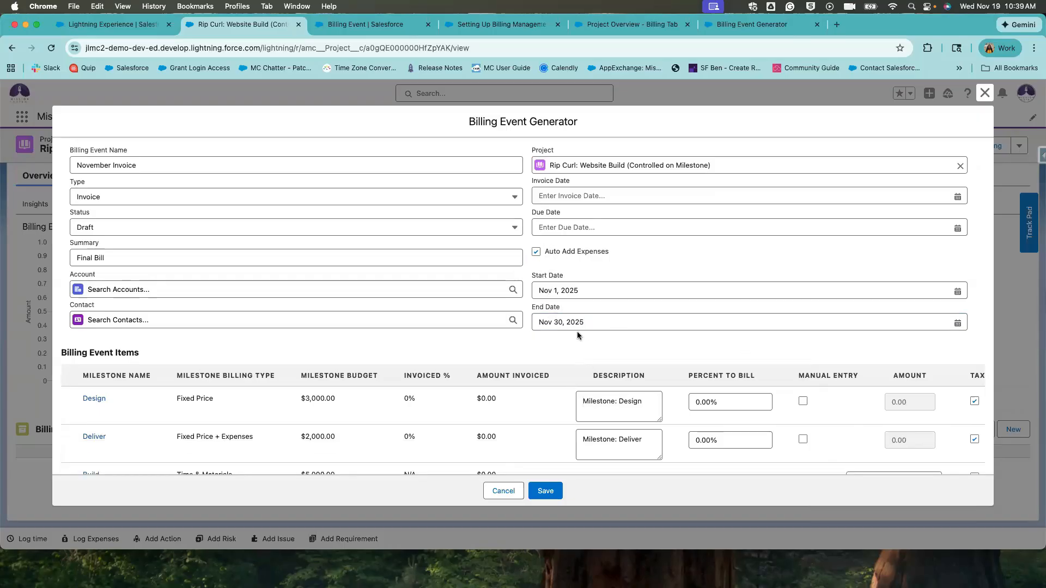
left_click(582, 291)
left_click_drag(615, 290, 538, 290)
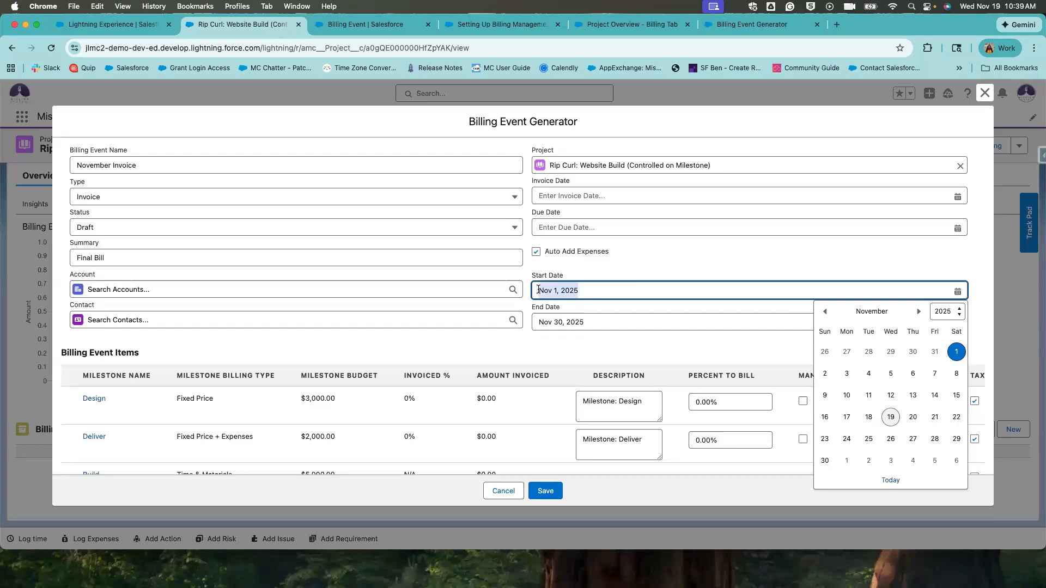
left_click(576, 317)
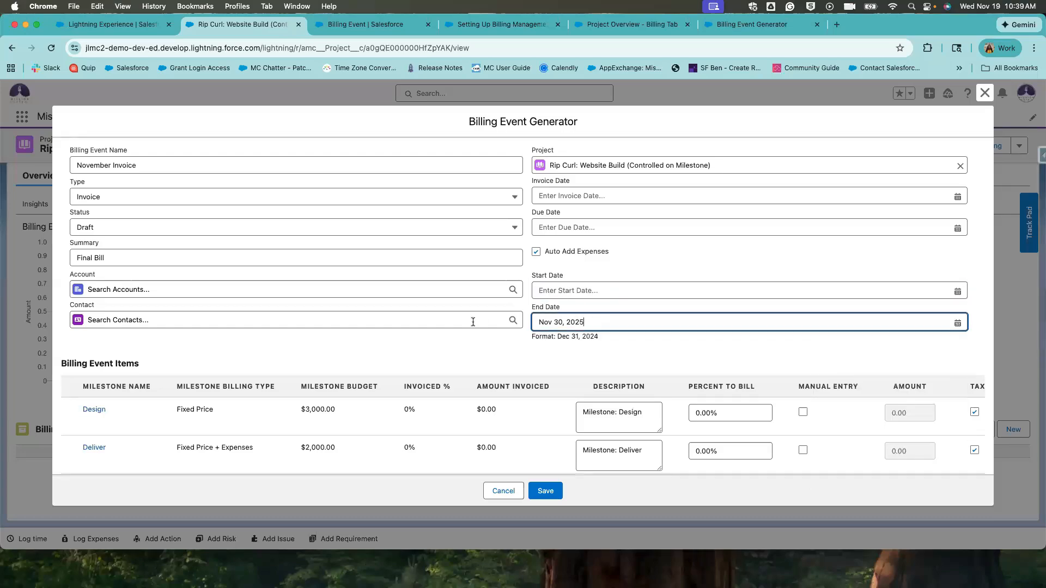
key("super+a")
key("BackSpace")
left_click(489, 359)
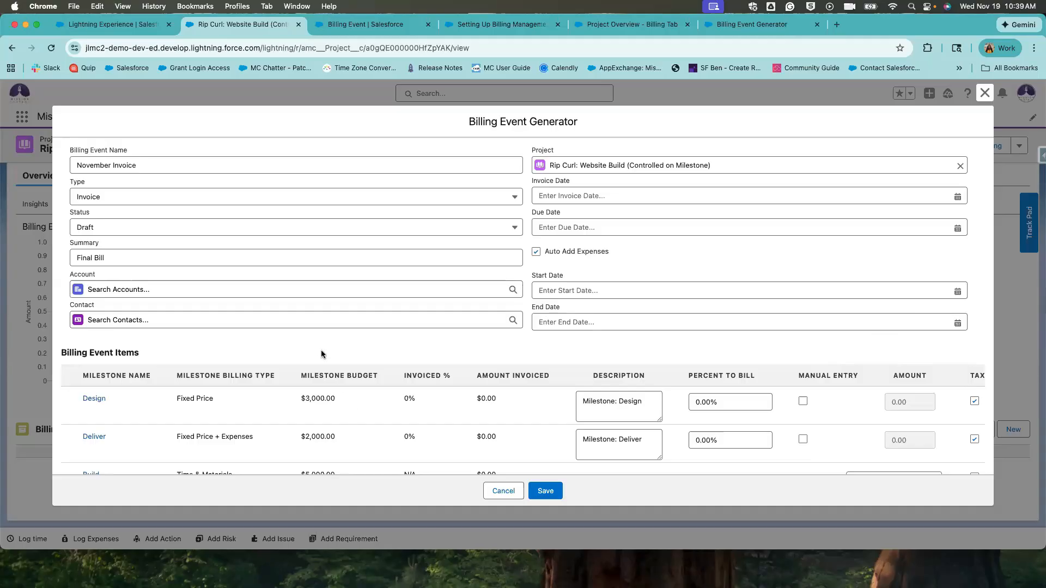
scroll(313, 349, "down", 3)
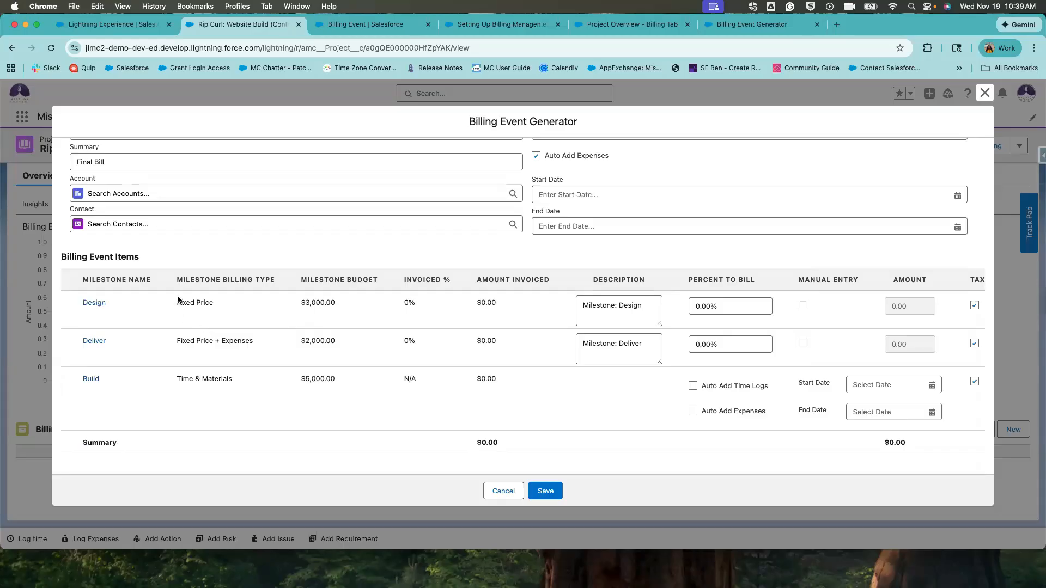
Compare the milestone billing types and try a manual 3,000.00 amount on Design, then revert.
left_click_drag(178, 300, 217, 305)
left_click_drag(180, 340, 303, 341)
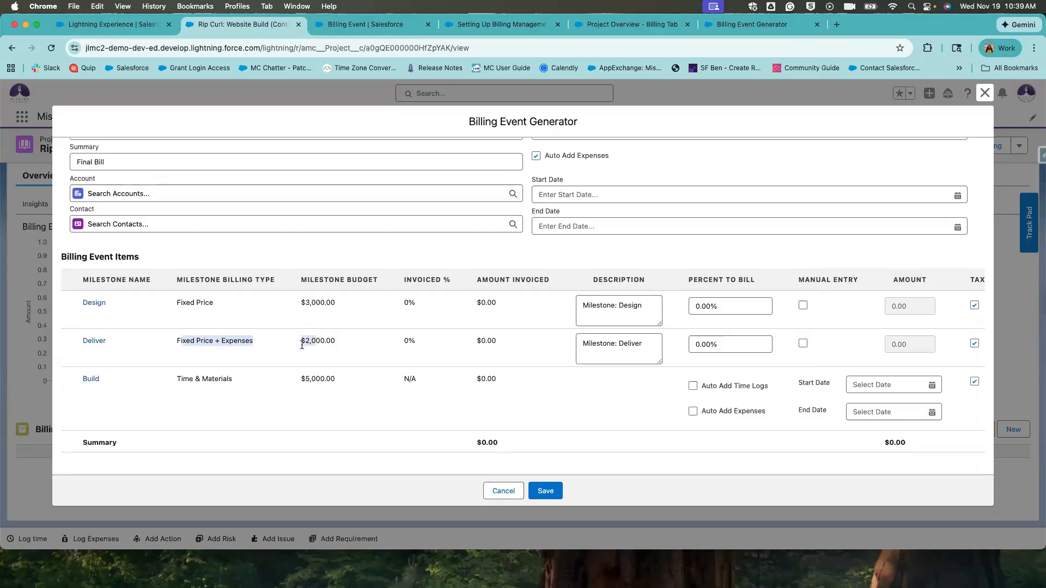
left_click_drag(191, 378, 269, 378)
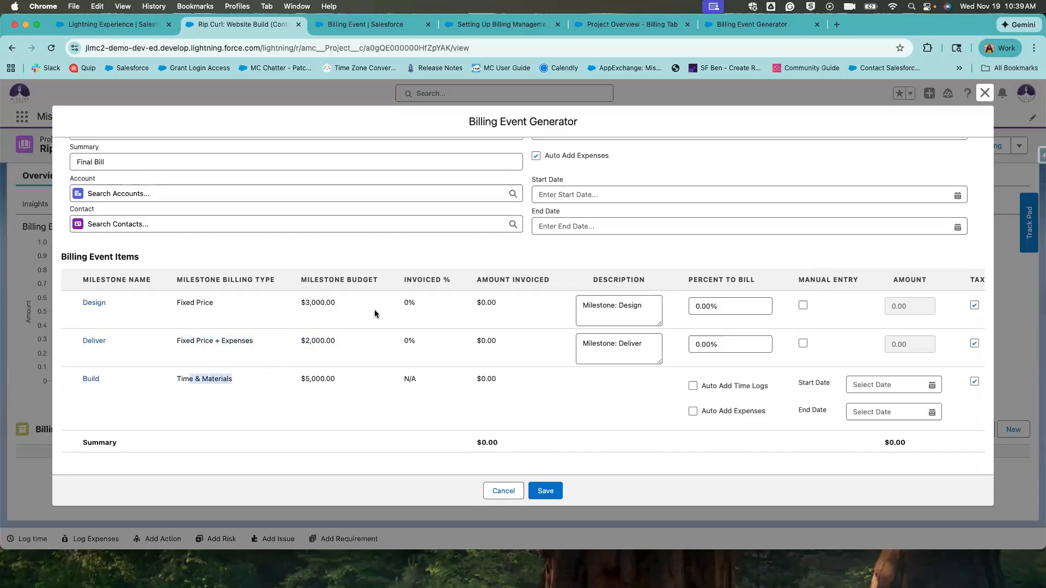
scroll(672, 307, "right", 5)
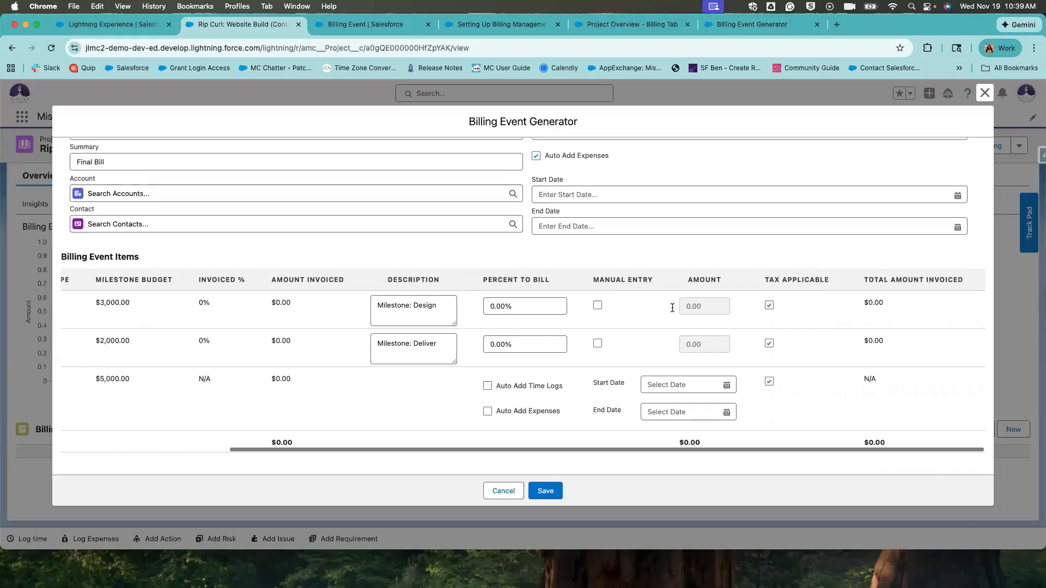
left_click(597, 305)
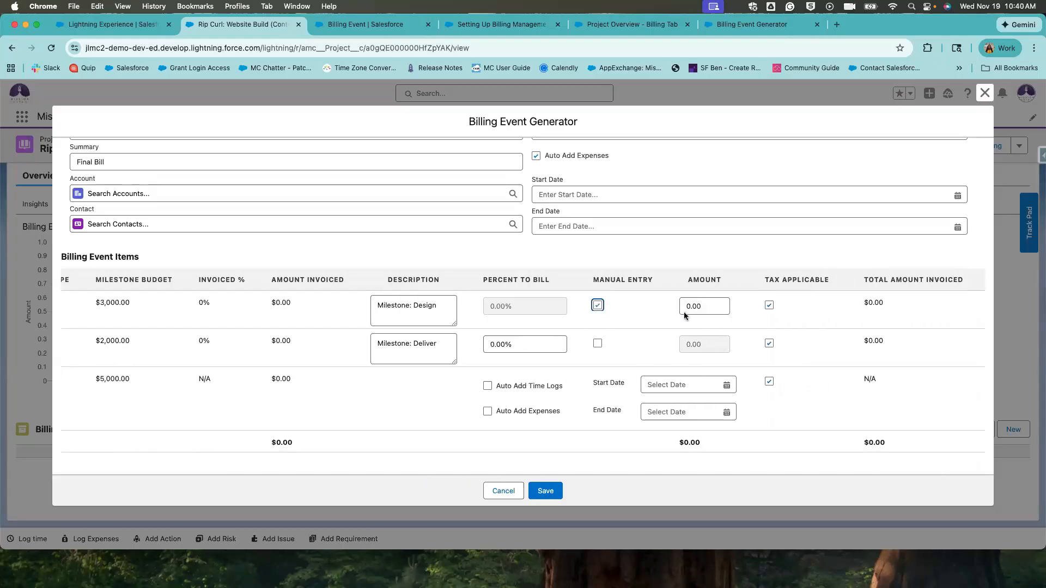
left_click(706, 307)
left_click(669, 316)
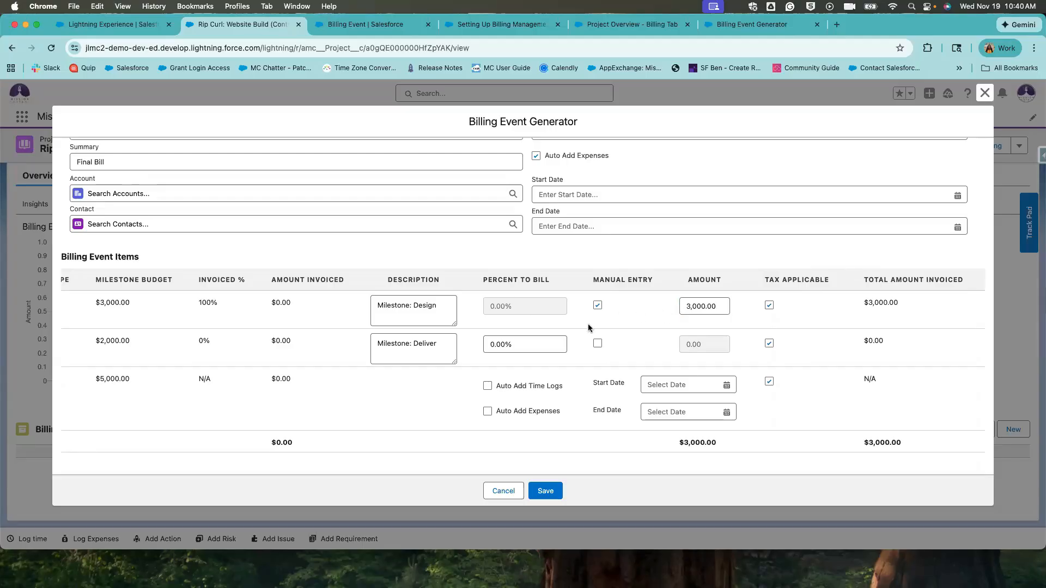
left_click(597, 305)
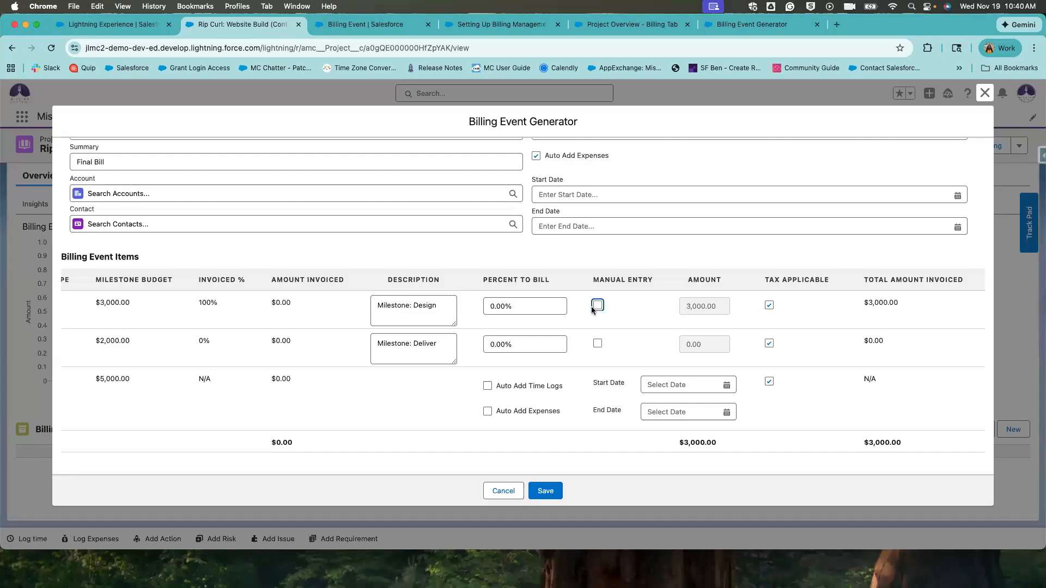
left_click(604, 310)
left_click(603, 309)
double_click(716, 306)
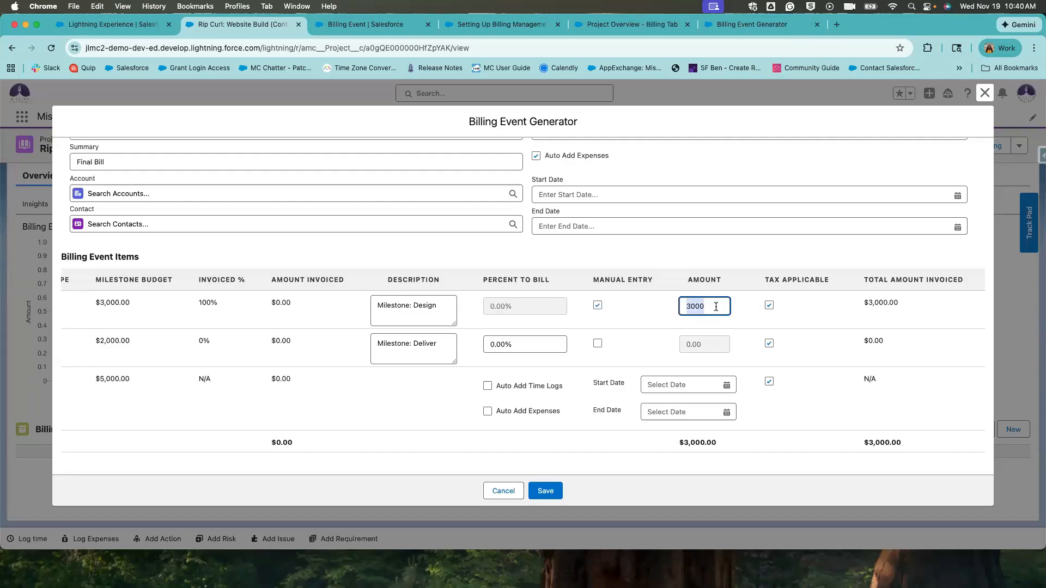
left_click(599, 307)
left_click(548, 304)
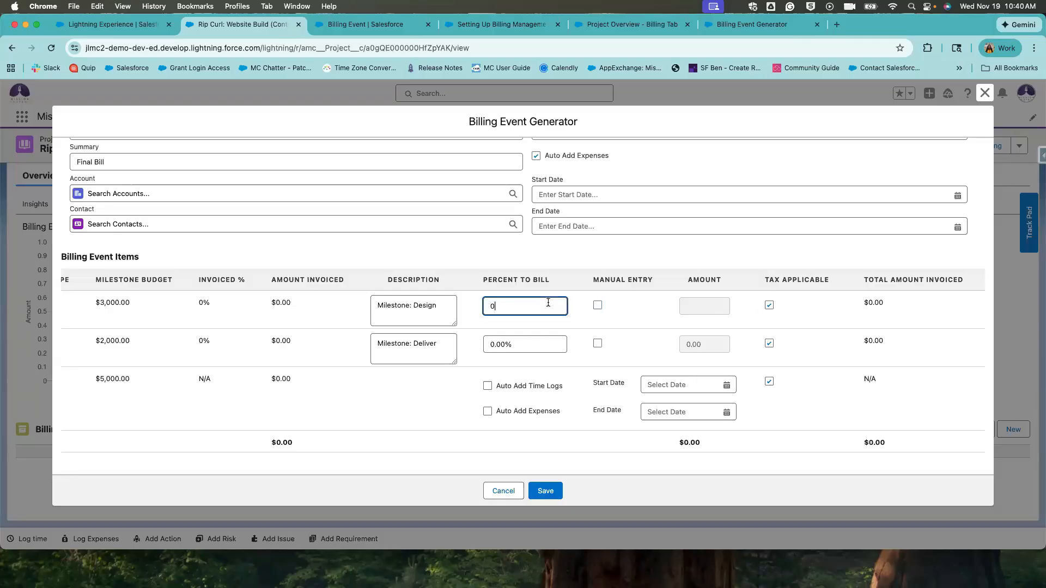
Try billing Design at 50% of its $3,000.00 budget.
scroll(435, 308, "left", 5)
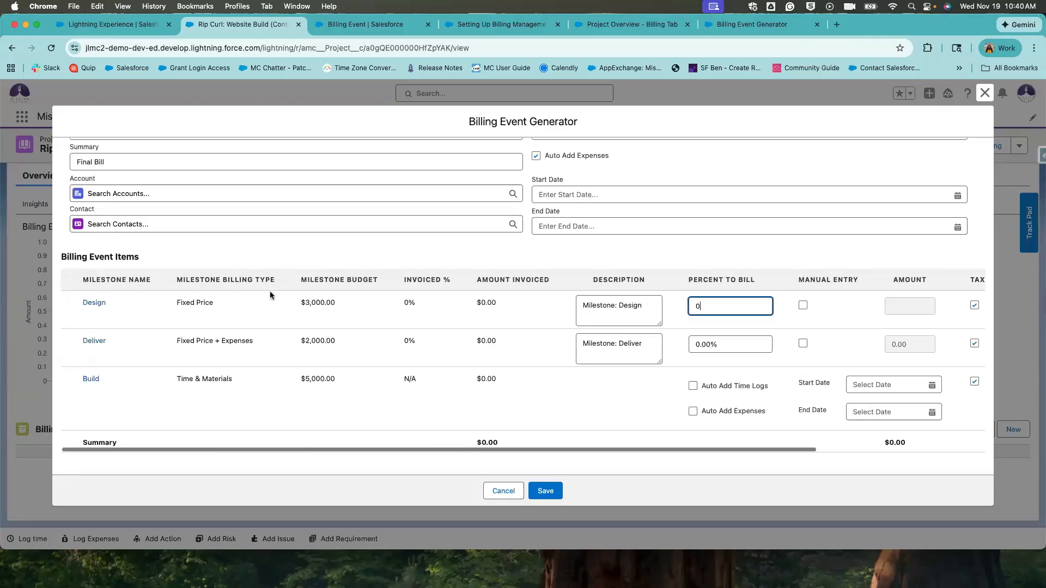
left_click_drag(340, 304, 280, 304)
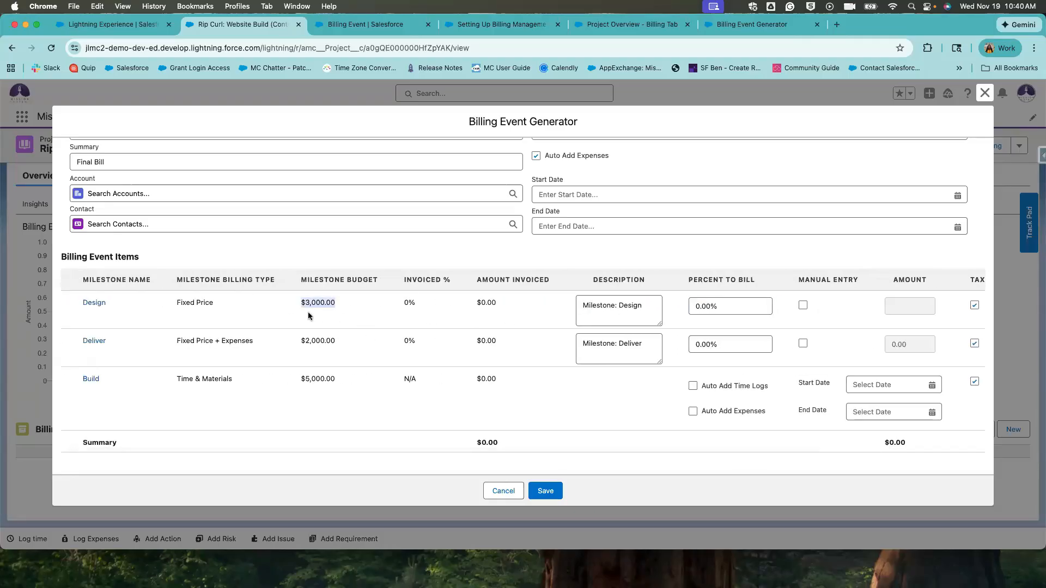
left_click(723, 306)
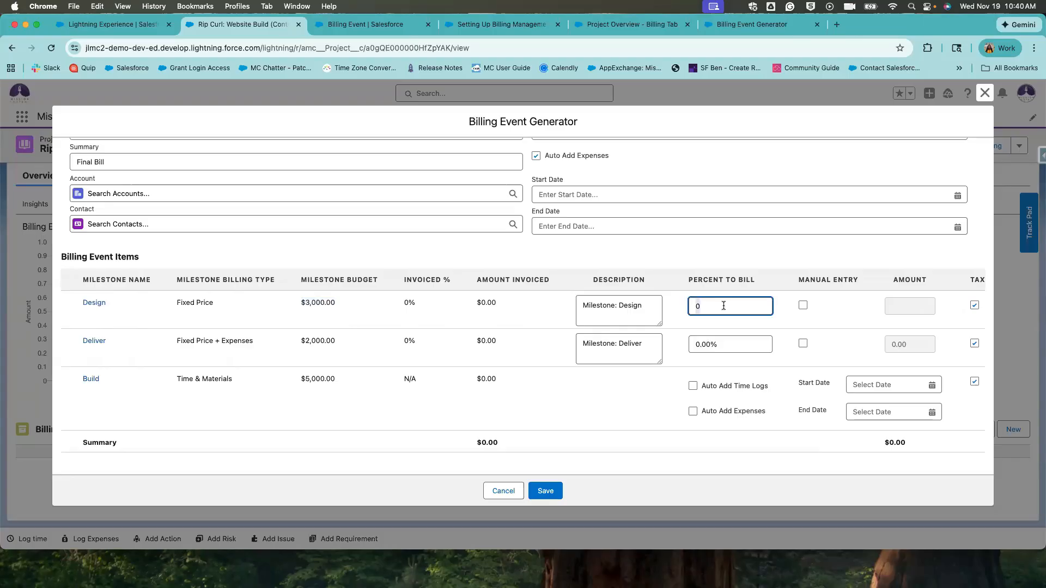
type("50")
left_click(738, 319)
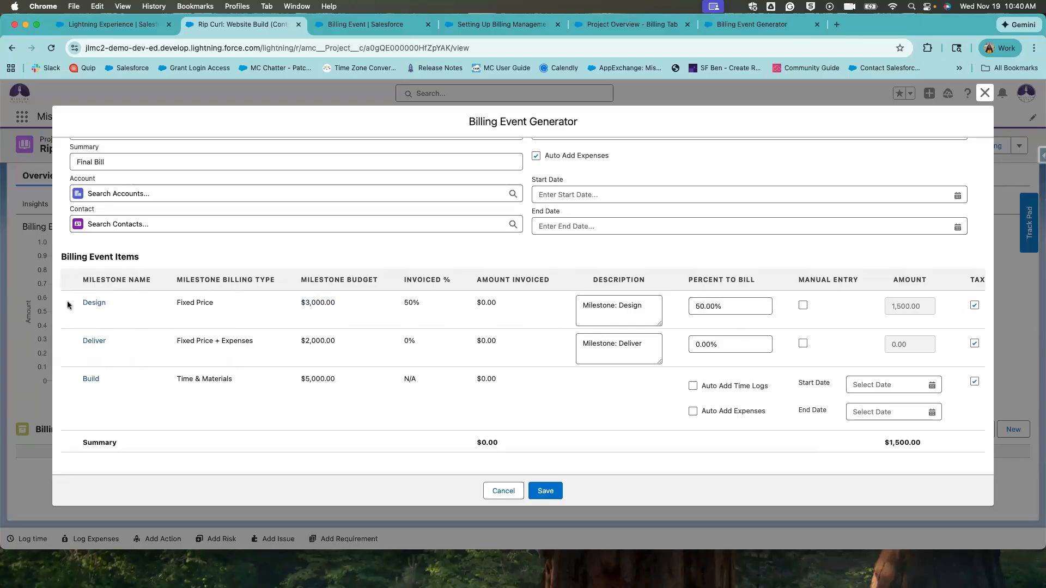
left_click_drag(69, 305, 107, 305)
left_click(735, 306)
double_click(734, 306)
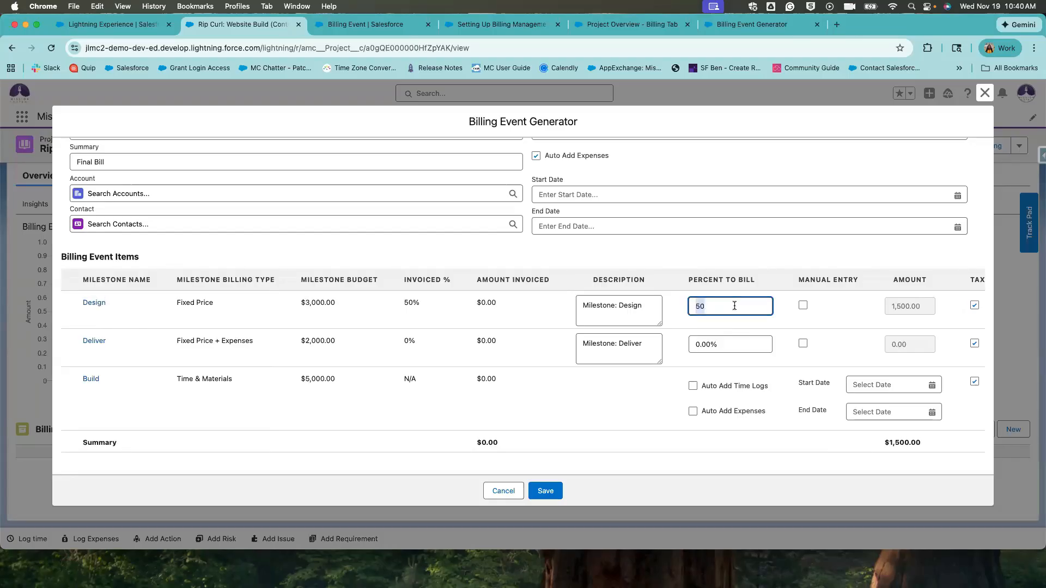
left_click(522, 363)
Set Deliver to 50% and bill Design in full with a manual 3,000.00 amount.
scroll(522, 364, "right", 1)
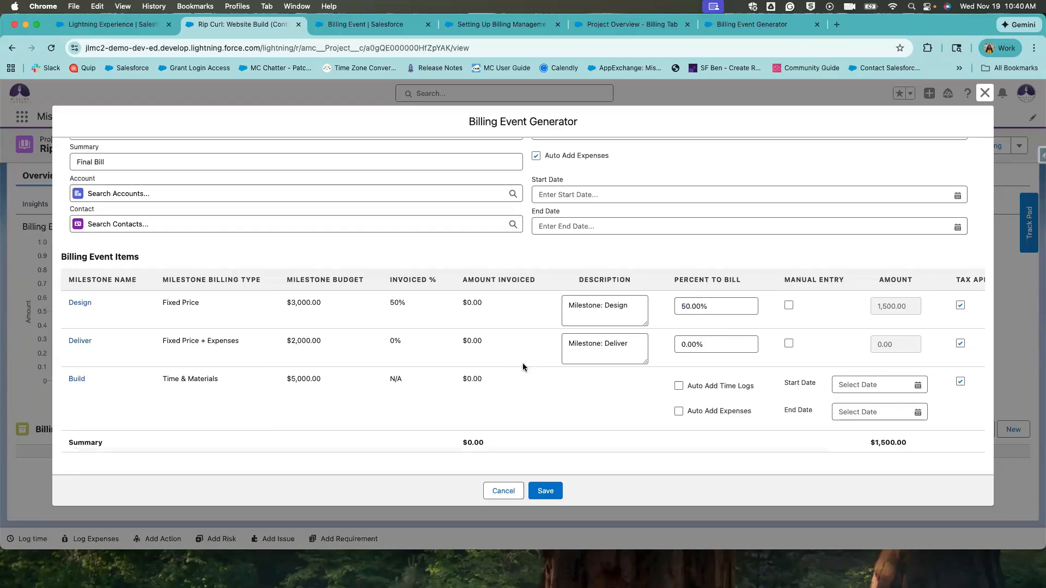
left_click(710, 349)
type("50")
left_click(714, 308)
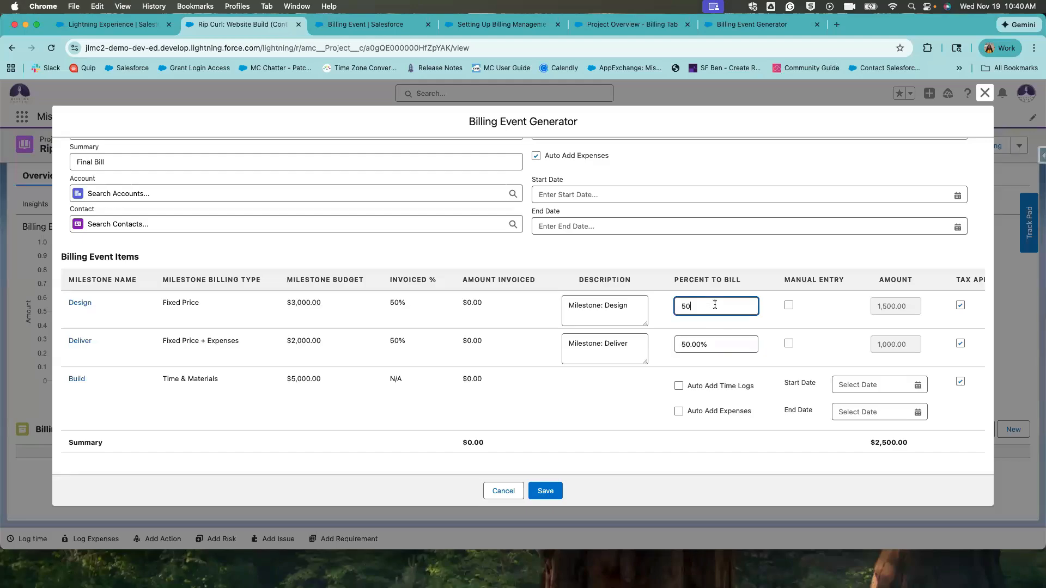
type("0")
left_click(832, 335)
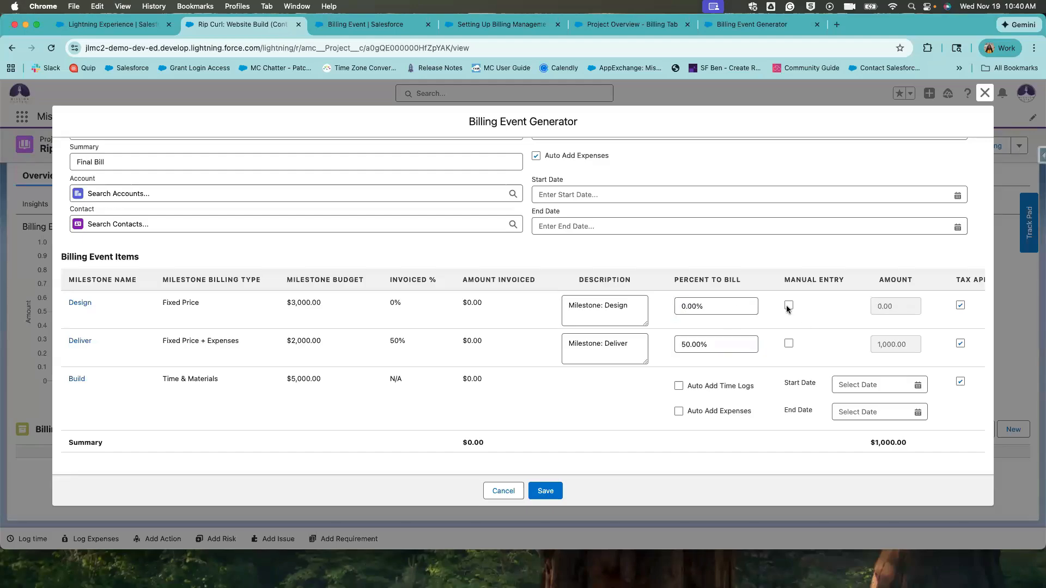
left_click(789, 306)
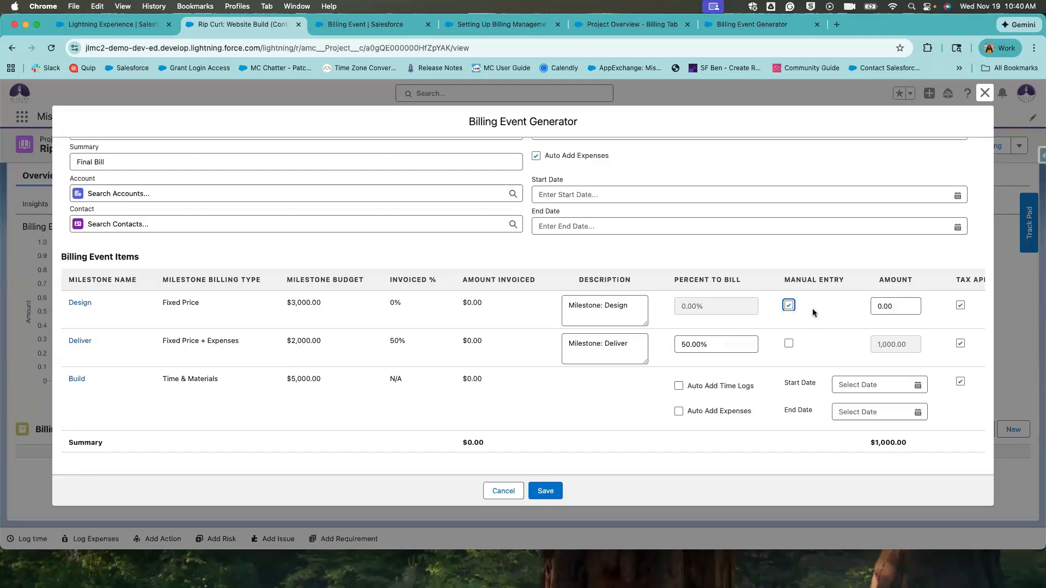
left_click(901, 305)
left_click(874, 323)
Confirm Deliver at 50% and make Build auto-add its time logs and expenses.
scroll(358, 298, "left", 1)
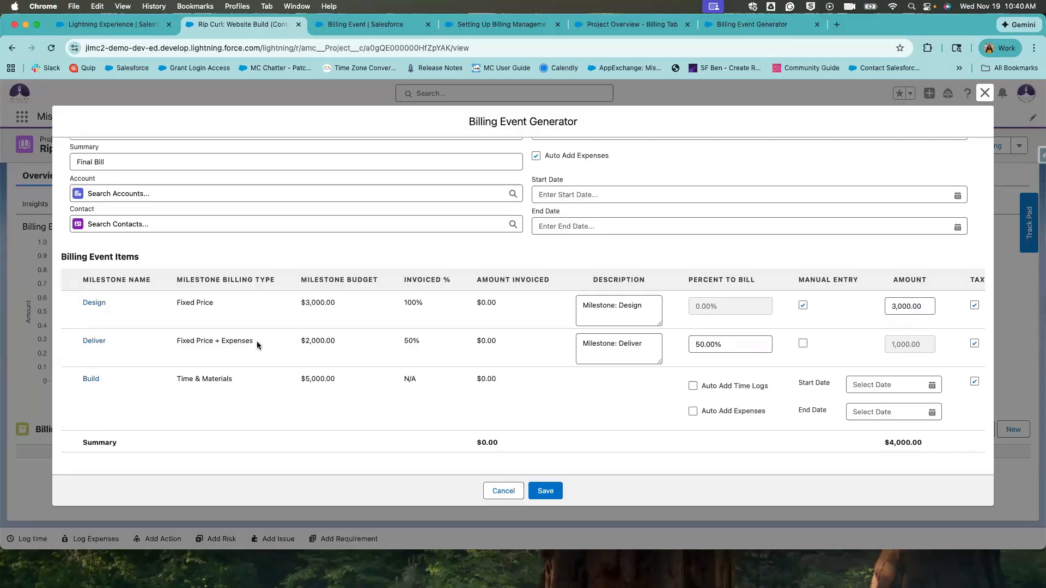
left_click_drag(246, 343, 166, 349)
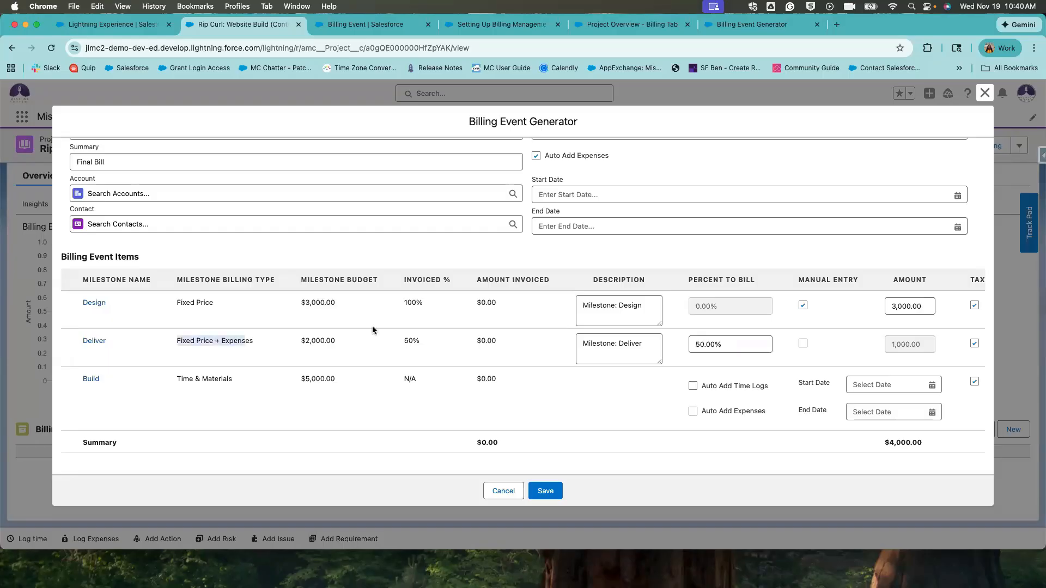
scroll(627, 356, "right", 1)
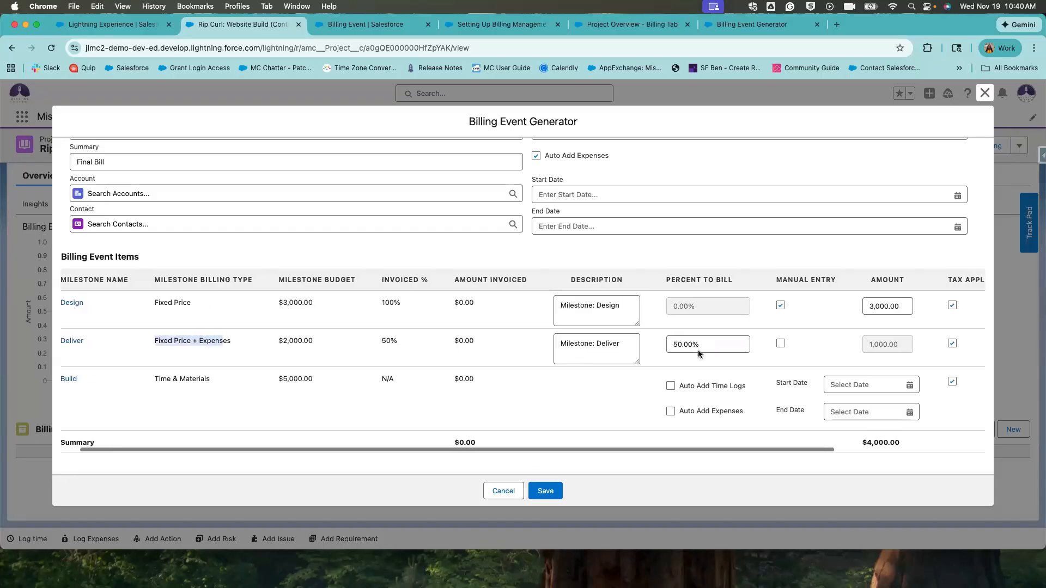
left_click(707, 347)
scroll(832, 368, "right", 5)
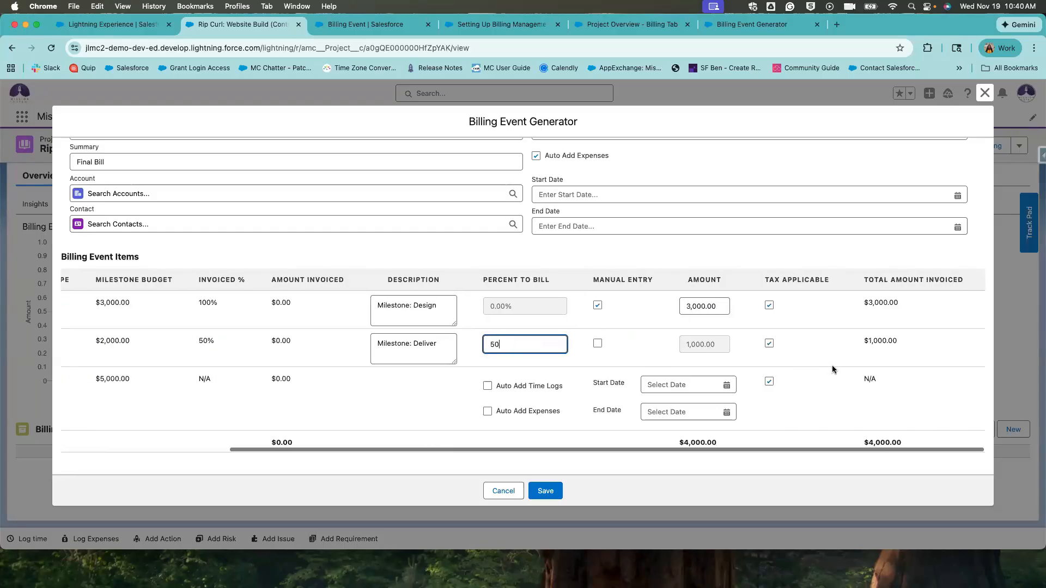
scroll(574, 375, "left", 6)
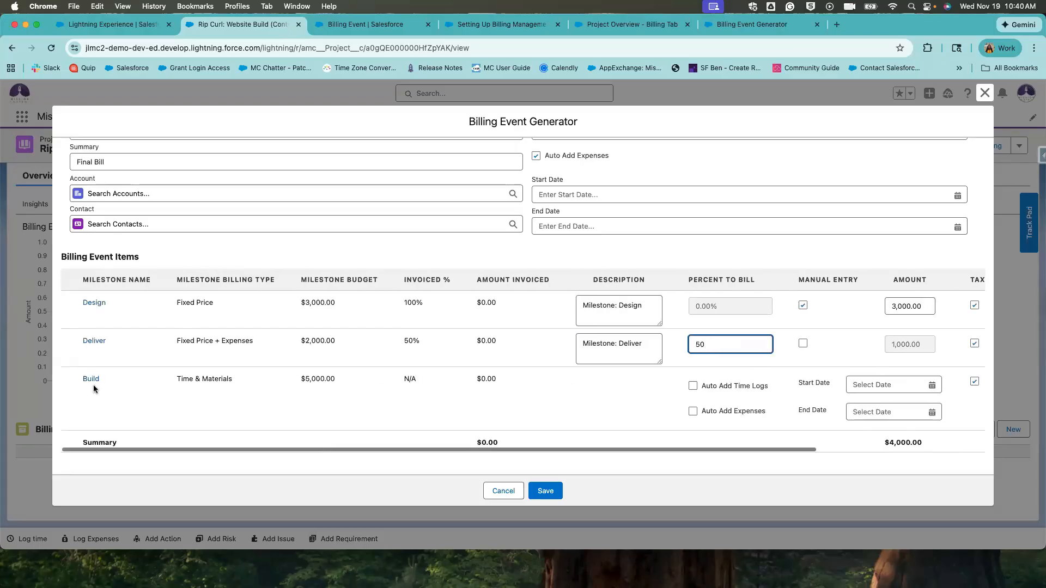
left_click(182, 382)
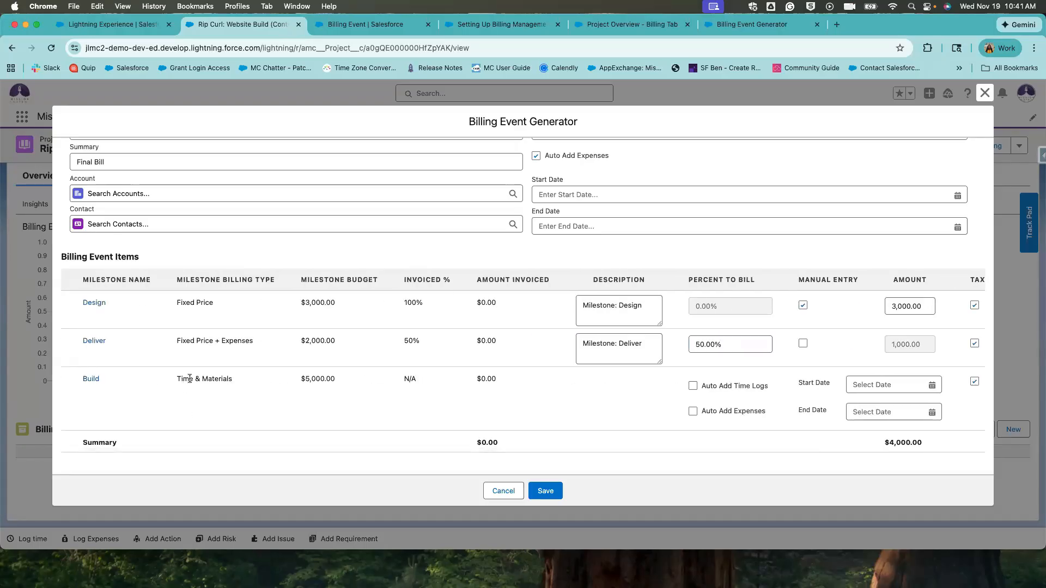
left_click_drag(189, 381, 455, 380)
left_click(692, 386)
left_click(692, 410)
scroll(733, 421, "right", 1)
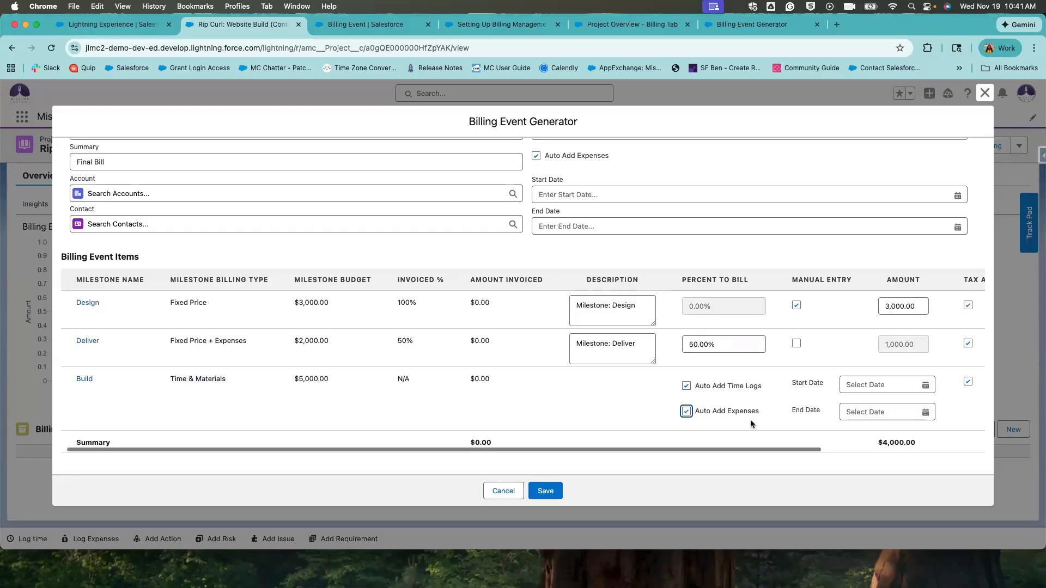
left_click(750, 421)
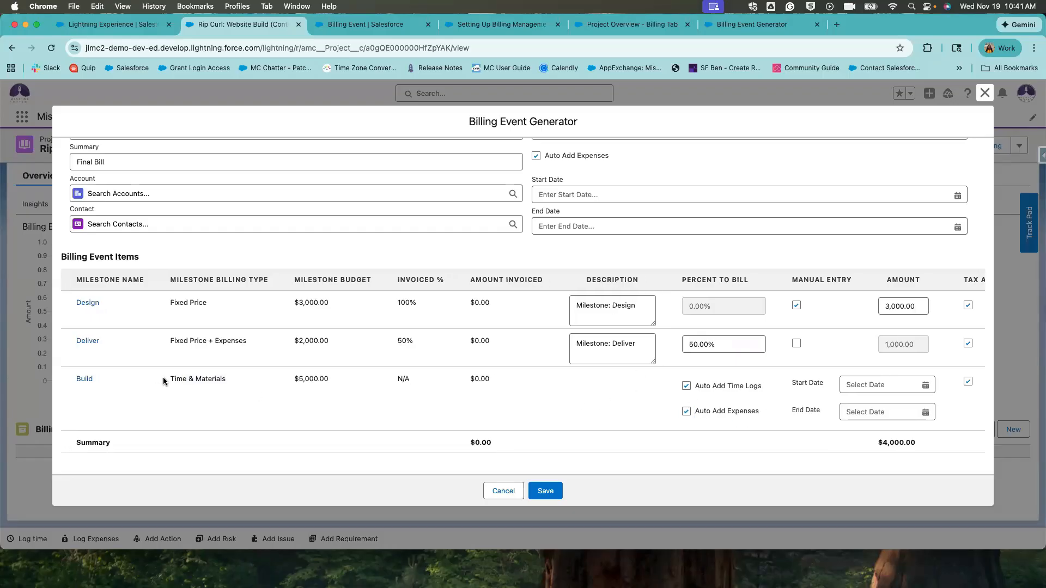
triple_click(237, 379)
left_click_drag(758, 387, 701, 384)
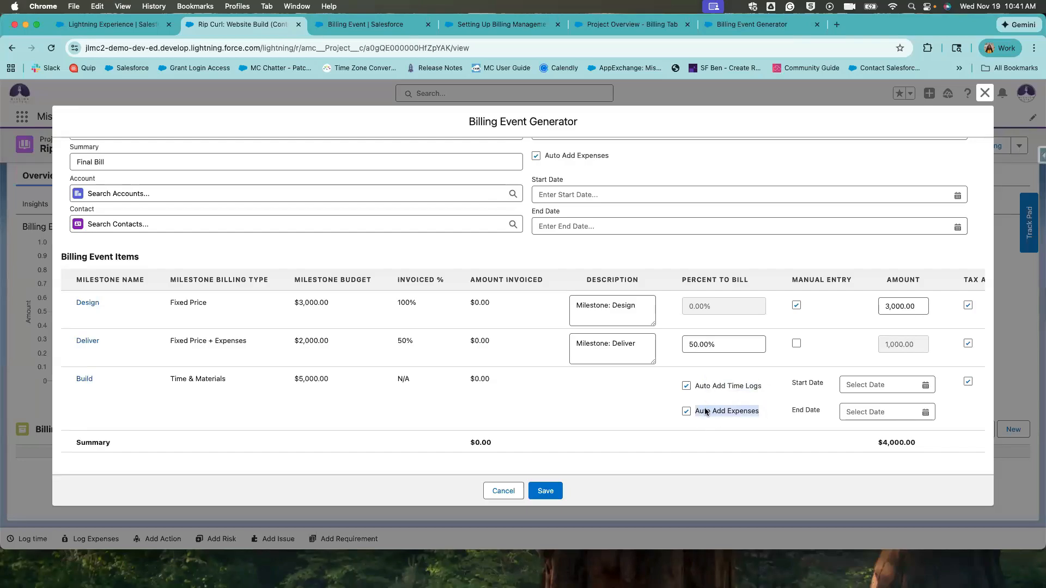
scroll(802, 421, "right", 5)
left_click(732, 391)
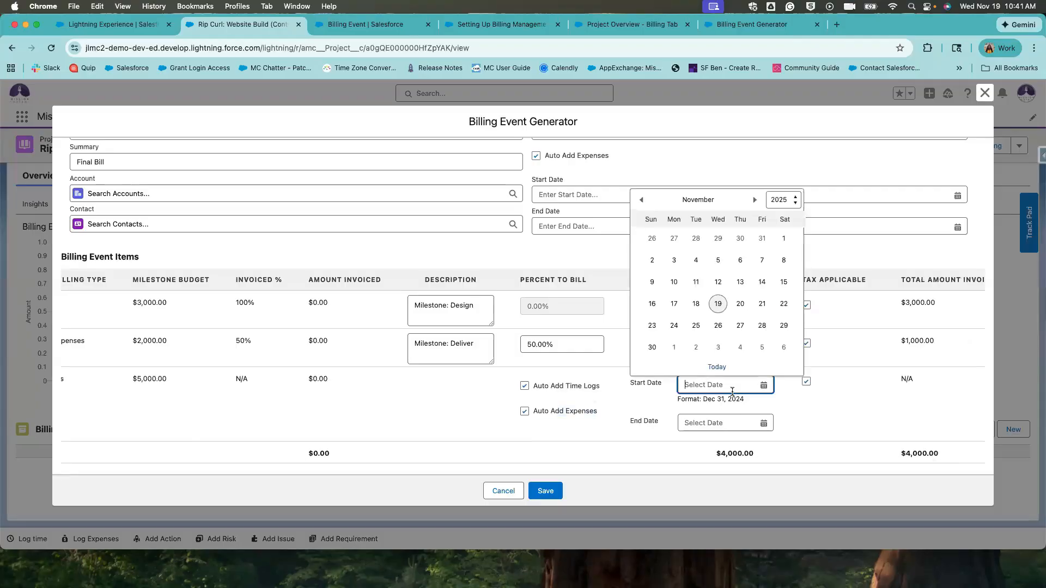
left_click(808, 418)
left_click(757, 385)
left_click(783, 238)
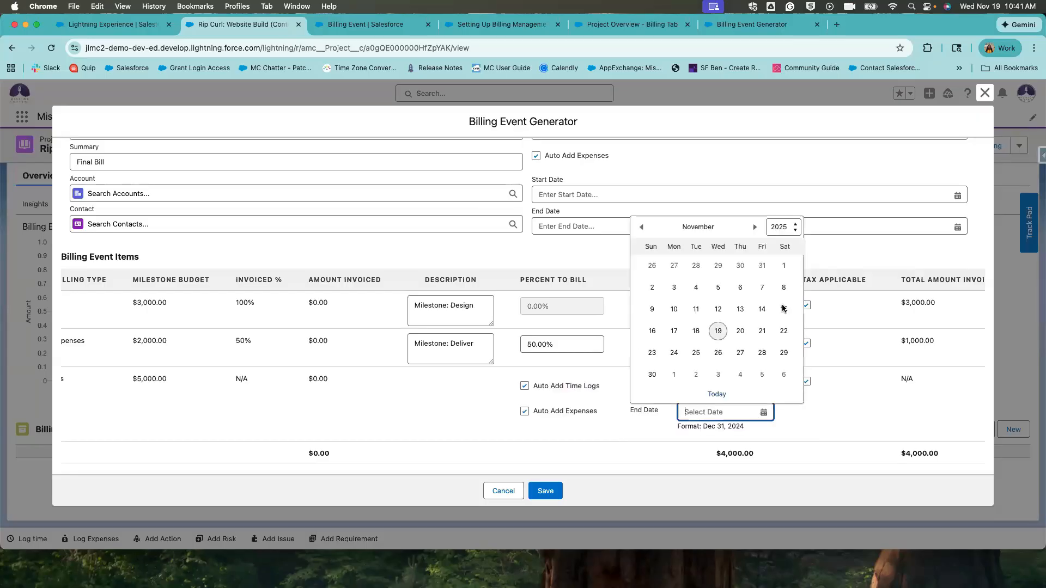
left_click(756, 423)
left_click(763, 309)
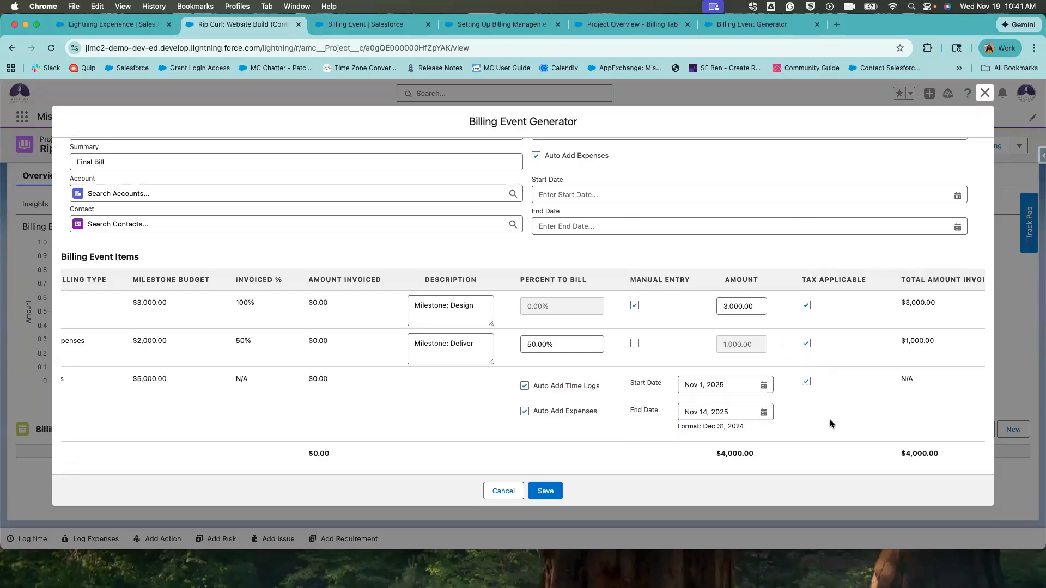
left_click(830, 421)
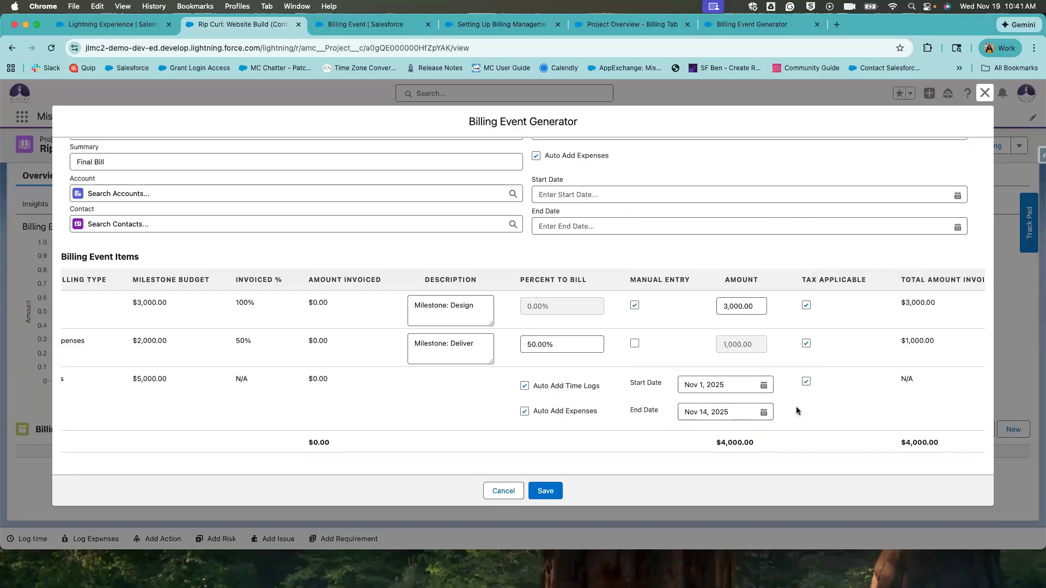
scroll(796, 411, "right", 2)
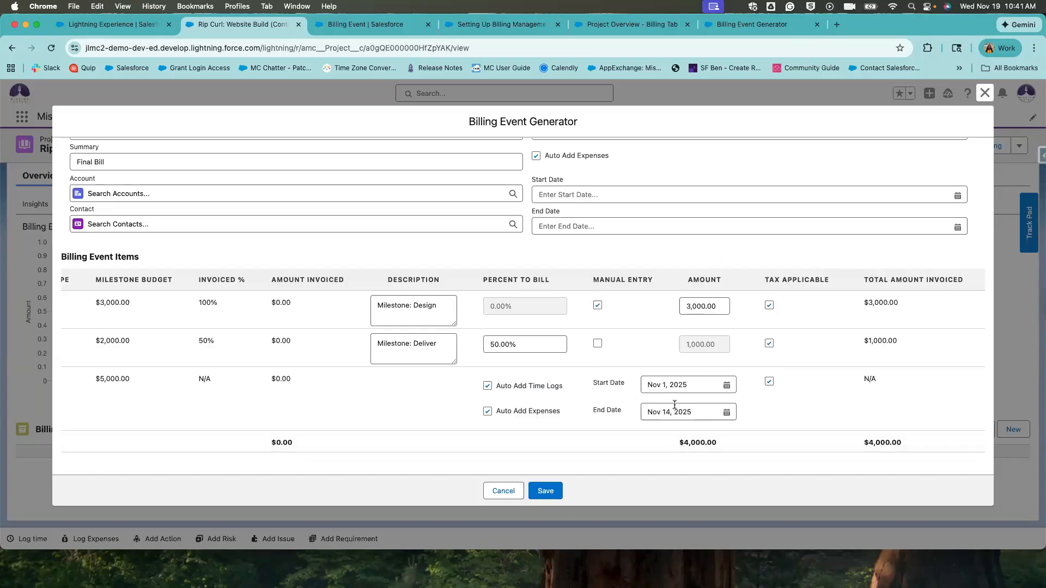
scroll(276, 383, "left", 6)
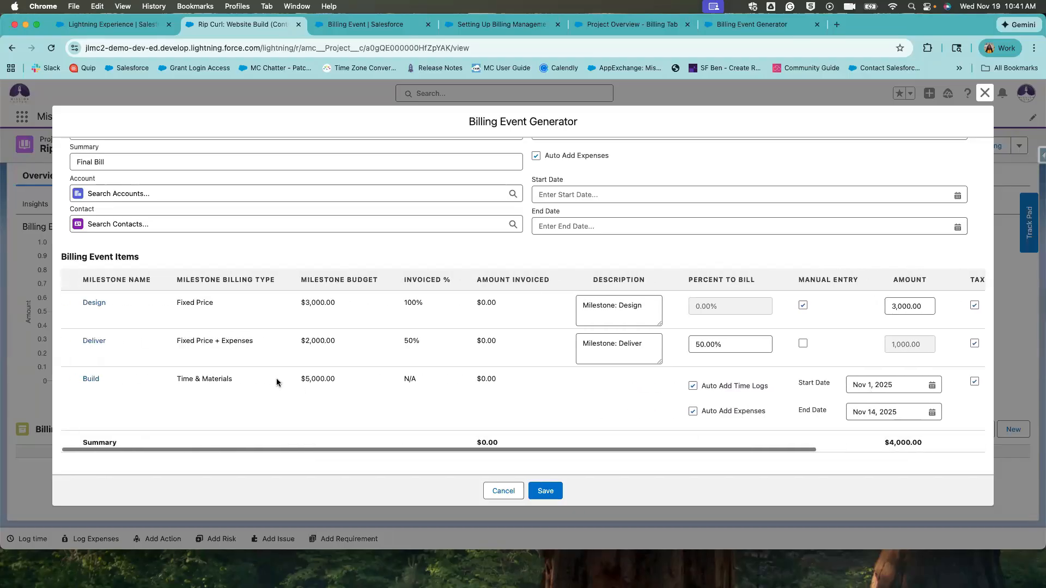
left_click_drag(243, 378, 170, 380)
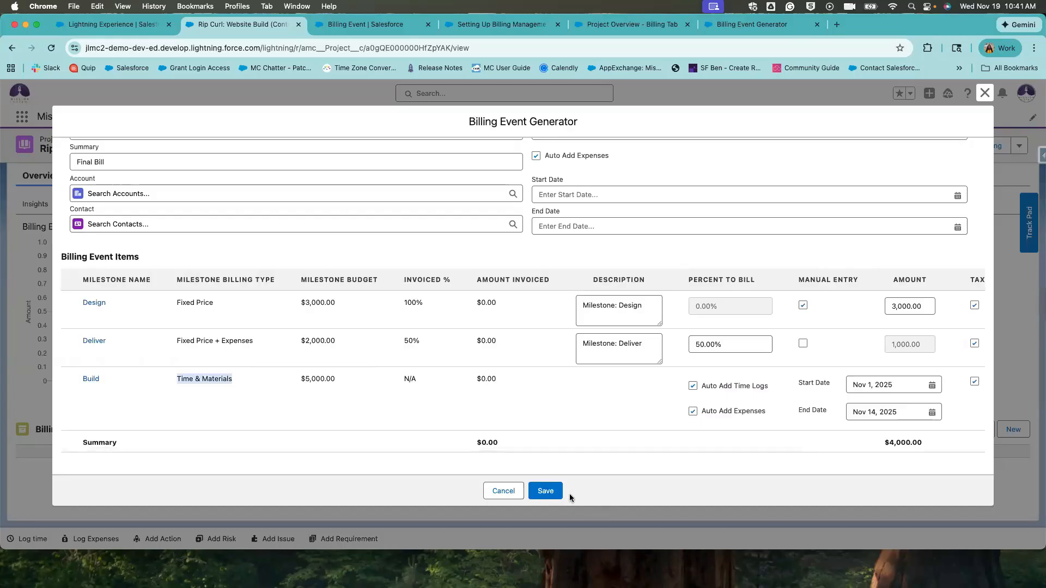
scroll(691, 442, "right", 5)
scroll(917, 442, "right", 3)
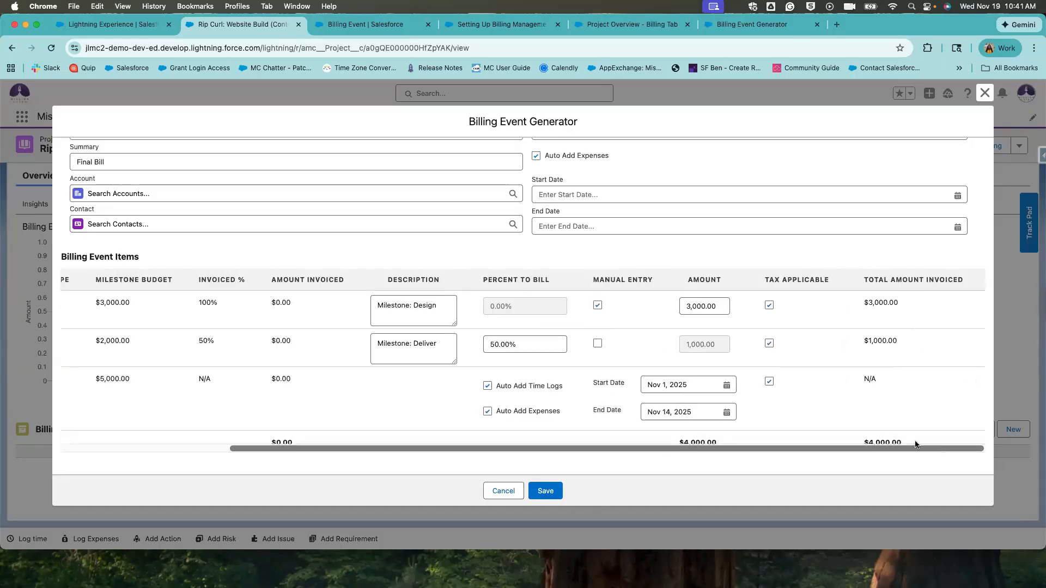
left_click_drag(901, 441, 855, 442)
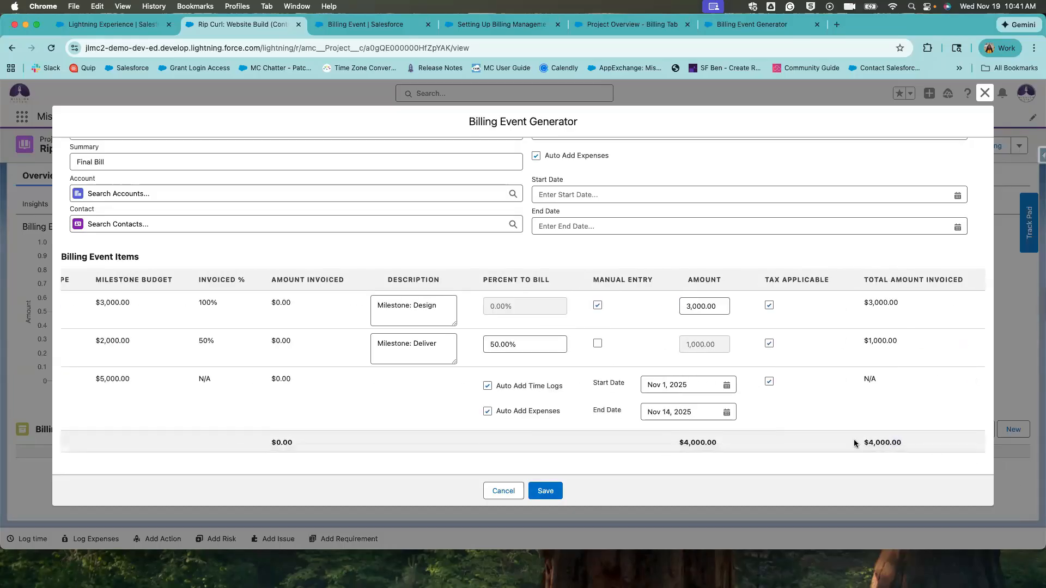
Save the billing event and expand the $4,350.00 Draft November Invoice to review its items.
left_click(544, 491)
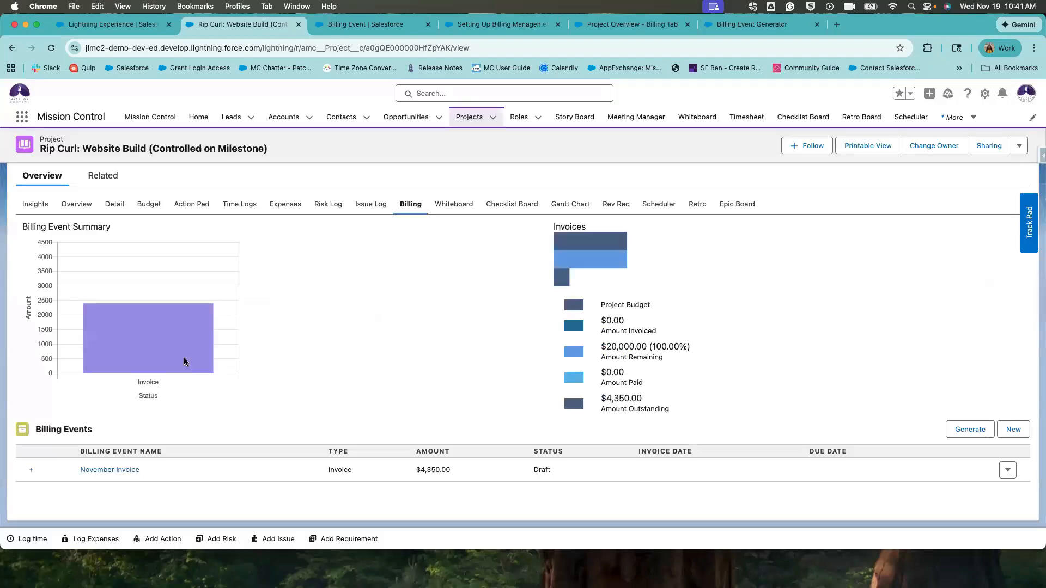
left_click(31, 471)
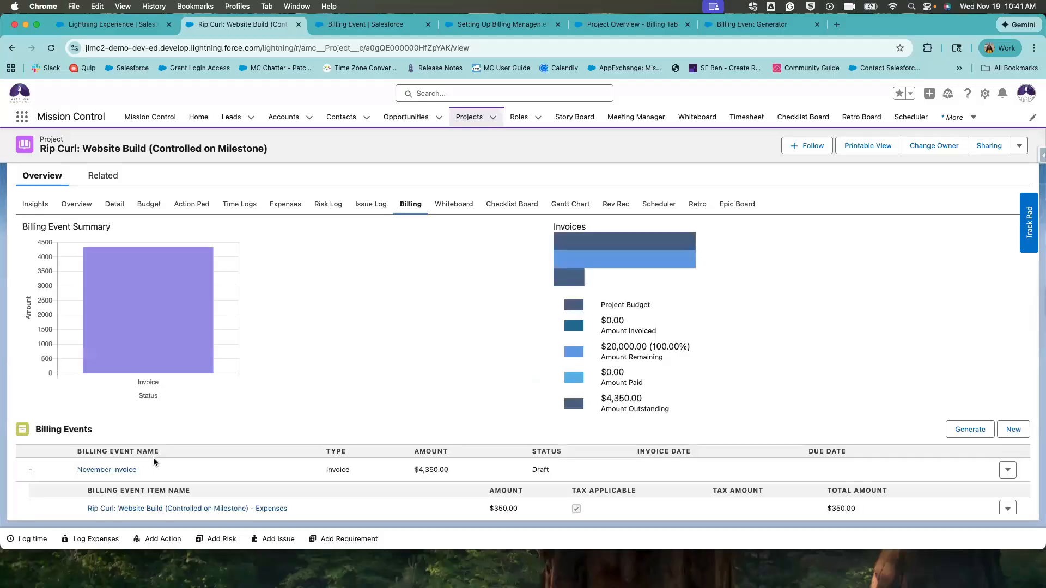
scroll(152, 457, "down", 2)
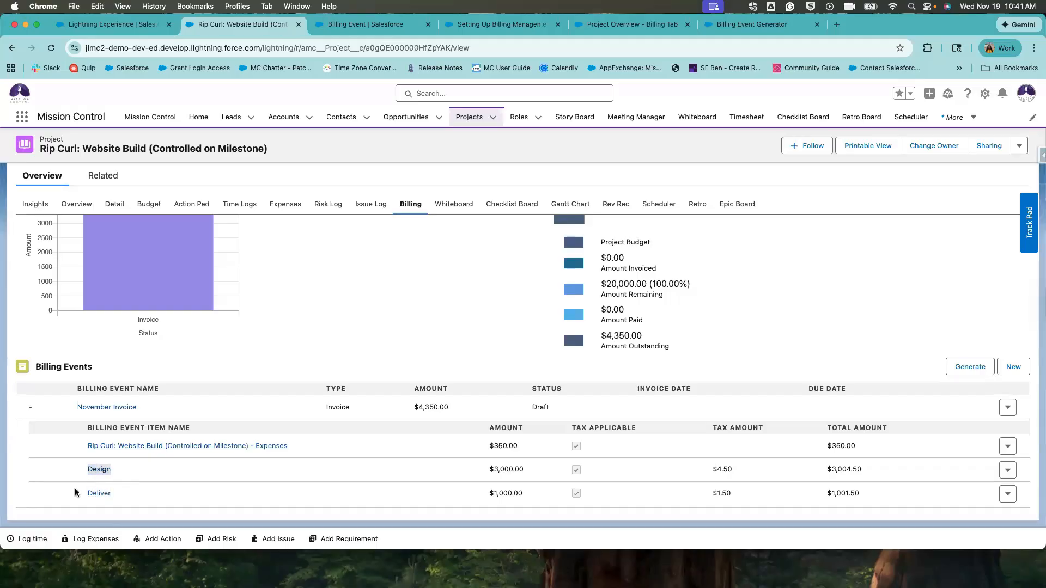
left_click(199, 502)
scroll(182, 448, "down", 1)
left_click(284, 204)
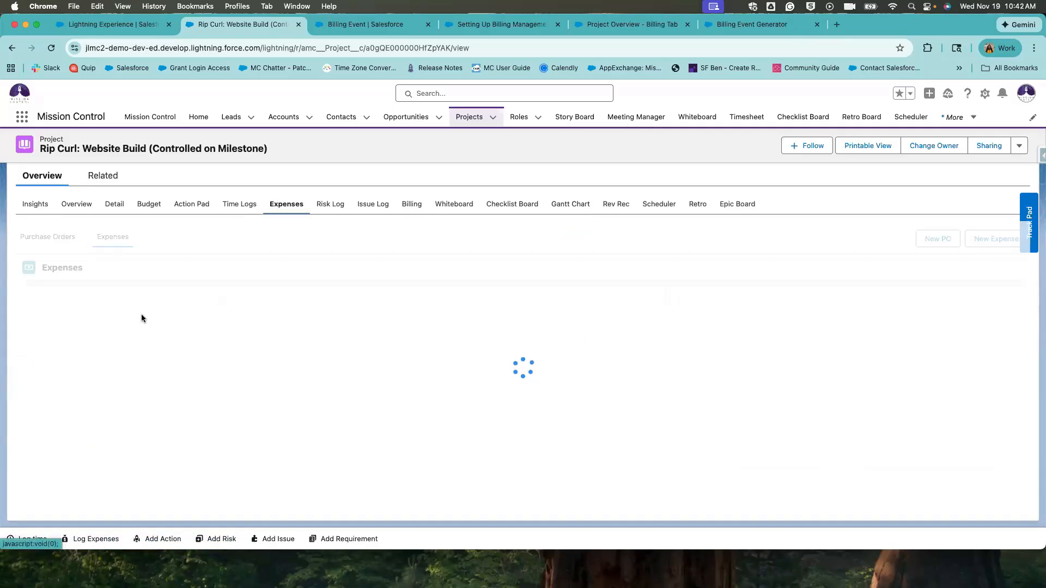
scroll(109, 475, "down", 1)
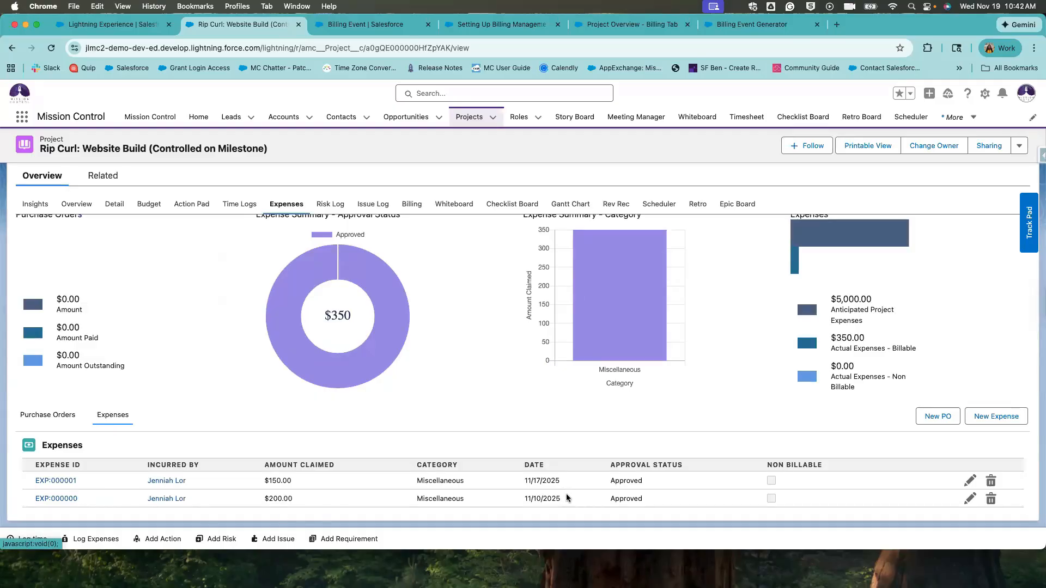
left_click_drag(561, 498, 523, 497)
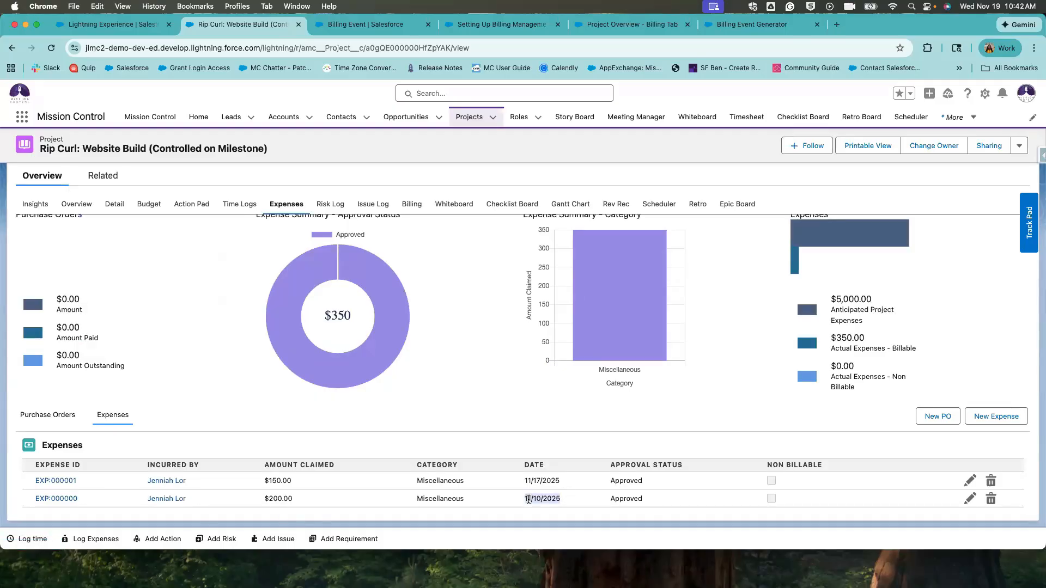
left_click(522, 499)
left_click_drag(303, 498, 234, 497)
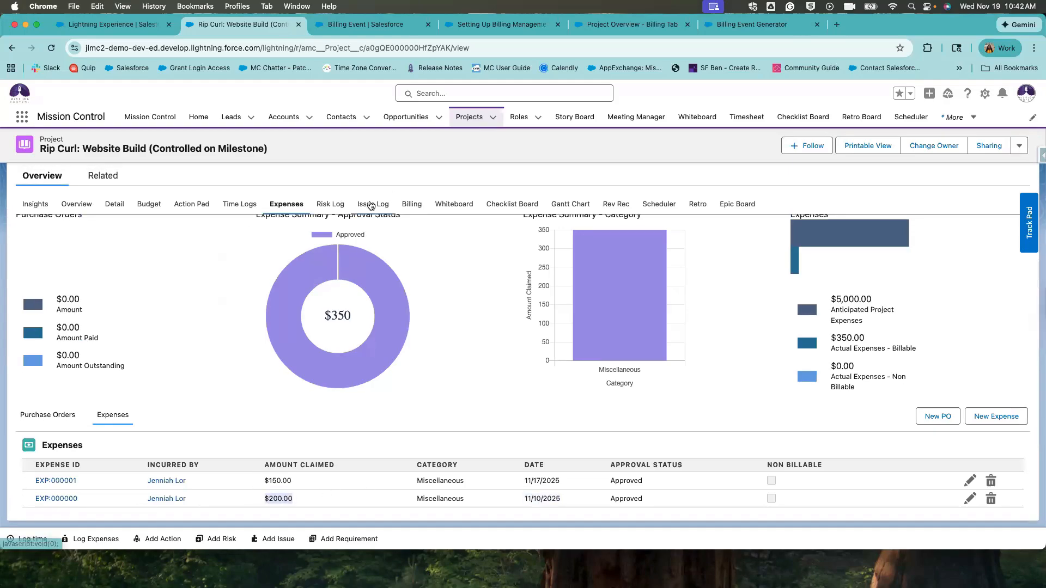
left_click(399, 208)
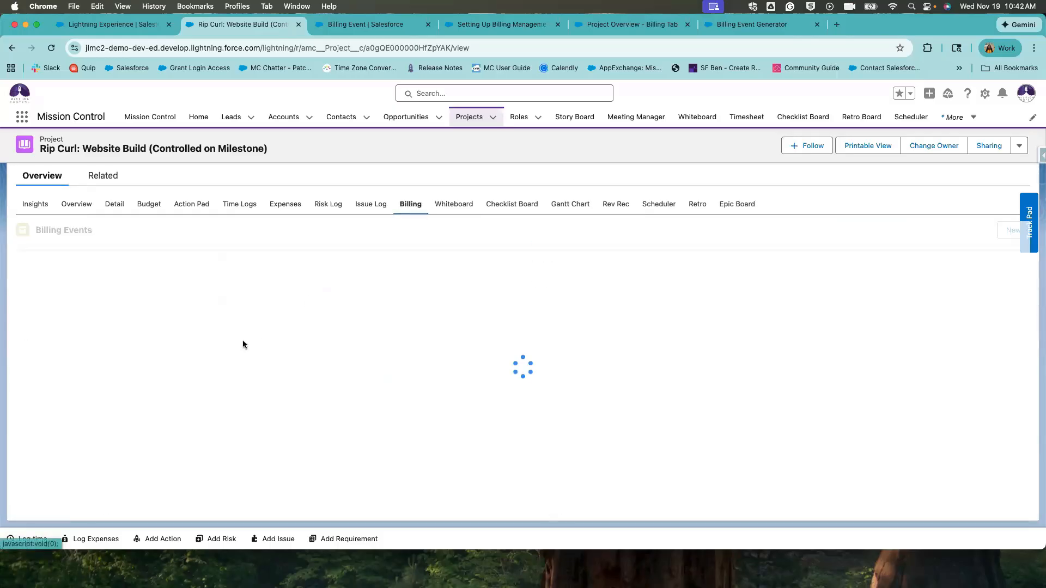
left_click(243, 206)
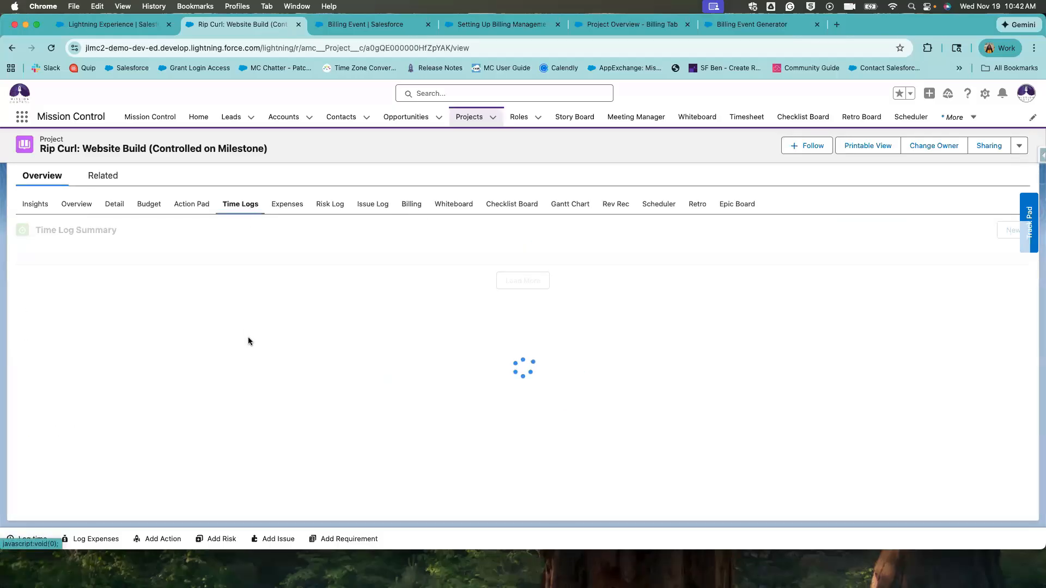
scroll(631, 439, "down", 1)
scroll(631, 439, "down", 2)
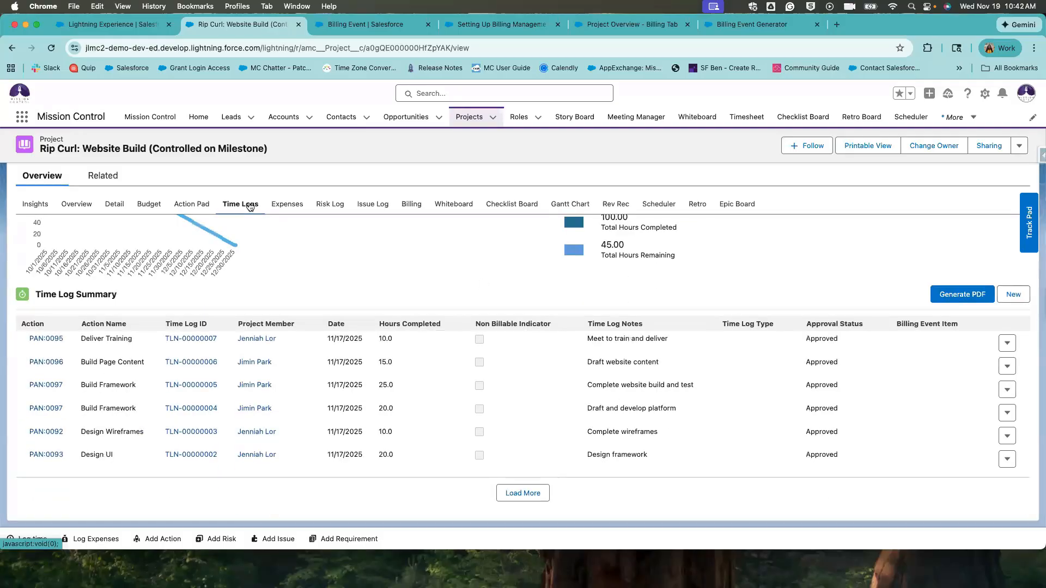
left_click(48, 51)
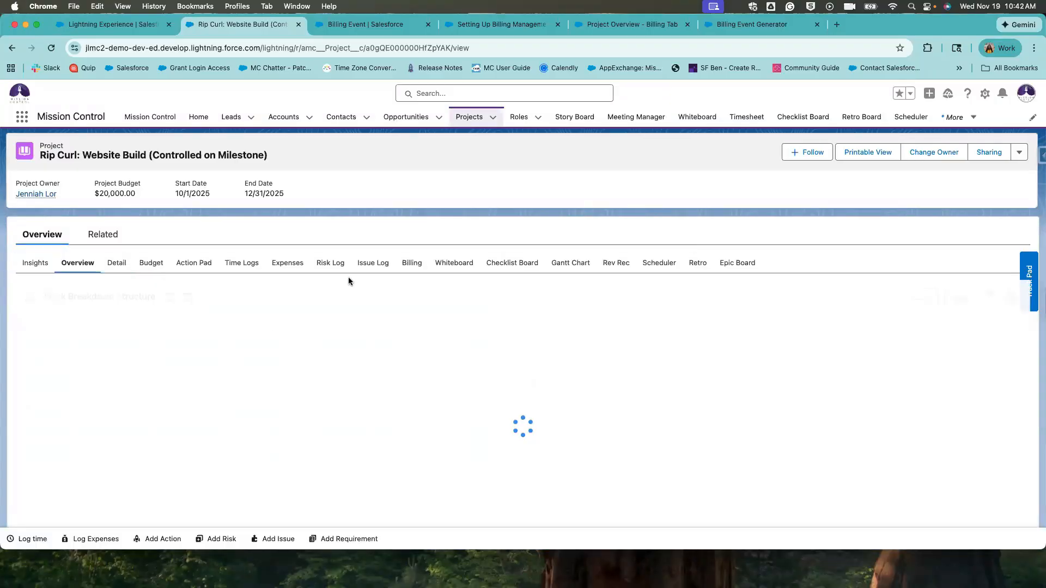
scroll(349, 283, "down", 2)
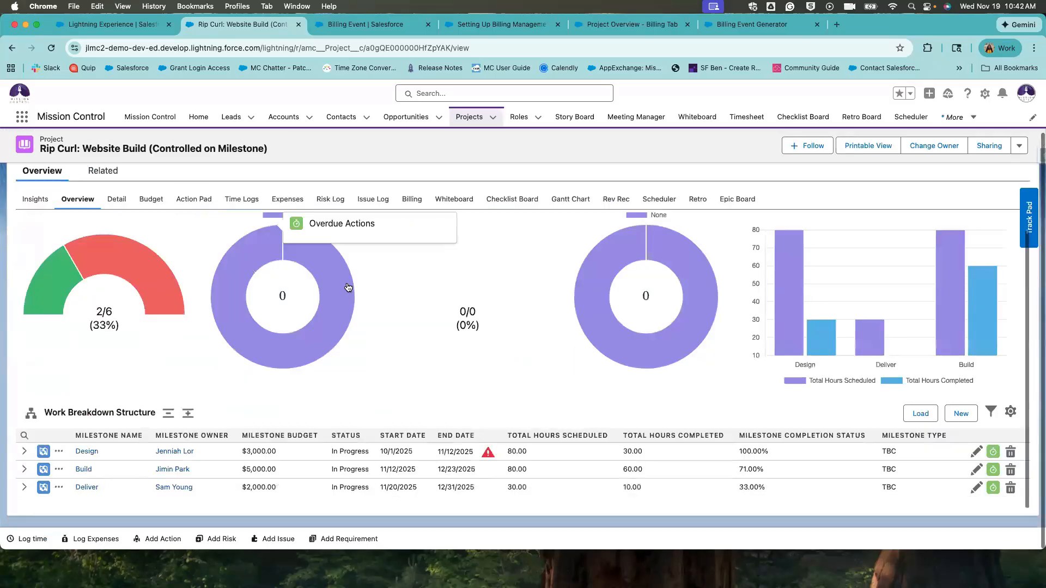
left_click(248, 206)
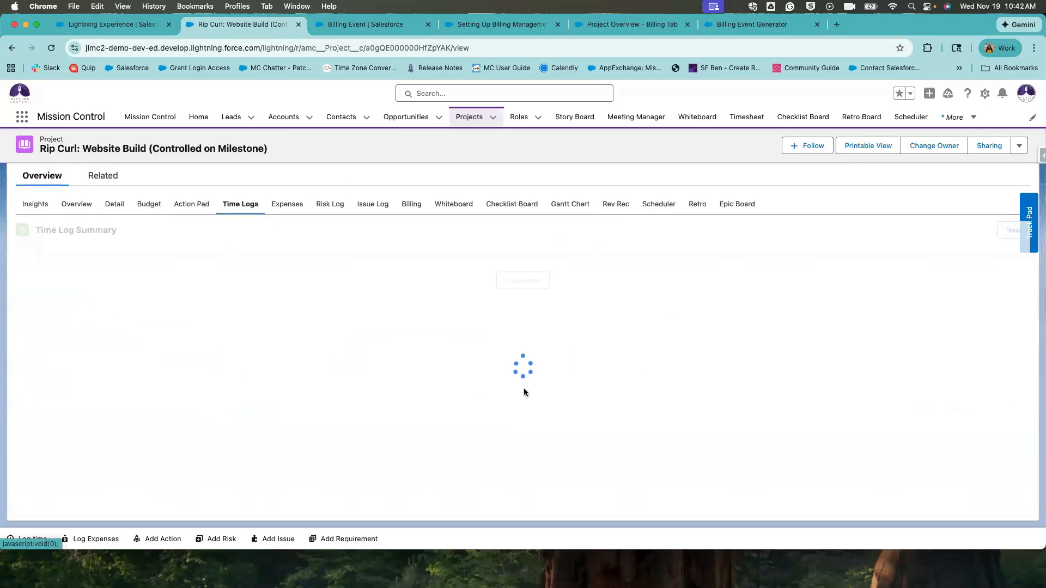
scroll(763, 430, "down", 4)
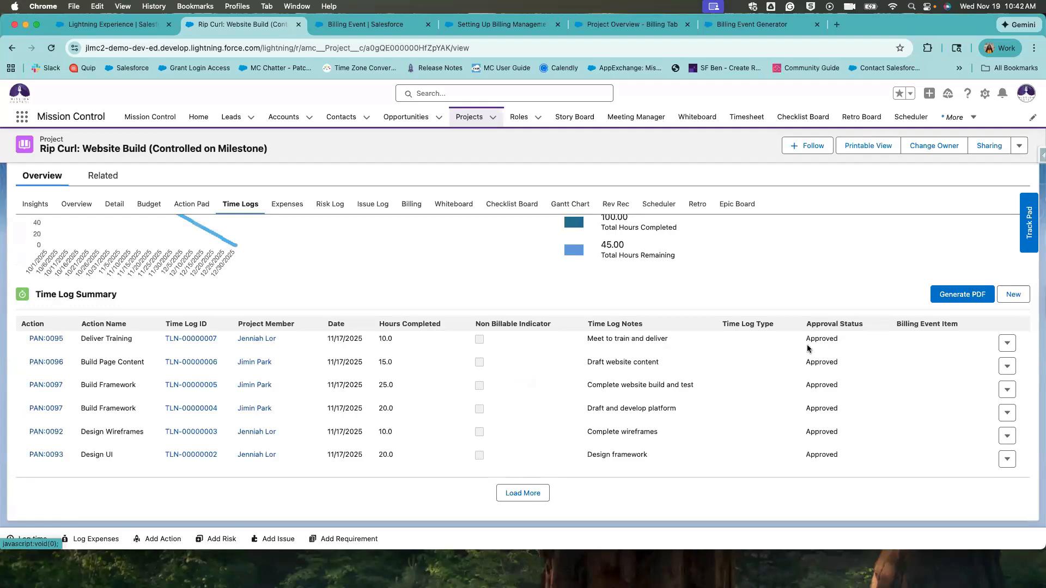
left_click_drag(899, 327, 901, 445)
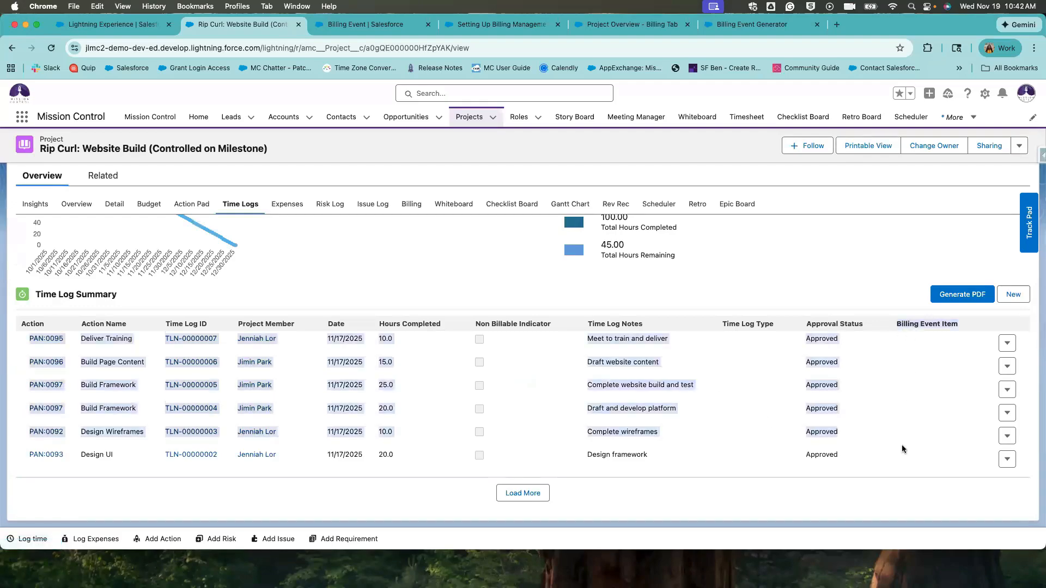
left_click(901, 445)
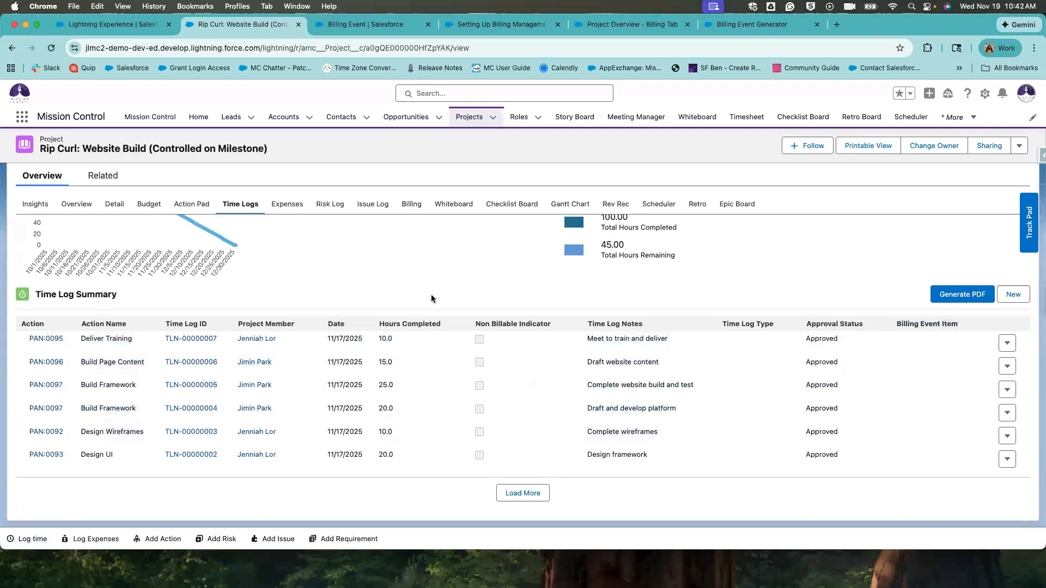
left_click(412, 204)
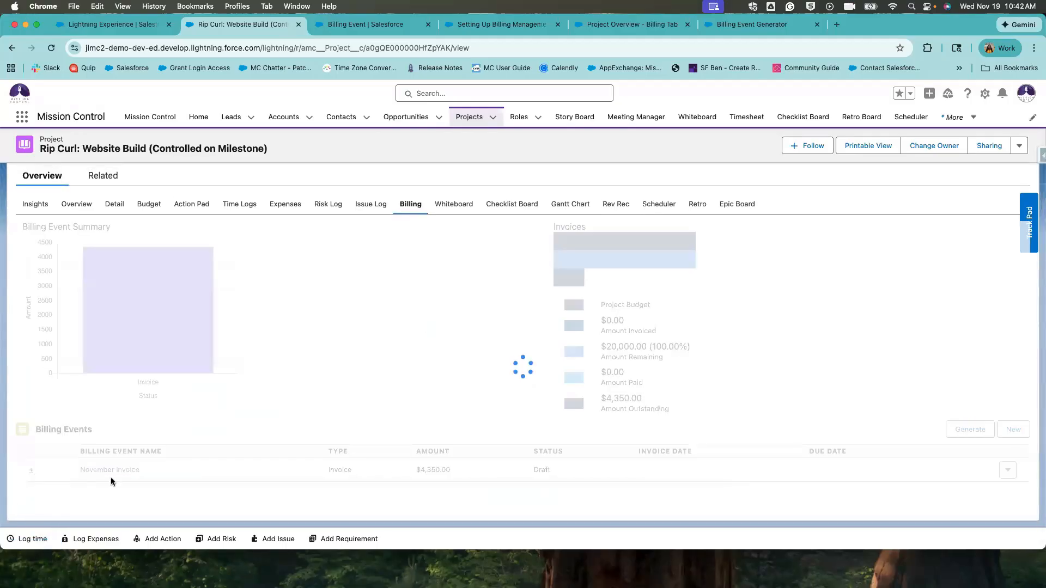
scroll(110, 477, "down", 2)
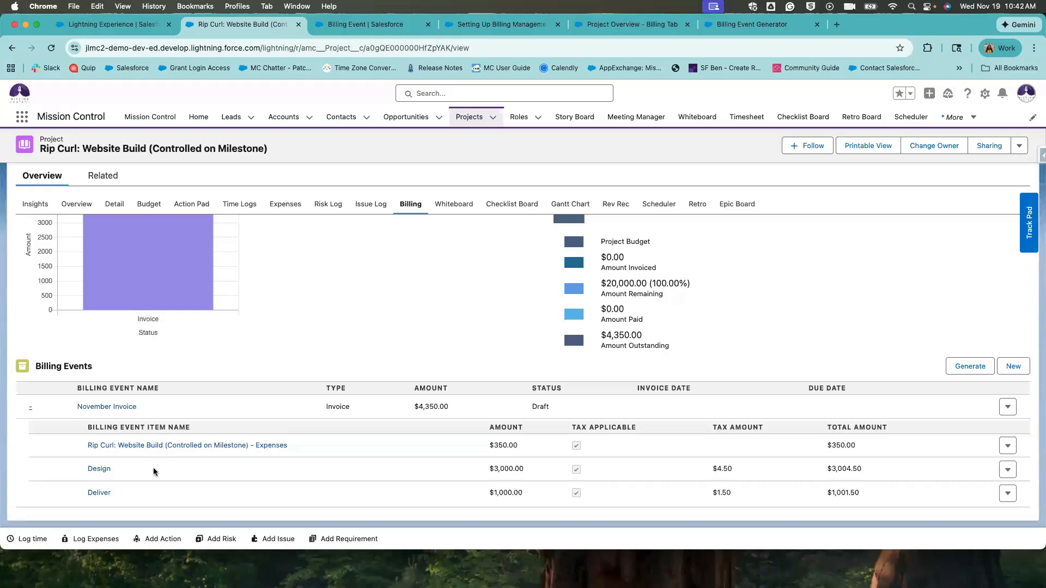
left_click_drag(329, 438, 502, 463)
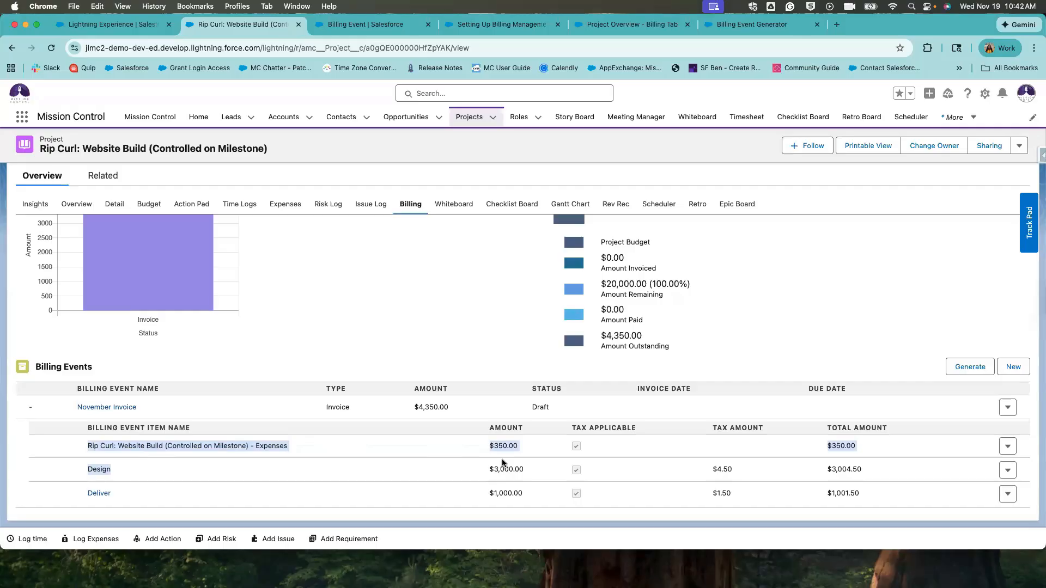
left_click(430, 484)
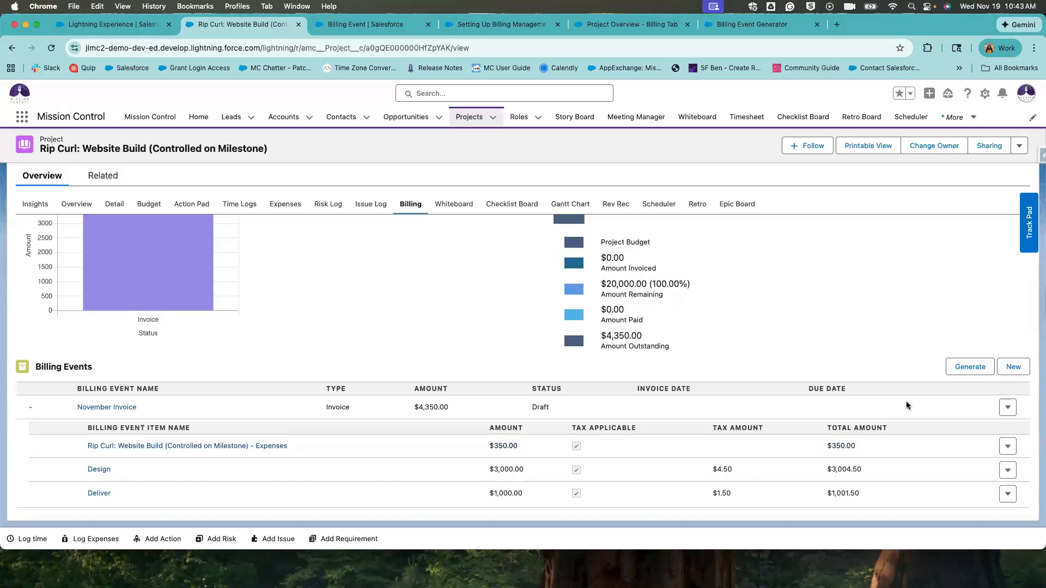
Start a new billing event in the generator, leaving the start date empty.
left_click(967, 366)
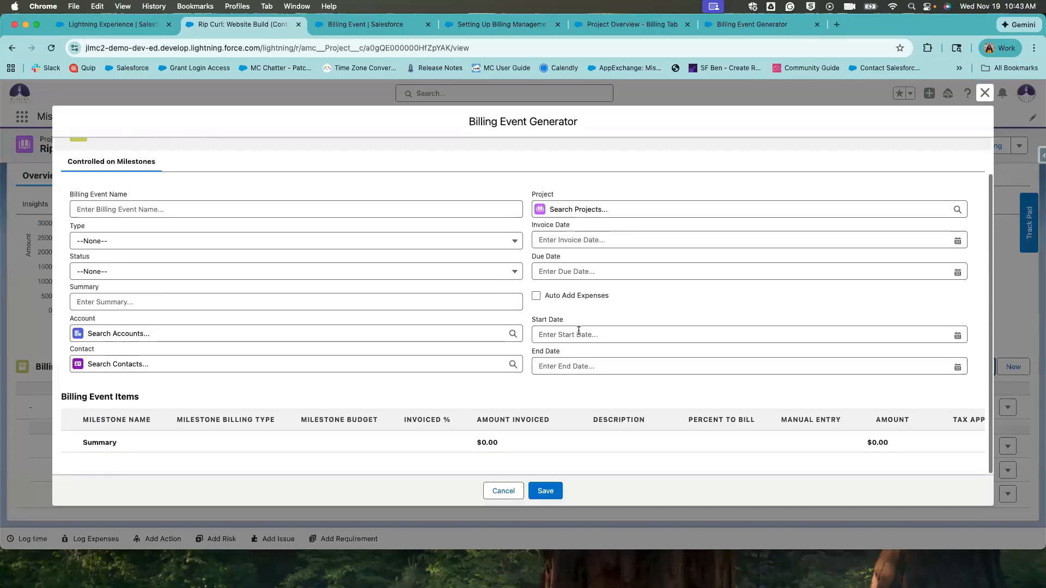
left_click(575, 341)
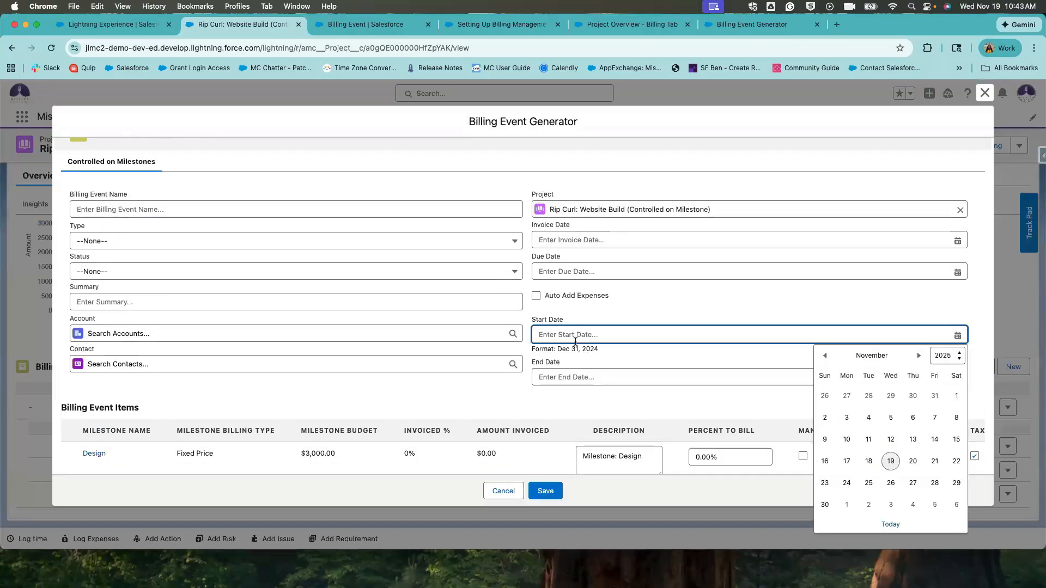
left_click(578, 323)
left_click(577, 341)
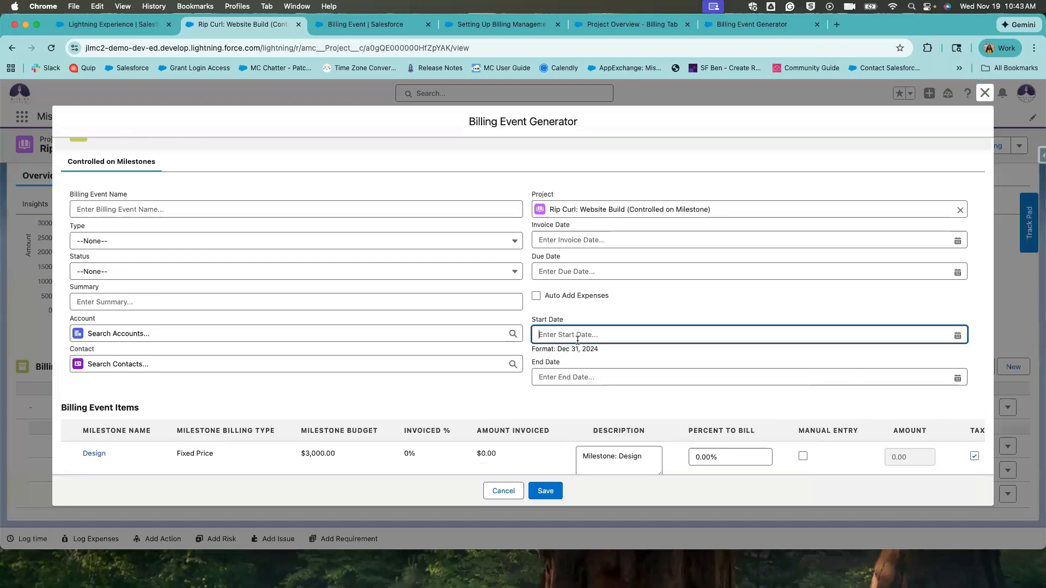
left_click(587, 323)
scroll(584, 341, "down", 1)
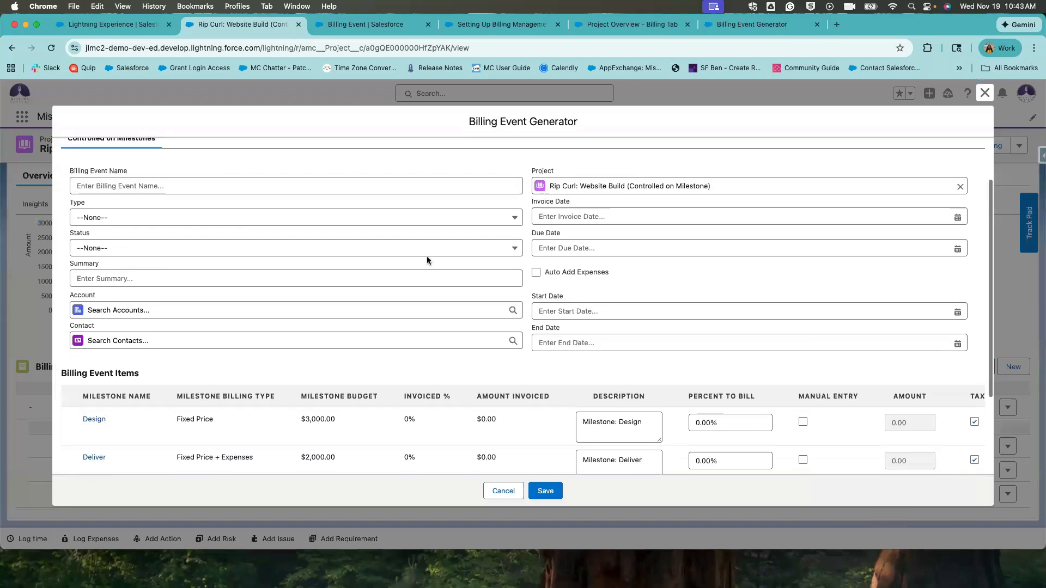
Enter the name 'November Final Invoice', Type Invoice and Status Draft.
left_click(285, 181)
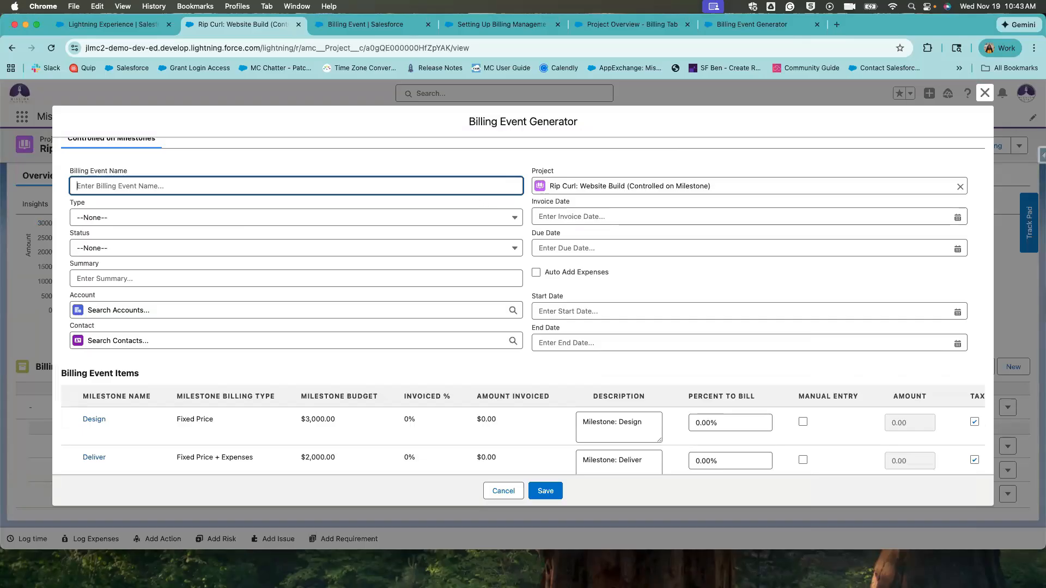
type("November Final Invoice")
left_click(457, 218)
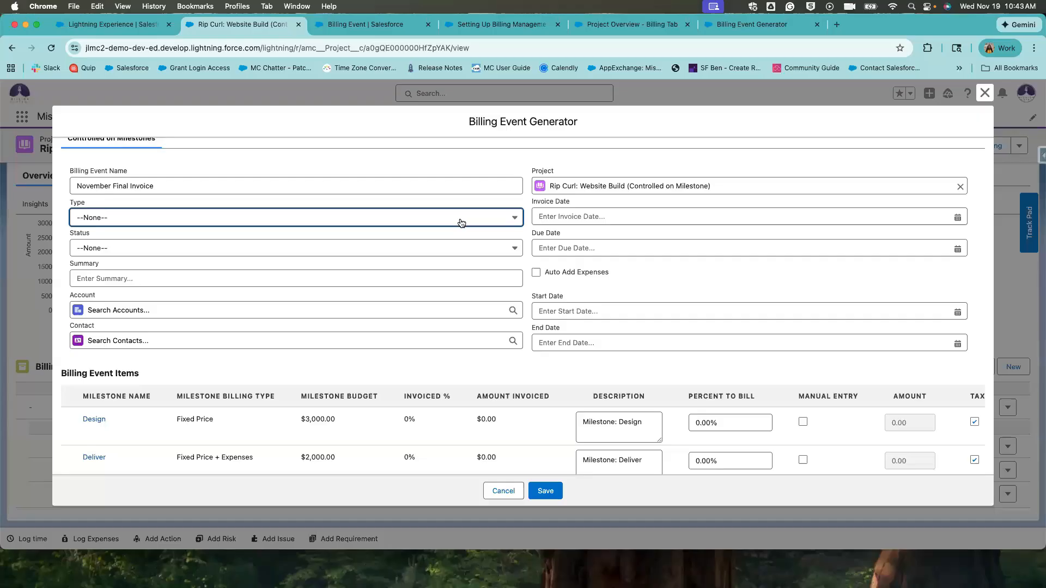
left_click(375, 257)
left_click(371, 249)
left_click(402, 297)
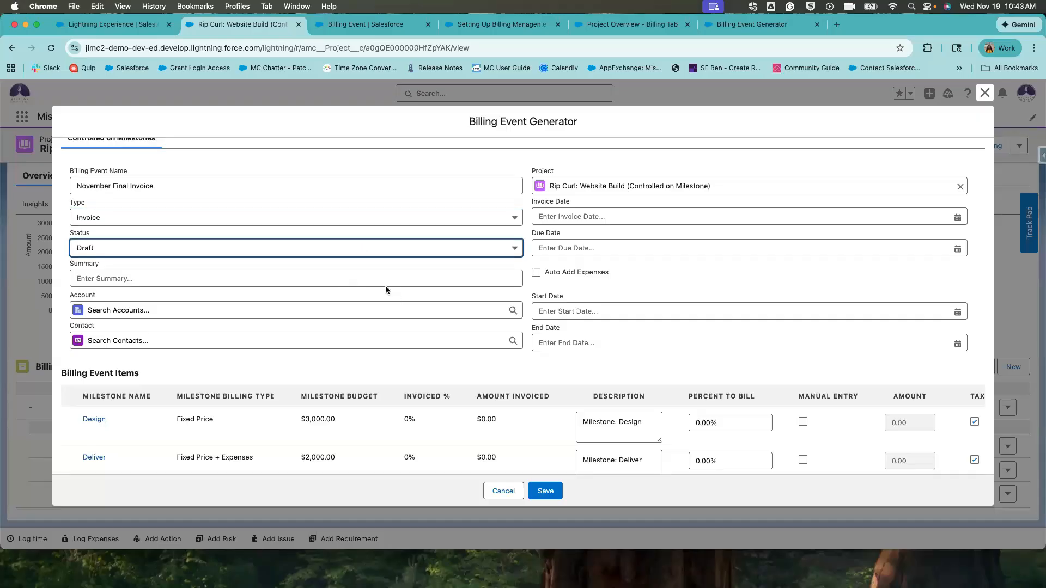
scroll(580, 320, "down", 3)
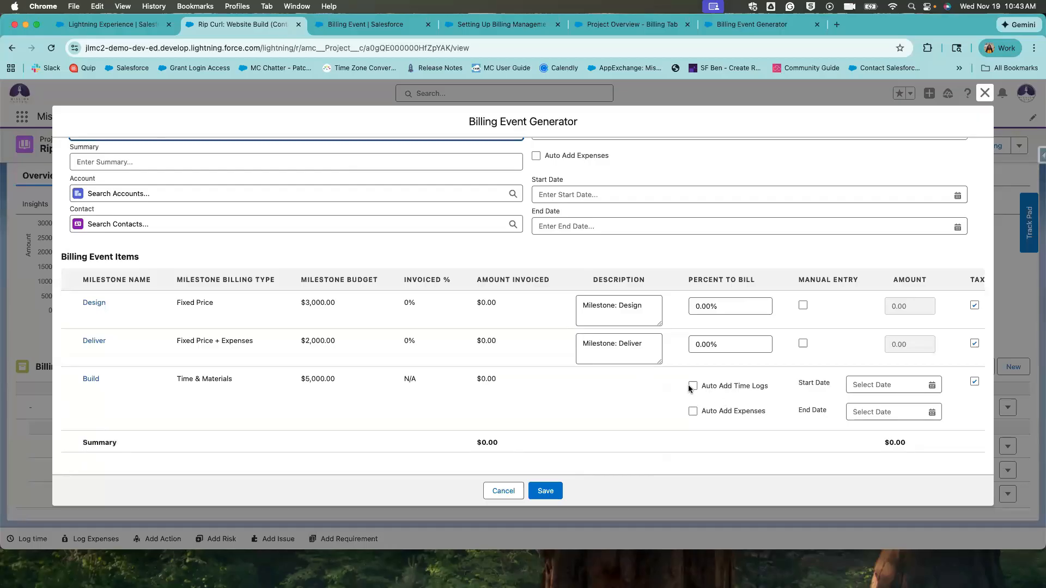
Have Build auto-add its time logs, leaving its expenses option off.
left_click(692, 386)
left_click(693, 411)
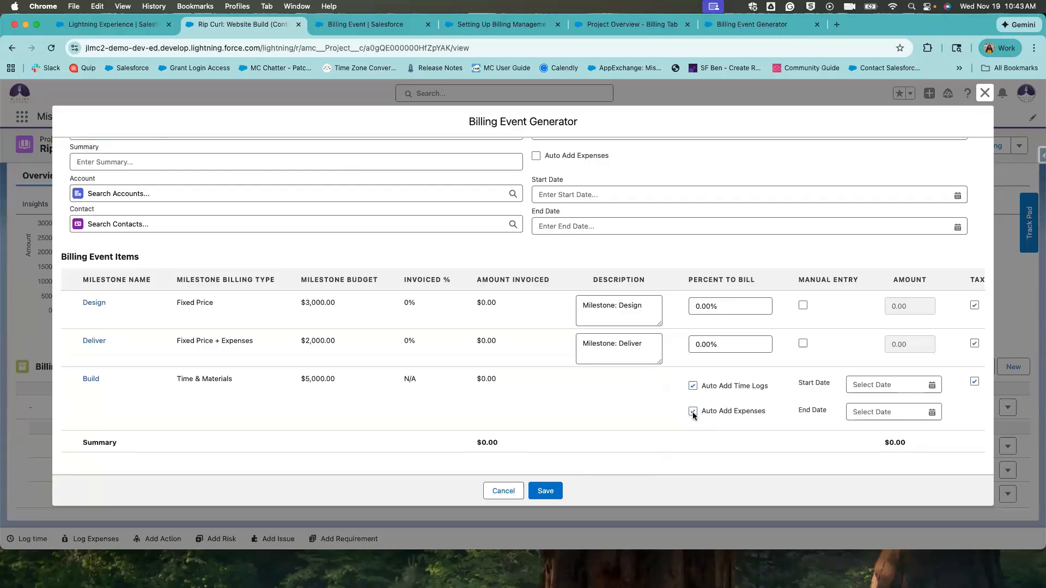
left_click(692, 413)
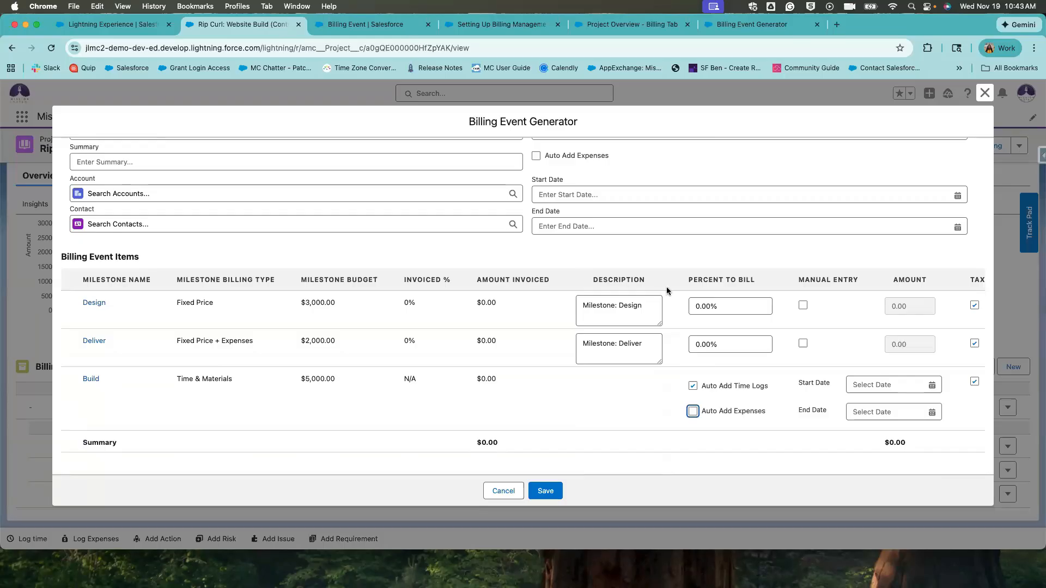
Bill Design at a manual 3,000 and Deliver at 50%.
scroll(721, 313, "right", 5)
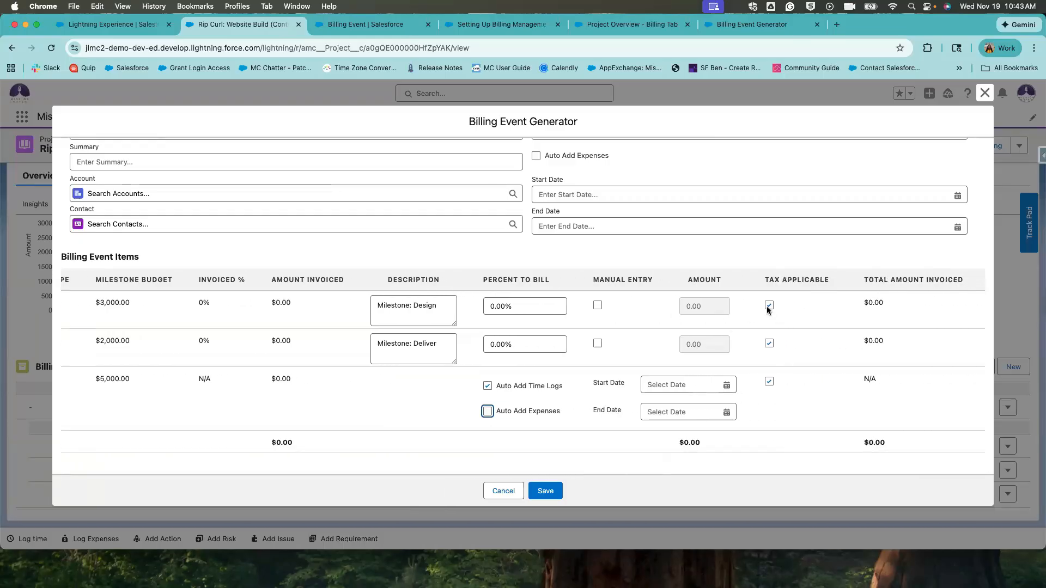
left_click(555, 301)
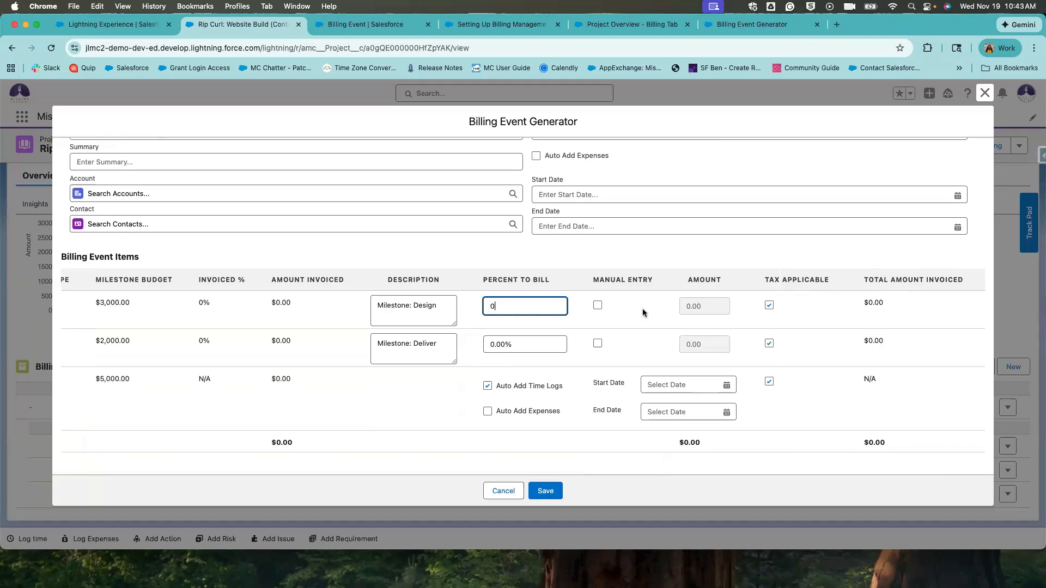
left_click(597, 306)
double_click(712, 315)
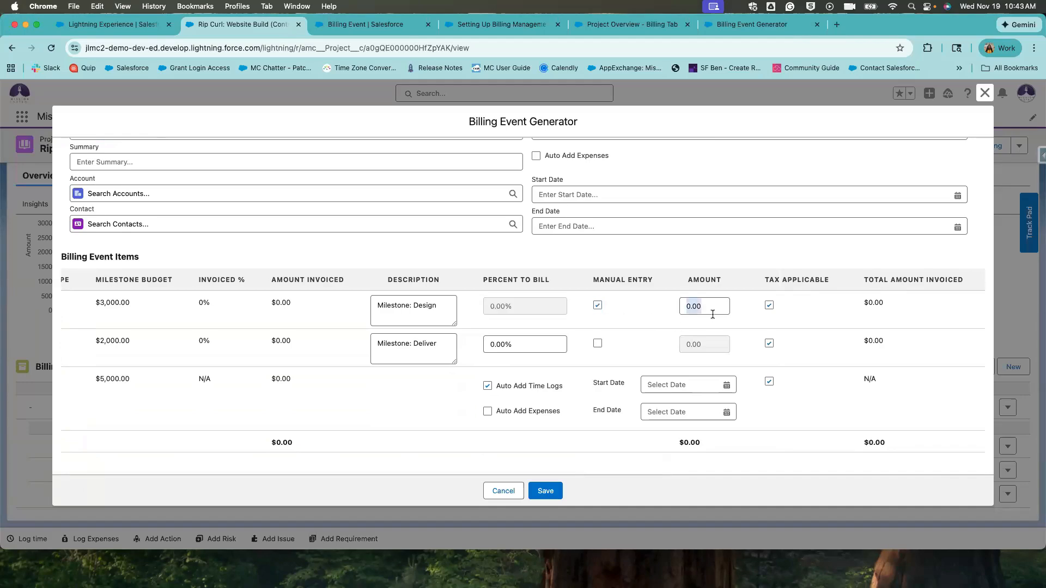
left_click(709, 309)
type("3,000")
left_click(604, 353)
left_click(555, 342)
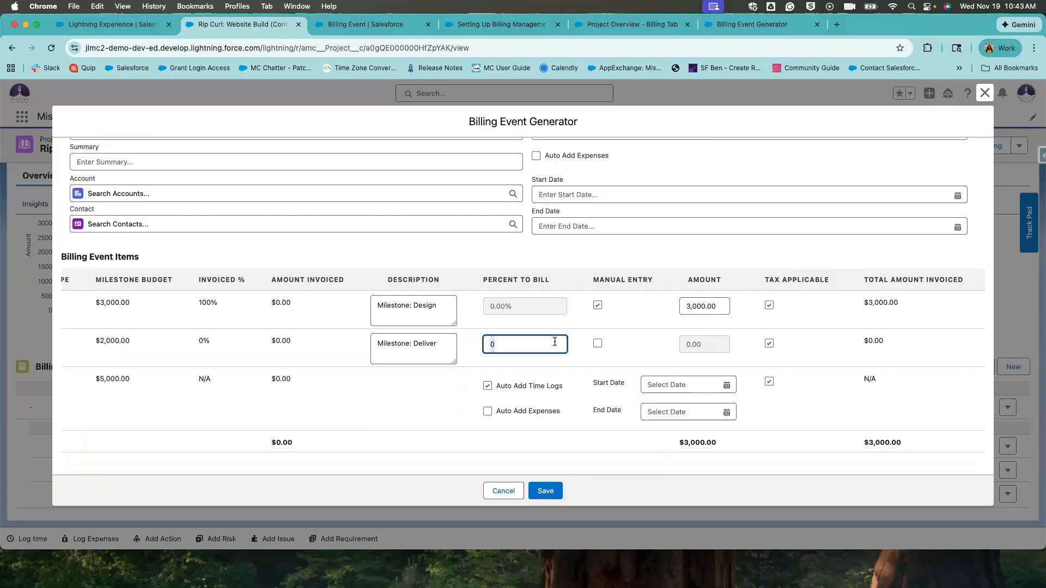
type("50")
left_click(621, 349)
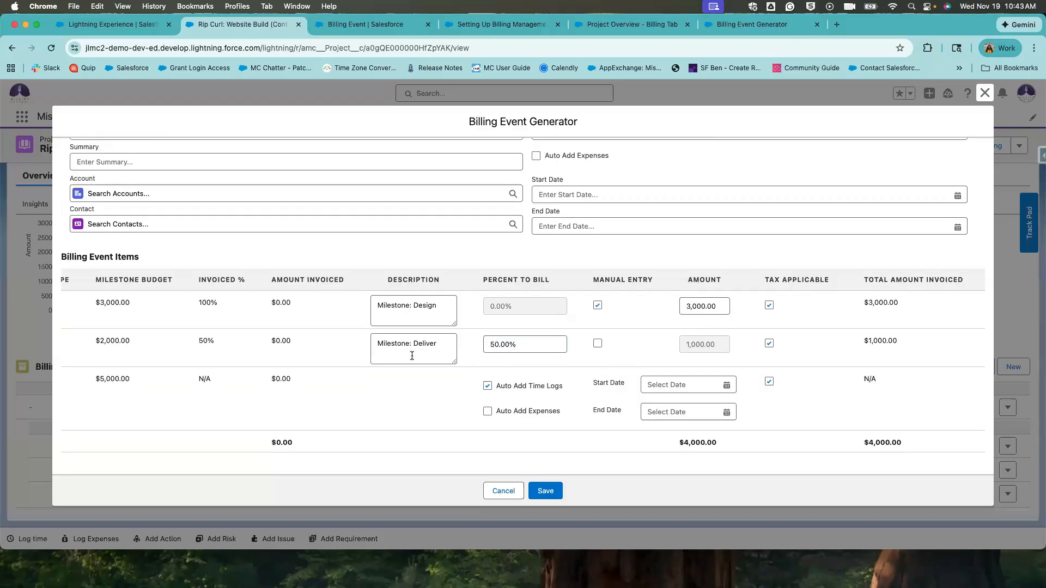
Turn on Auto Add Expenses for the whole event, with items totalling $4,000.00.
scroll(412, 356, "left", 1)
scroll(413, 356, "left", 1)
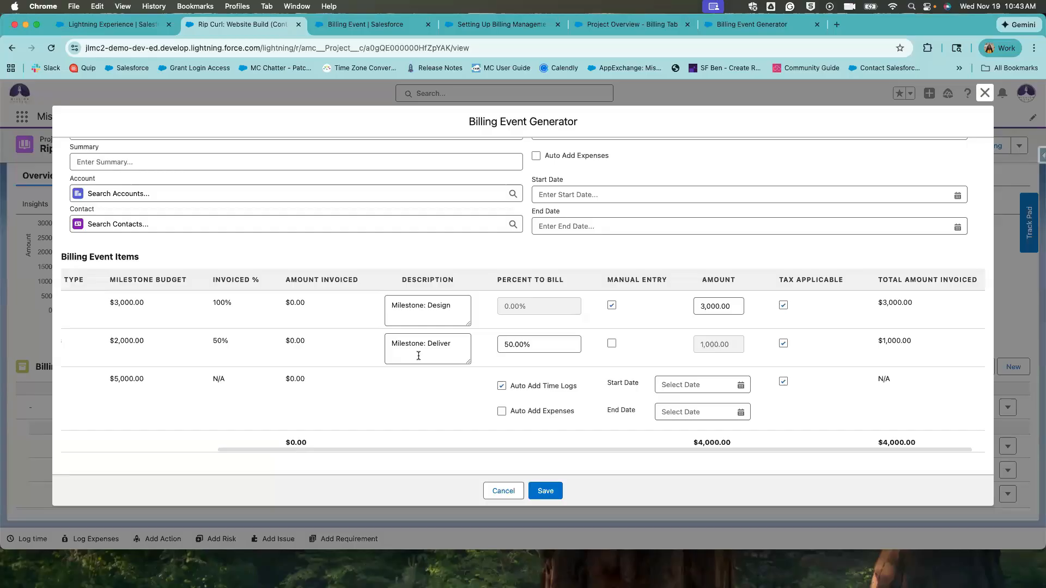
scroll(419, 355, "left", 5)
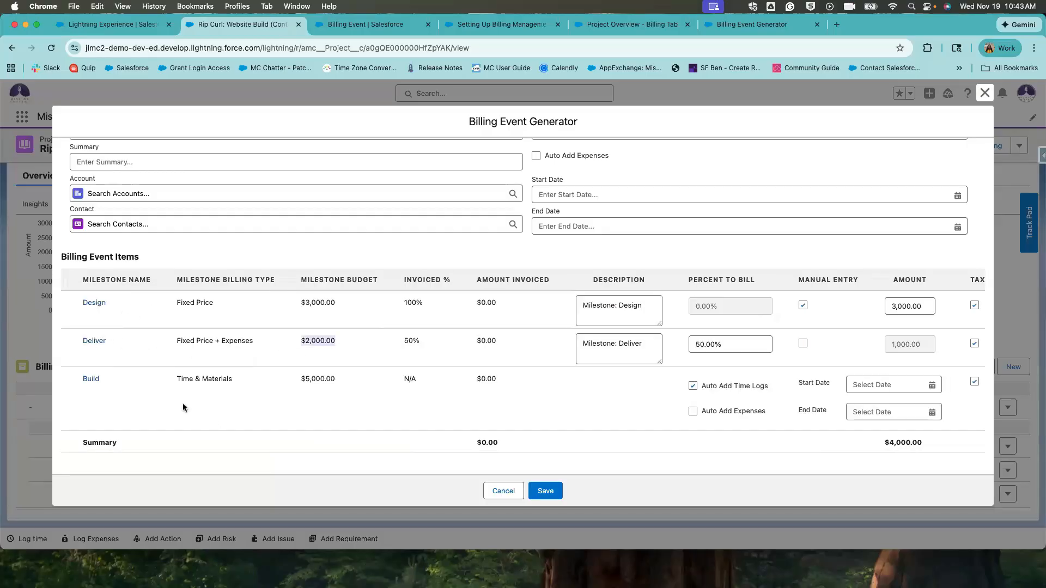
left_click_drag(183, 380, 276, 383)
scroll(517, 413, "right", 1)
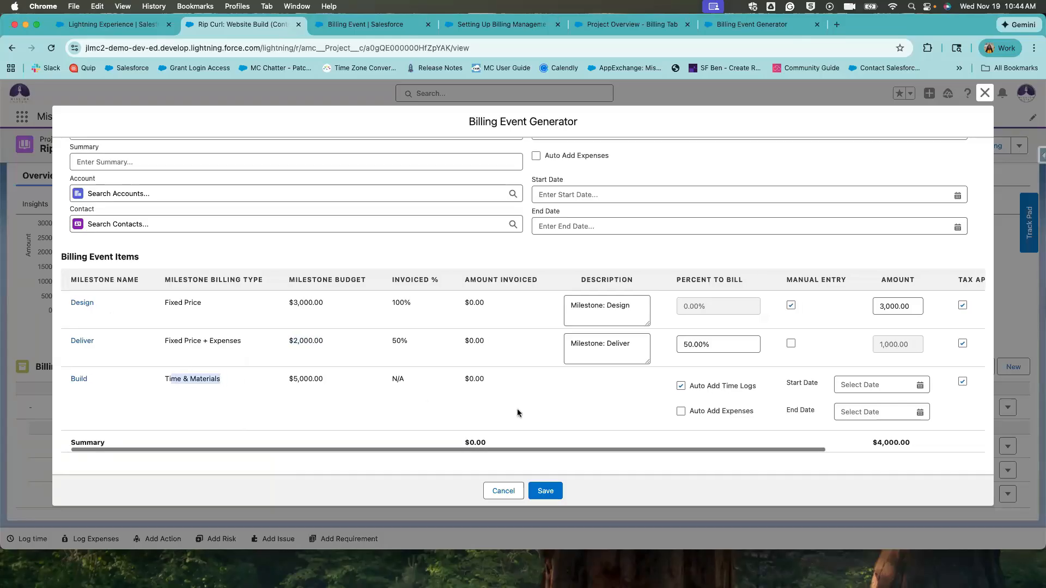
scroll(517, 413, "right", 5)
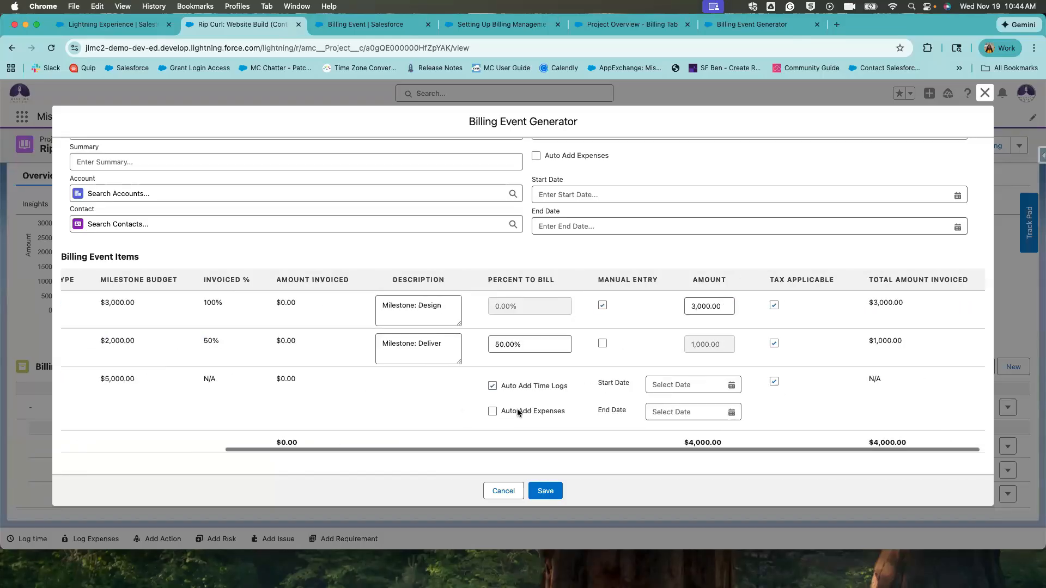
scroll(518, 413, "left", 5)
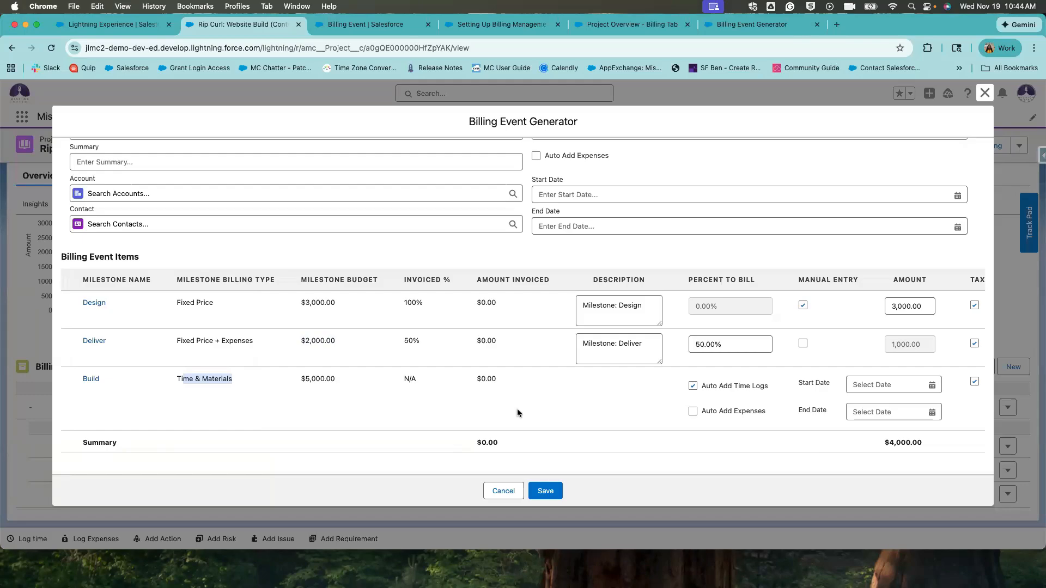
left_click(536, 155)
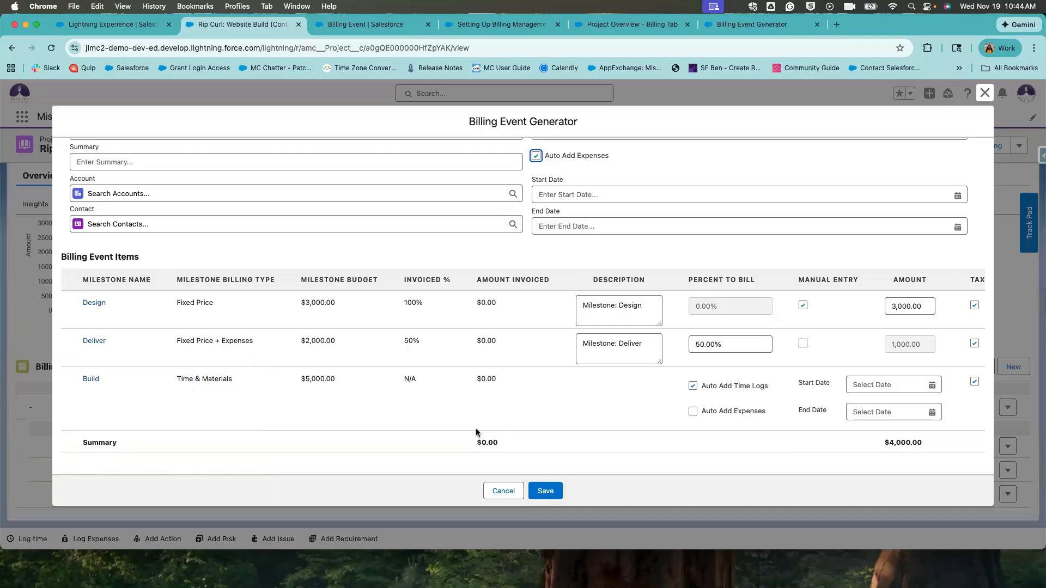
left_click(493, 418)
scroll(490, 417, "right", 1)
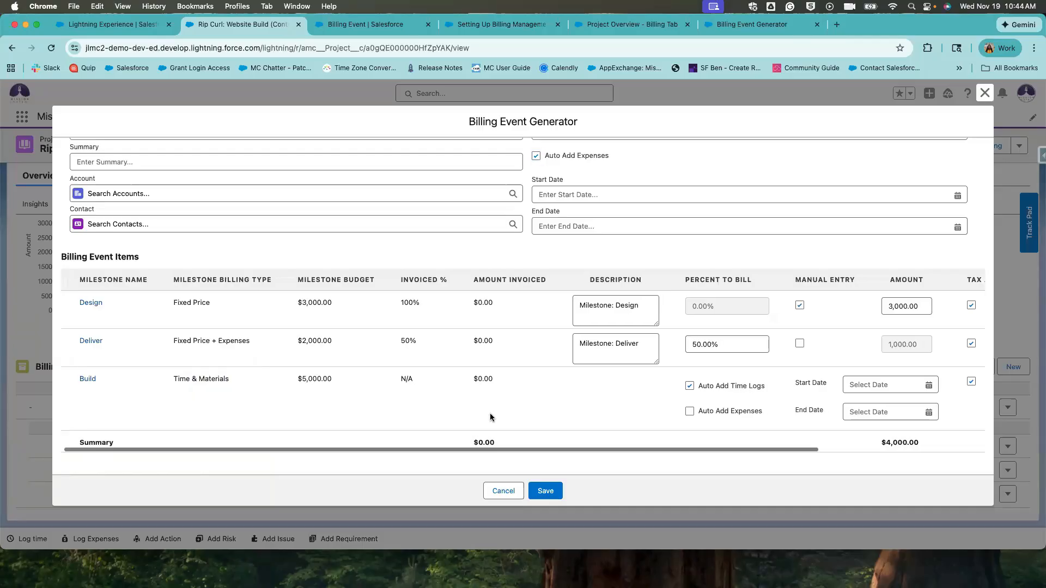
scroll(490, 417, "right", 5)
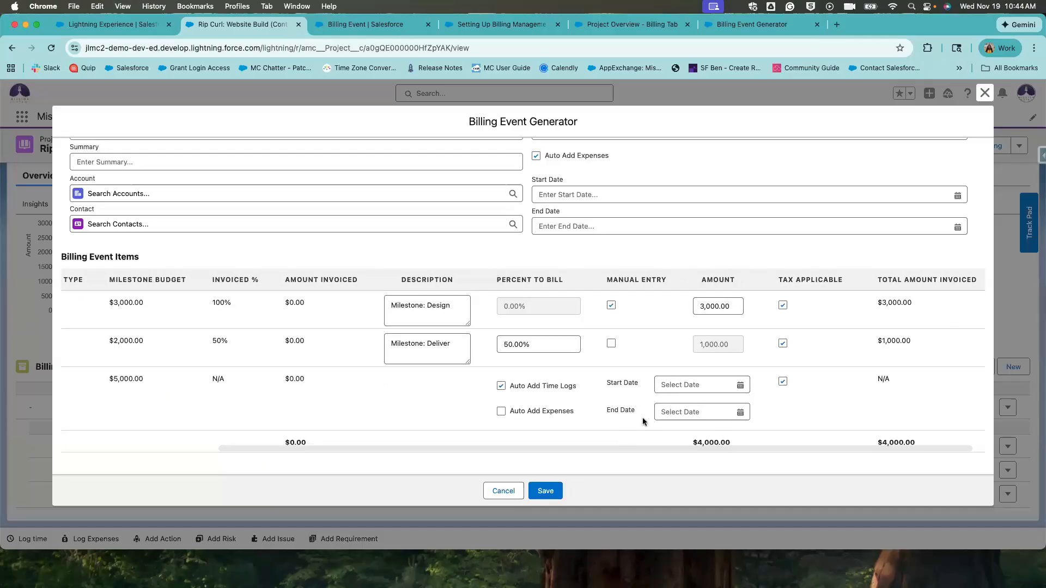
Save and expand the $19,000.00 November Final Invoice, with Build: Time Logs at $15,000.00.
left_click(546, 491)
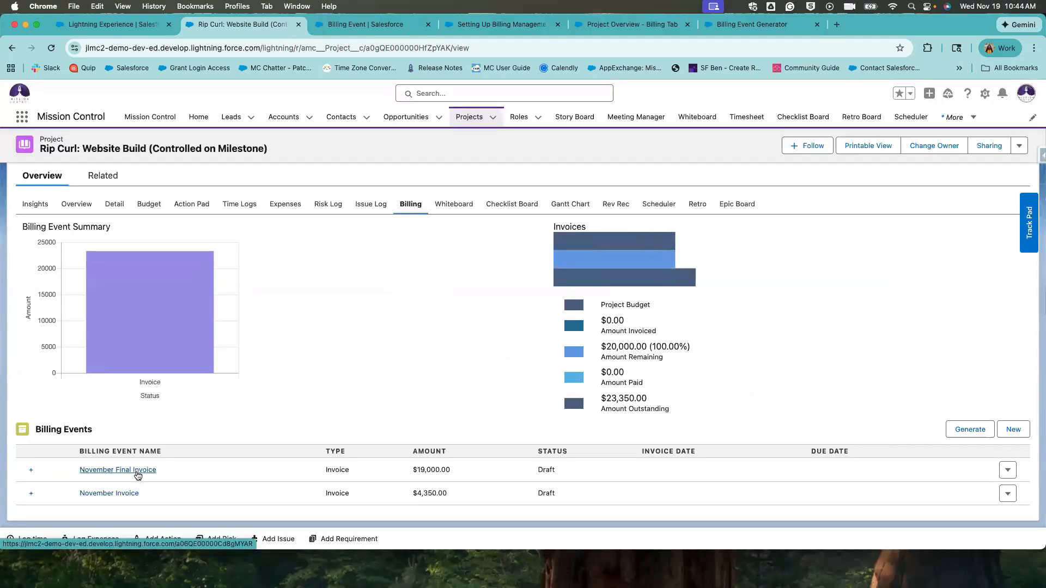
left_click_drag(451, 470, 412, 470)
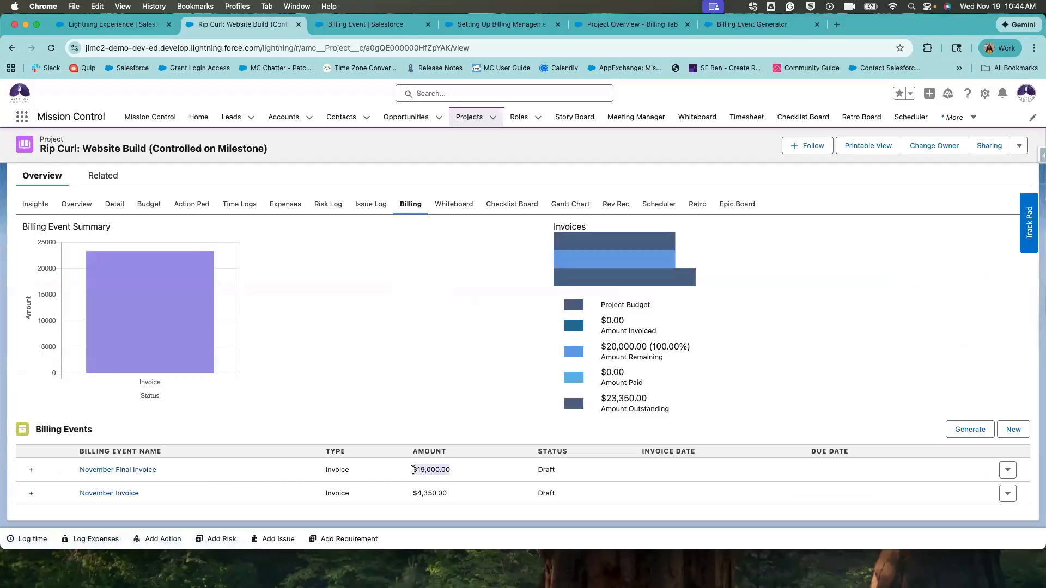
left_click(456, 473)
left_click(31, 471)
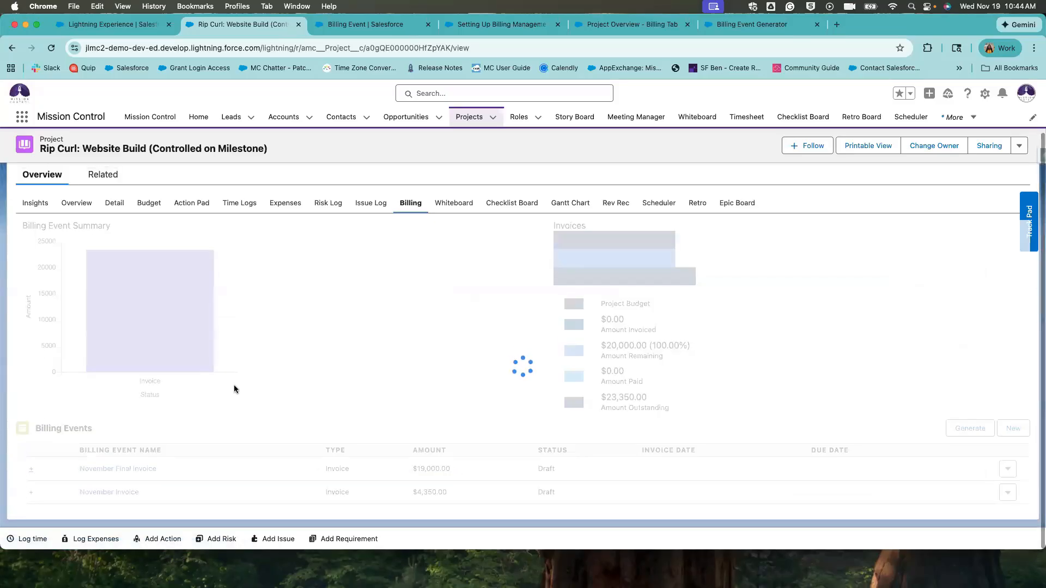
scroll(234, 388, "down", 3)
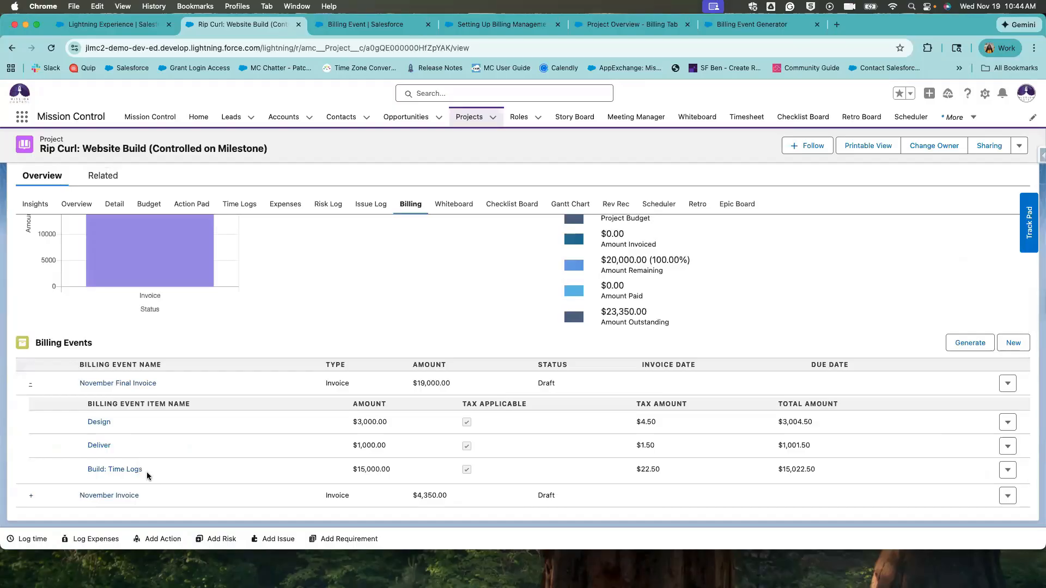
left_click_drag(146, 471, 80, 474)
left_click_drag(404, 479, 209, 471)
left_click(168, 467)
Expand the earlier November Invoice to show its line items.
left_click_drag(158, 499, 82, 498)
left_click(155, 506)
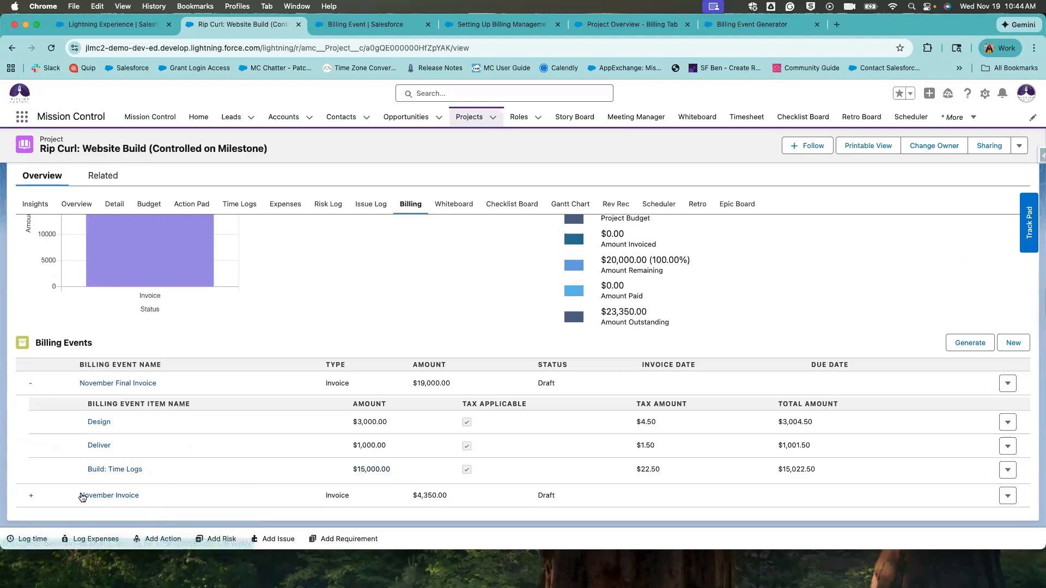
left_click(31, 498)
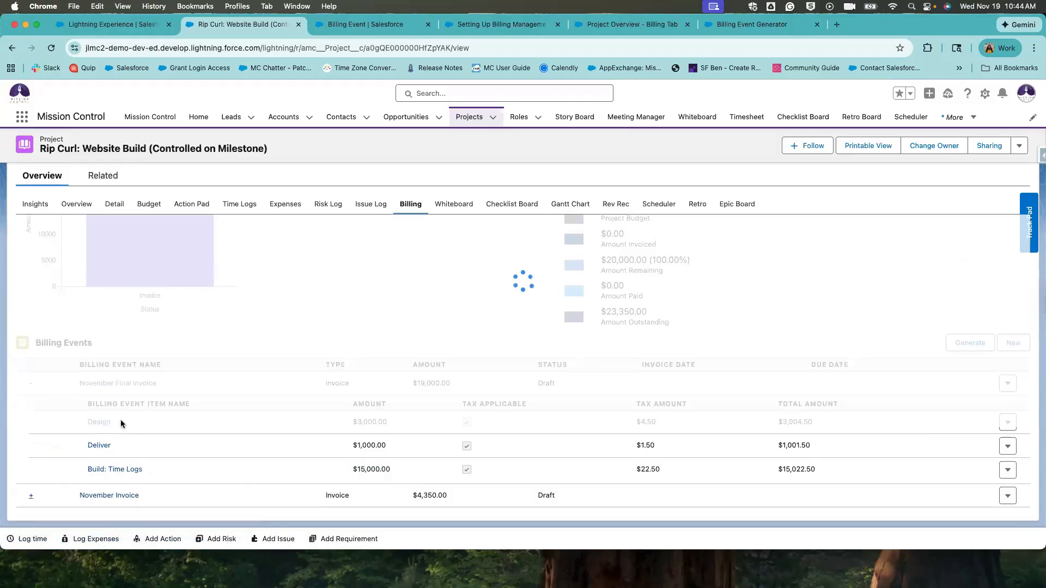
Delete the duplicate draft November Invoice billing event.
left_click(119, 496)
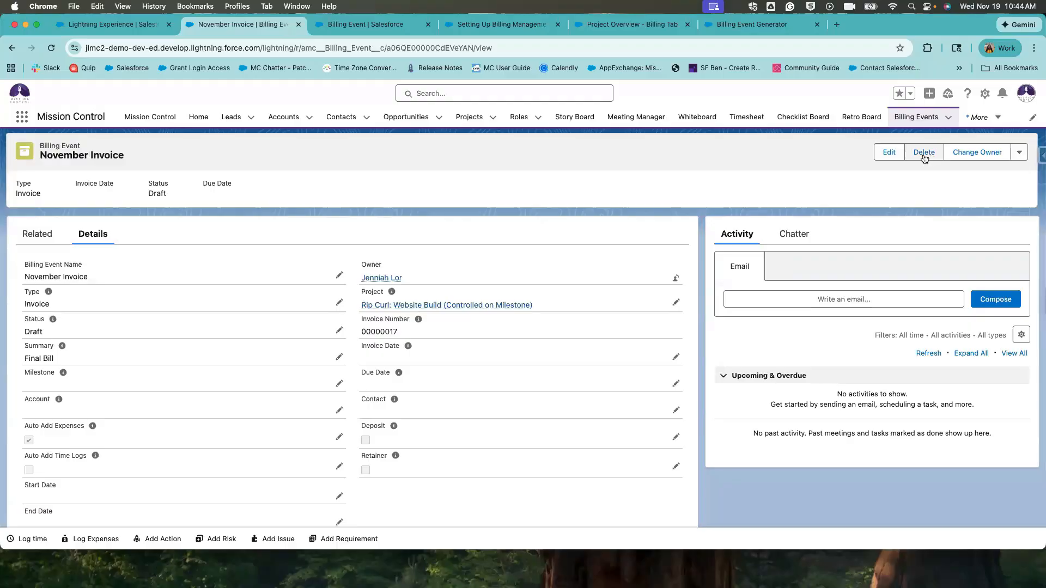
left_click(924, 155)
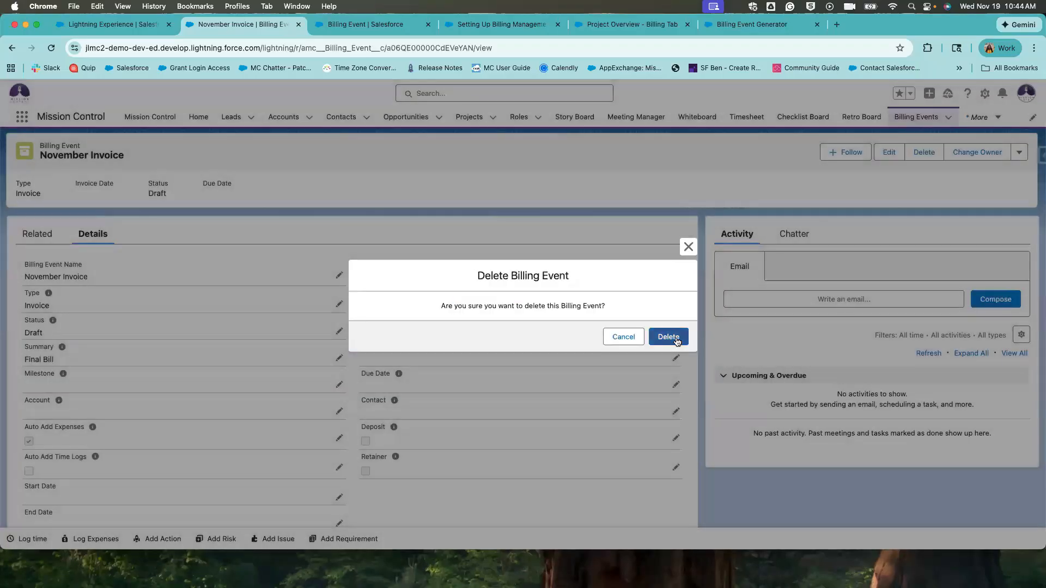
left_click(674, 339)
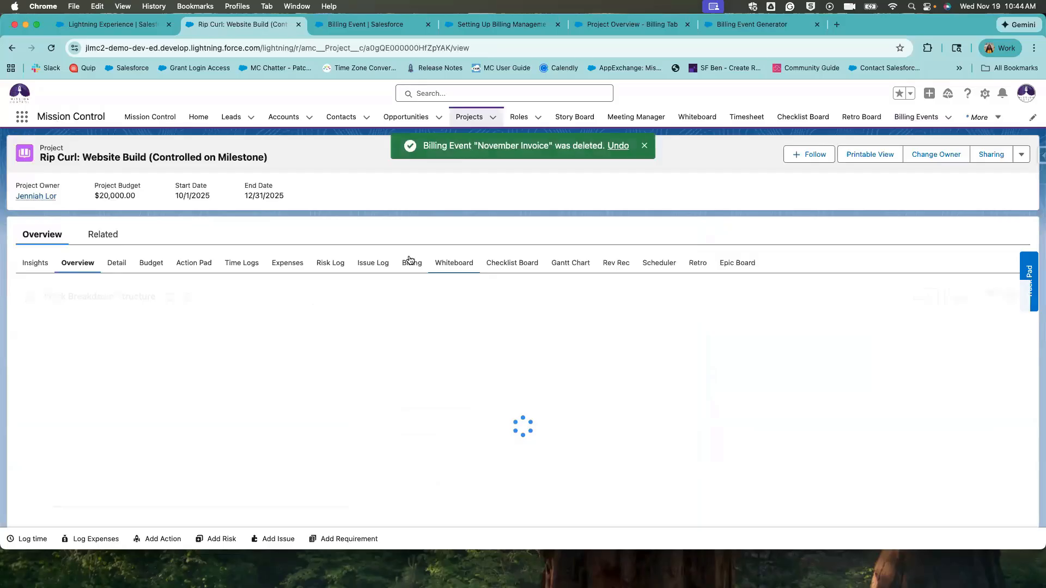
Expand and open November Final Invoice from Billing, then go back to the Rip Curl: Website Build project.
left_click(410, 263)
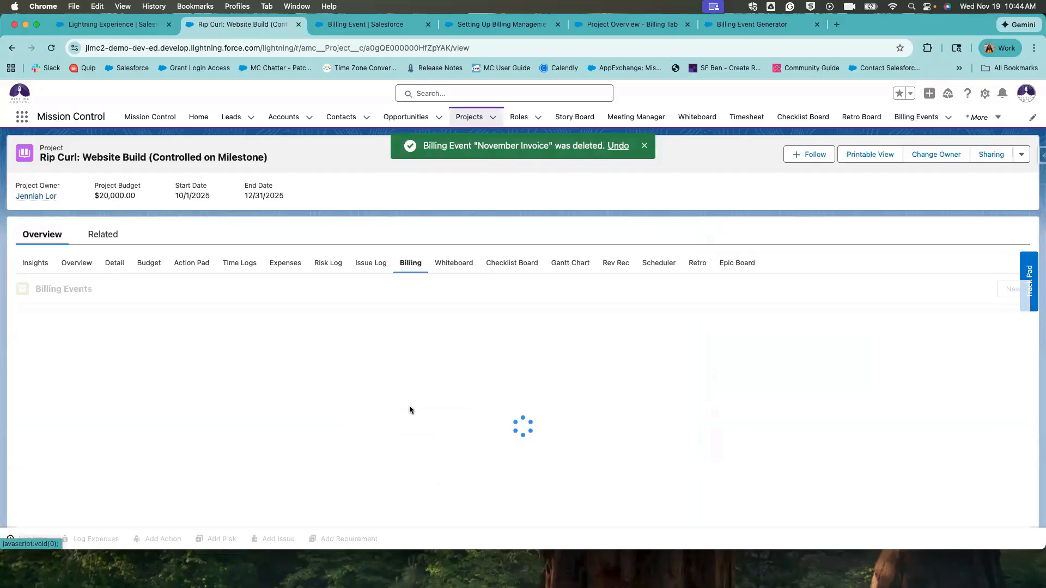
scroll(410, 405, "down", 1)
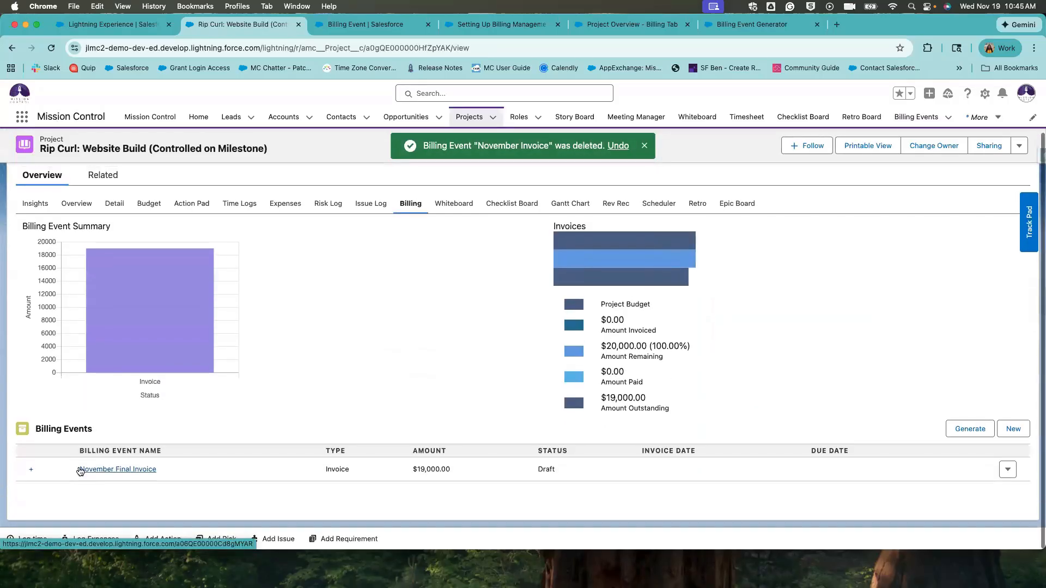
left_click(31, 469)
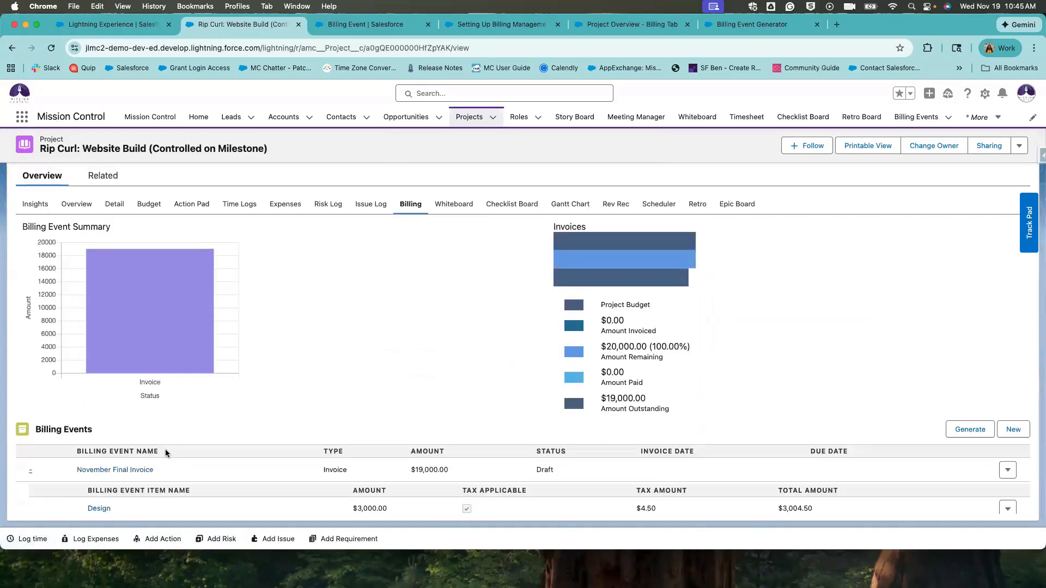
scroll(165, 449, "down", 1)
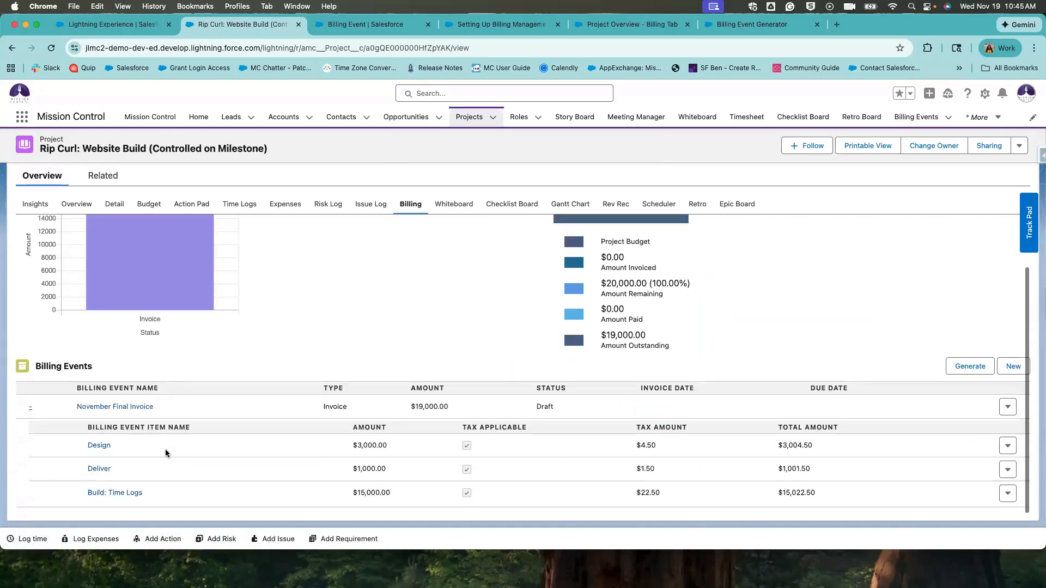
left_click(133, 409)
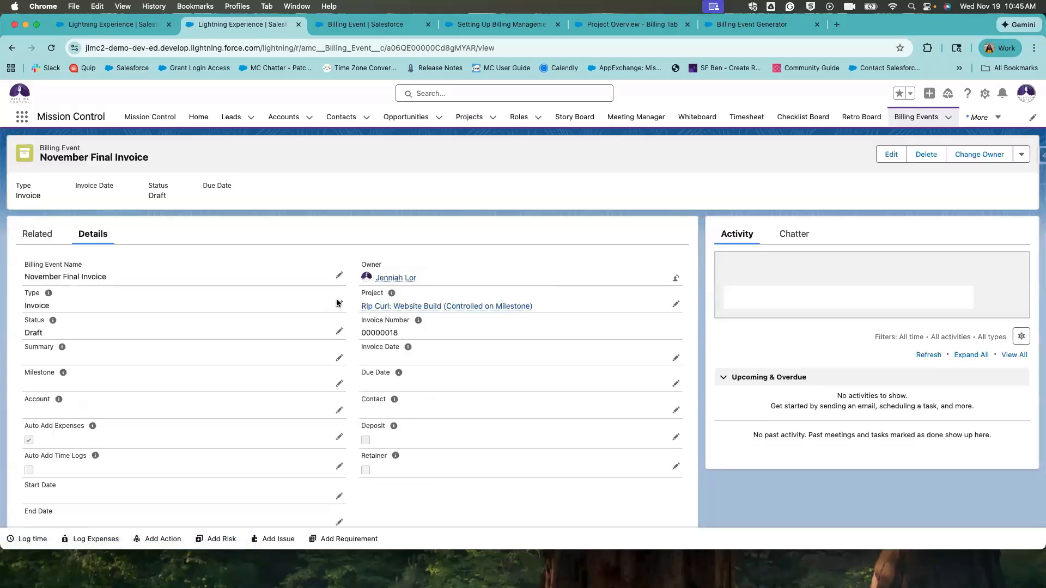
left_click(420, 307)
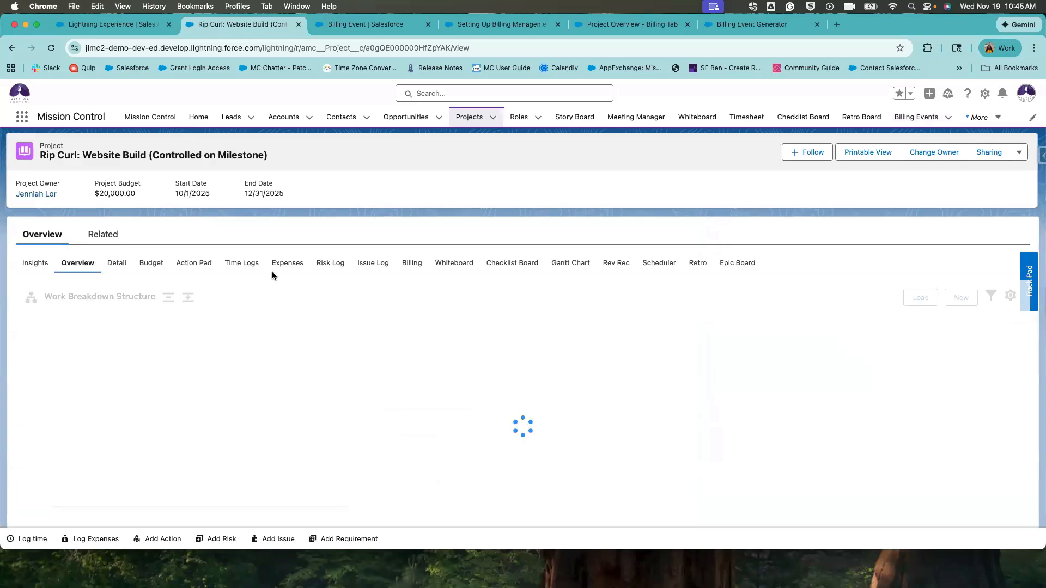
Review the project's time log rows and hours billed to Build: Time Logs.
left_click(243, 269)
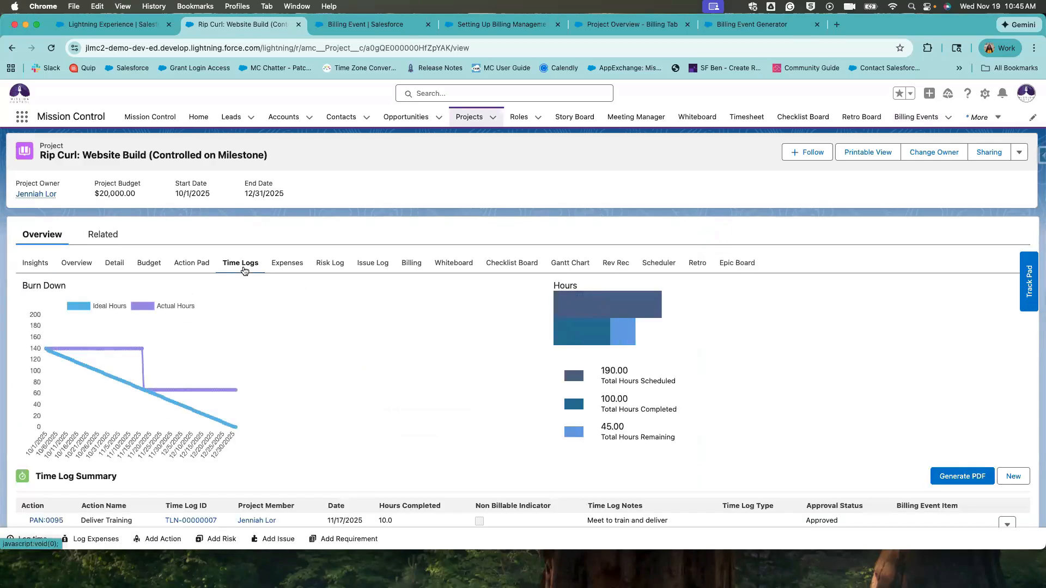
scroll(439, 417, "down", 2)
scroll(951, 418, "down", 3)
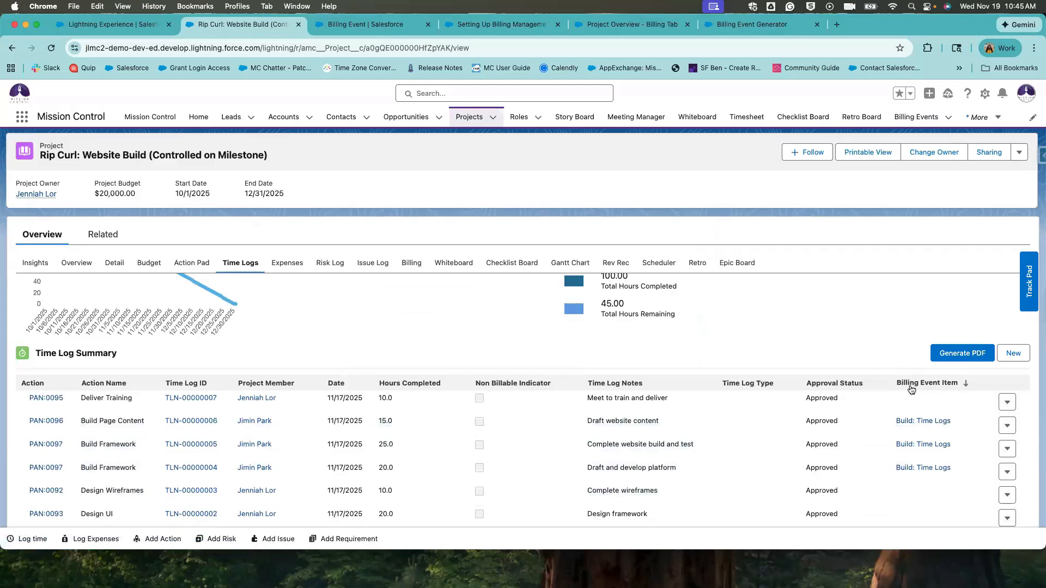
left_click_drag(896, 409, 904, 486)
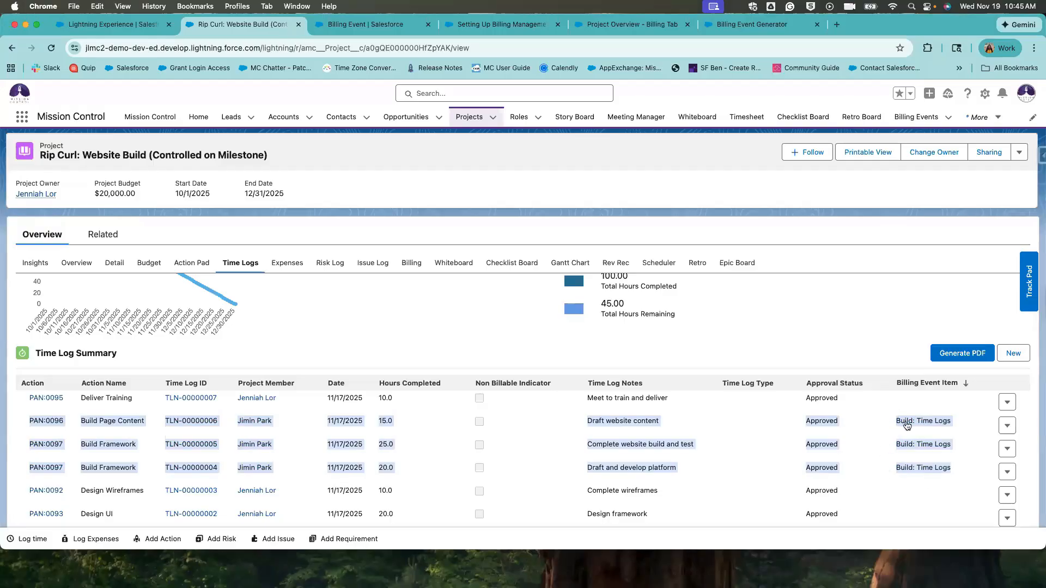
left_click_drag(894, 421, 936, 481)
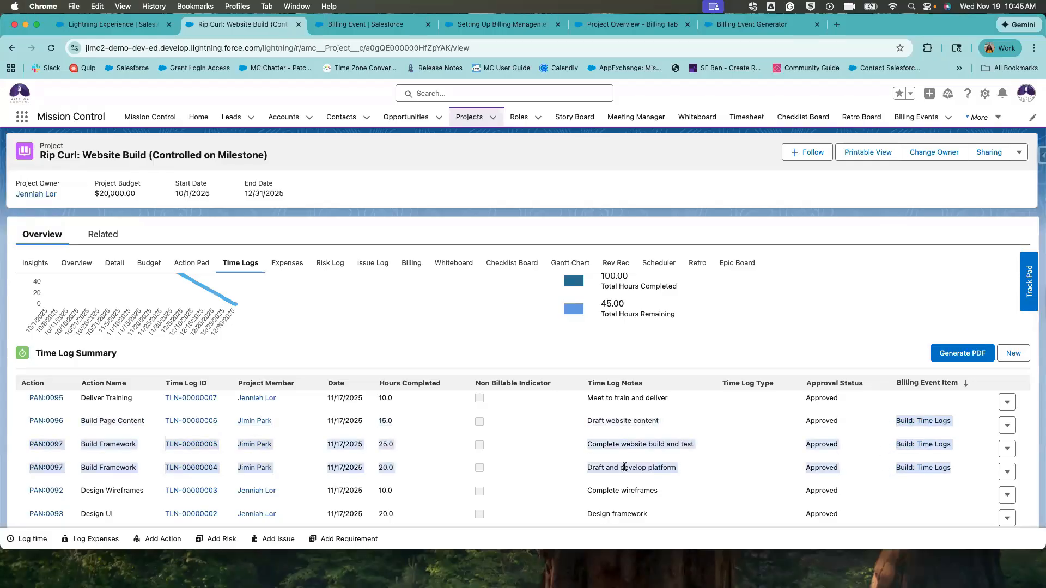
left_click_drag(396, 469, 370, 418)
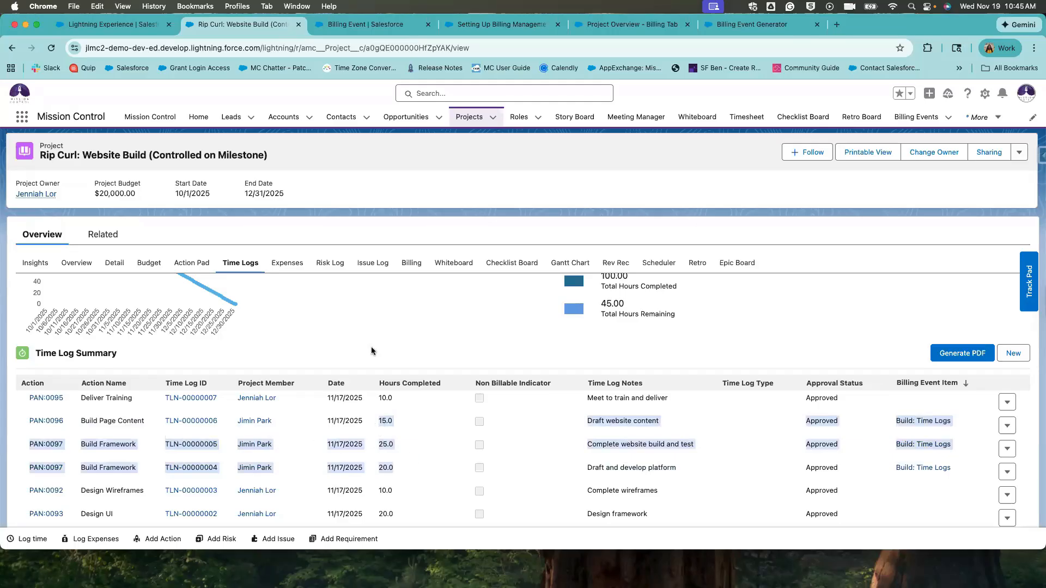
Expand November Final Invoice on the Billing tab to list its Design, Deliver and Build items.
left_click(411, 263)
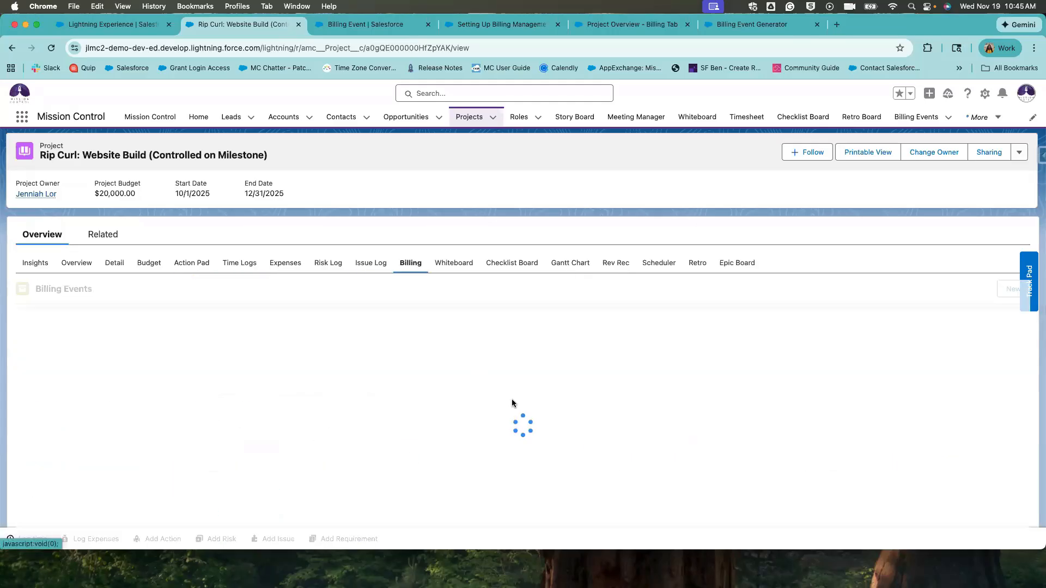
scroll(511, 403, "down", 2)
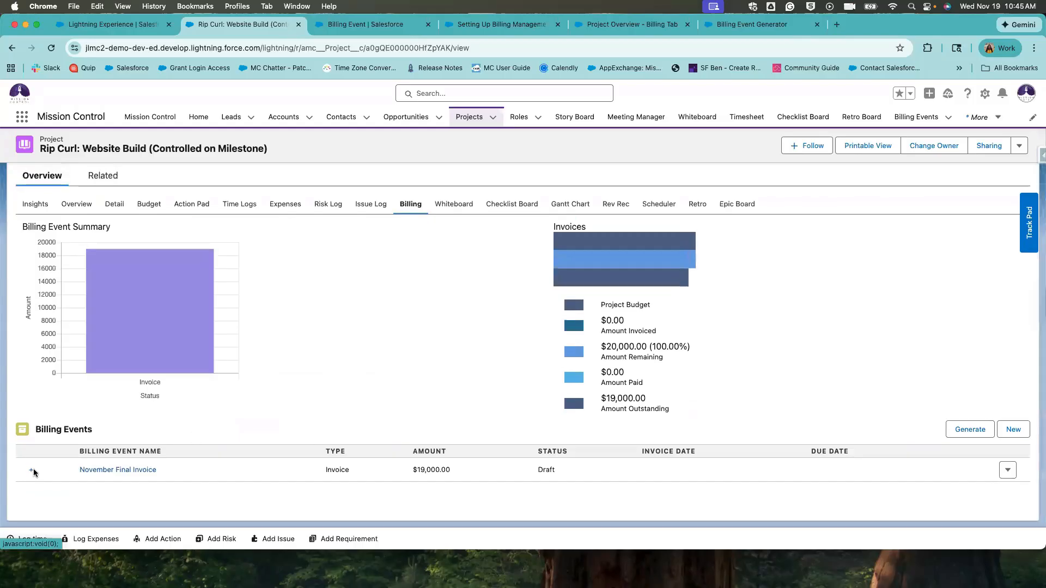
left_click(30, 472)
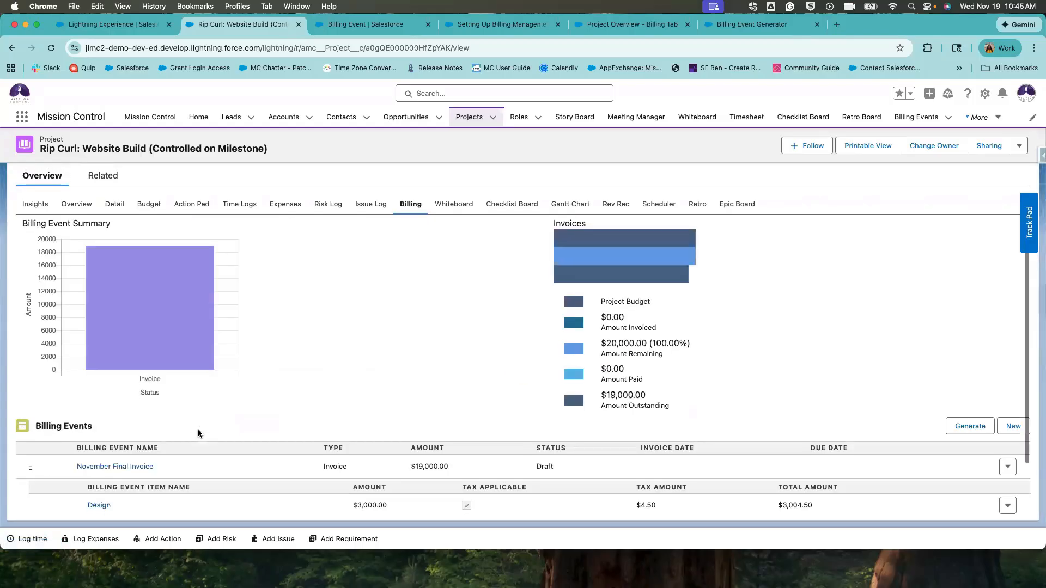
scroll(164, 420, "down", 2)
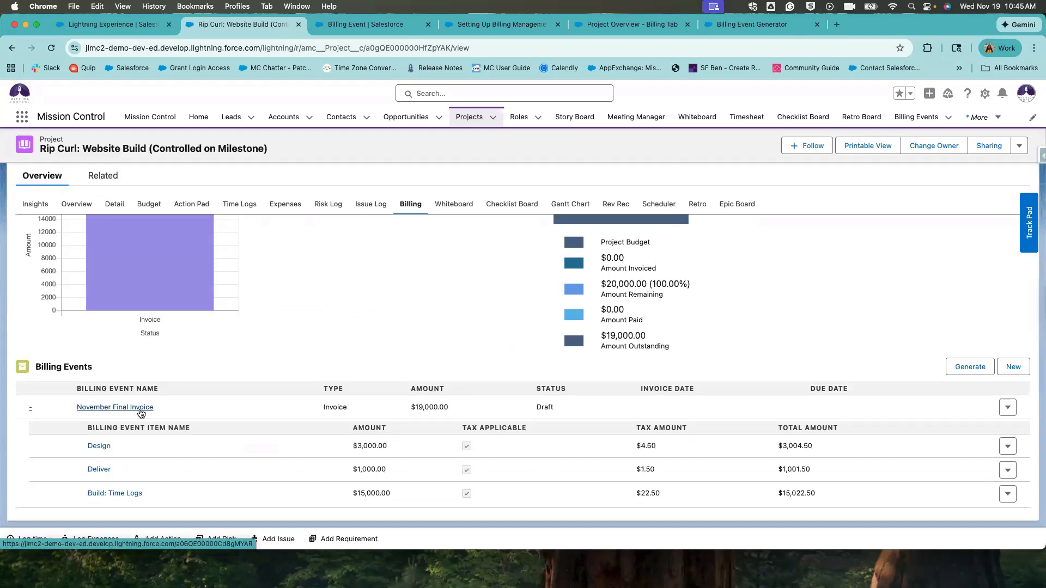
On November Final Invoice, turn Auto Add Expenses off and back on, saving each time.
left_click(139, 409)
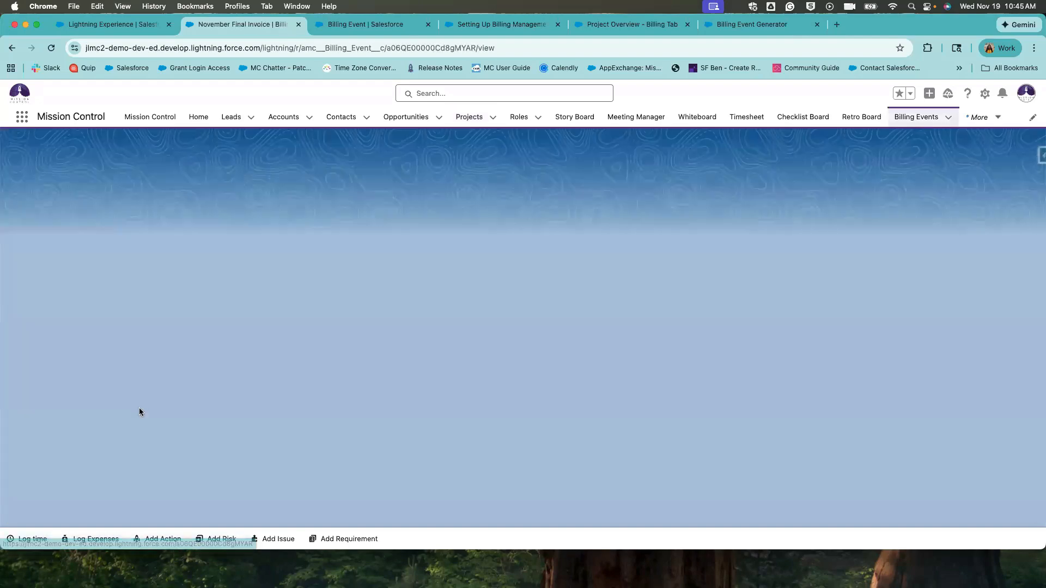
scroll(469, 359, "down", 3)
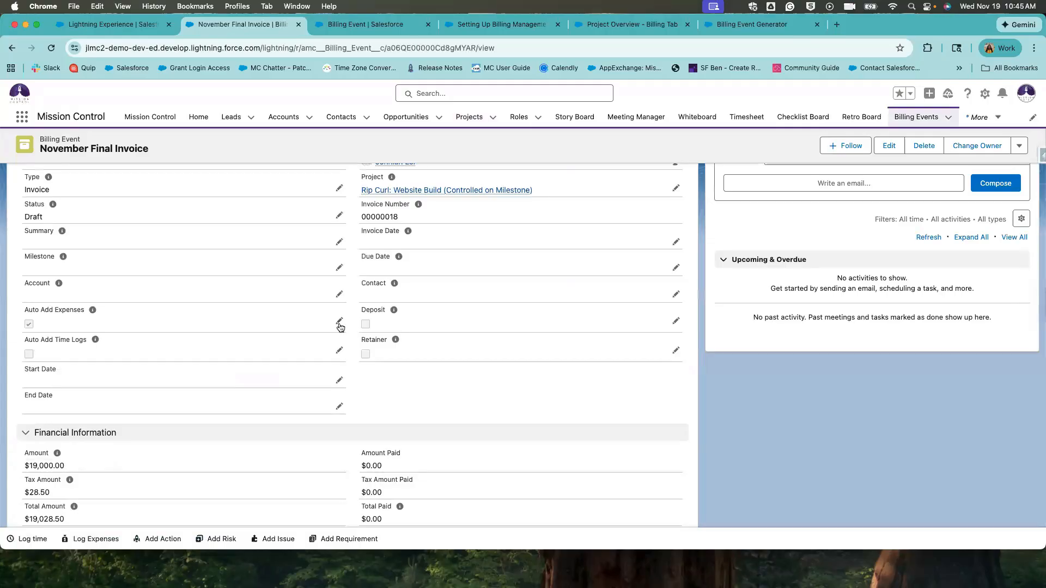
left_click(339, 325)
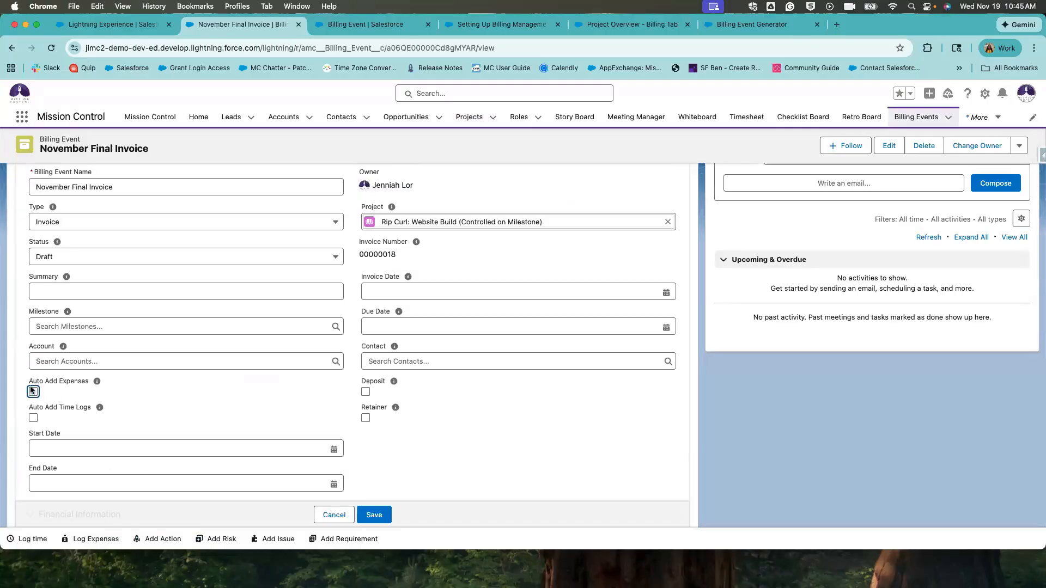
left_click(381, 514)
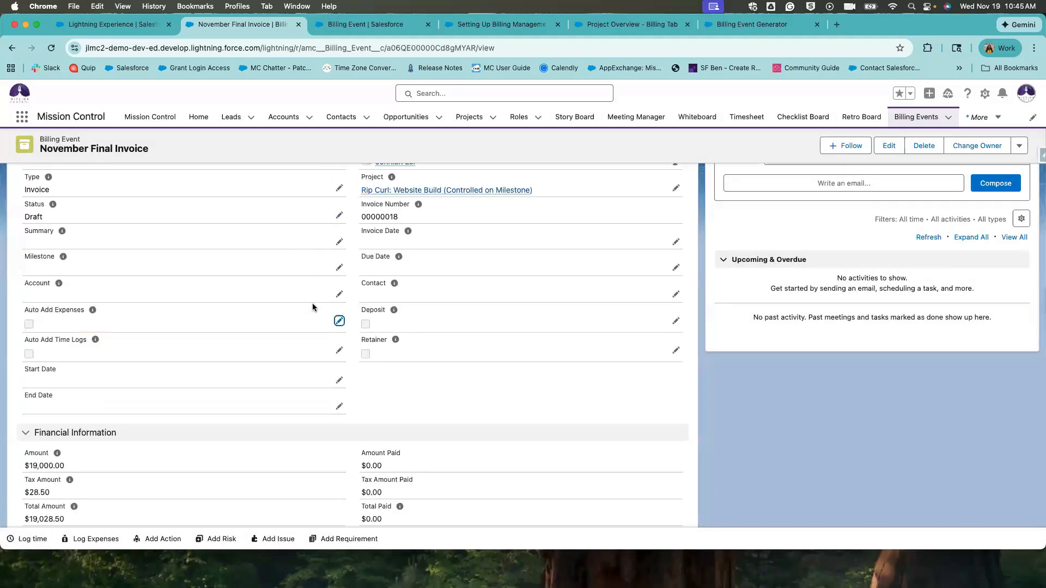
left_click(339, 321)
key("space")
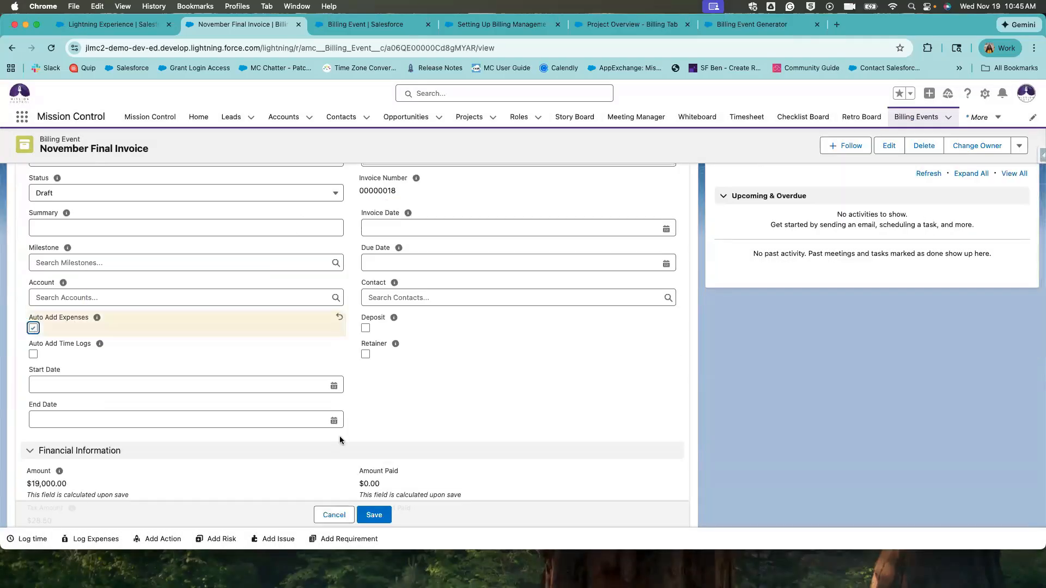
left_click(376, 512)
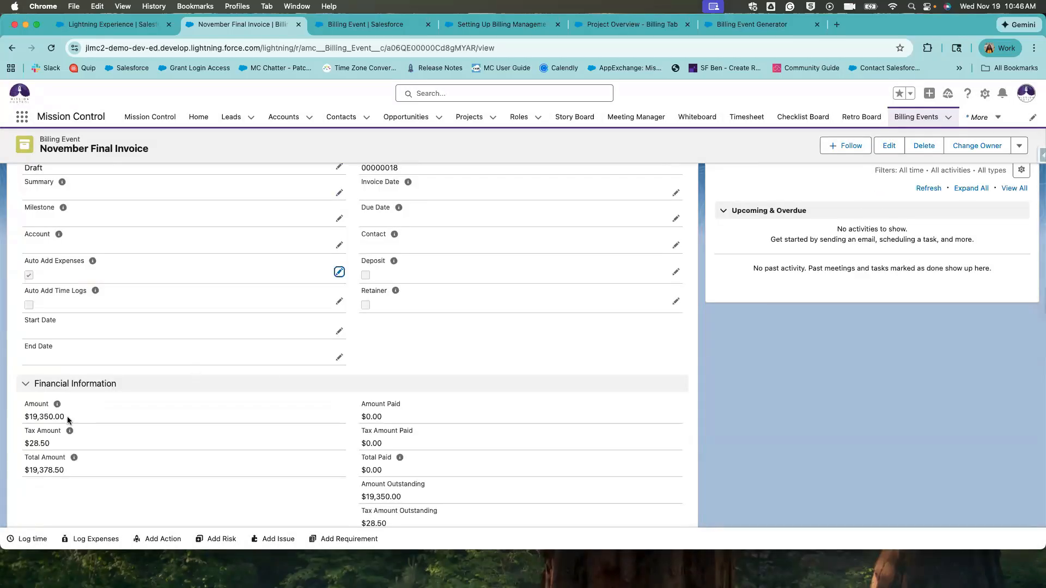
Confirm the amount now includes 350.00 expenses and $19,378.50 is outstanding.
left_click_drag(65, 417, 39, 417)
left_click(74, 338)
scroll(291, 351, "down", 5)
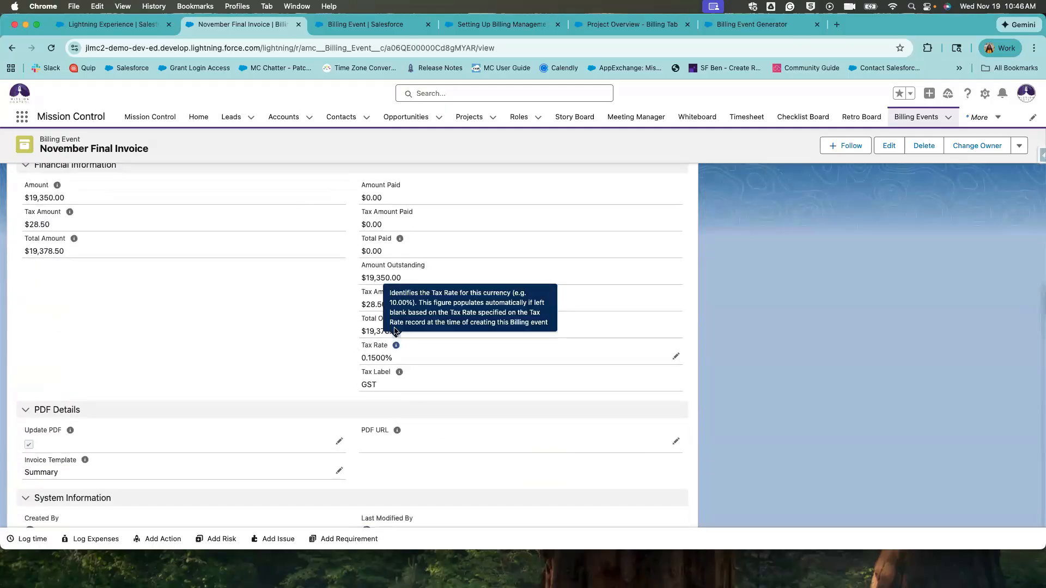
left_click_drag(349, 333, 420, 332)
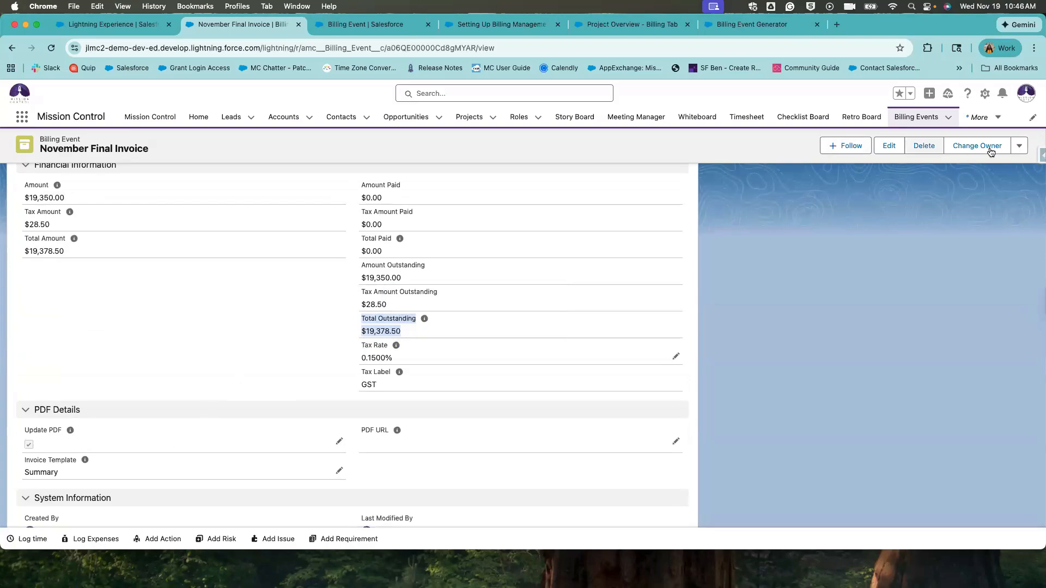
Generate a new invoice PDF for November Final Invoice.
left_click(1019, 145)
left_click(973, 278)
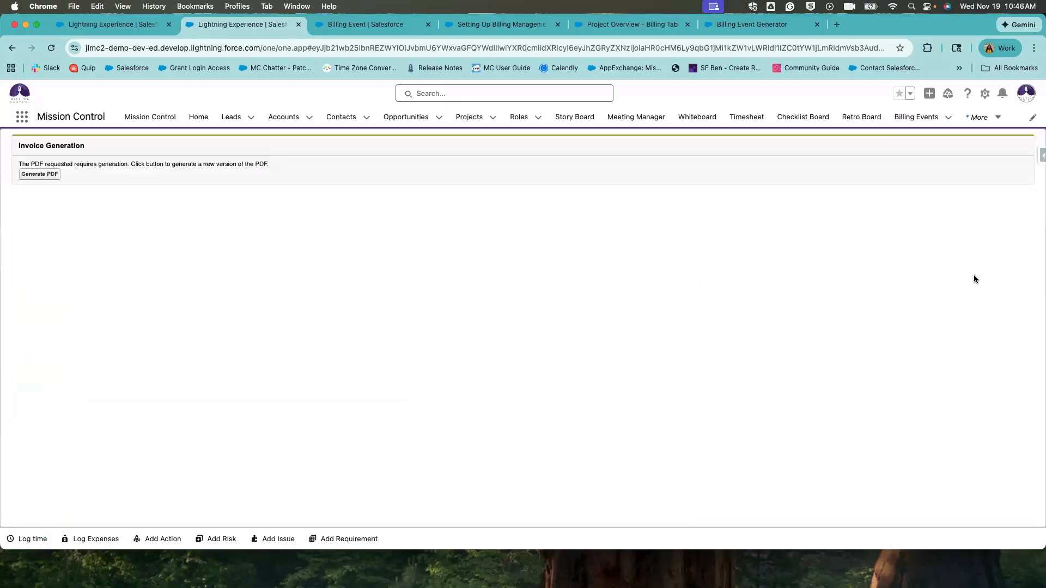
left_click(40, 174)
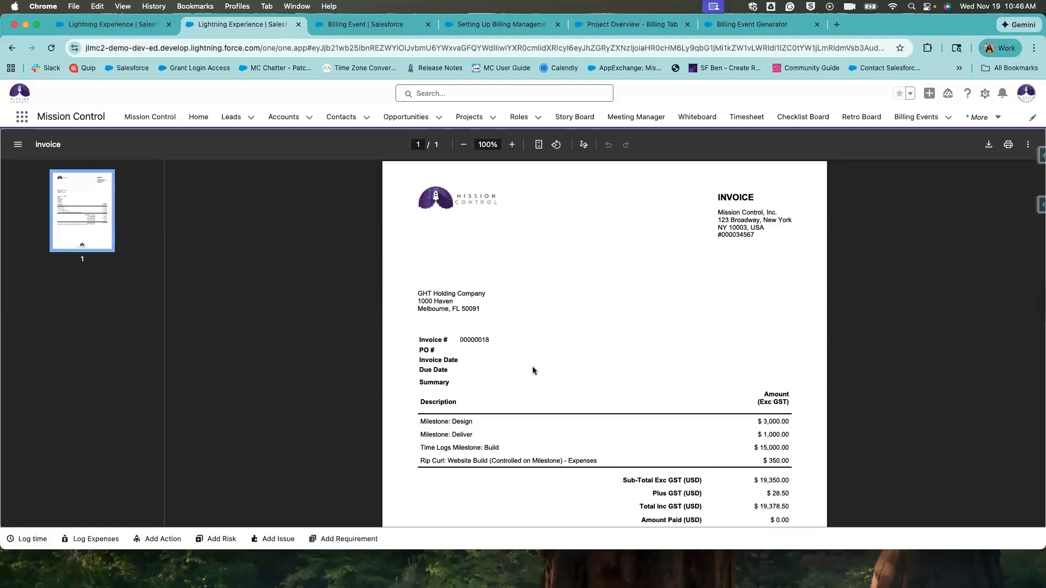
scroll(533, 370, "down", 3)
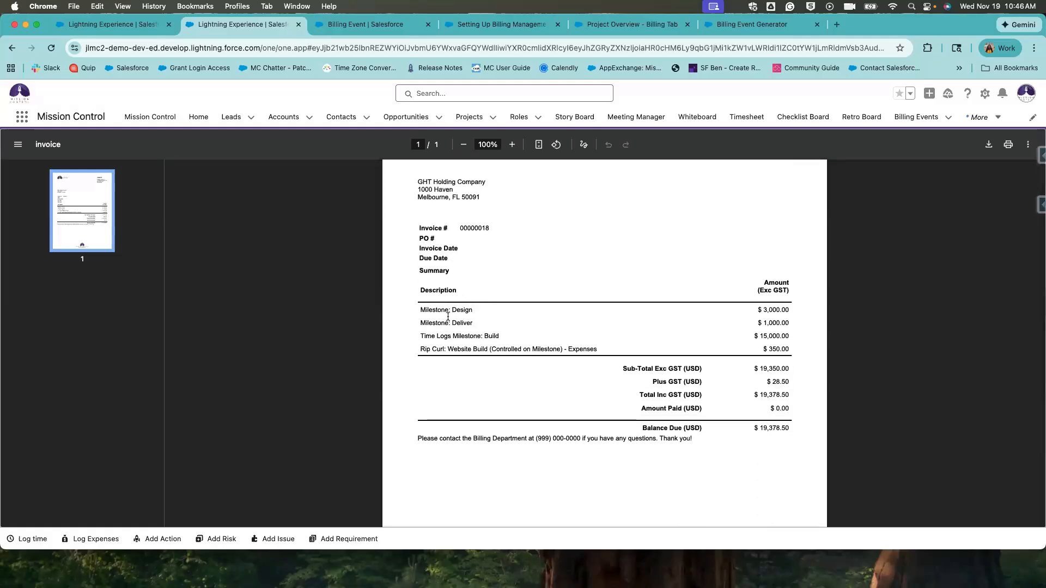
Check the PDF line amounts: Design $3,000.00, Milestone: Build $15,000.00, expenses $350.00.
left_click_drag(433, 290, 659, 371)
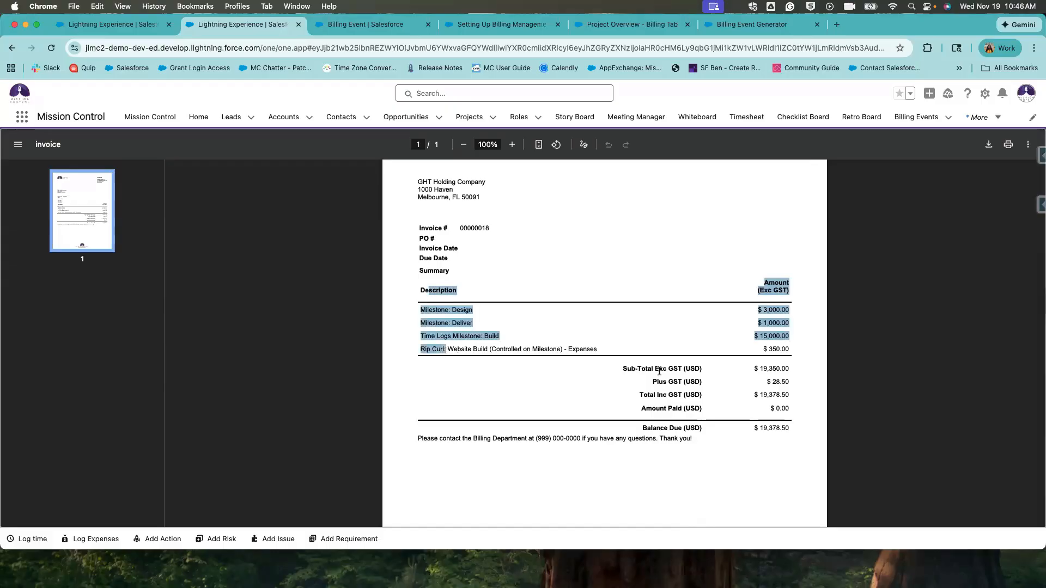
left_click_drag(756, 310, 803, 324)
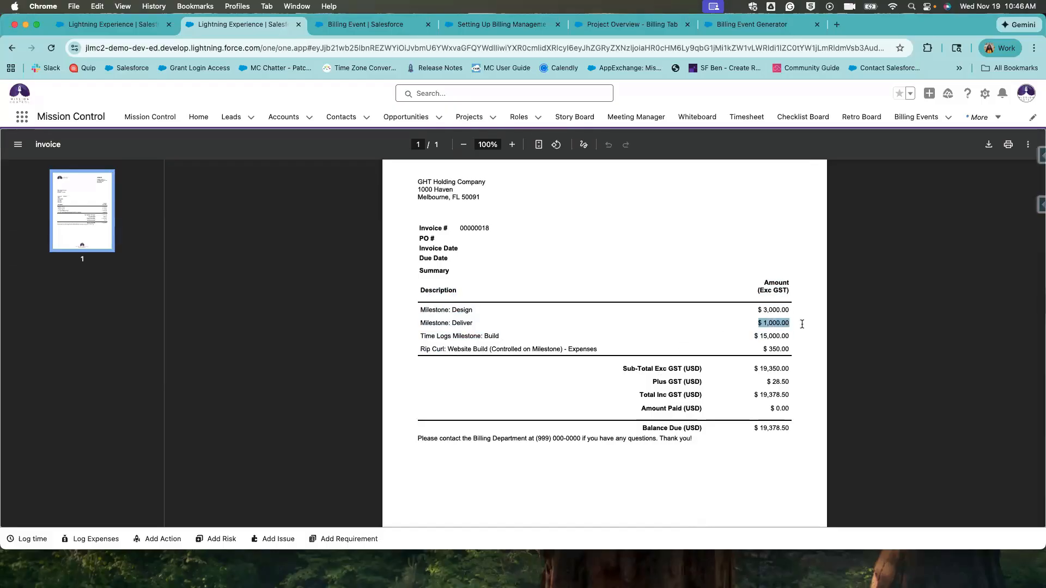
left_click(765, 343)
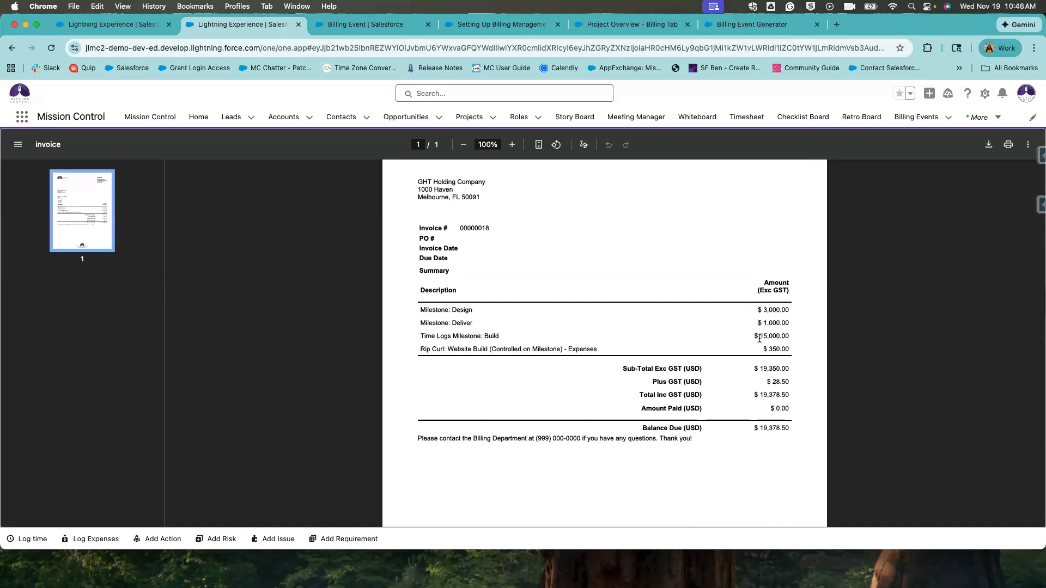
left_click_drag(759, 336, 794, 347)
left_click_drag(453, 338, 508, 339)
left_click_drag(762, 349, 802, 349)
left_click_drag(763, 310, 776, 393)
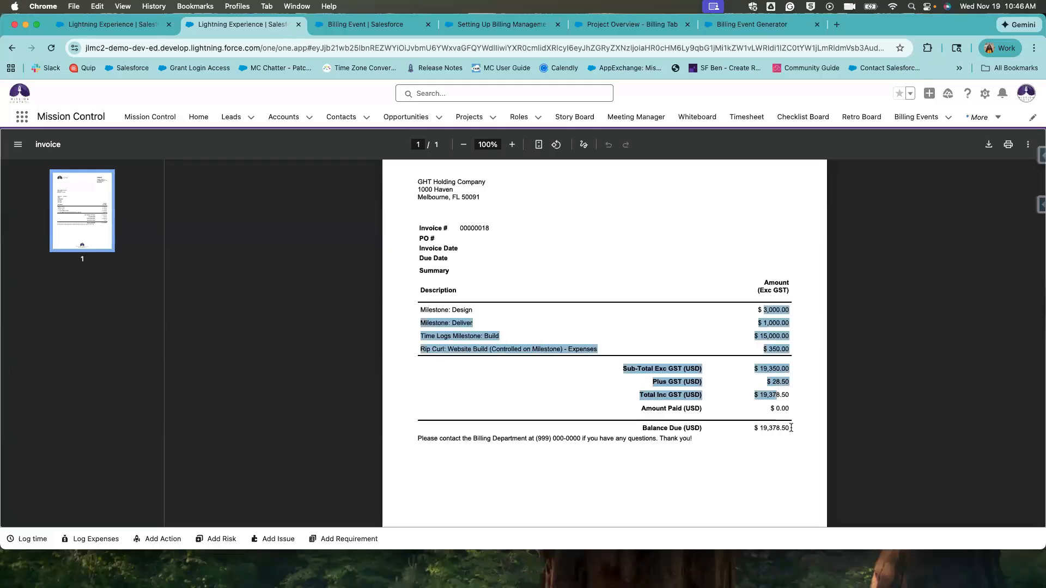
left_click(780, 388)
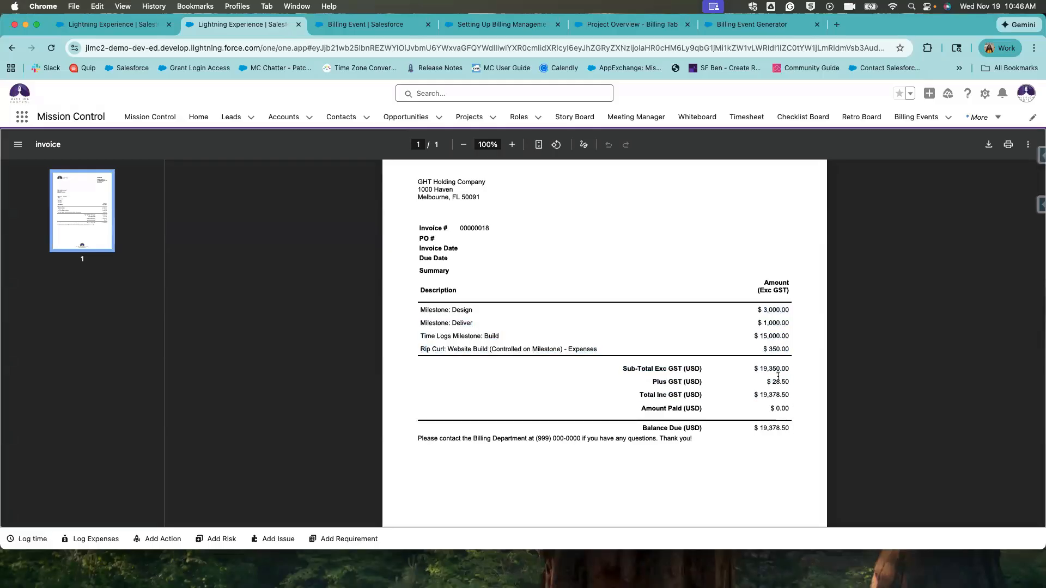
Verify GST, total and the $19,378.50 balance due, then return to the invoice record.
left_click_drag(789, 390, 757, 381)
left_click(771, 425)
left_click_drag(748, 429, 800, 431)
left_click(622, 299)
left_click(12, 51)
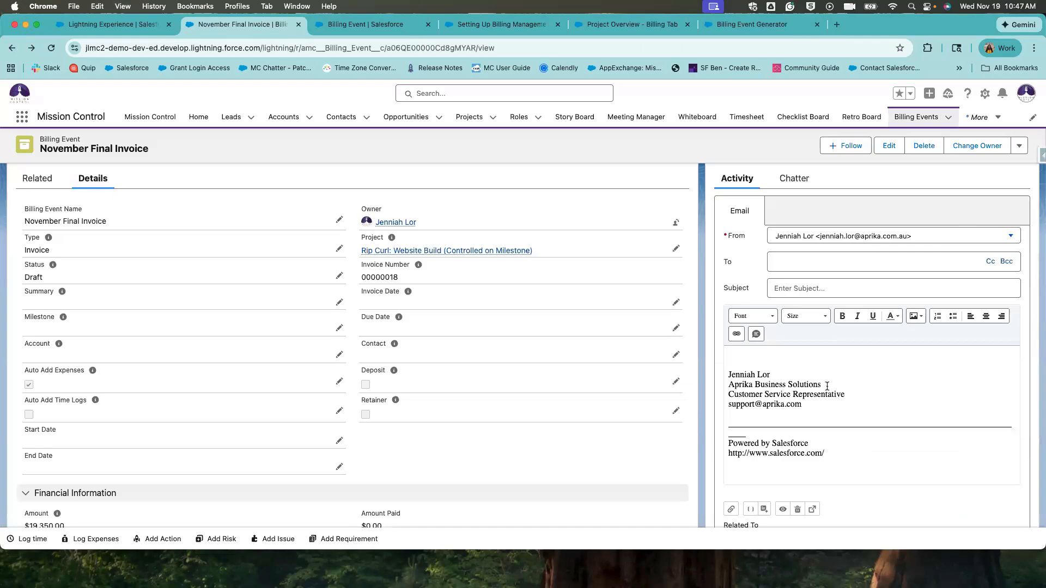
Review Financial Information and PDF Details, then show the Chatter post with the attached Invoice PDF.
scroll(827, 386, "down", 5)
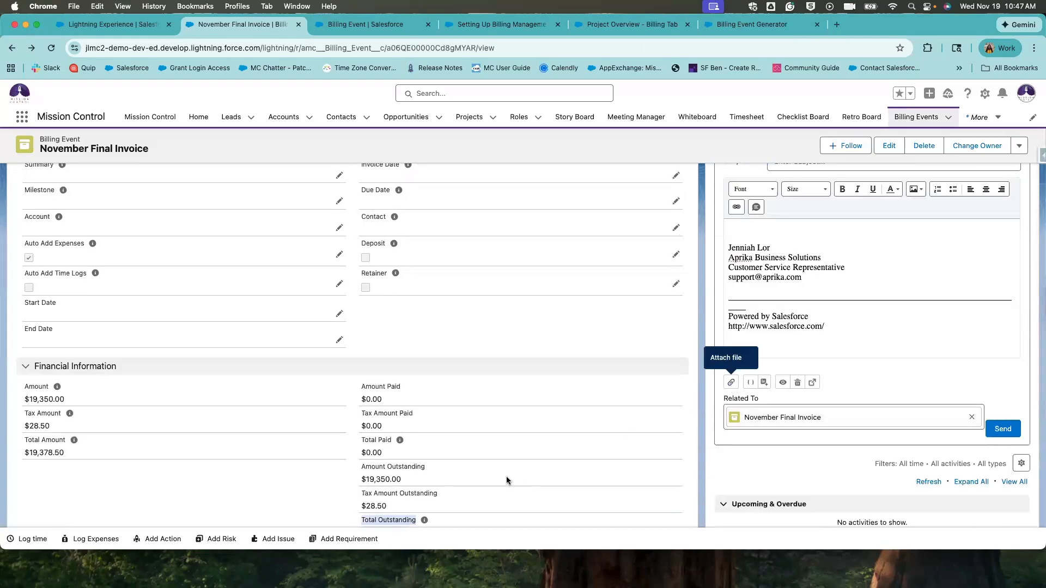
scroll(430, 465, "down", 5)
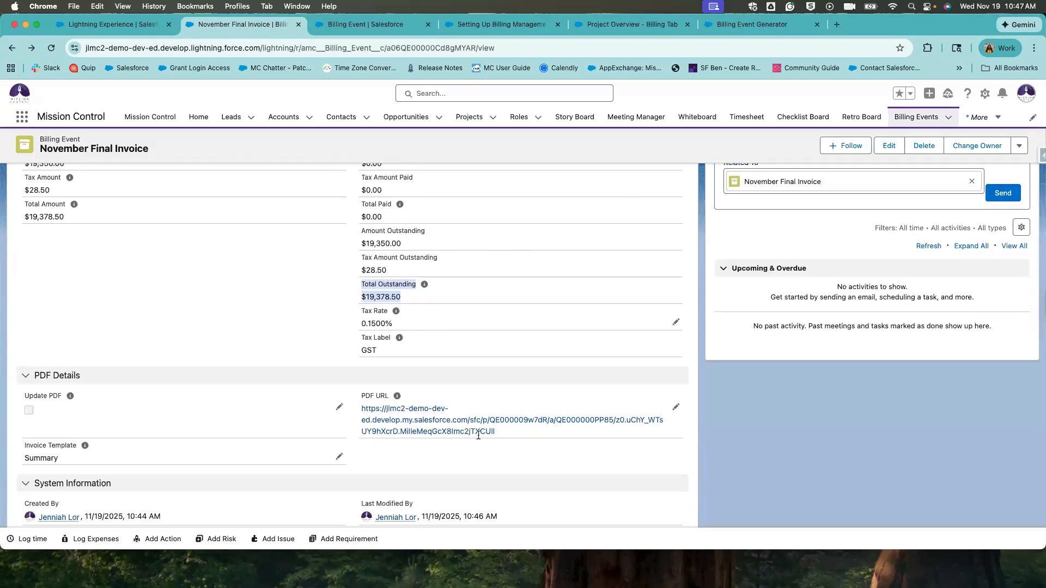
left_click_drag(497, 433, 393, 432)
left_click(544, 322)
scroll(691, 251, "up", 5)
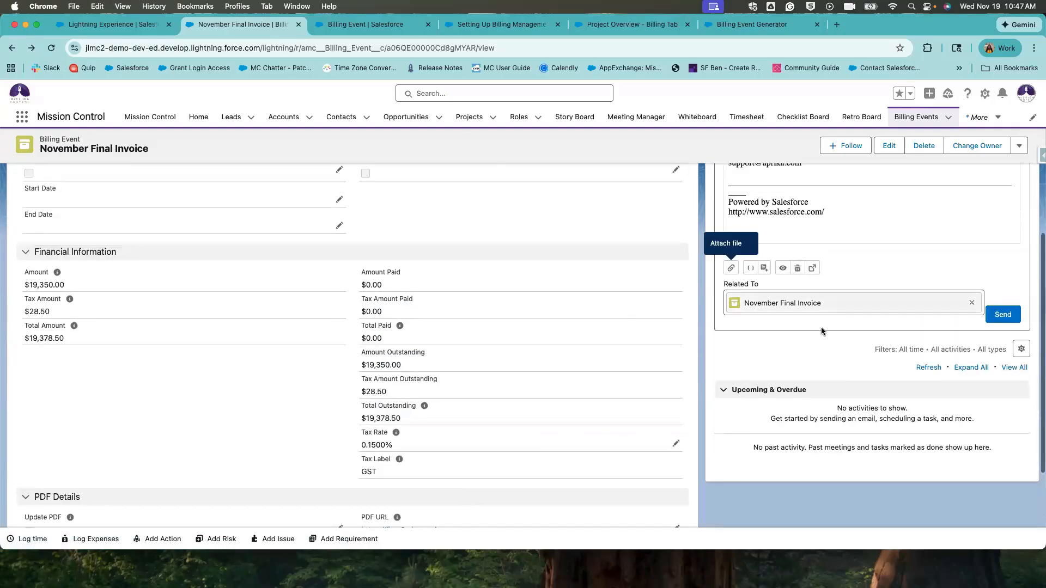
scroll(821, 330, "up", 8)
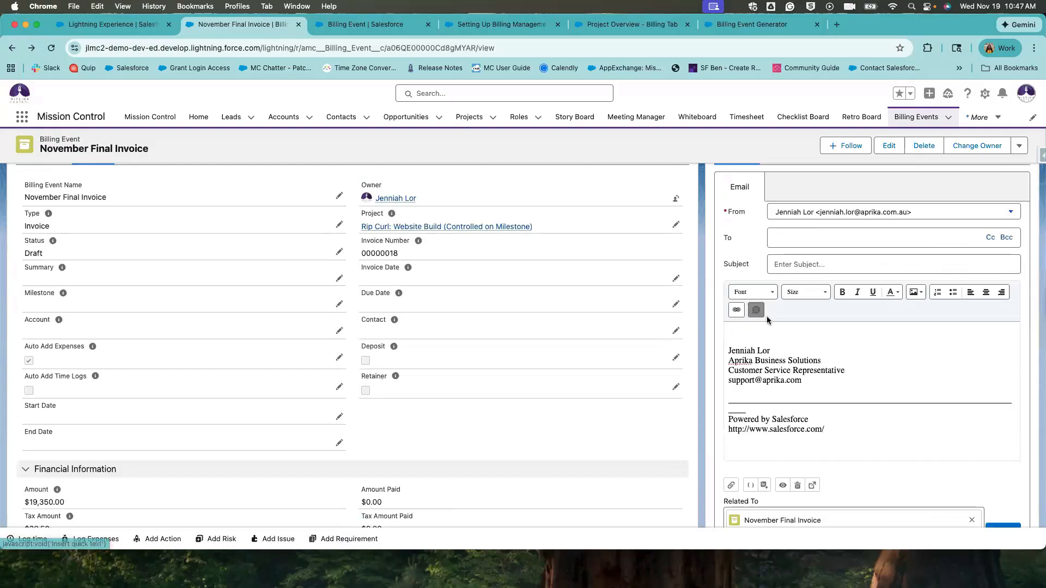
left_click(756, 311)
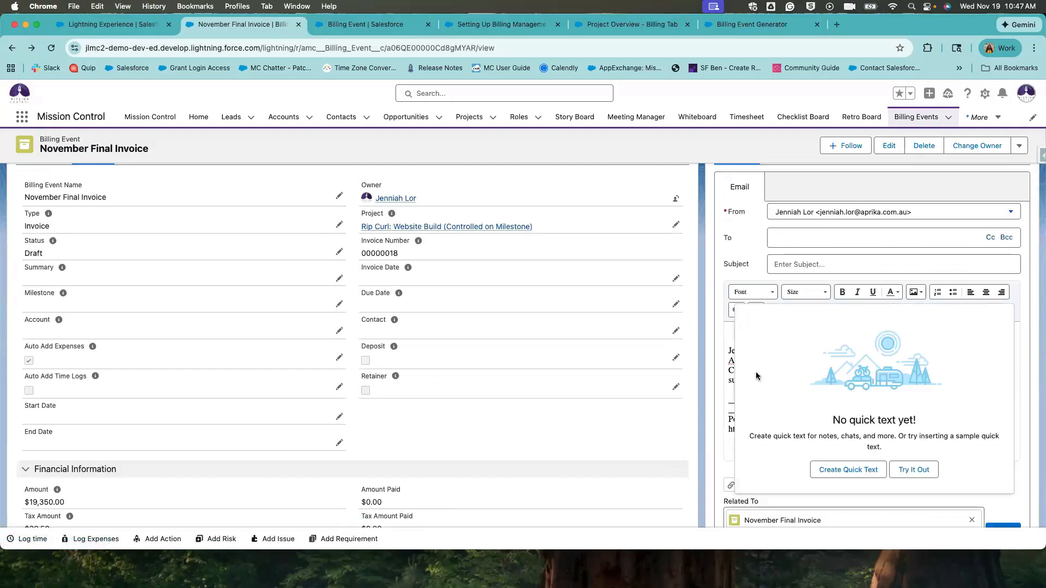
left_click(729, 329)
scroll(822, 358, "up", 3)
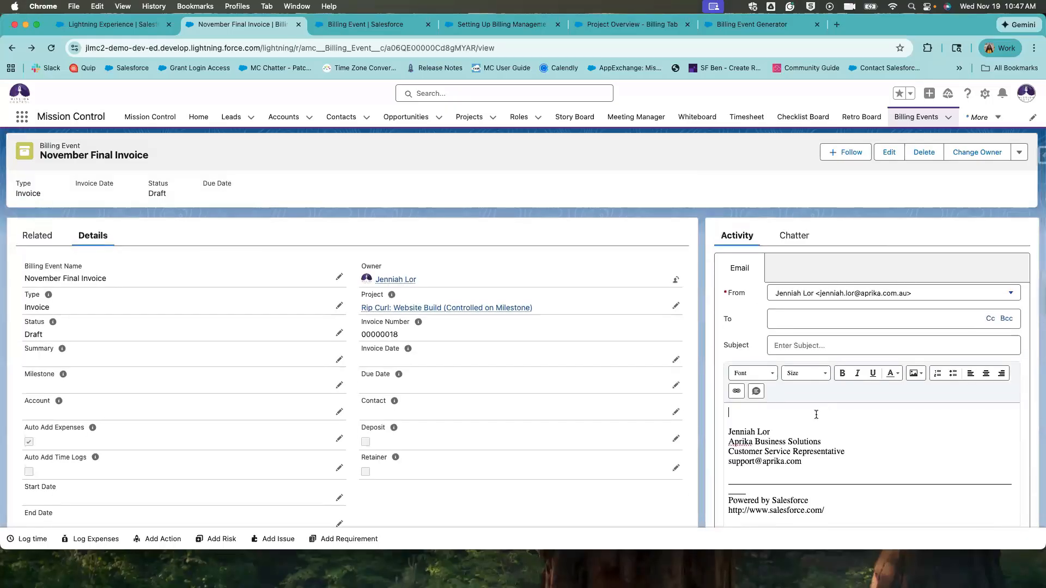
left_click(779, 237)
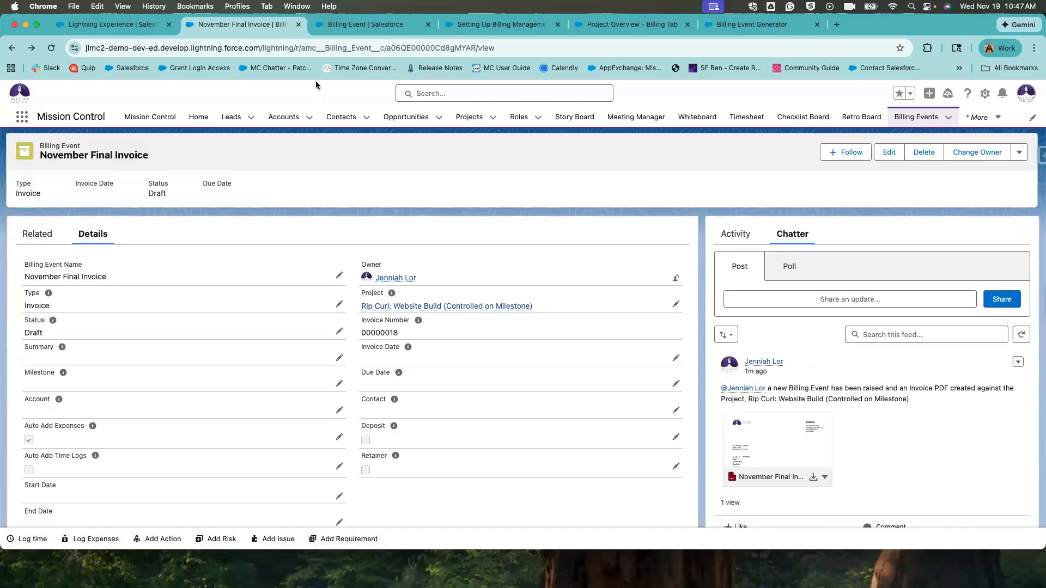
Open November Final Invoice from the Rip Curl: Website Build project's Billing tab.
left_click(432, 305)
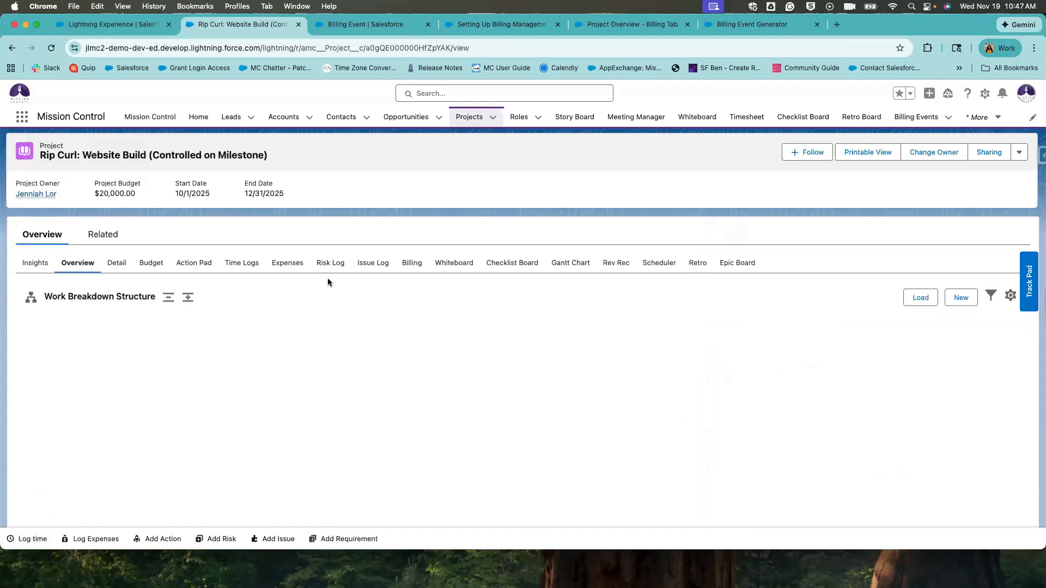
left_click(411, 263)
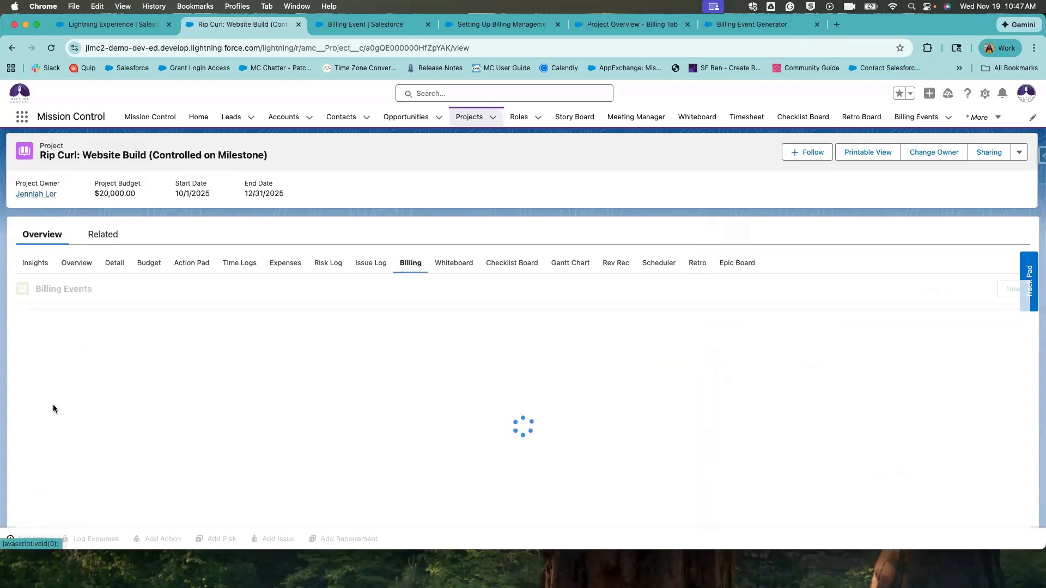
left_click(87, 472)
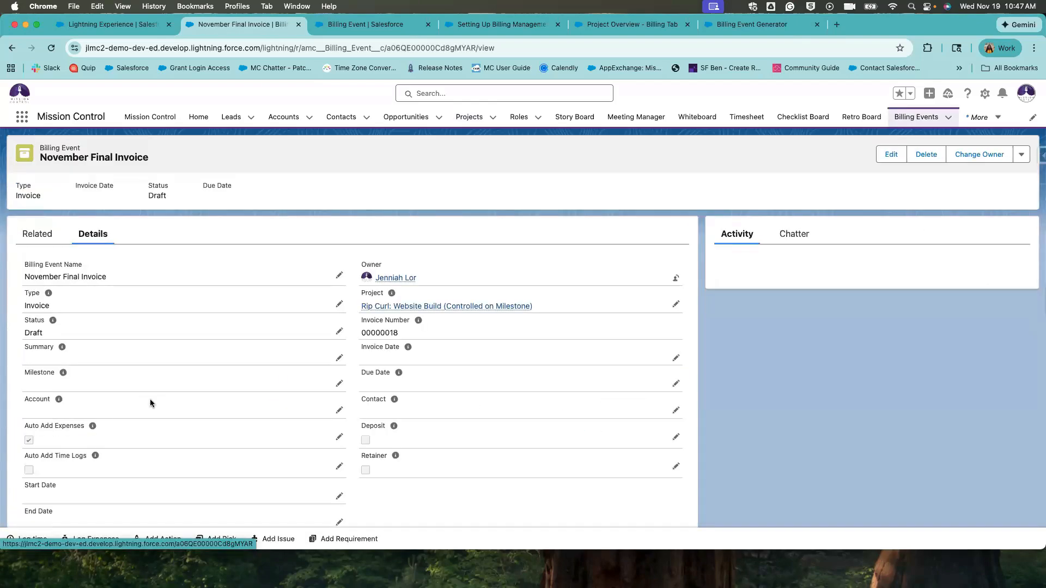
Change the invoice Status from Draft to Issued, save, and return to the project.
left_click(339, 357)
left_click(318, 338)
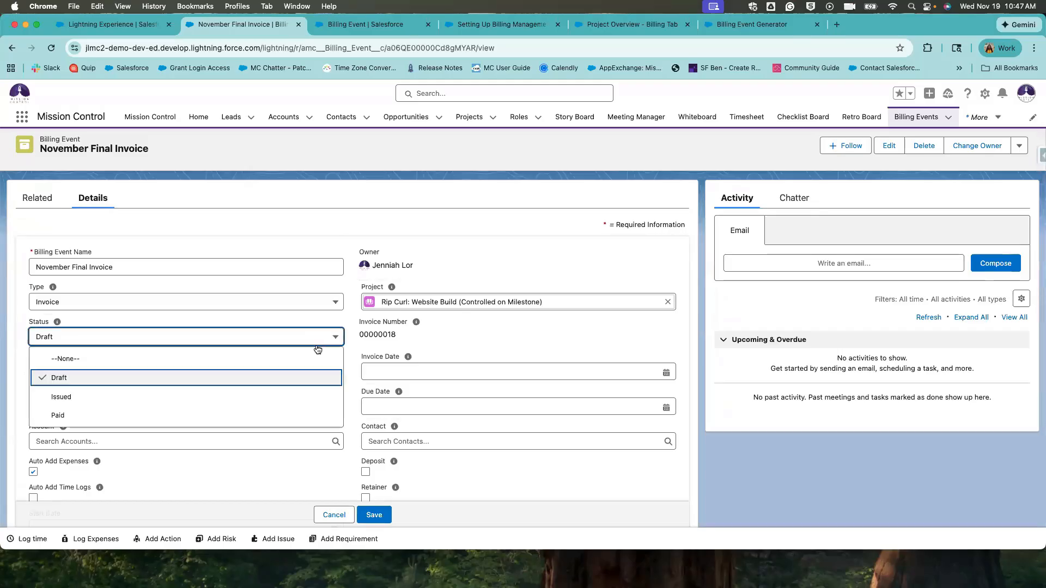
key("Down")
key("Return")
left_click(374, 514)
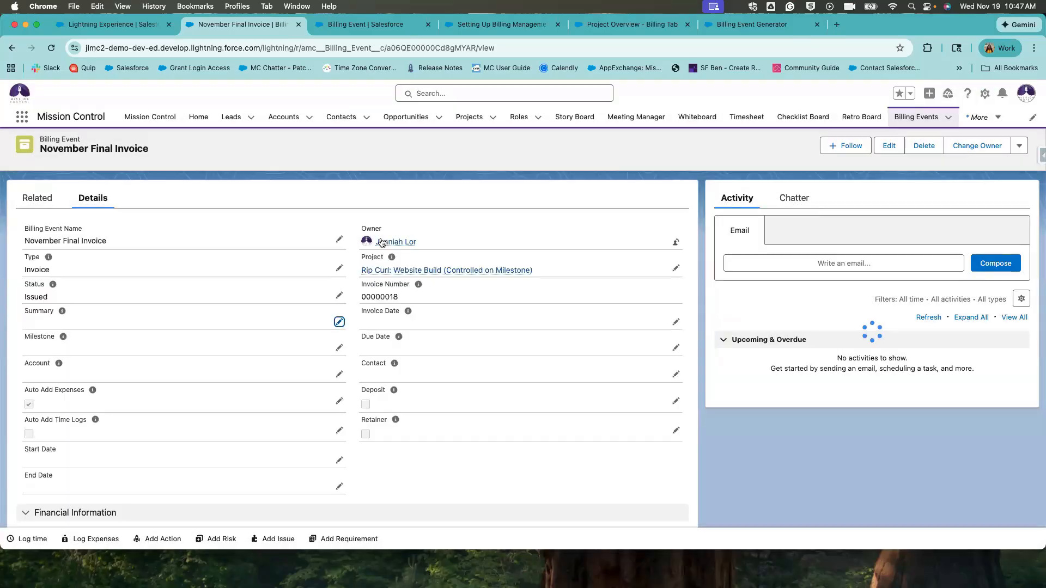
left_click(388, 270)
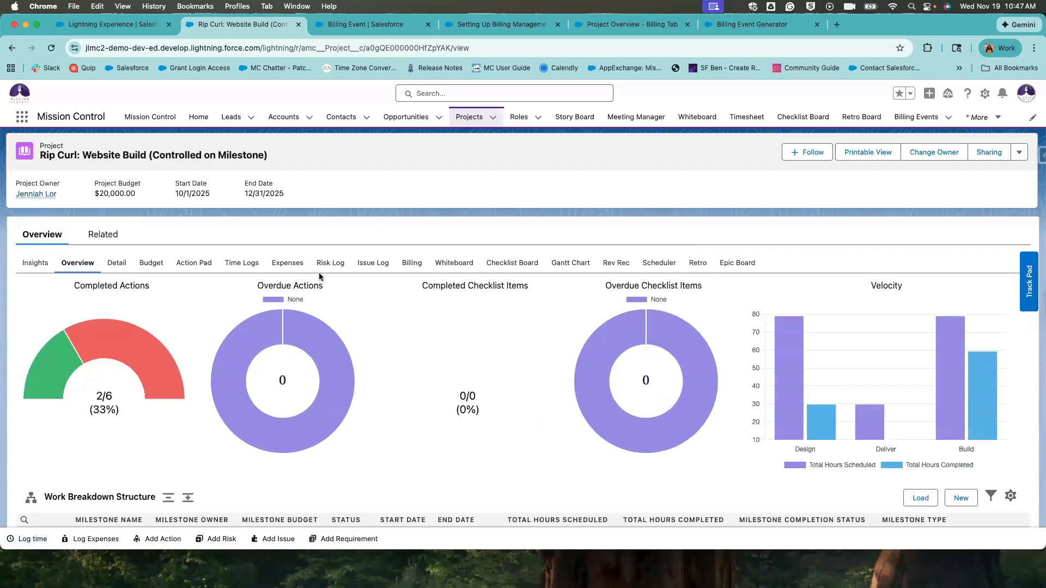
Check Billing Events show $19,350.00 invoiced with November Final Invoice Issued, then go to All Projects.
left_click(410, 265)
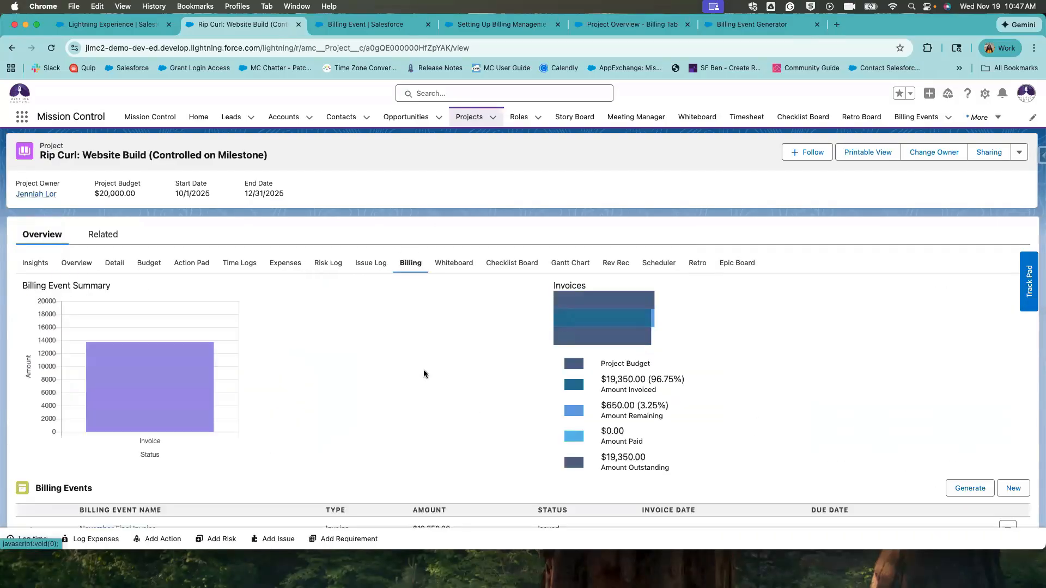
scroll(651, 399, "down", 2)
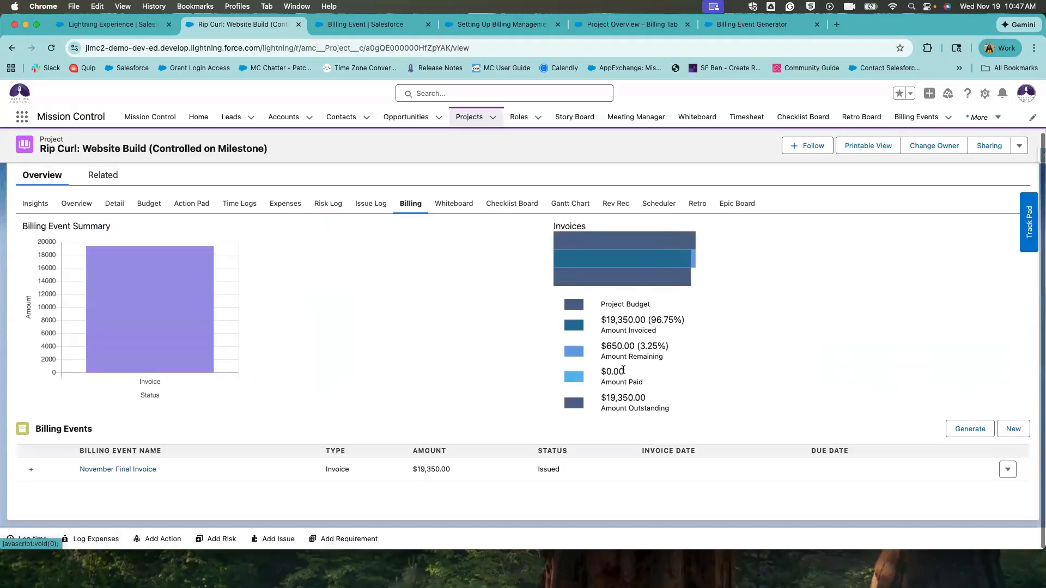
left_click_drag(601, 301, 434, 407)
left_click(434, 407)
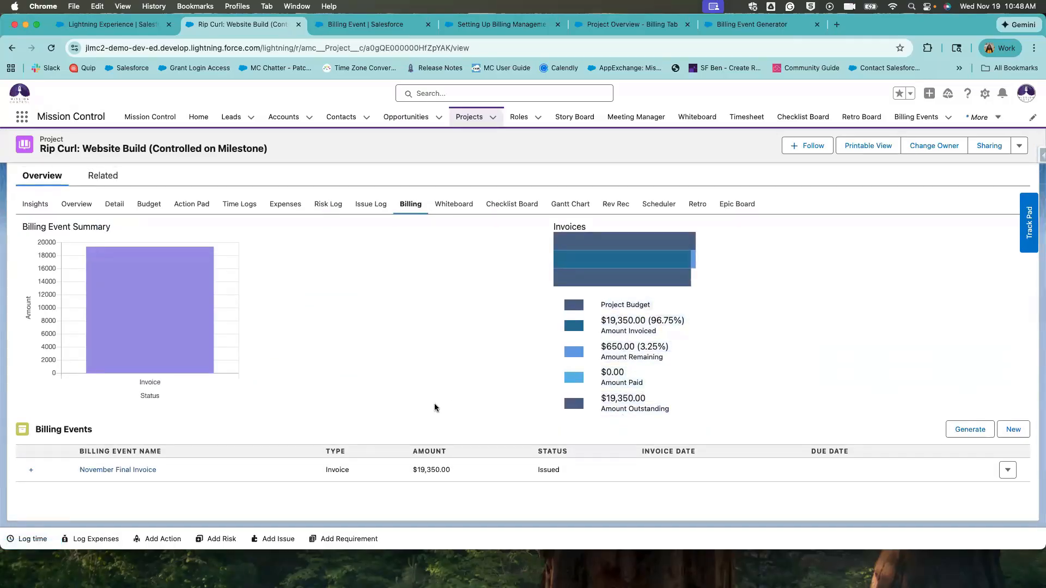
left_click(467, 115)
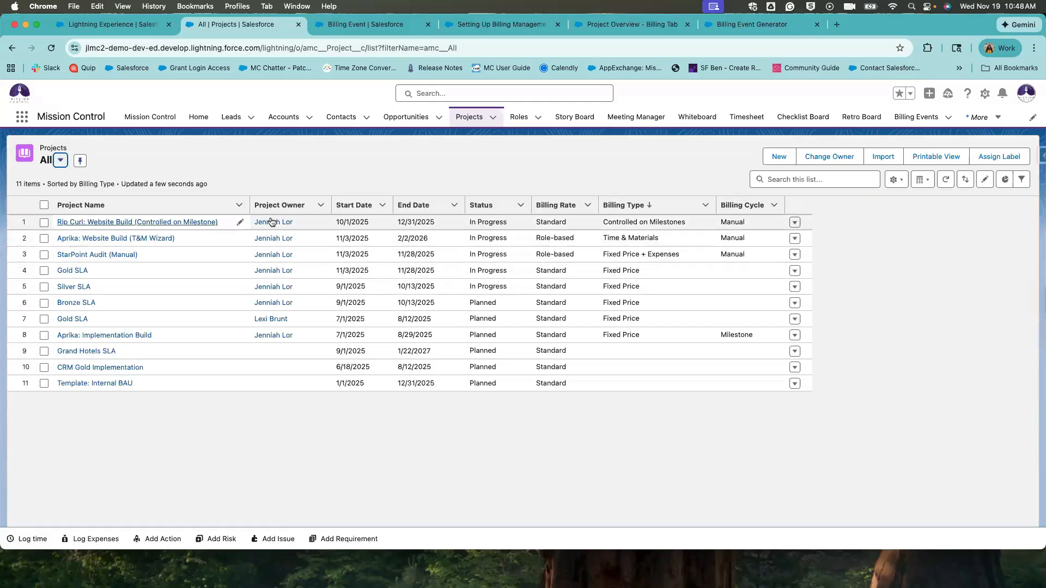
left_click_drag(607, 220, 750, 252)
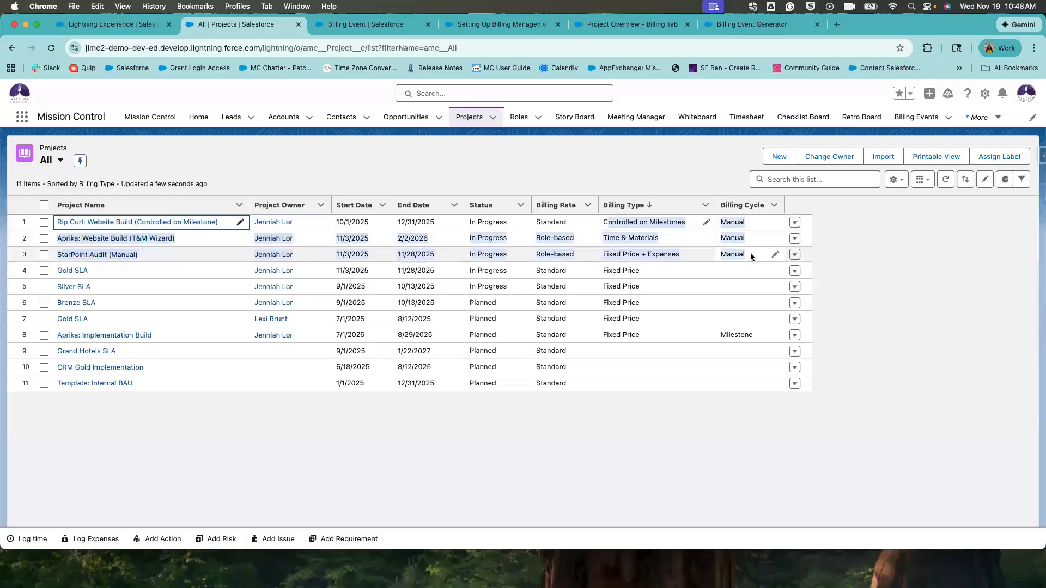
left_click(891, 306)
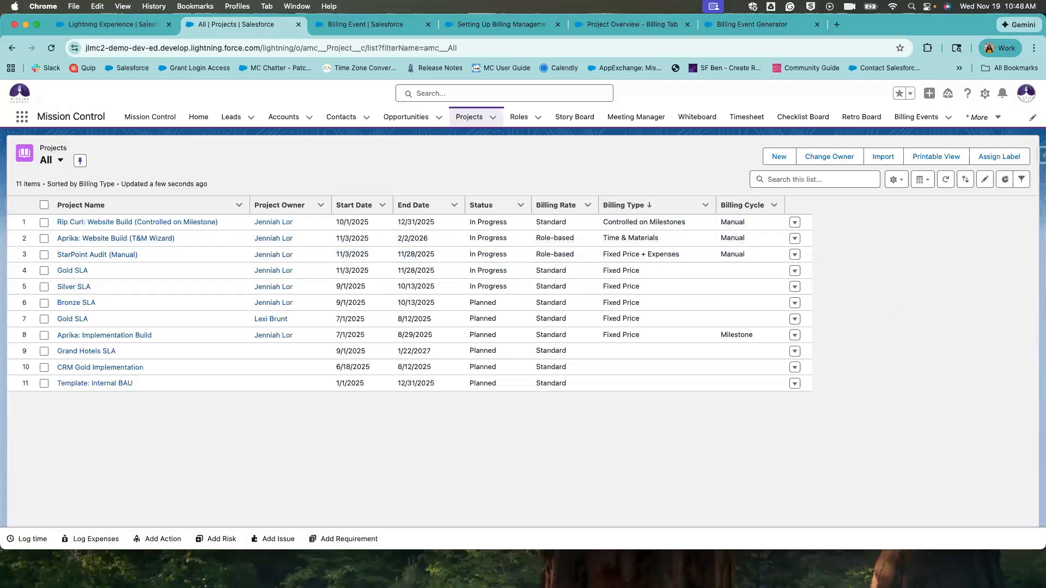